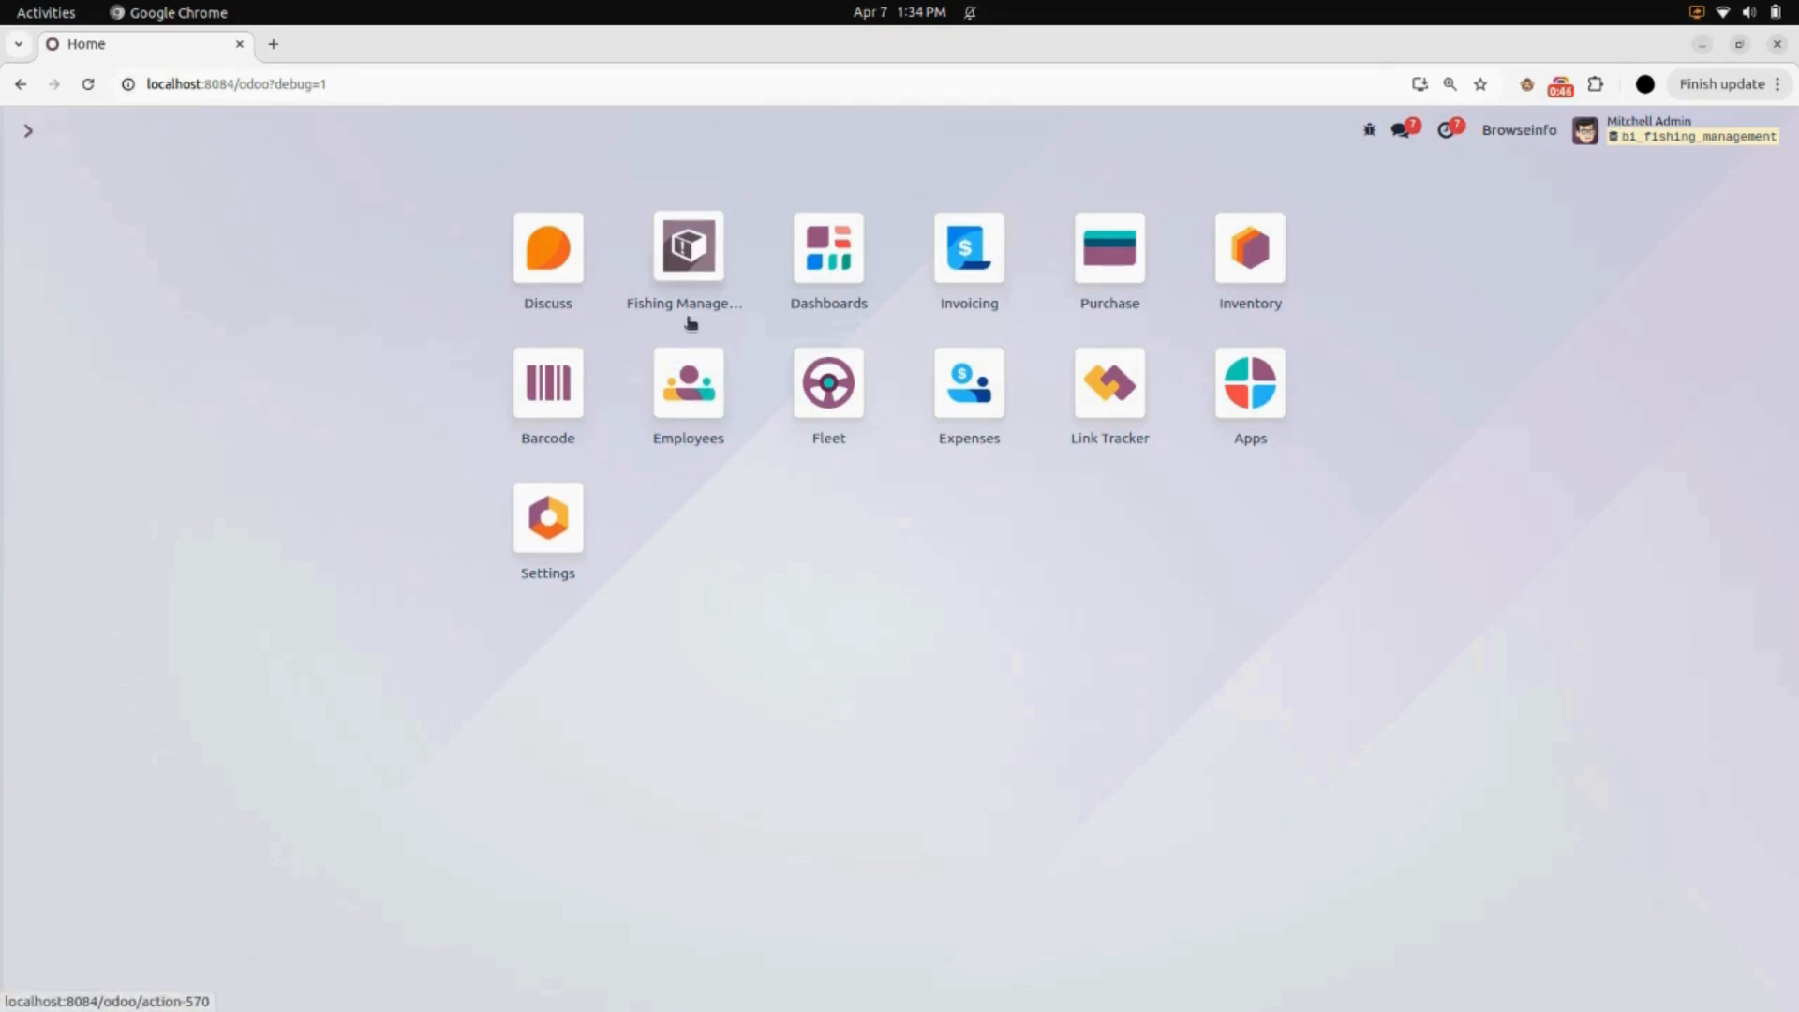
Step: Open the Black pearl boat record from the boat configuration of Fishing Management
left_click(683, 279)
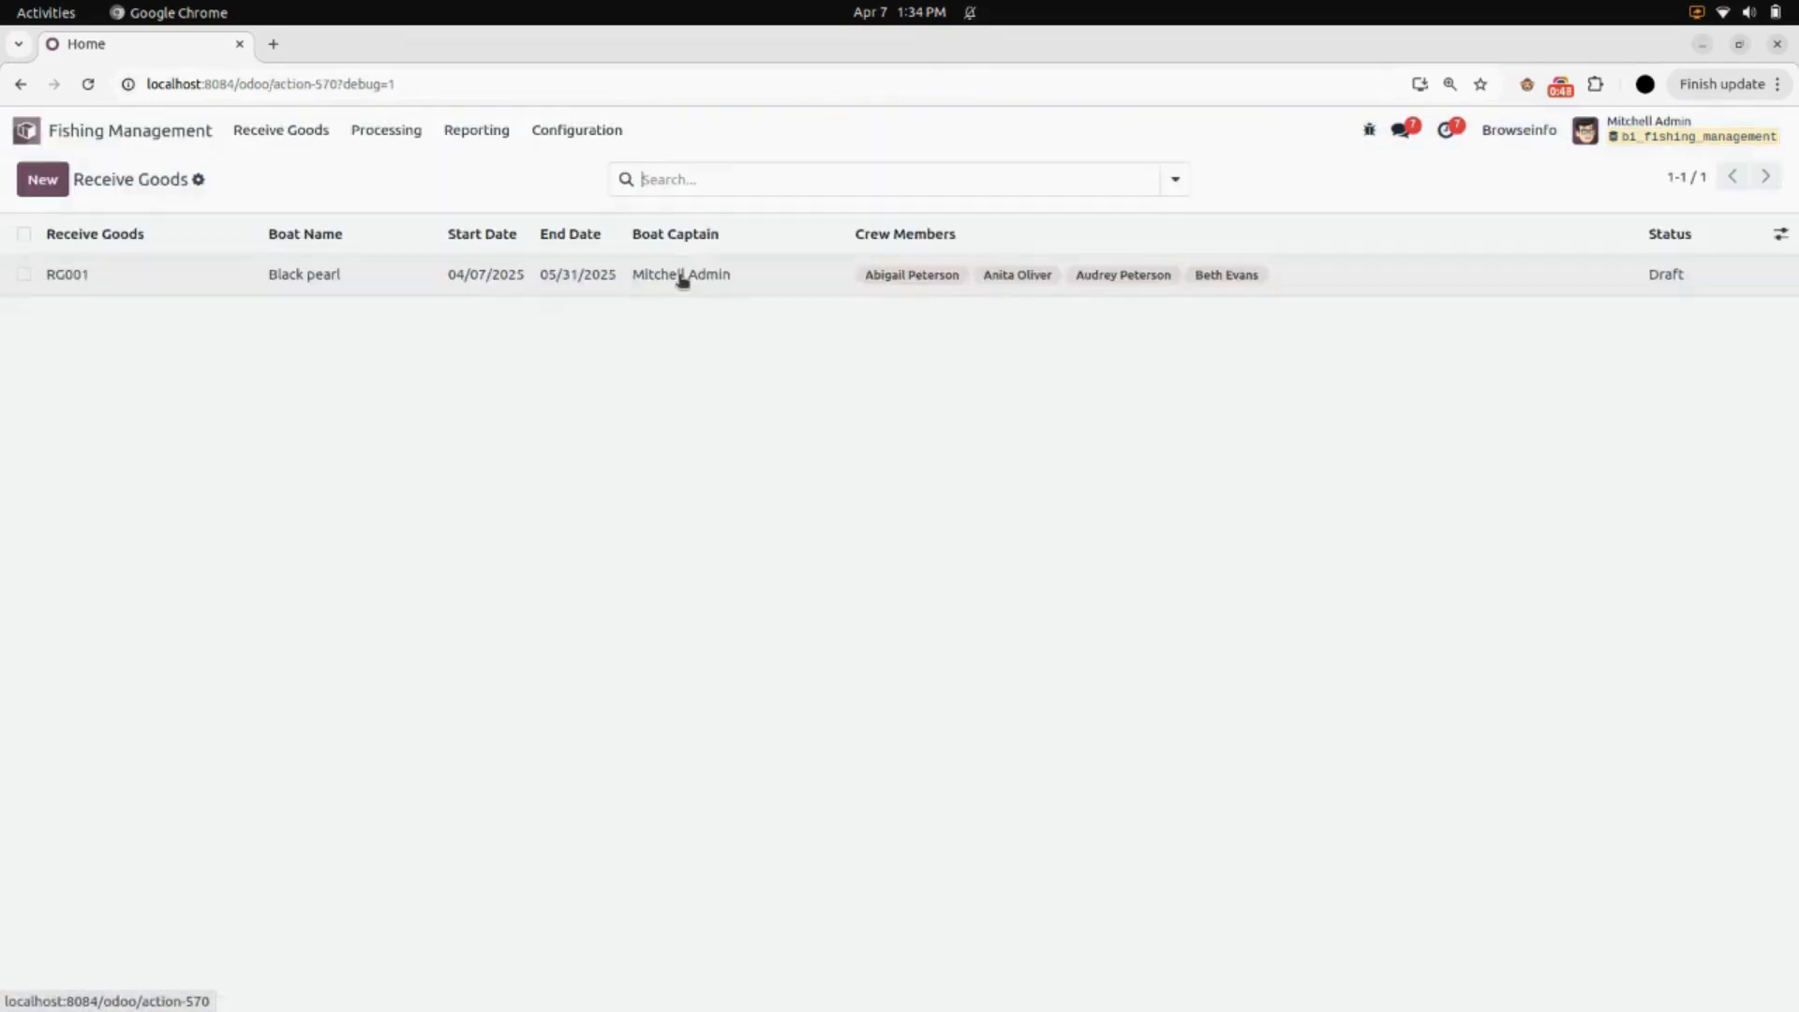
left_click(599, 139)
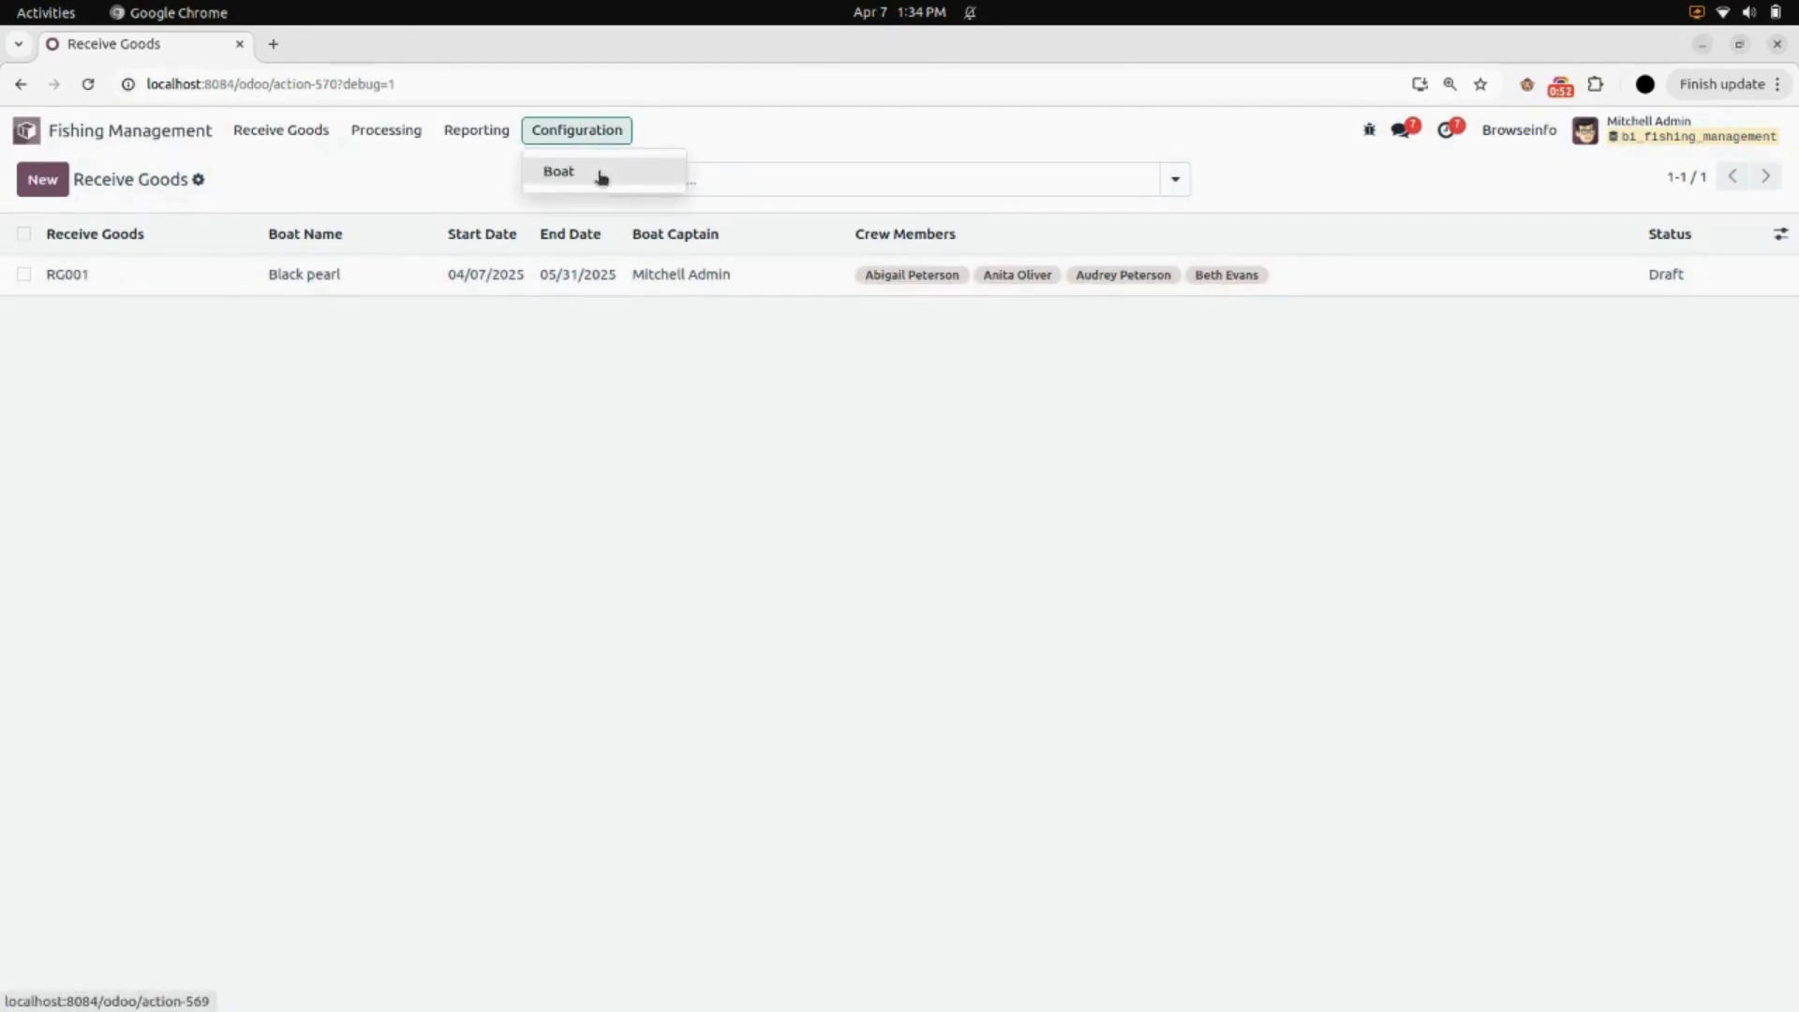
left_click(600, 177)
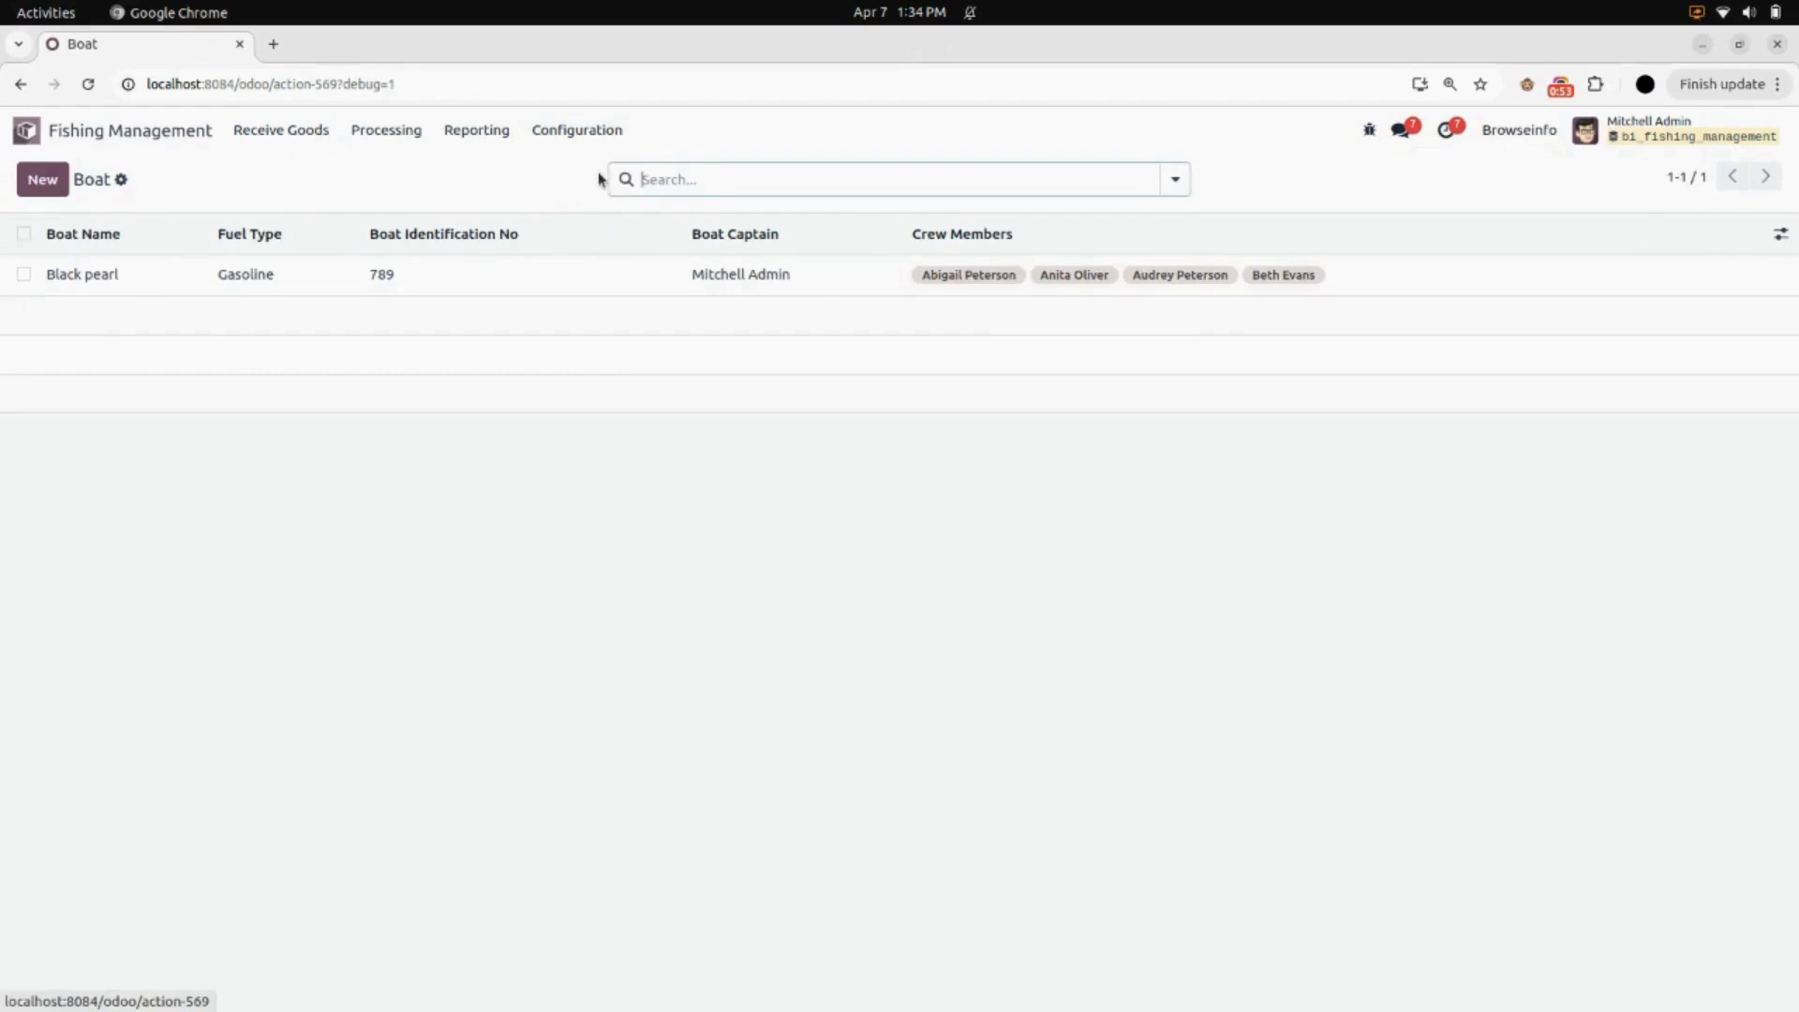
left_click(306, 285)
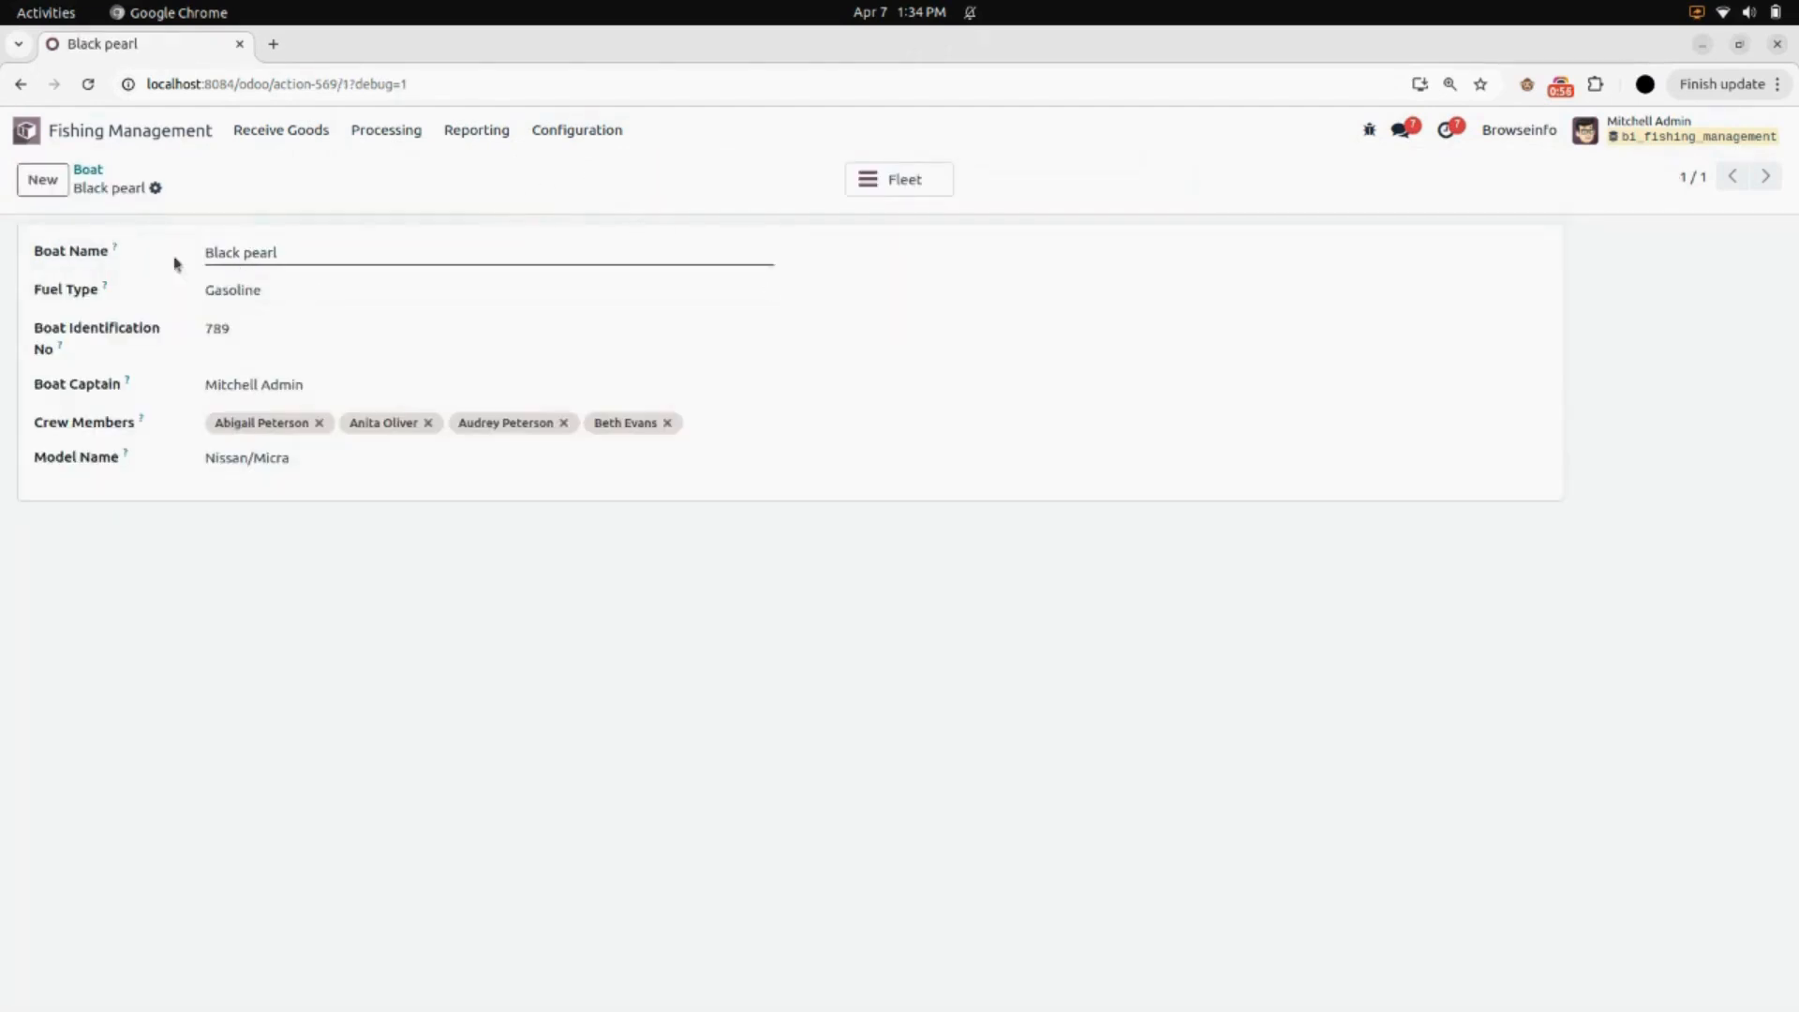
Step: Review the Black pearl's fuel type, captain, crew member and model choices, and view its linked fleet vehicles
left_click(283, 293)
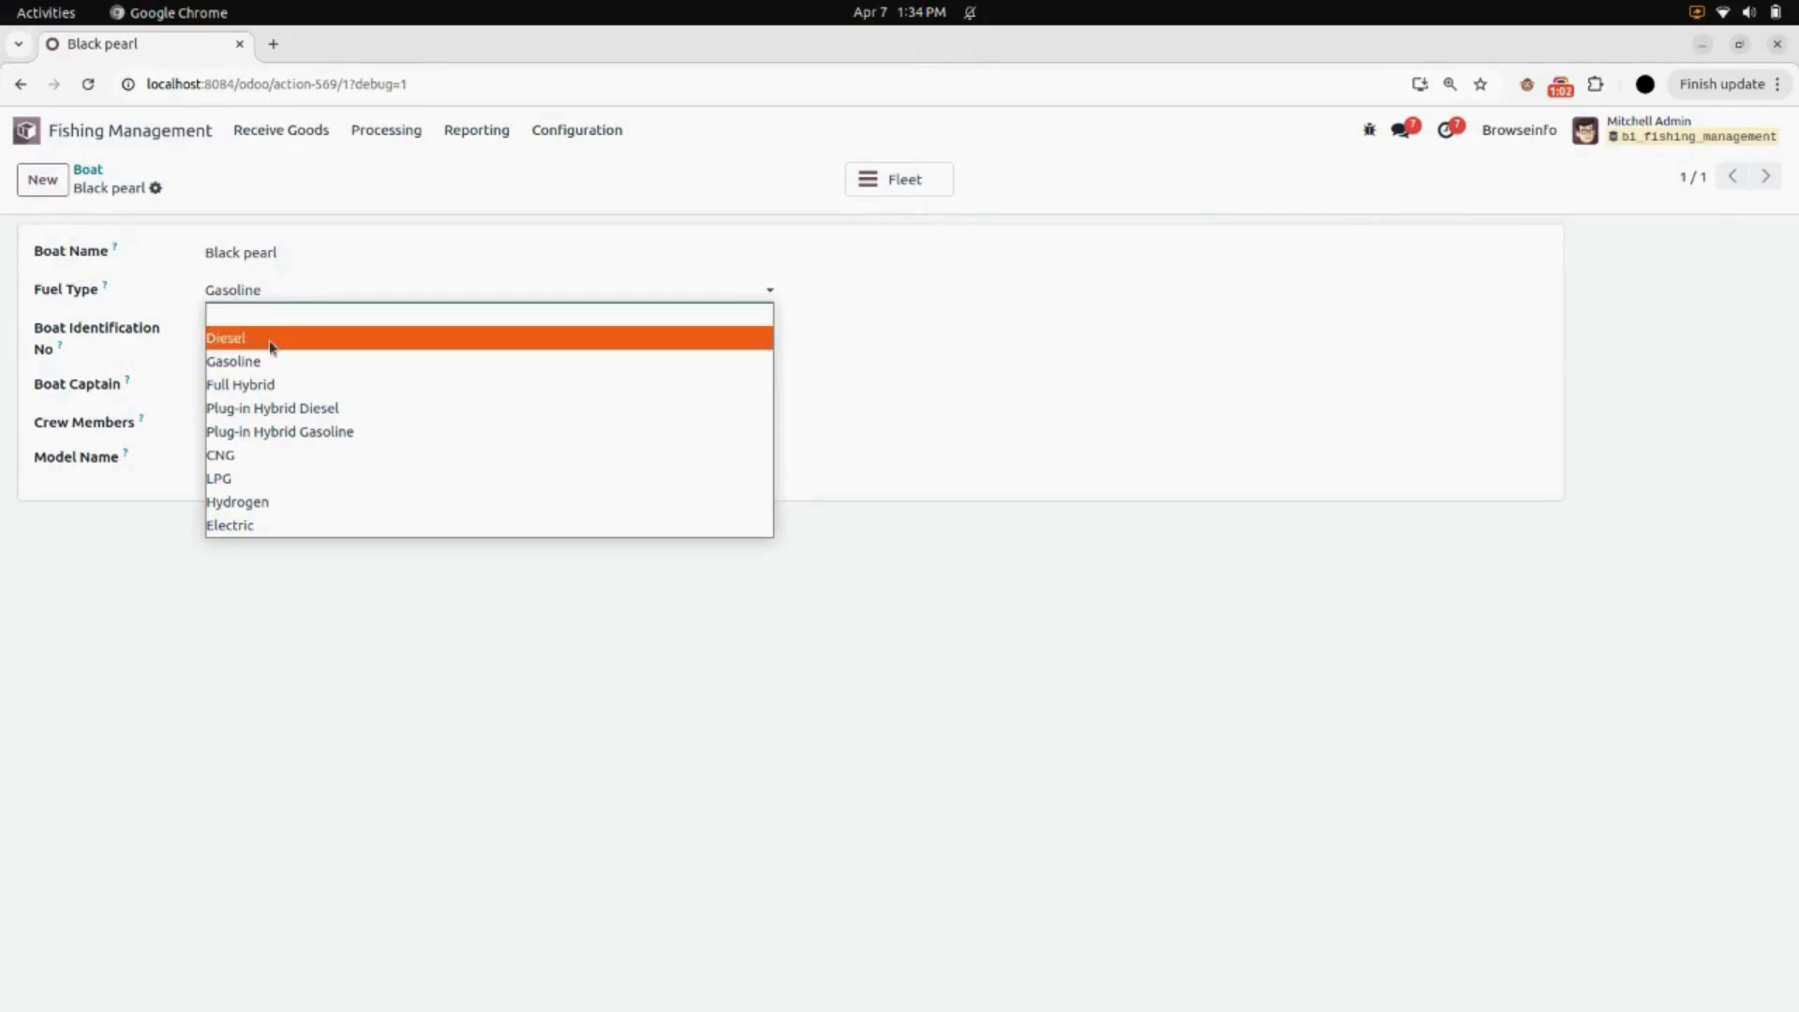
left_click(253, 582)
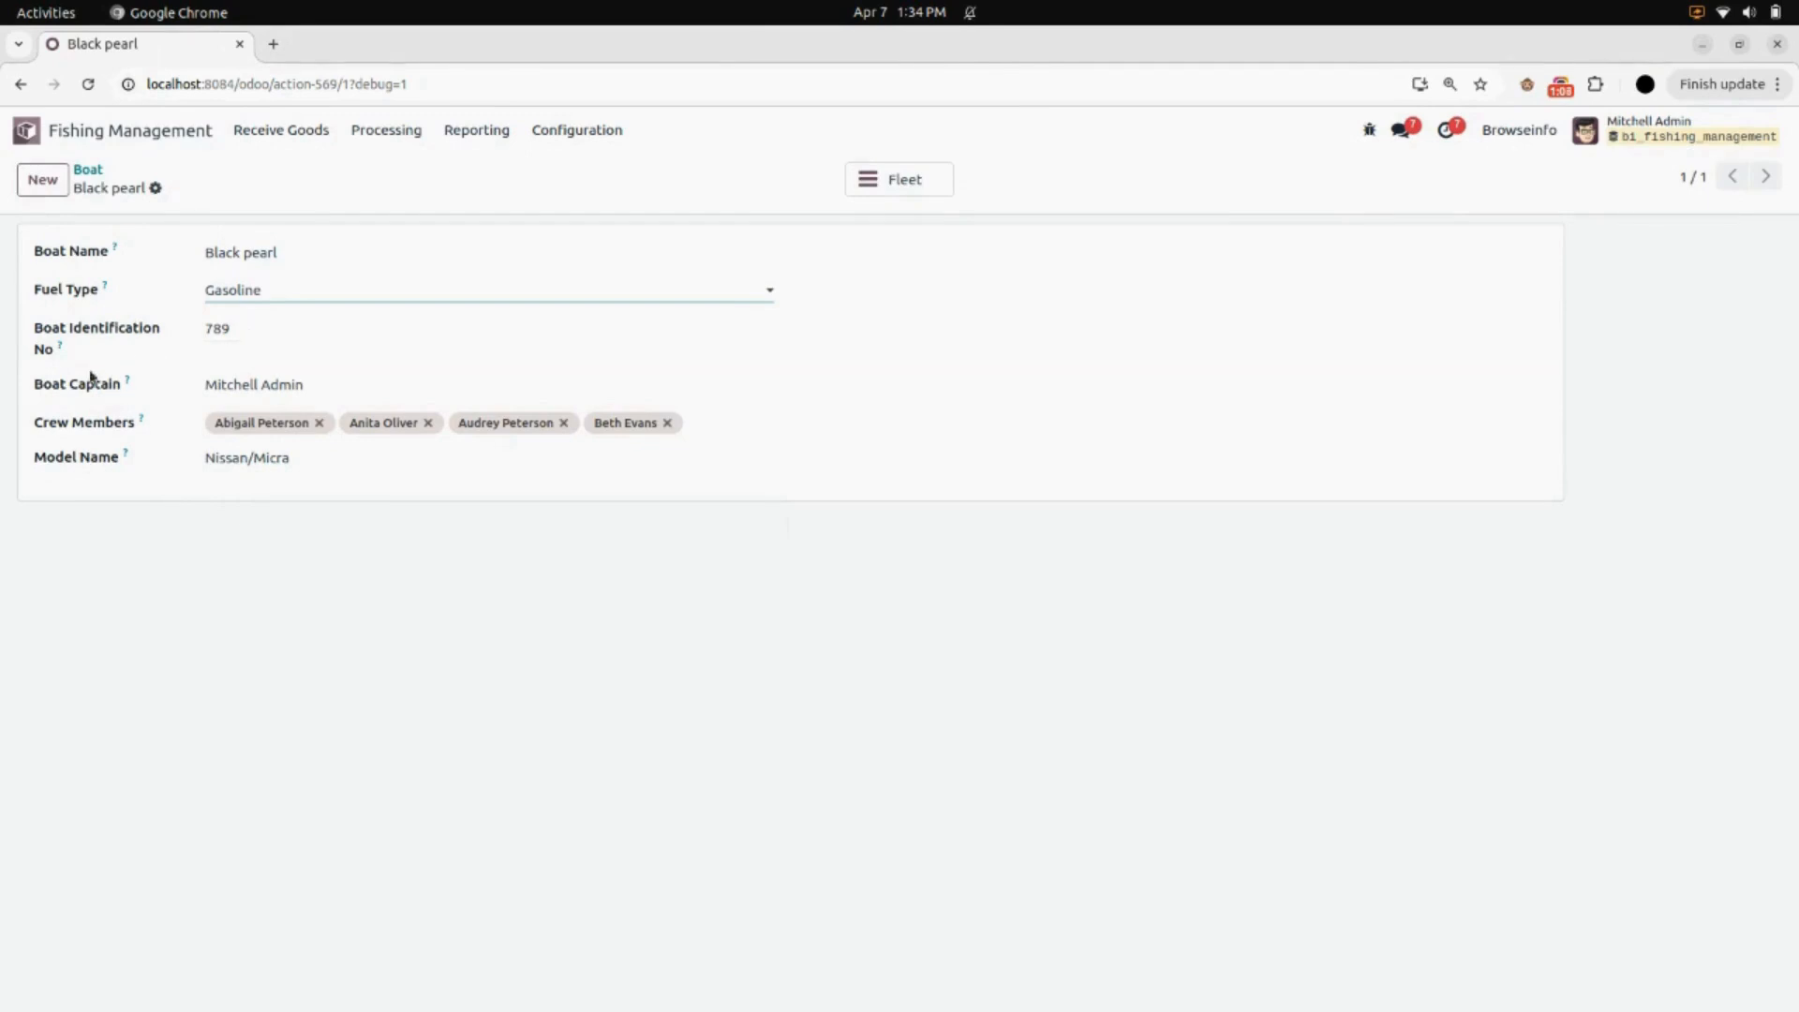
left_click(322, 381)
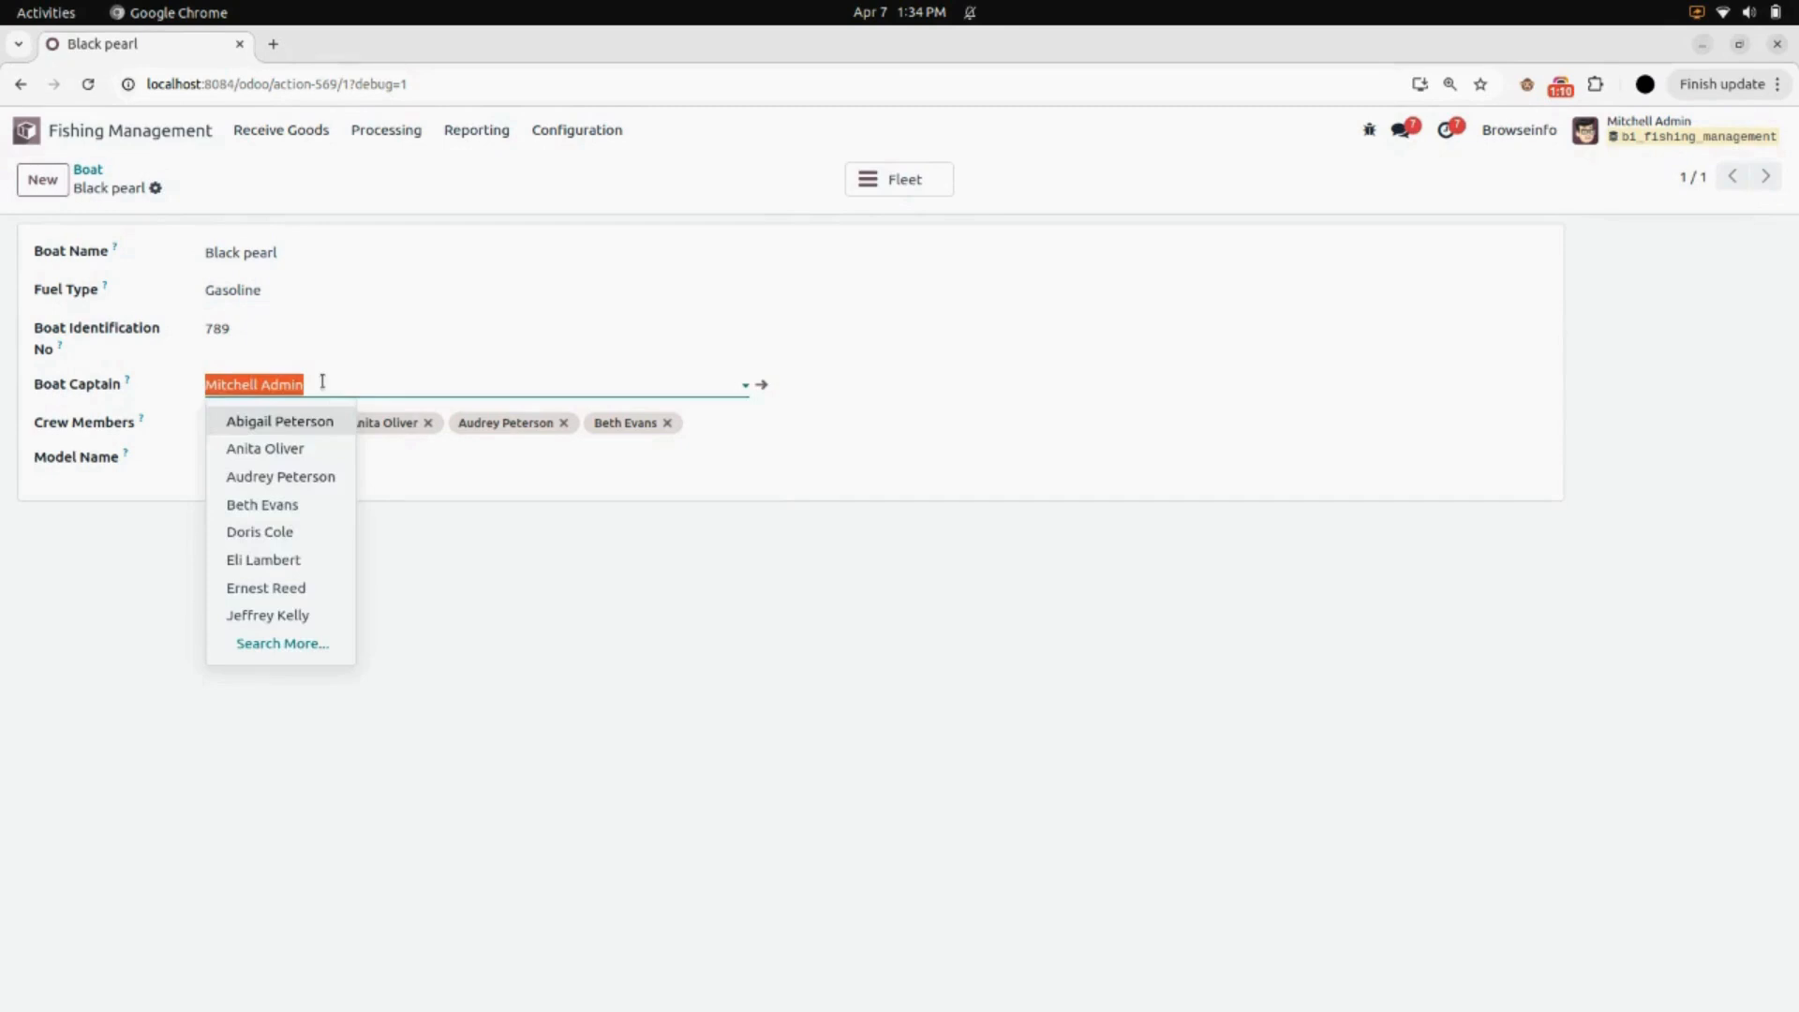
left_click(418, 626)
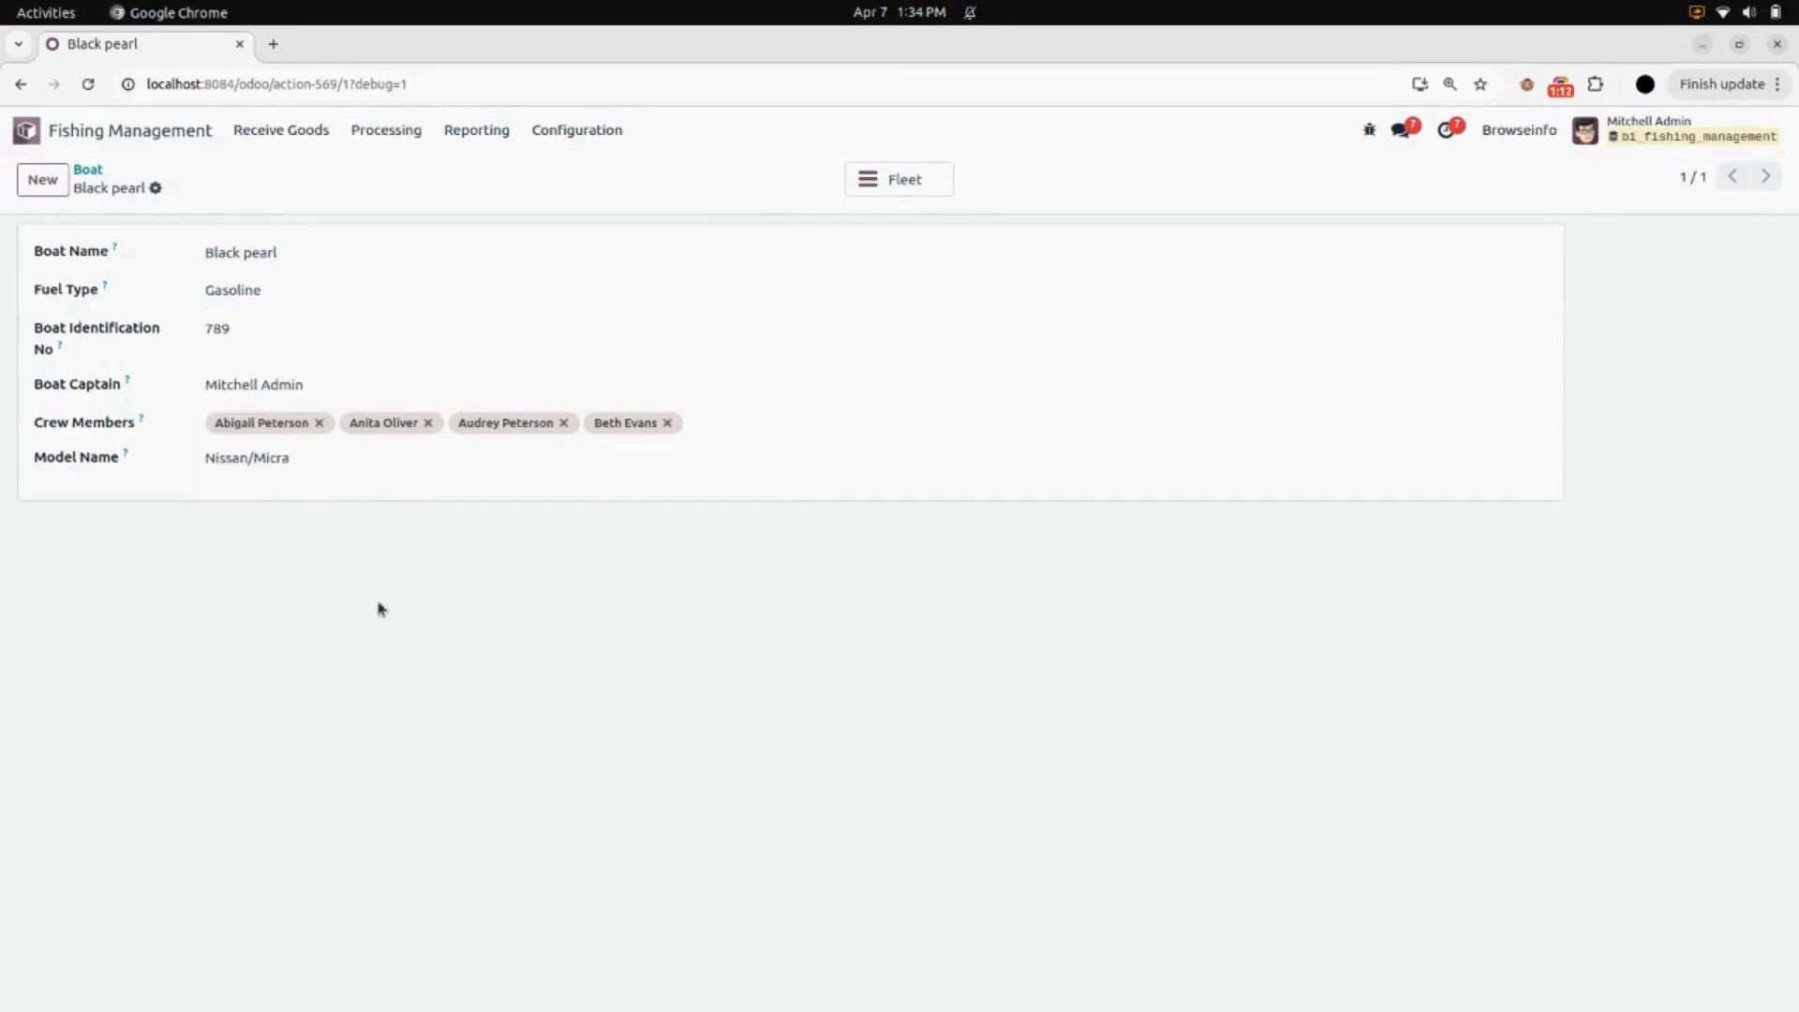
left_click(702, 423)
left_click(642, 715)
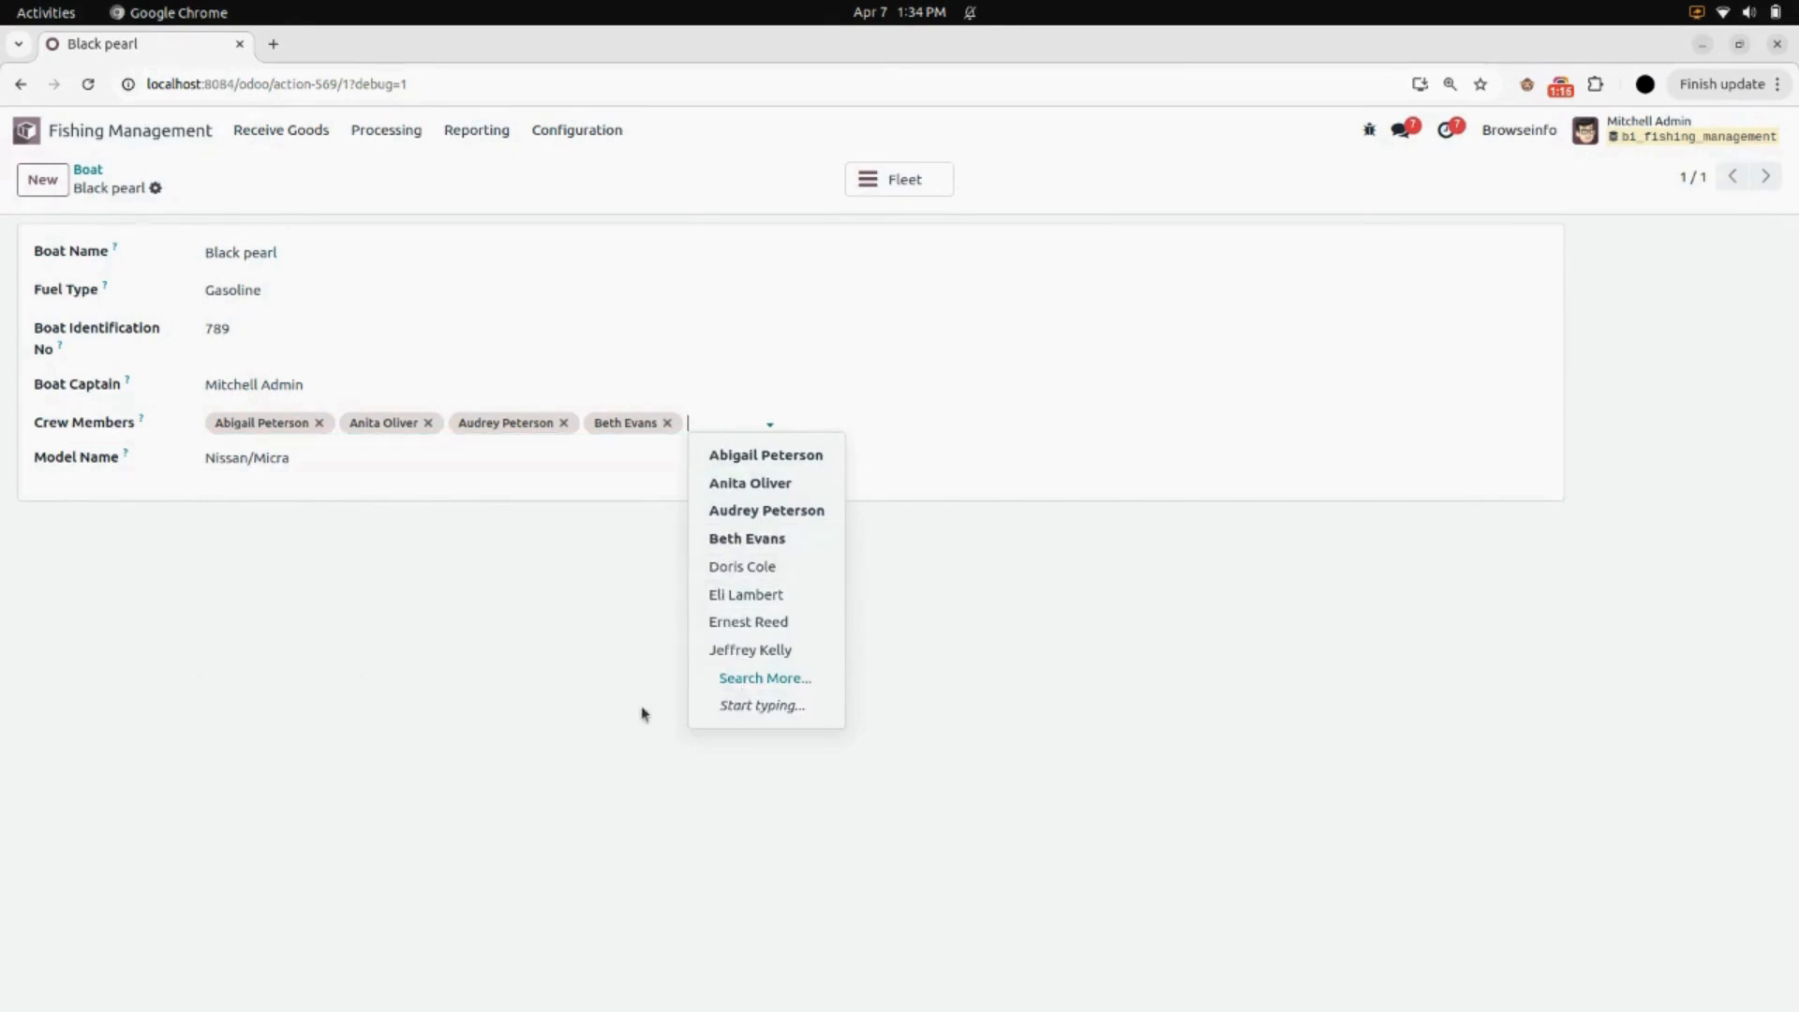
left_click(387, 461)
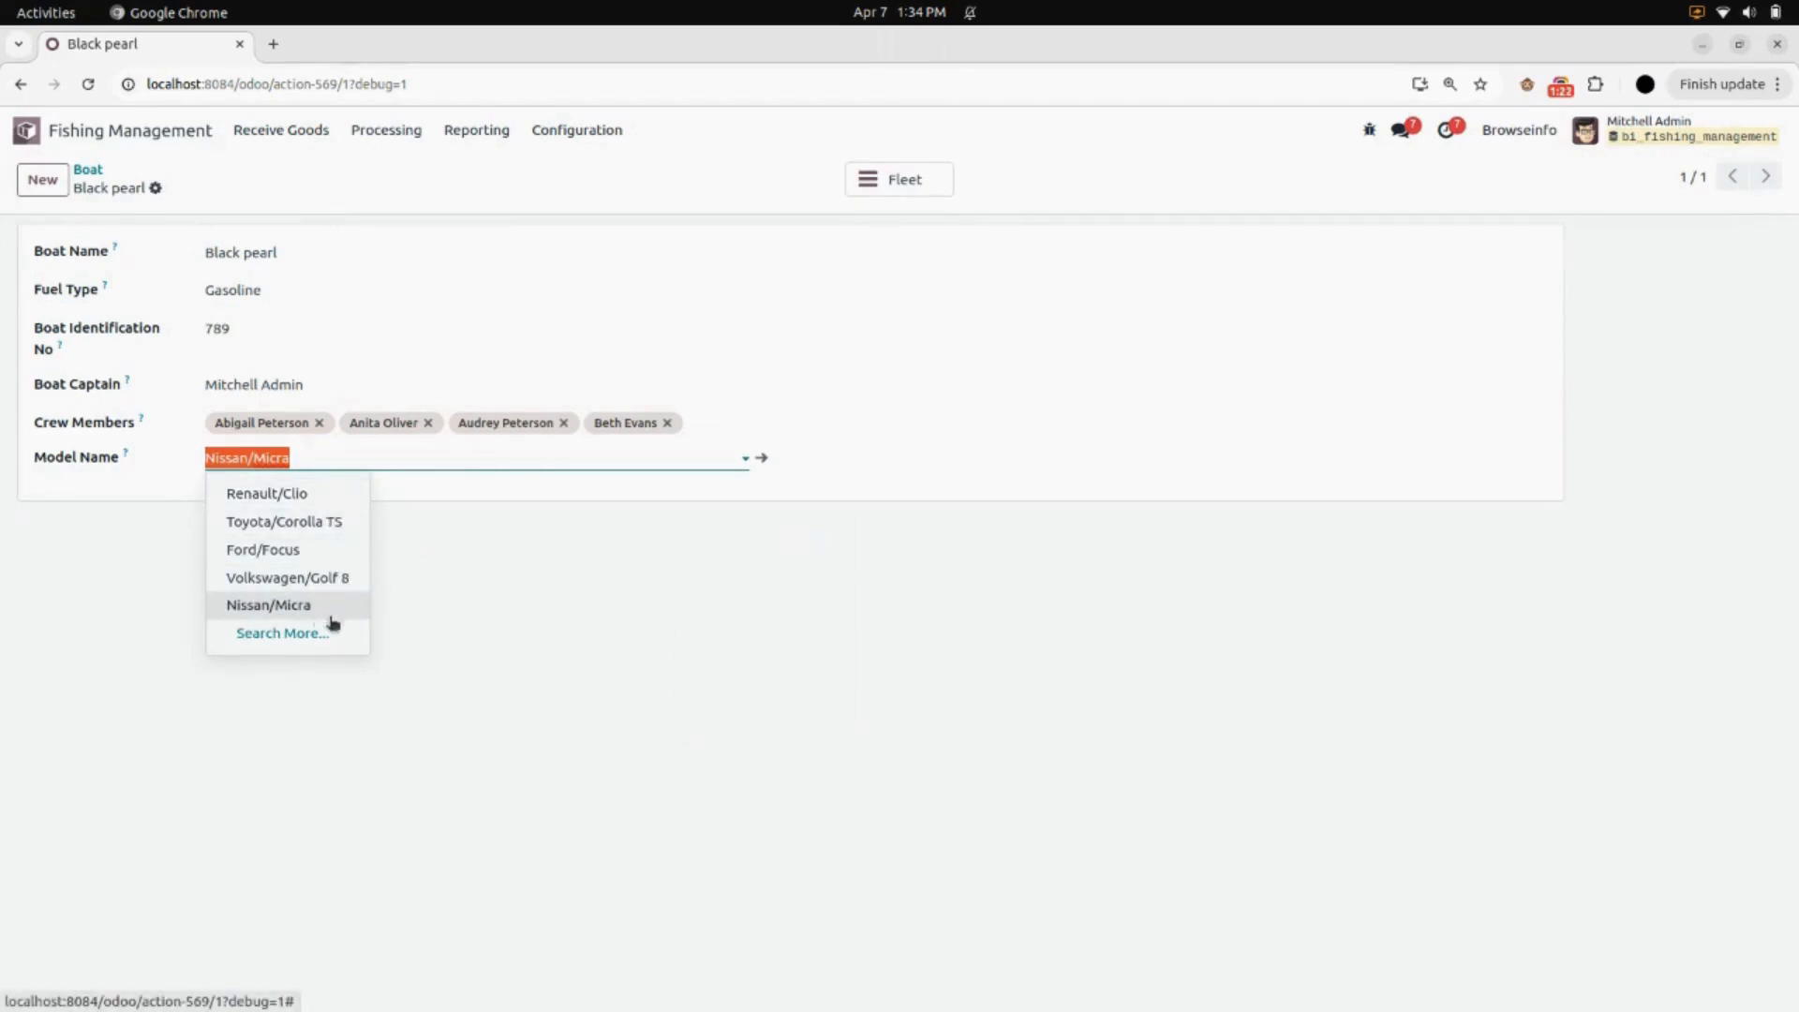
left_click(444, 642)
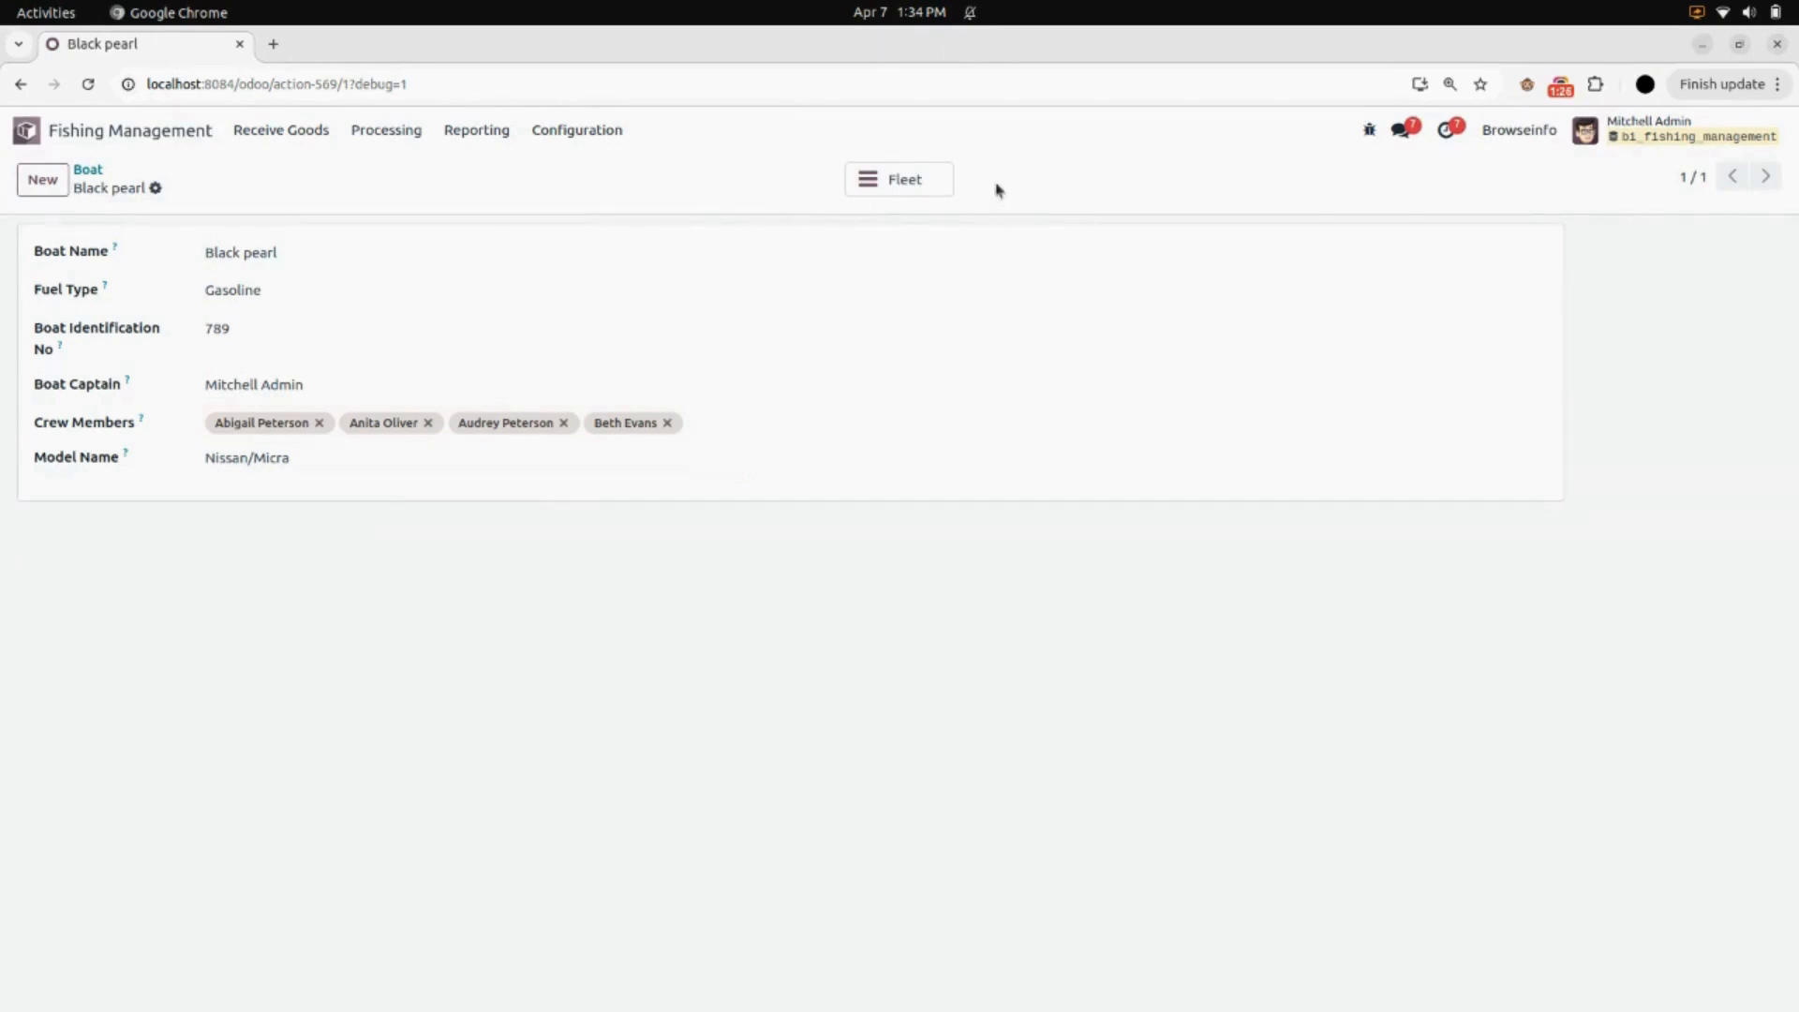
left_click(918, 184)
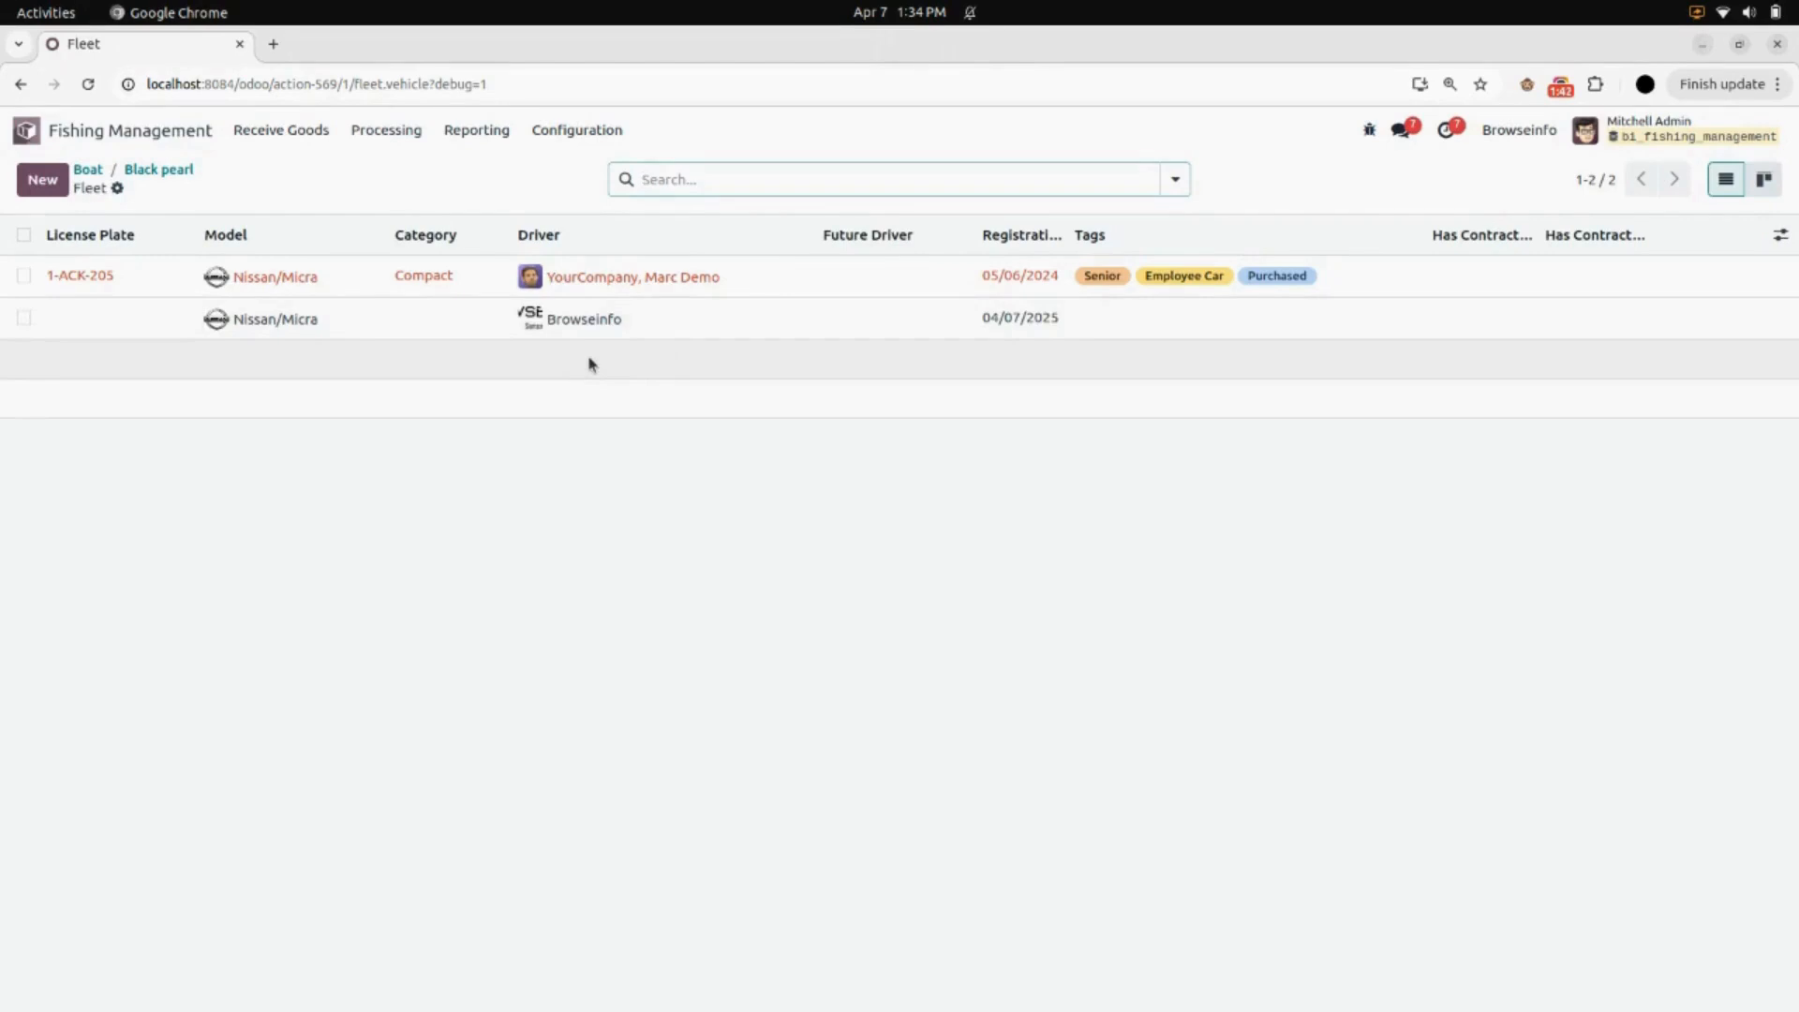
Step: Open the RG001 record from the list of received goods
left_click(328, 132)
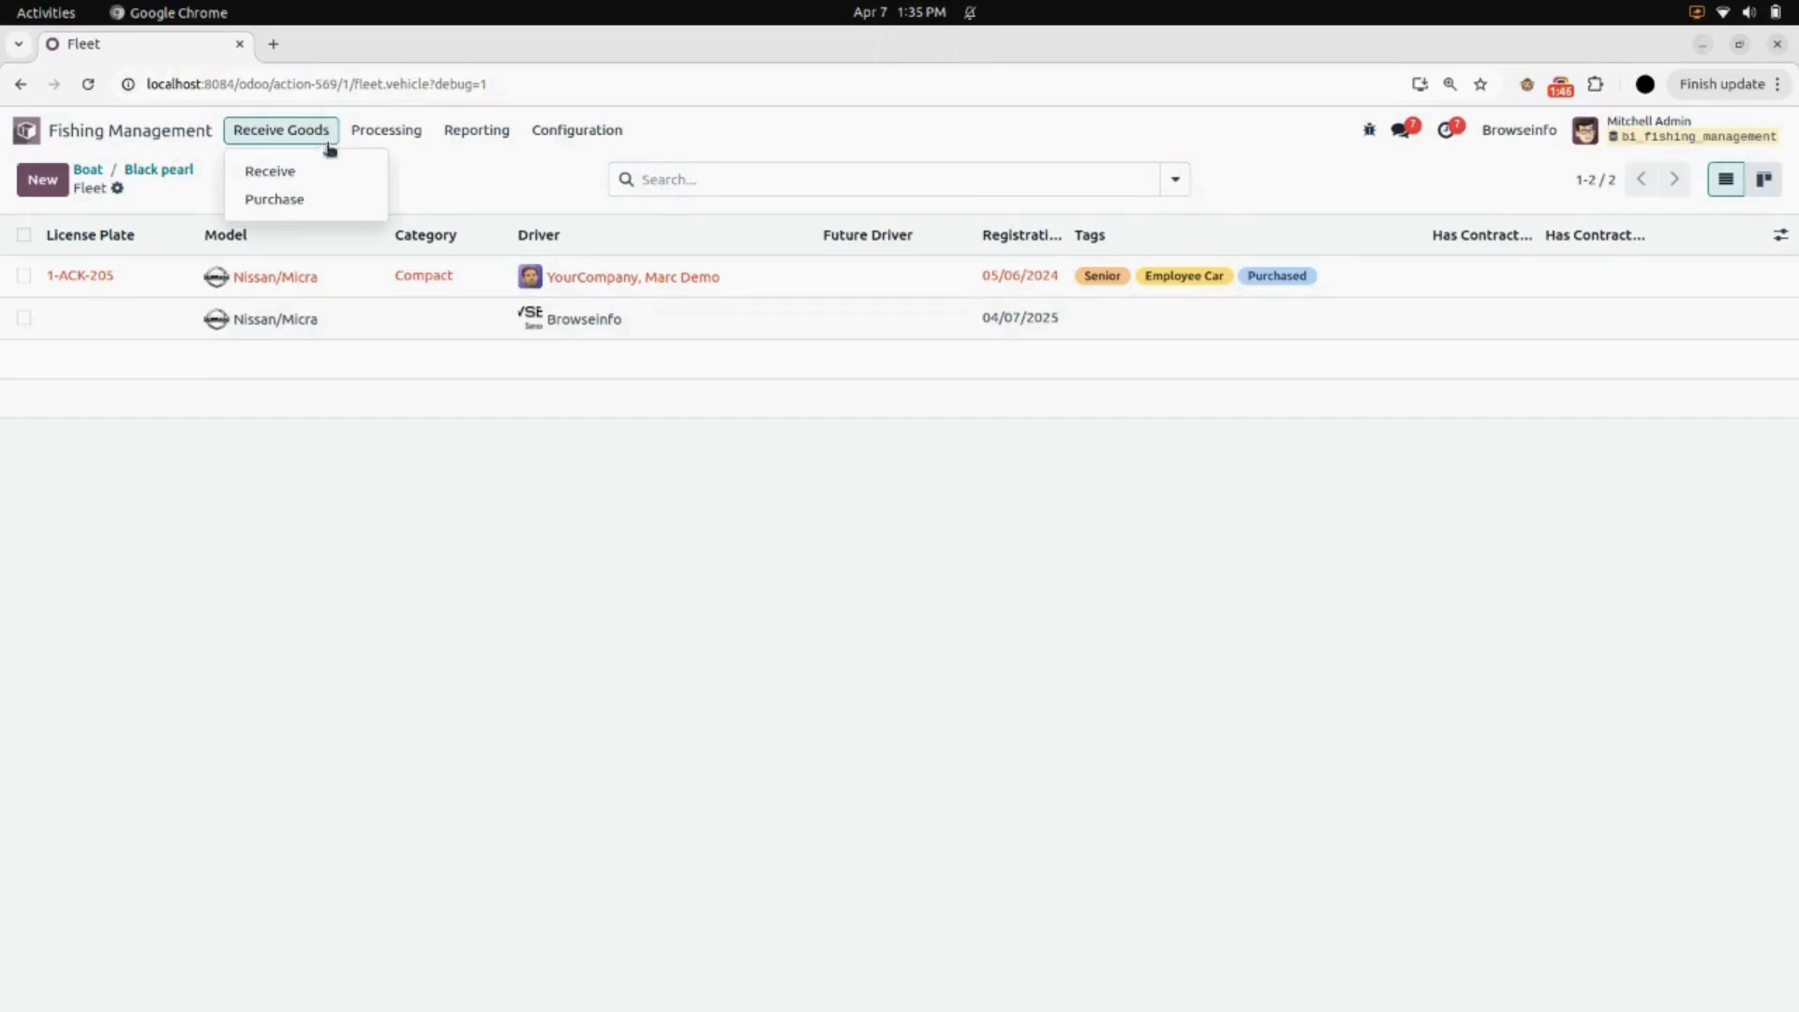
left_click(312, 172)
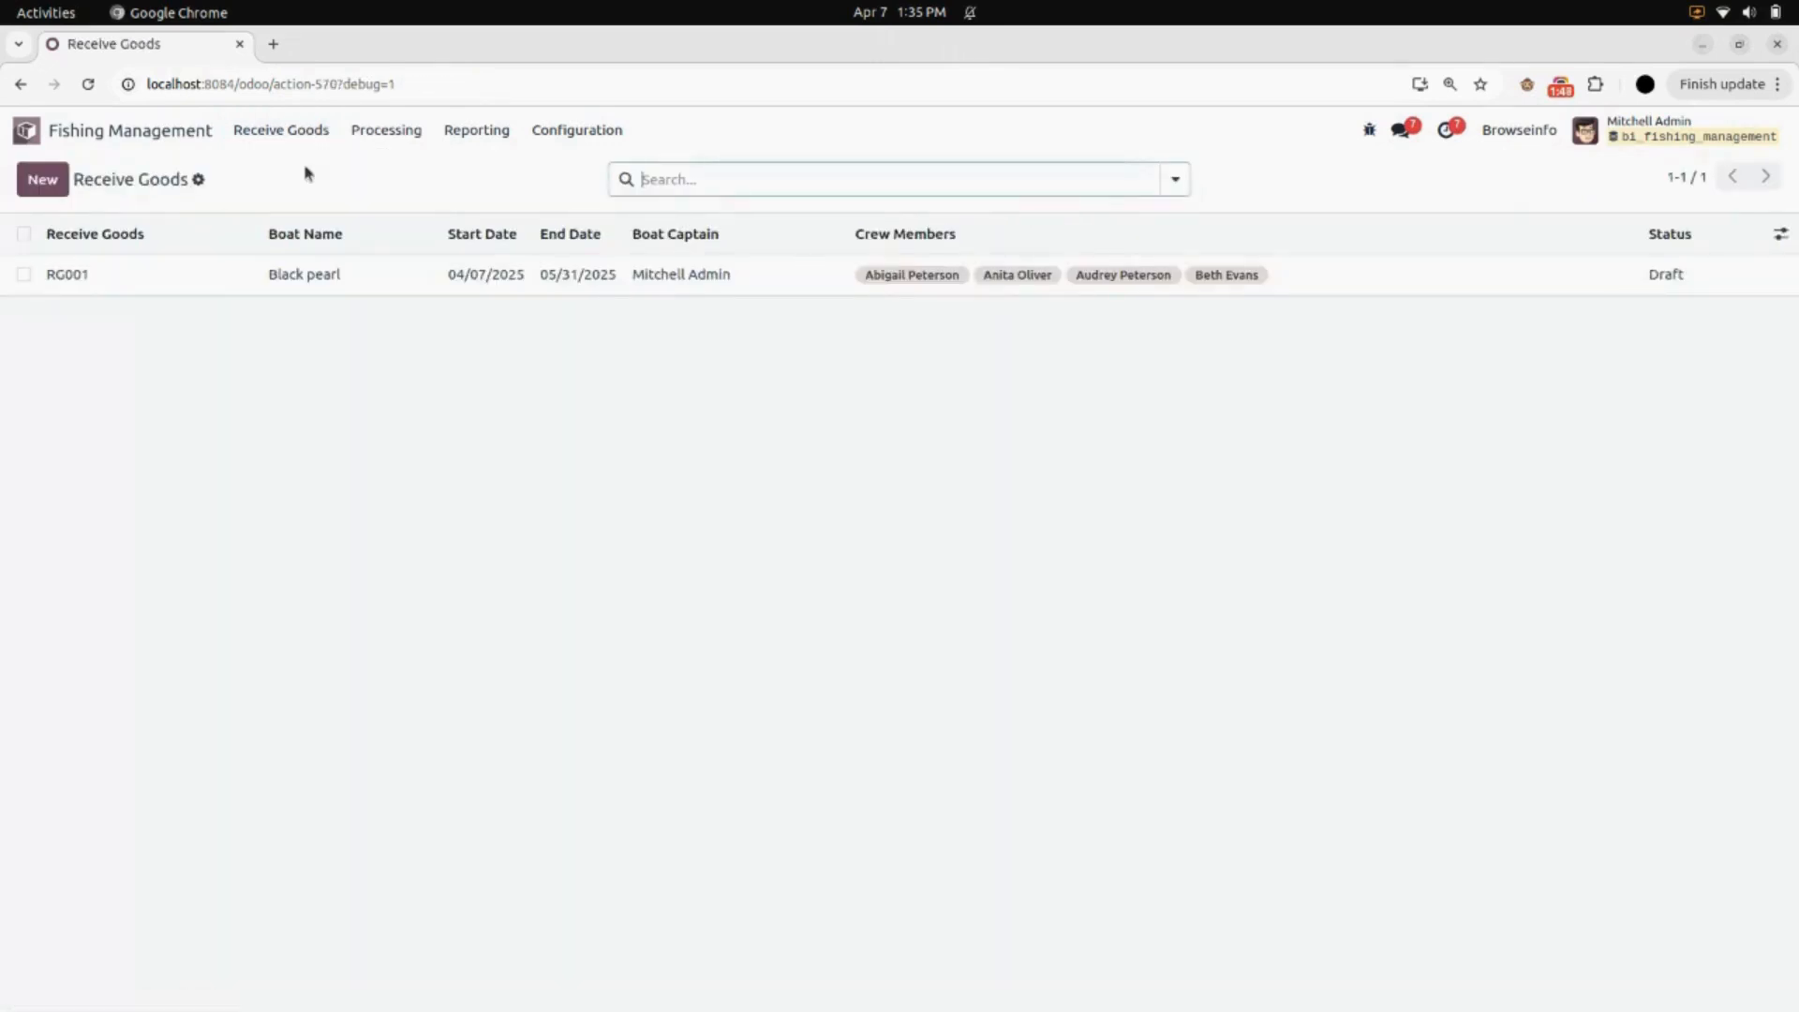
left_click(160, 286)
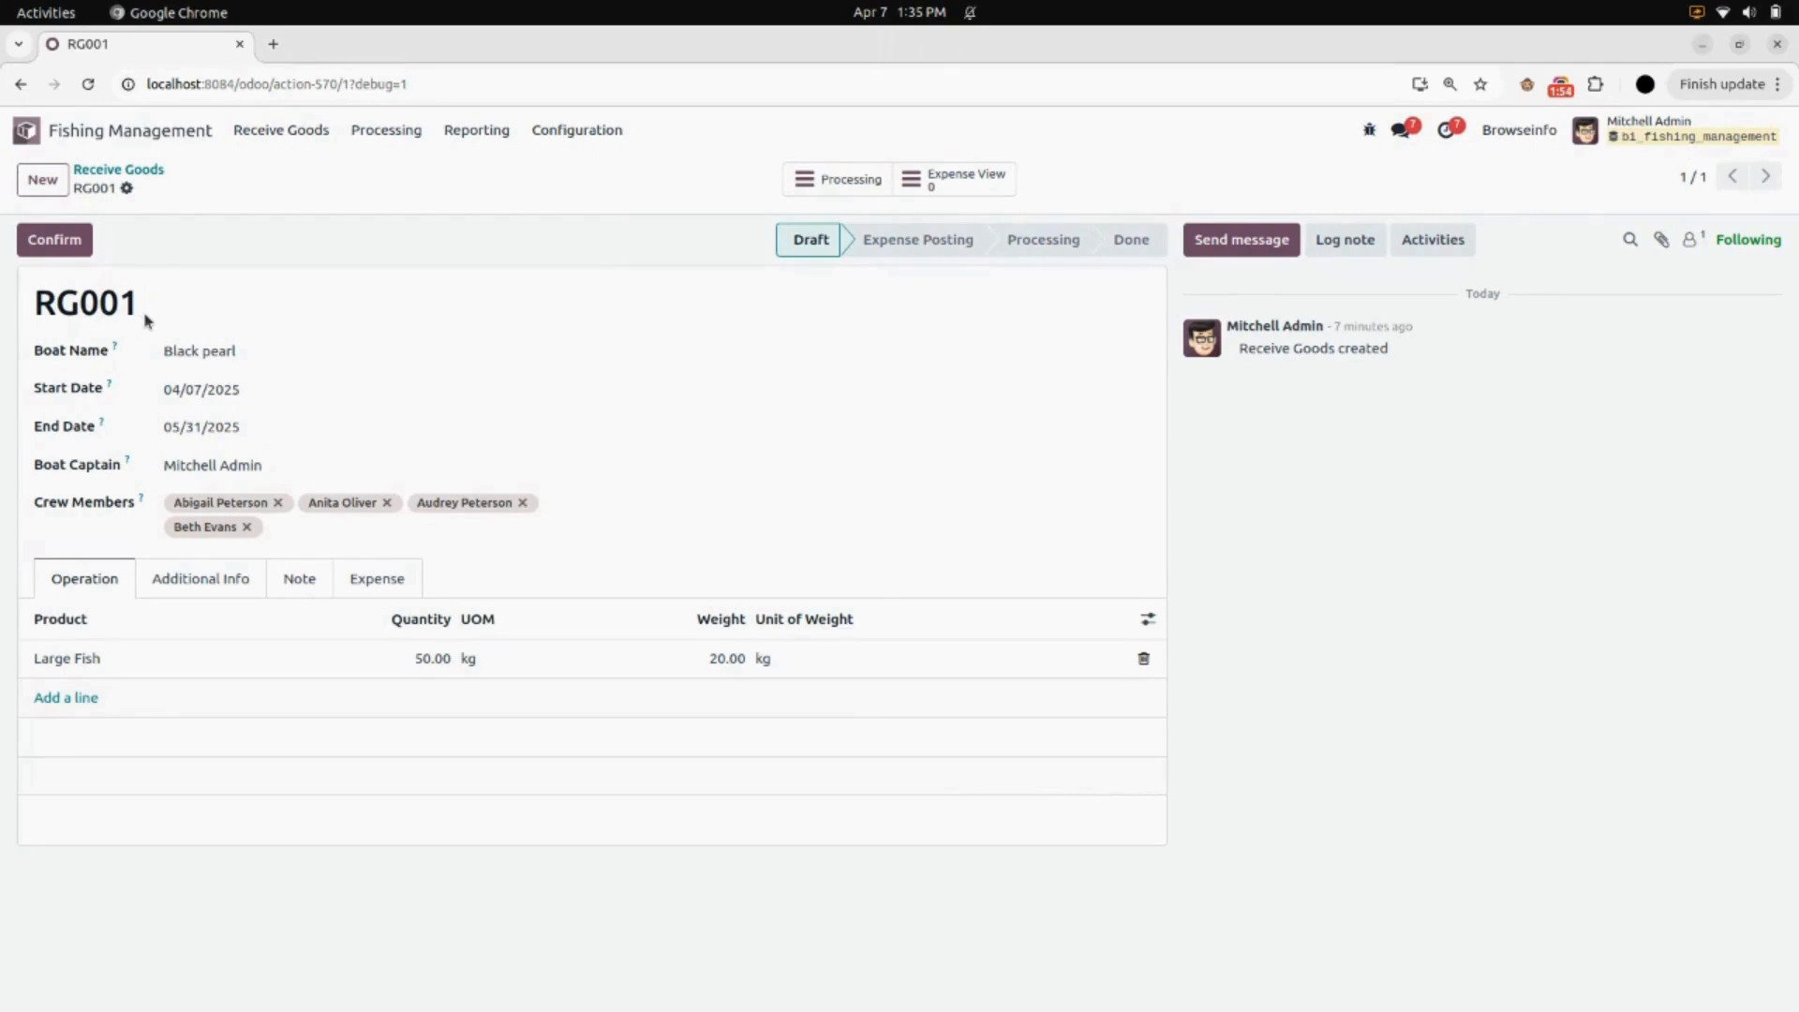
Step: Examine RG001's boat name choices and the unit of measure and unit of weight options on its Large Fish line
left_click(254, 350)
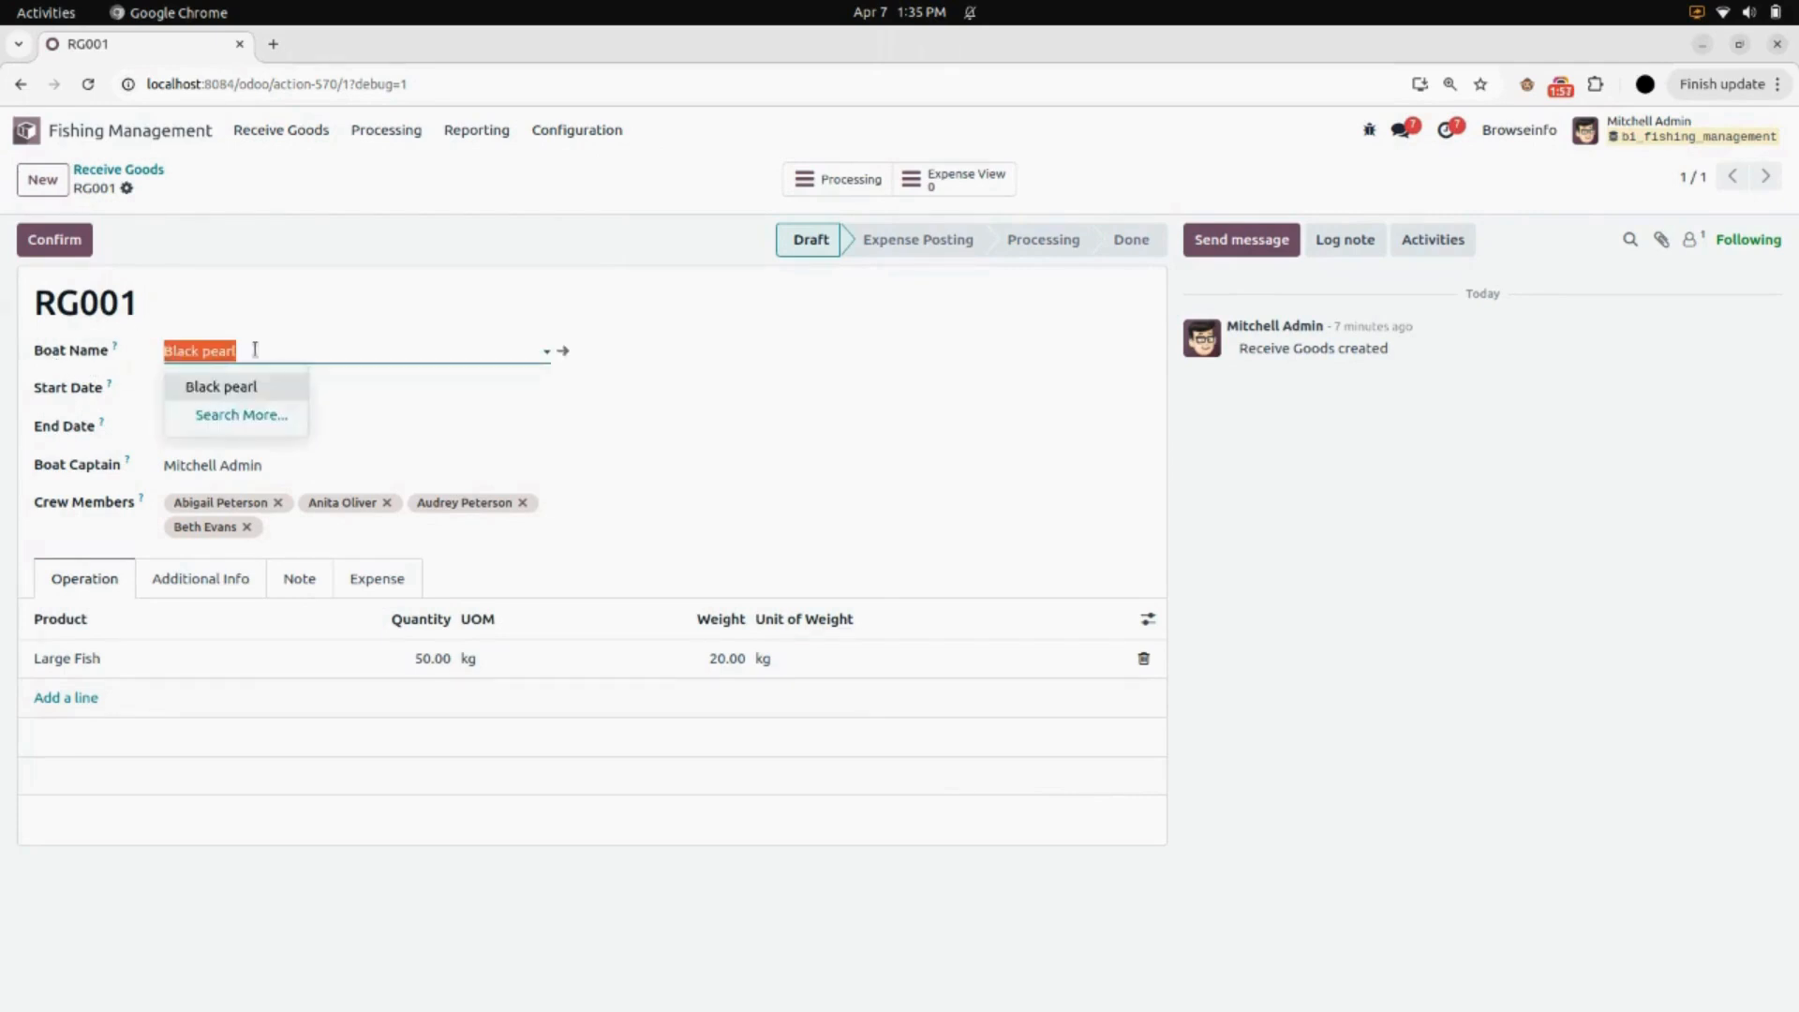
left_click(298, 320)
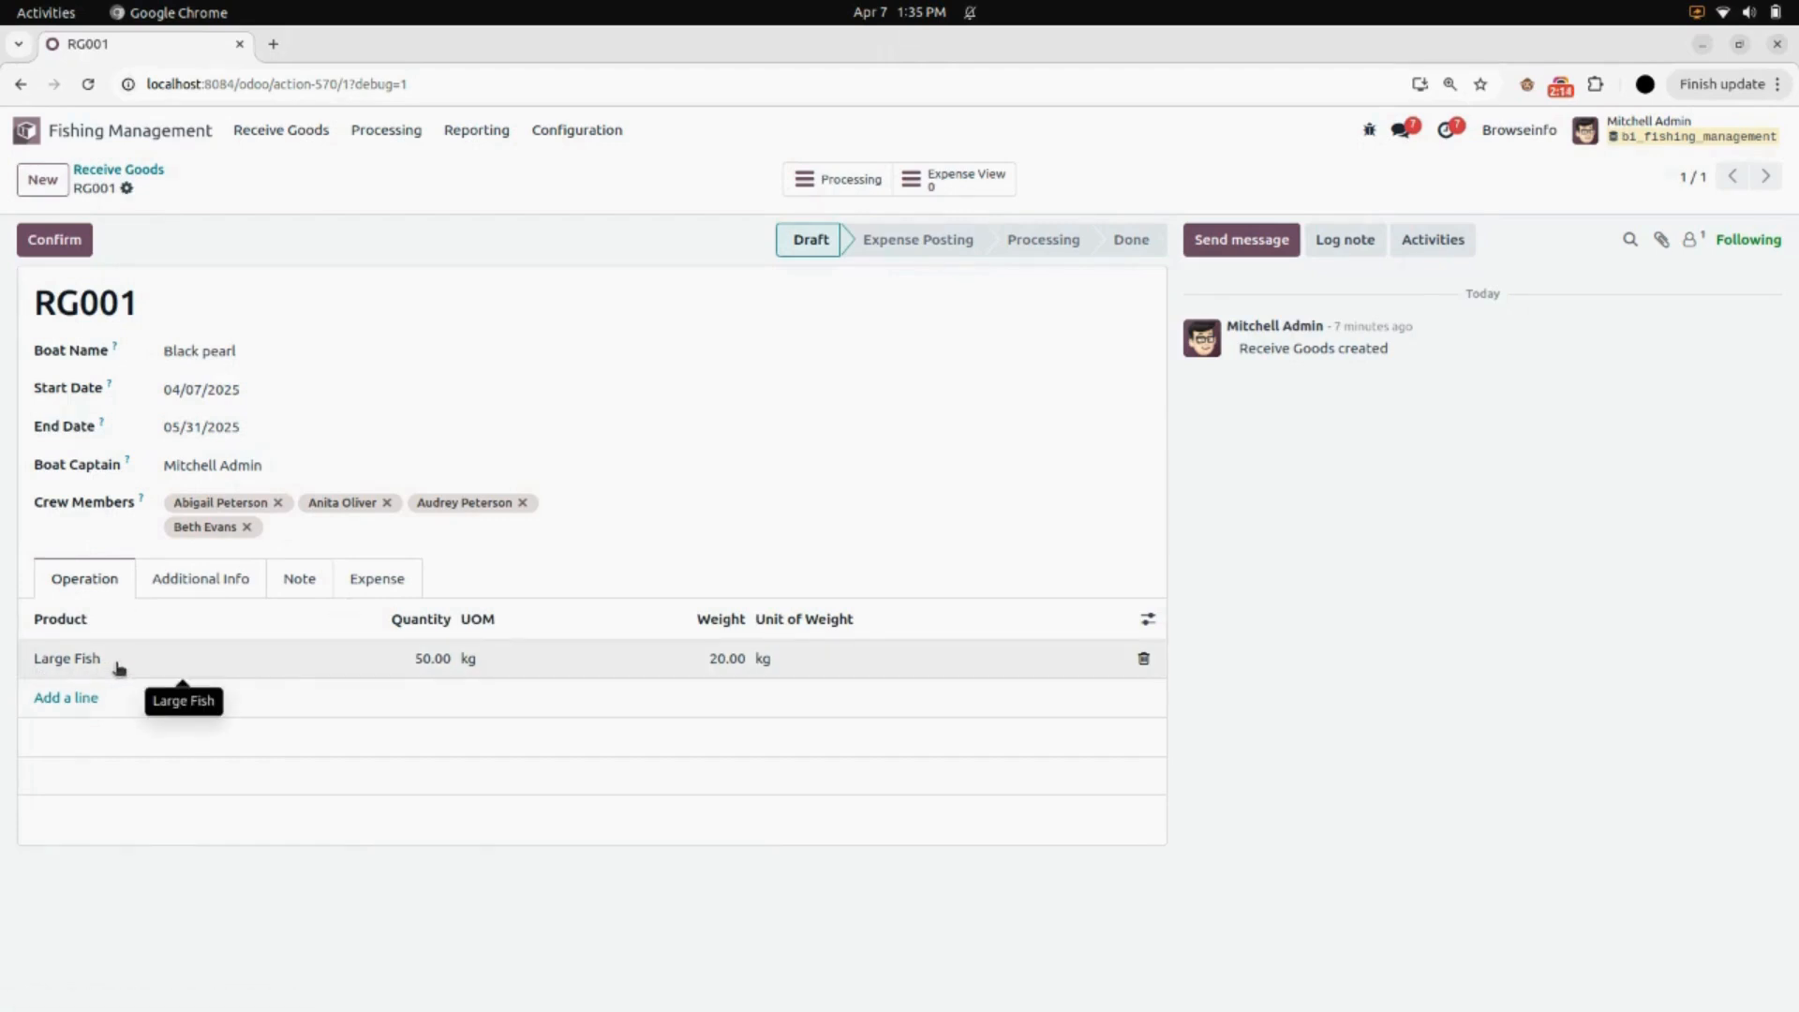
left_click(520, 667)
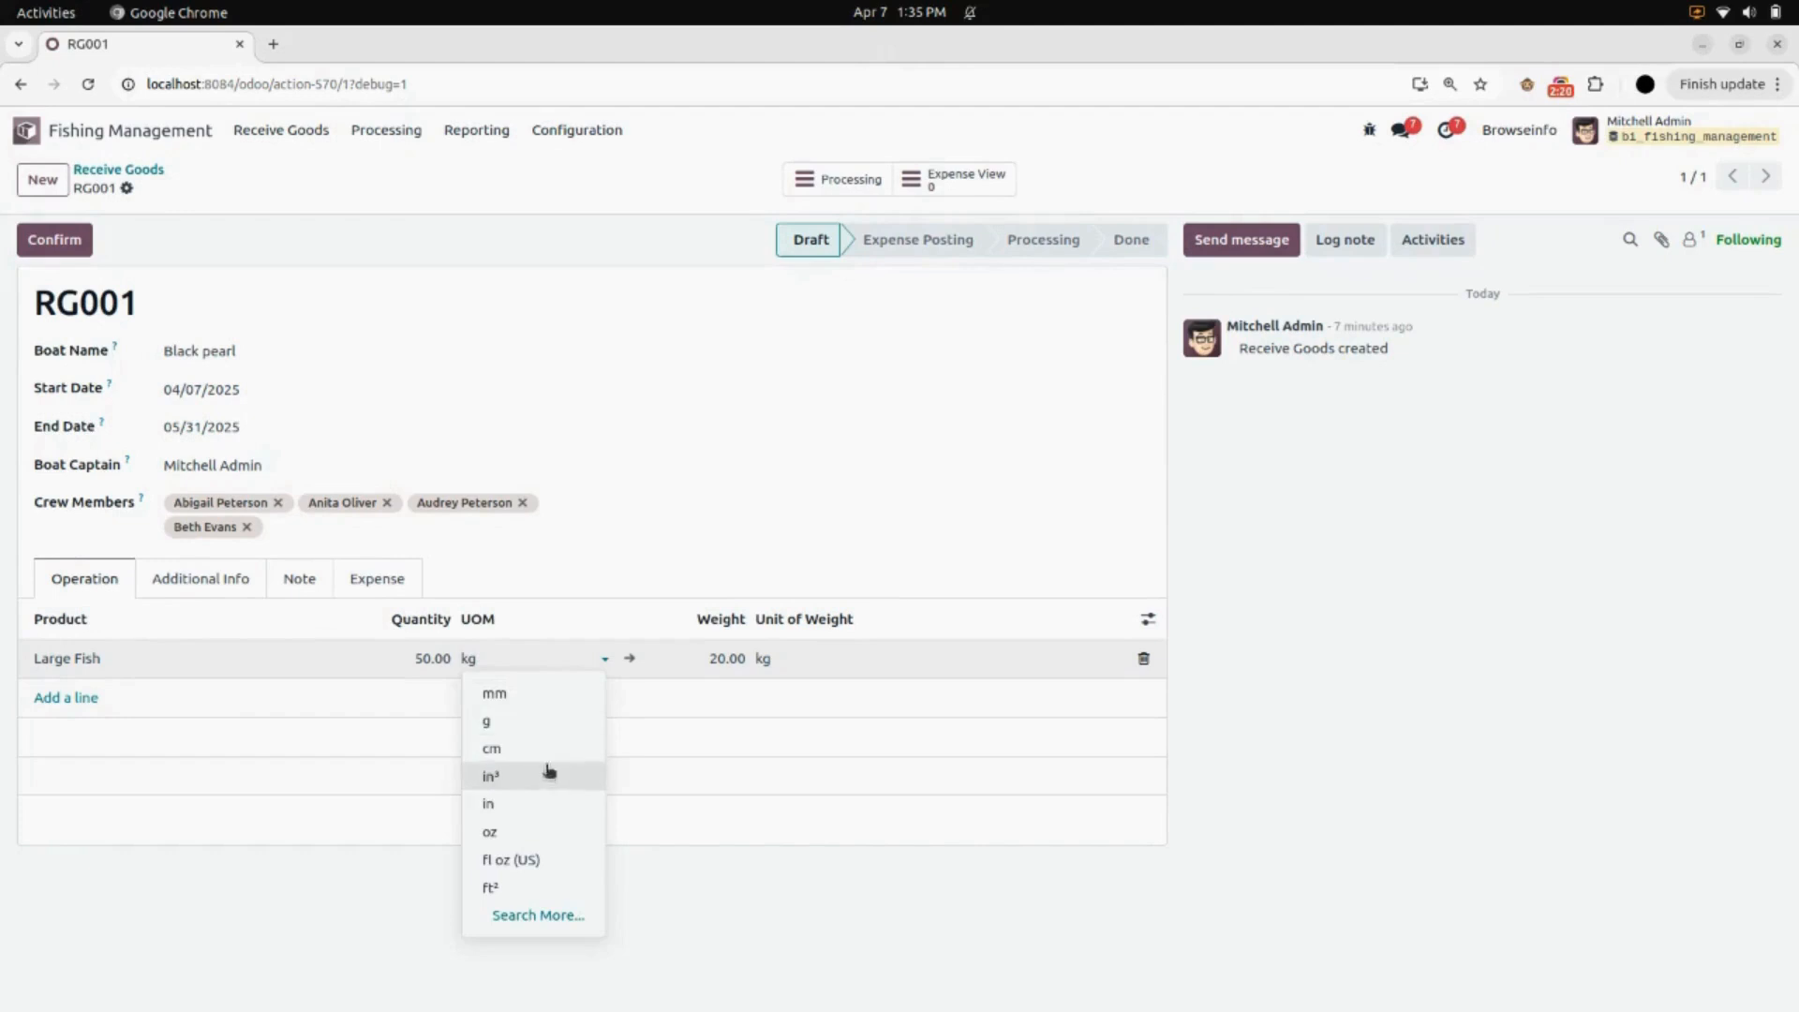
left_click(422, 899)
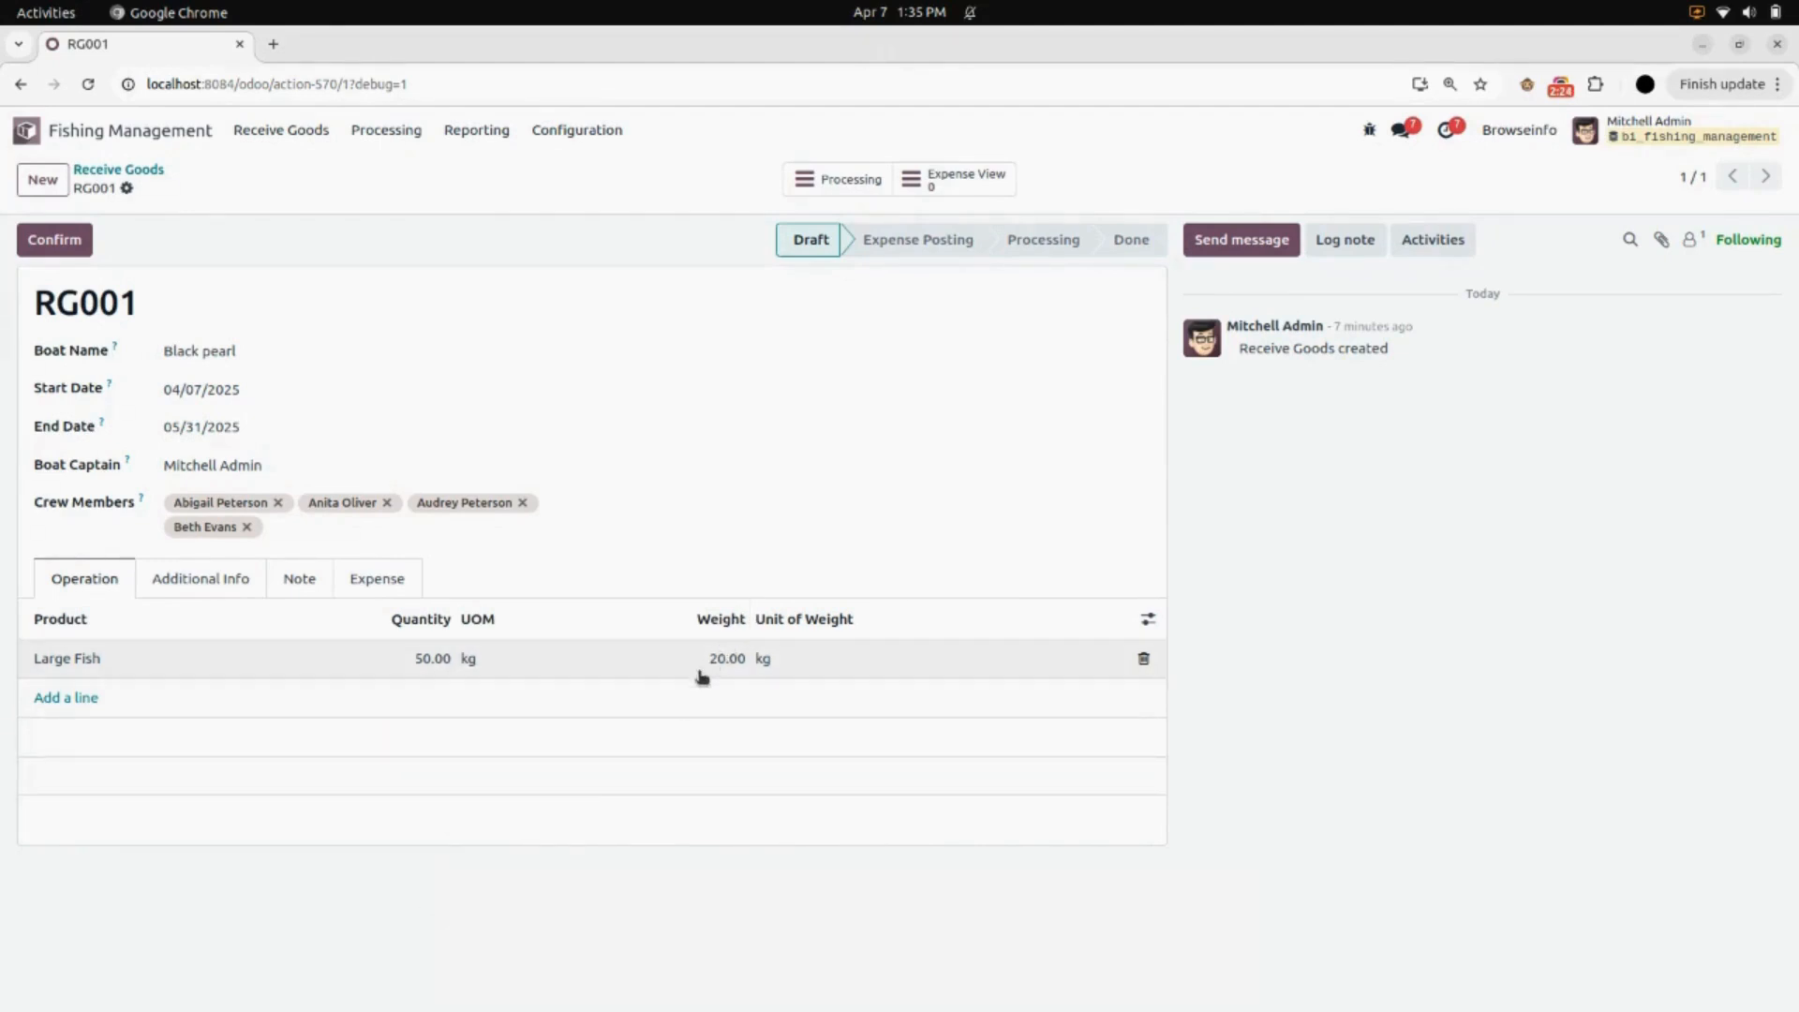
left_click(801, 661)
left_click(801, 661)
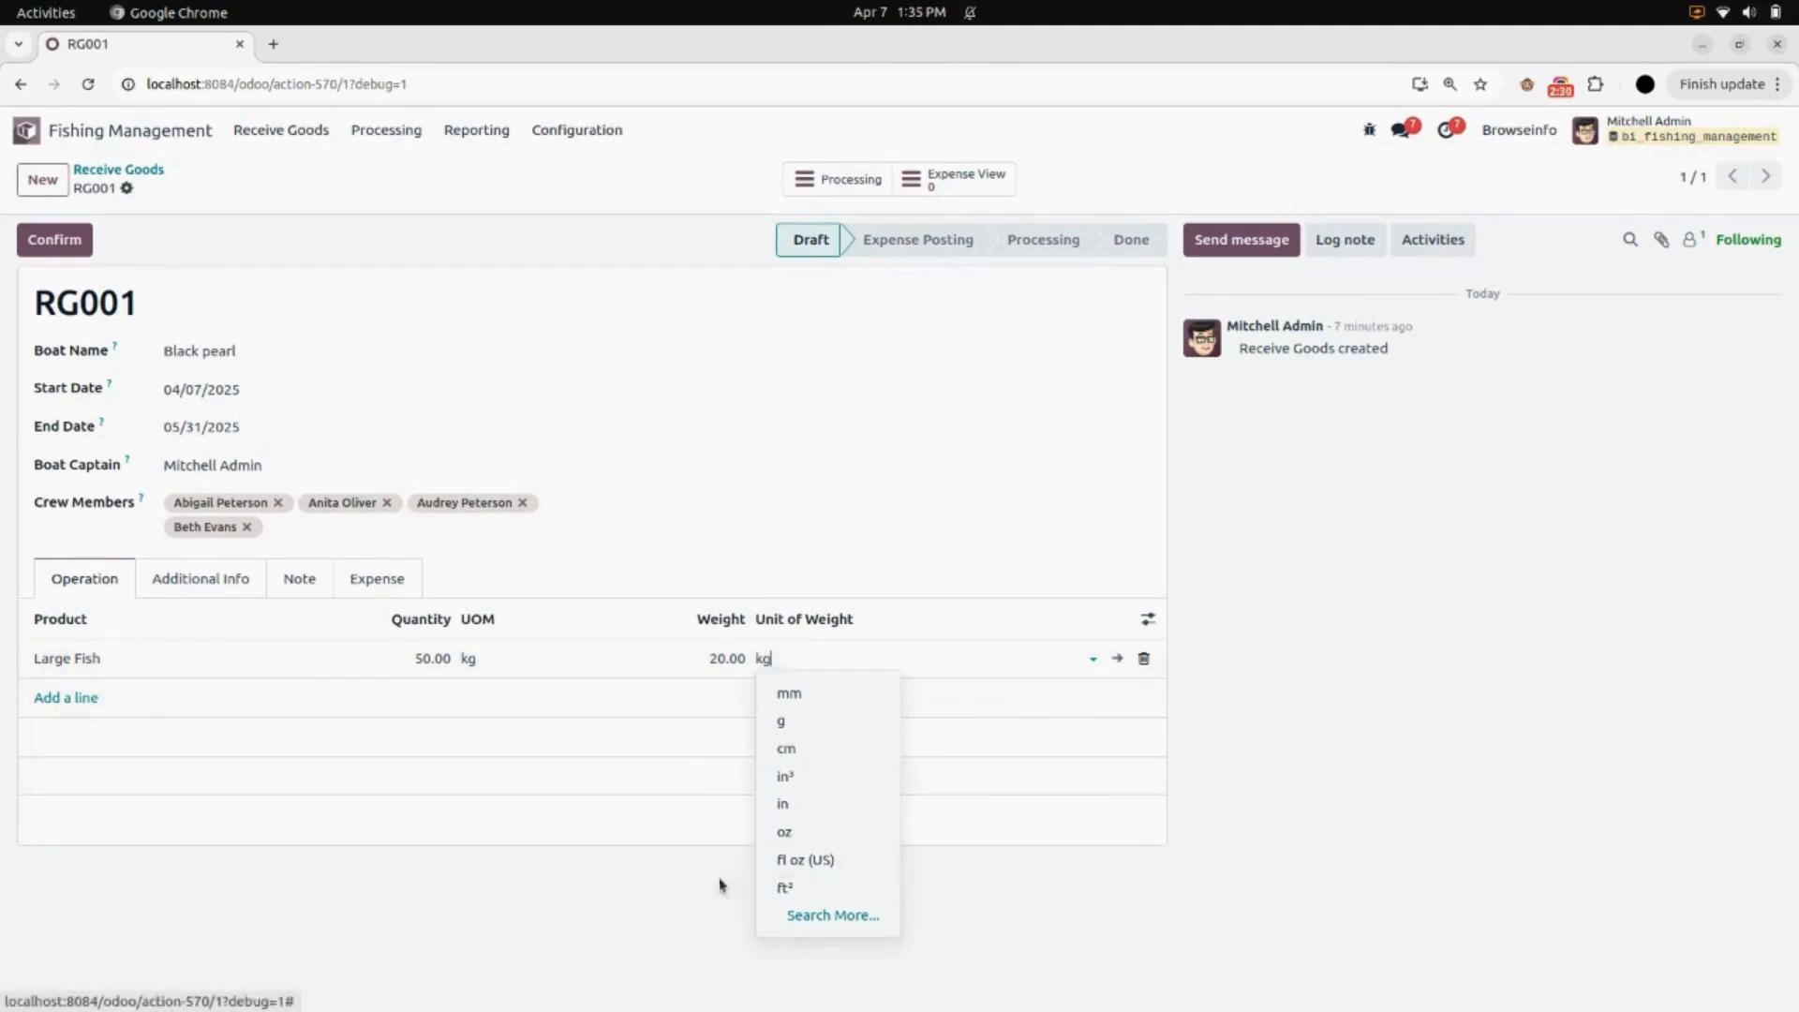
left_click(669, 896)
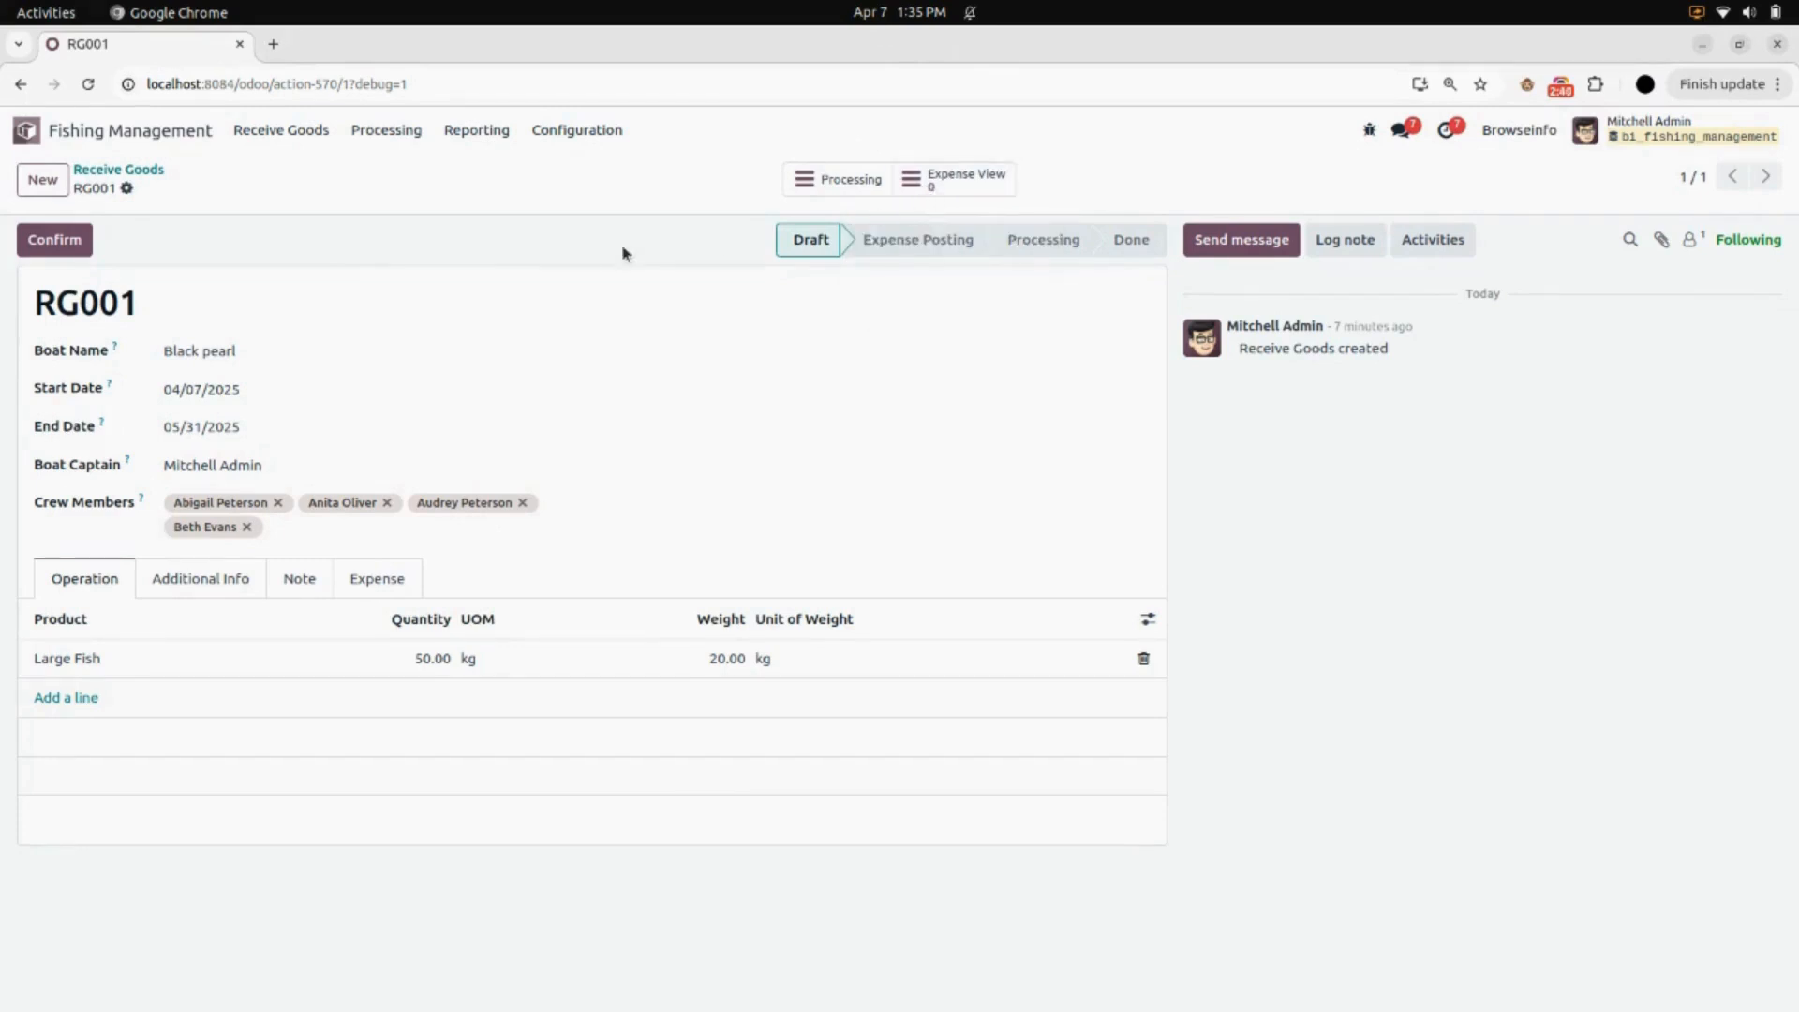
Step: Try to confirm the RG001 receive goods record
left_click(61, 238)
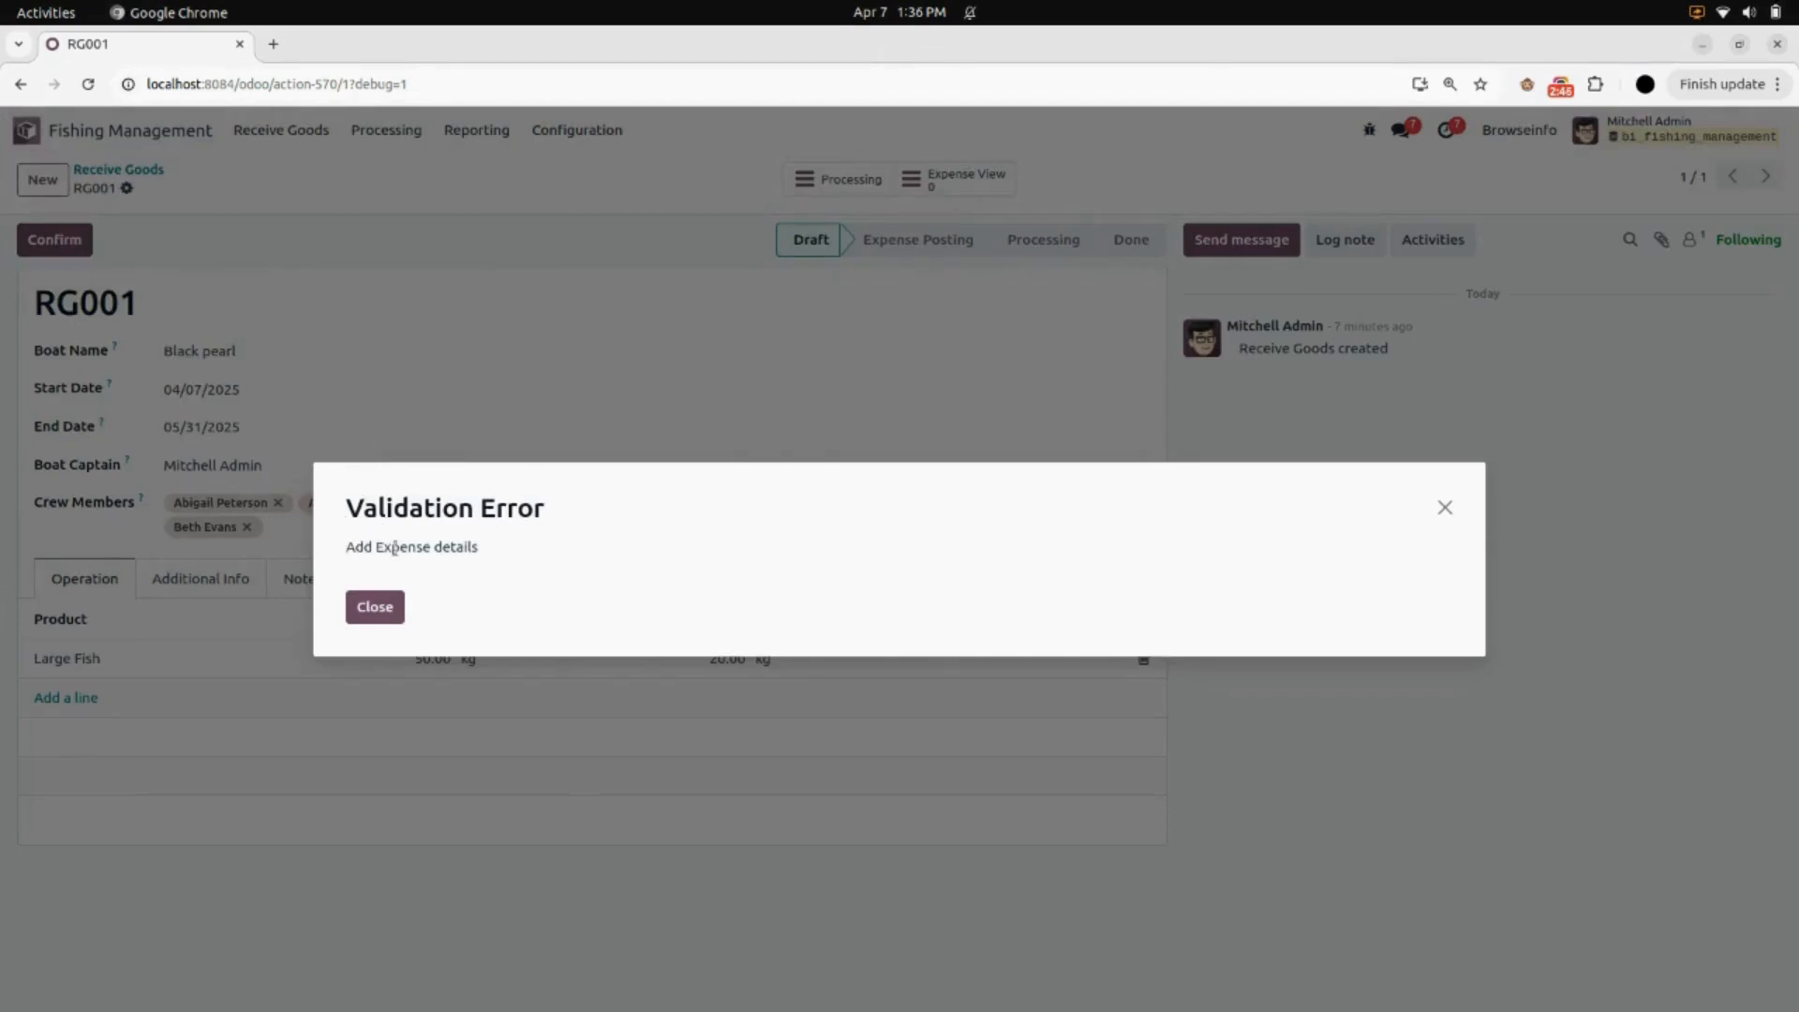
left_click(395, 605)
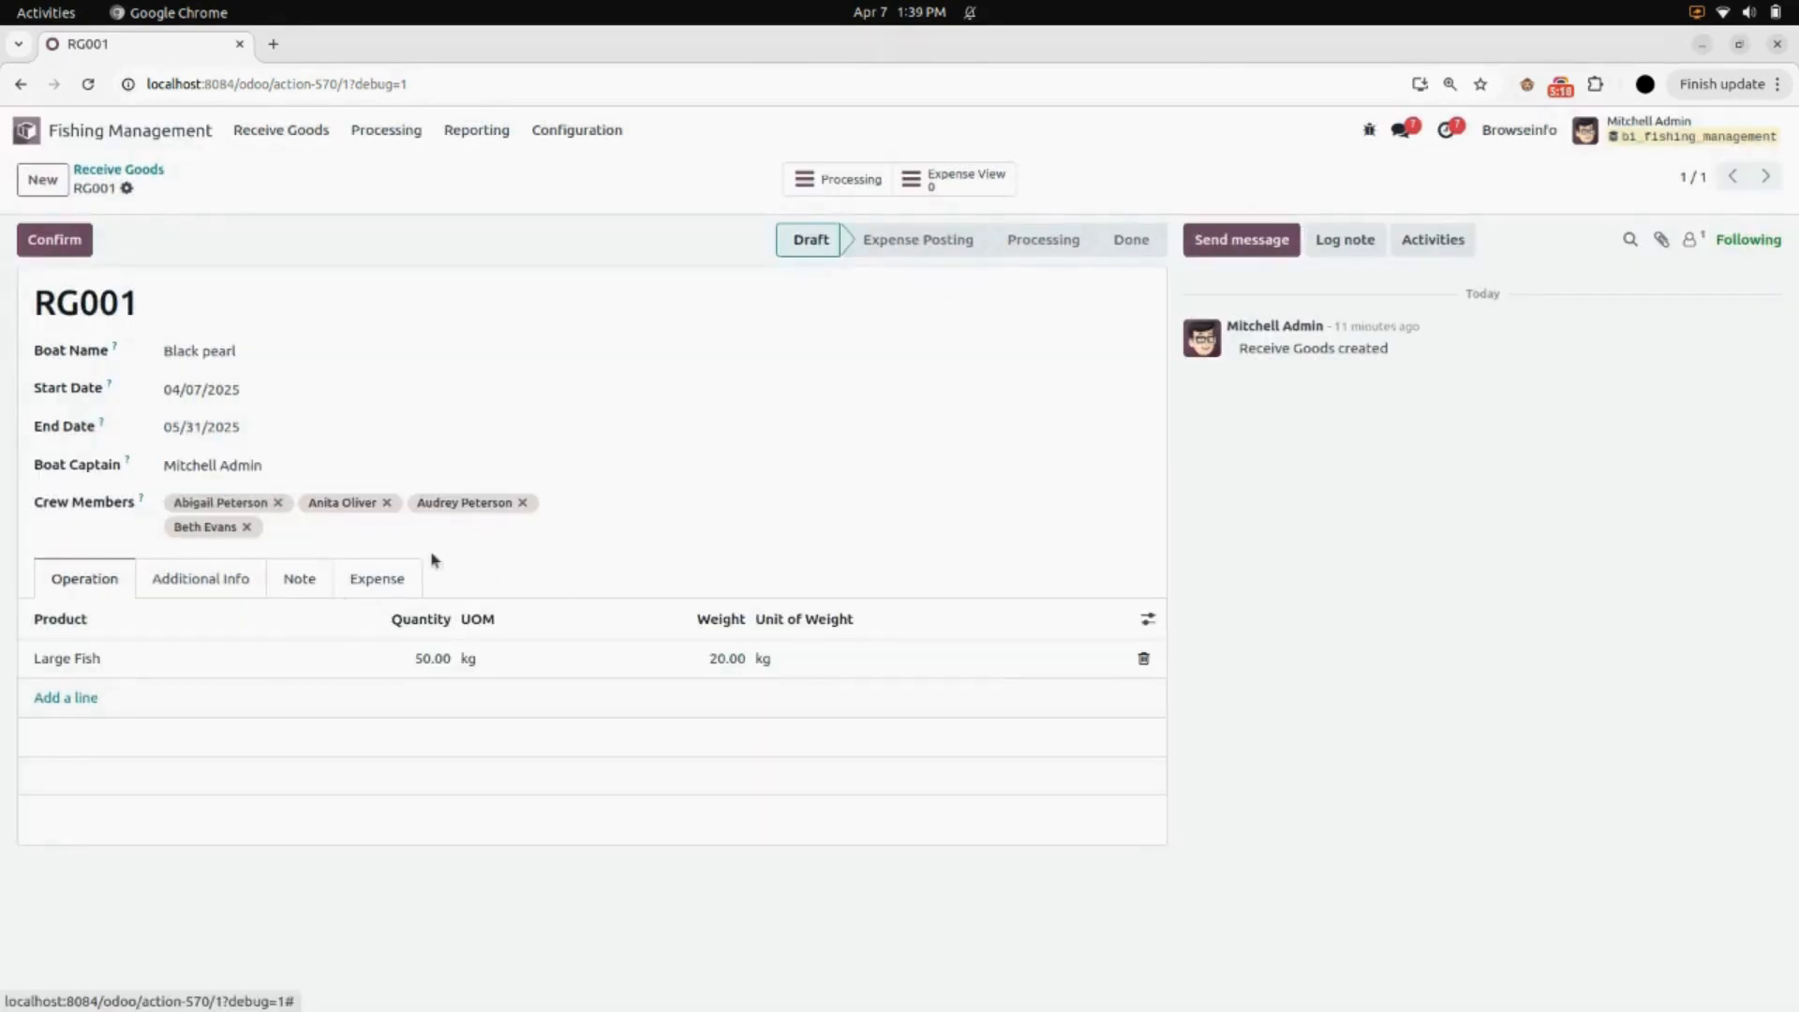
Step: Start a new expense line on RG001 and describe it as Fish Expense
left_click(363, 584)
left_click(62, 655)
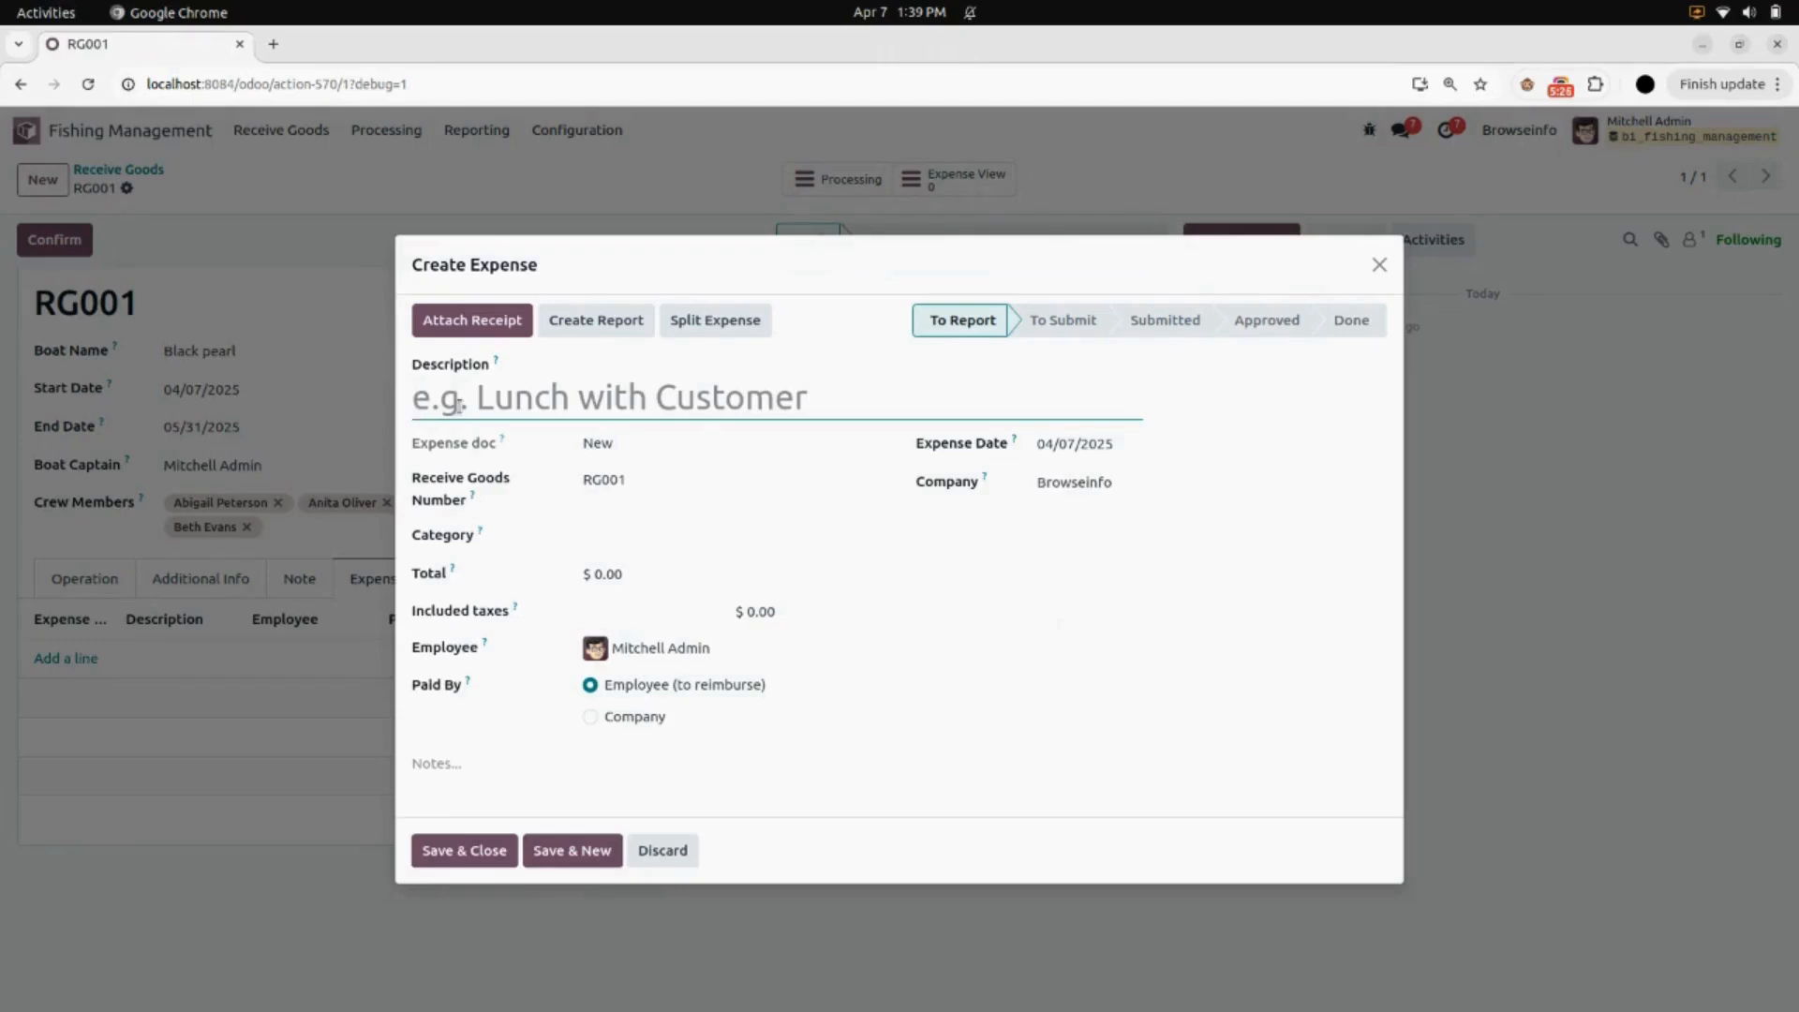
type("FIsh")
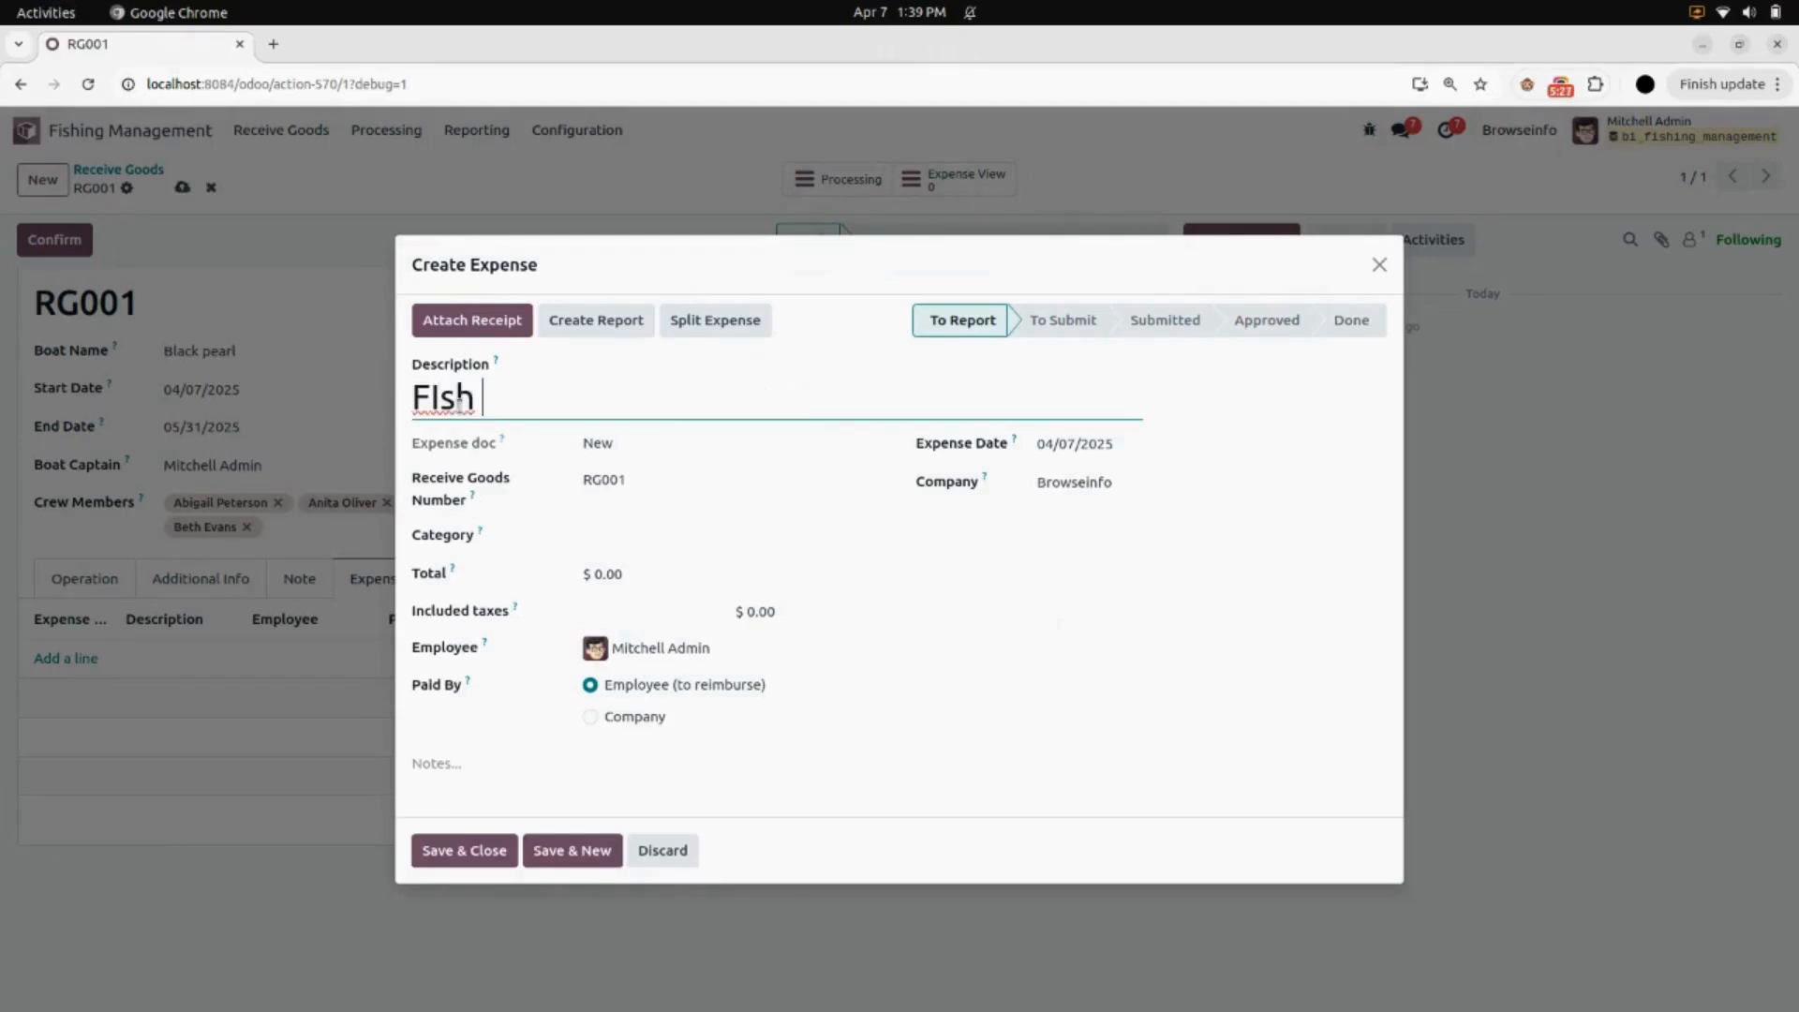
key("BackSpace")
key("BackSpace")
key("BackSpace")
key("BackSpace")
type("ish Expen")
key("BackSpace")
type("nse")
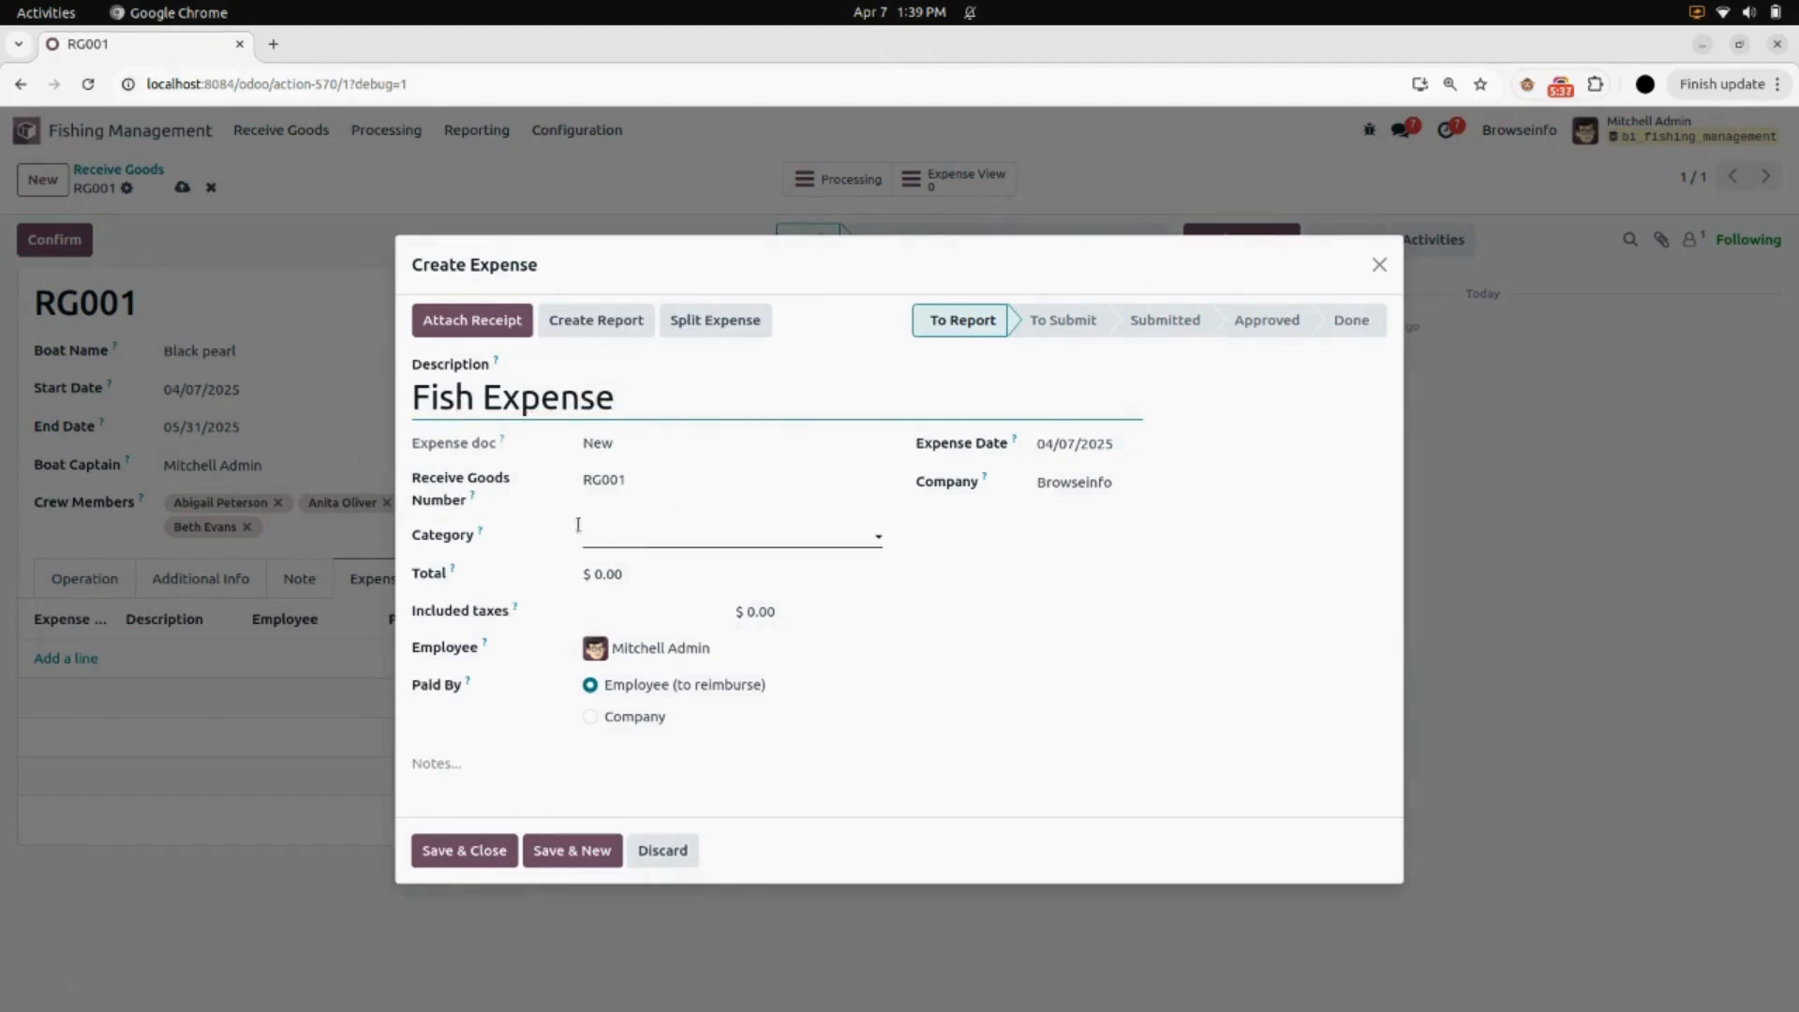
Step: Set the expense category to [EXP_GEN] Expenses with a total of $500, and save the expense to RG001
left_click(646, 571)
type("5")
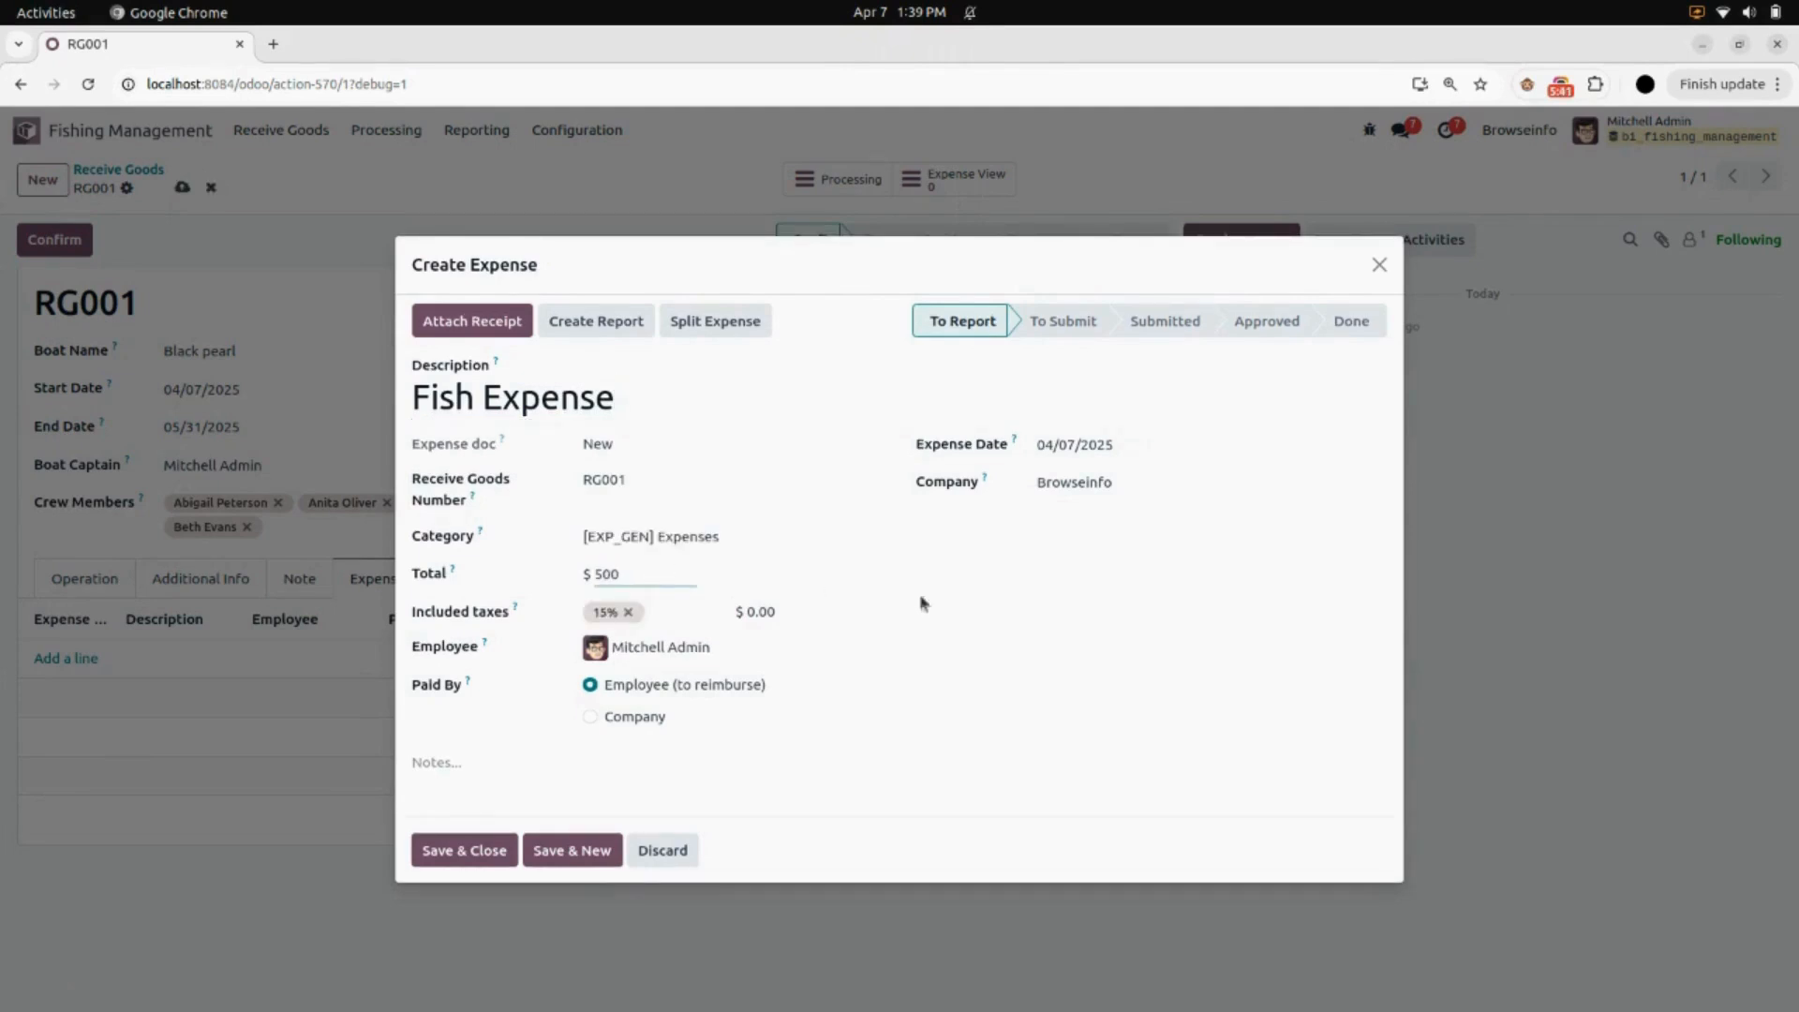
left_click(985, 625)
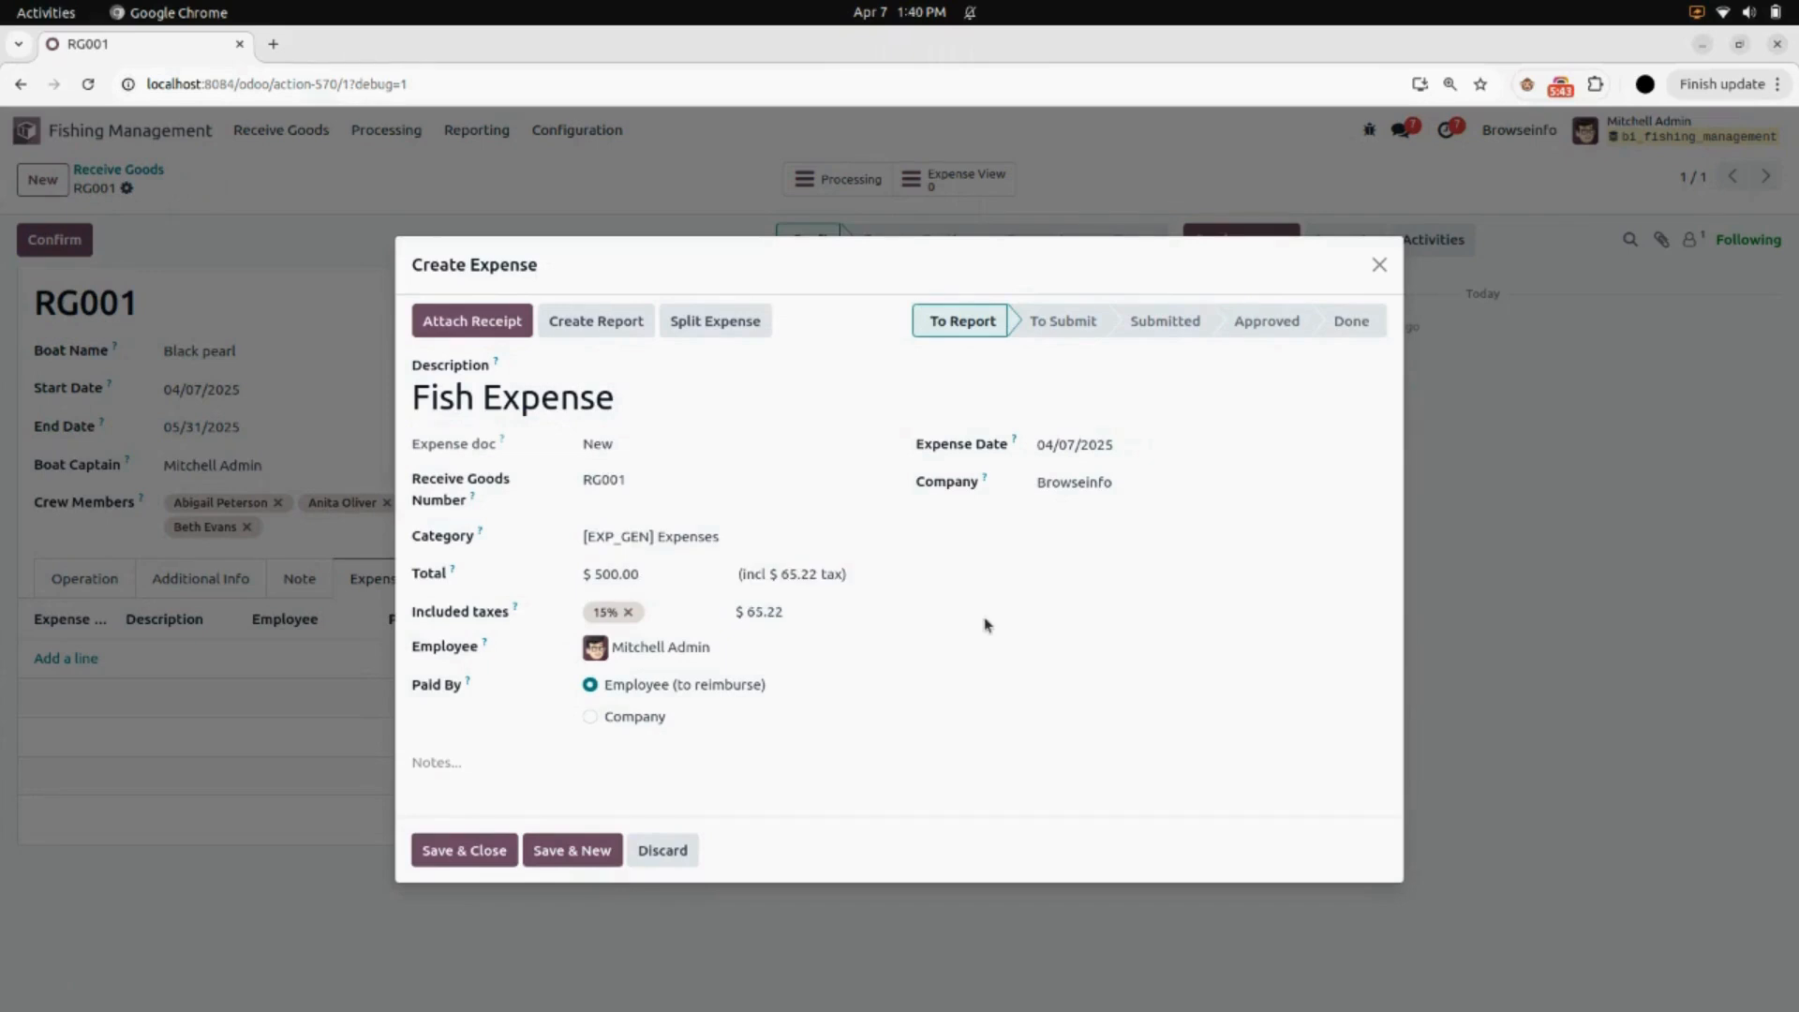
left_click(485, 853)
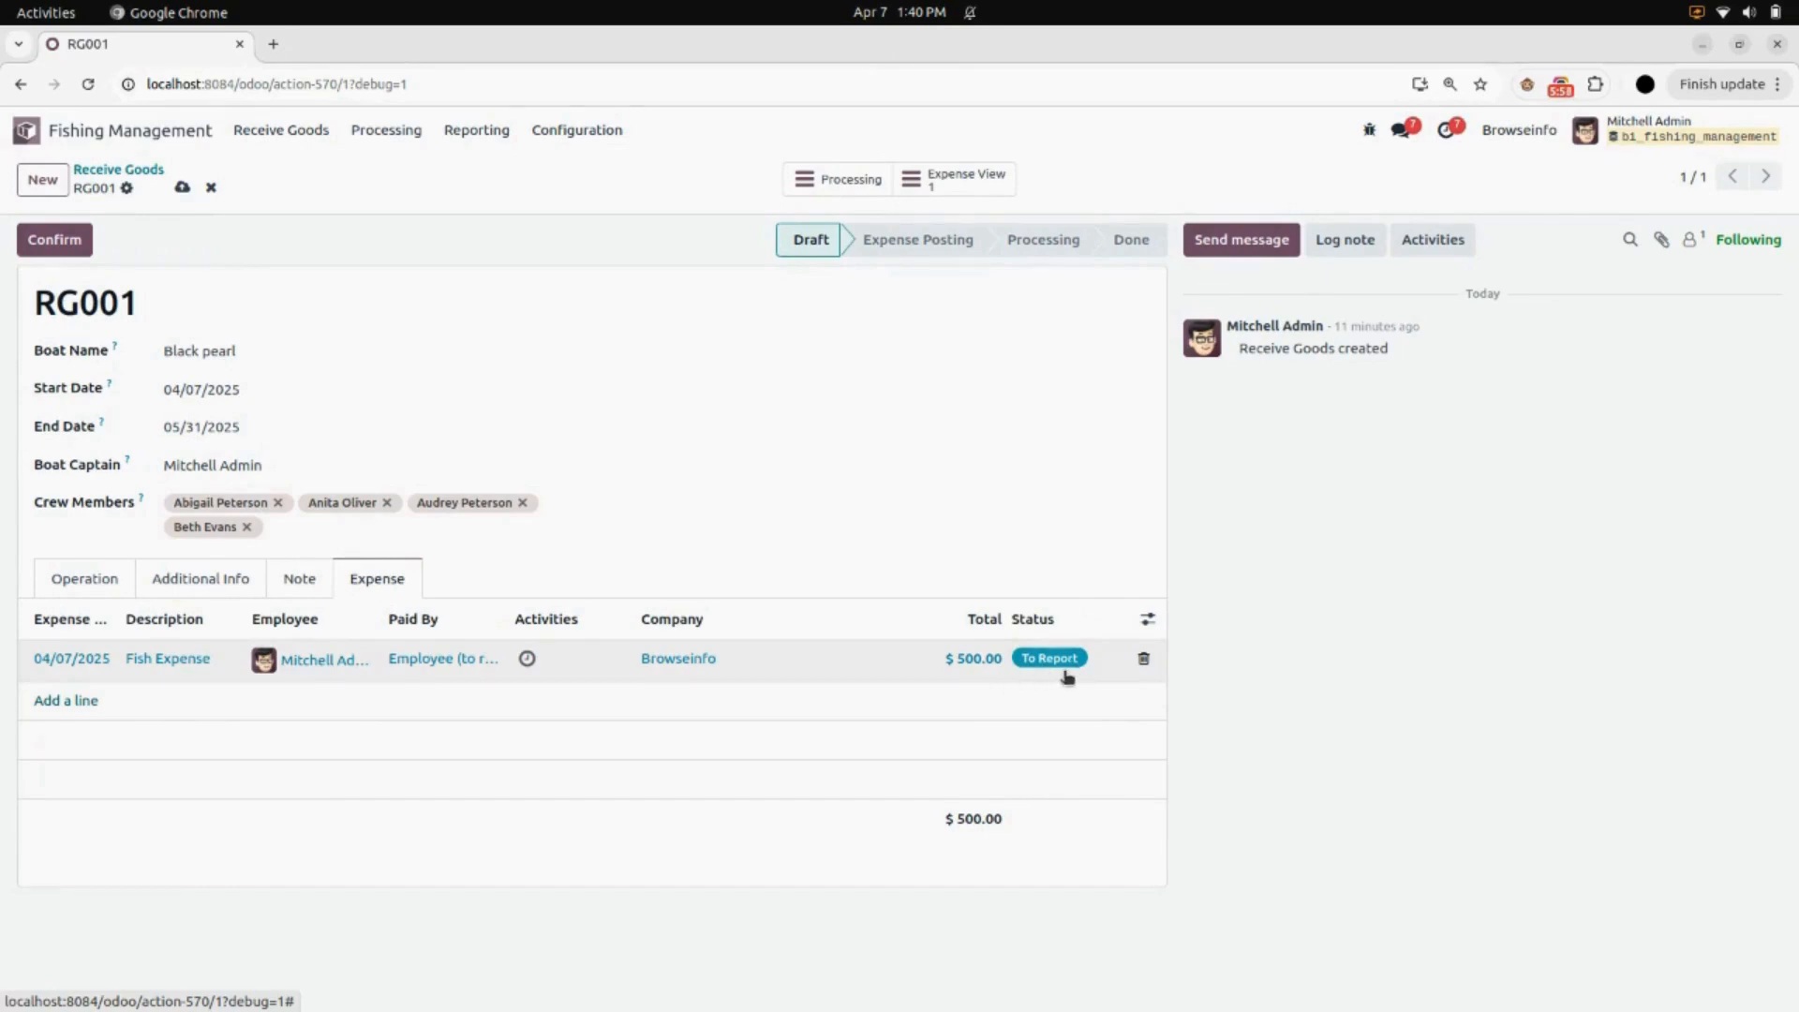
Step: Create an expense report from RG001's Fish Expense line and submit it to the manager
left_click(775, 680)
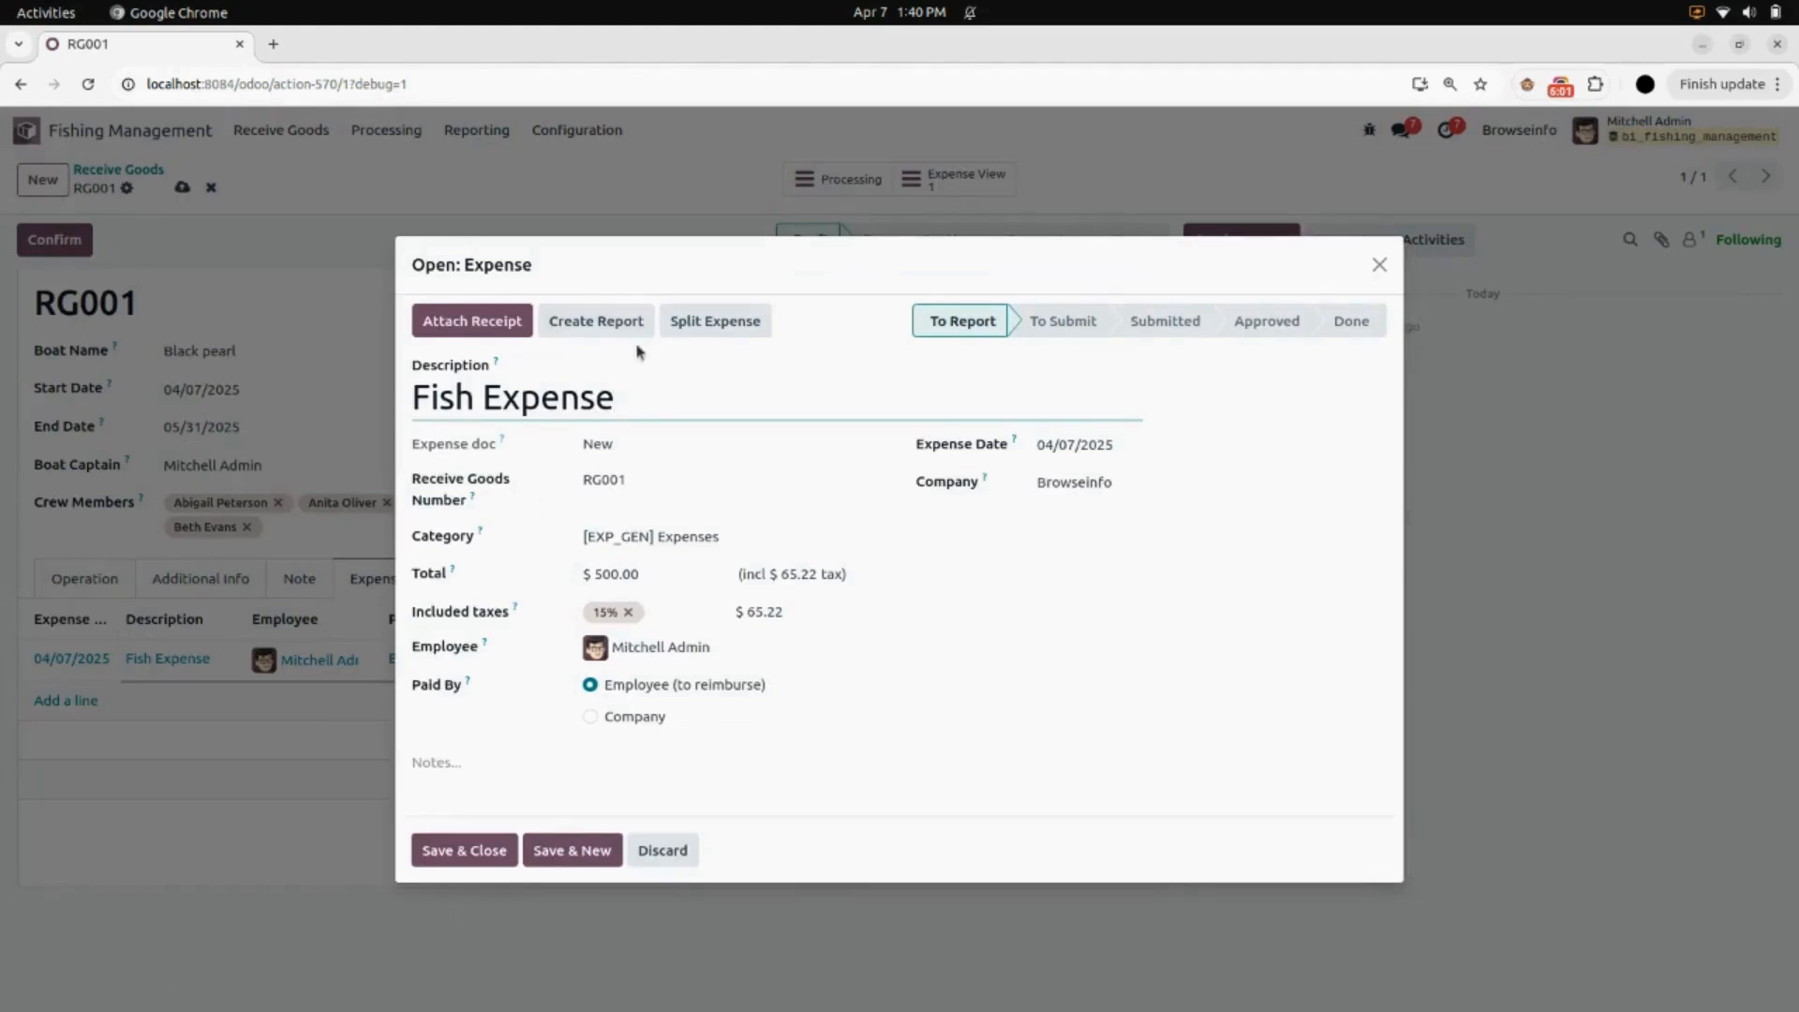
left_click(616, 324)
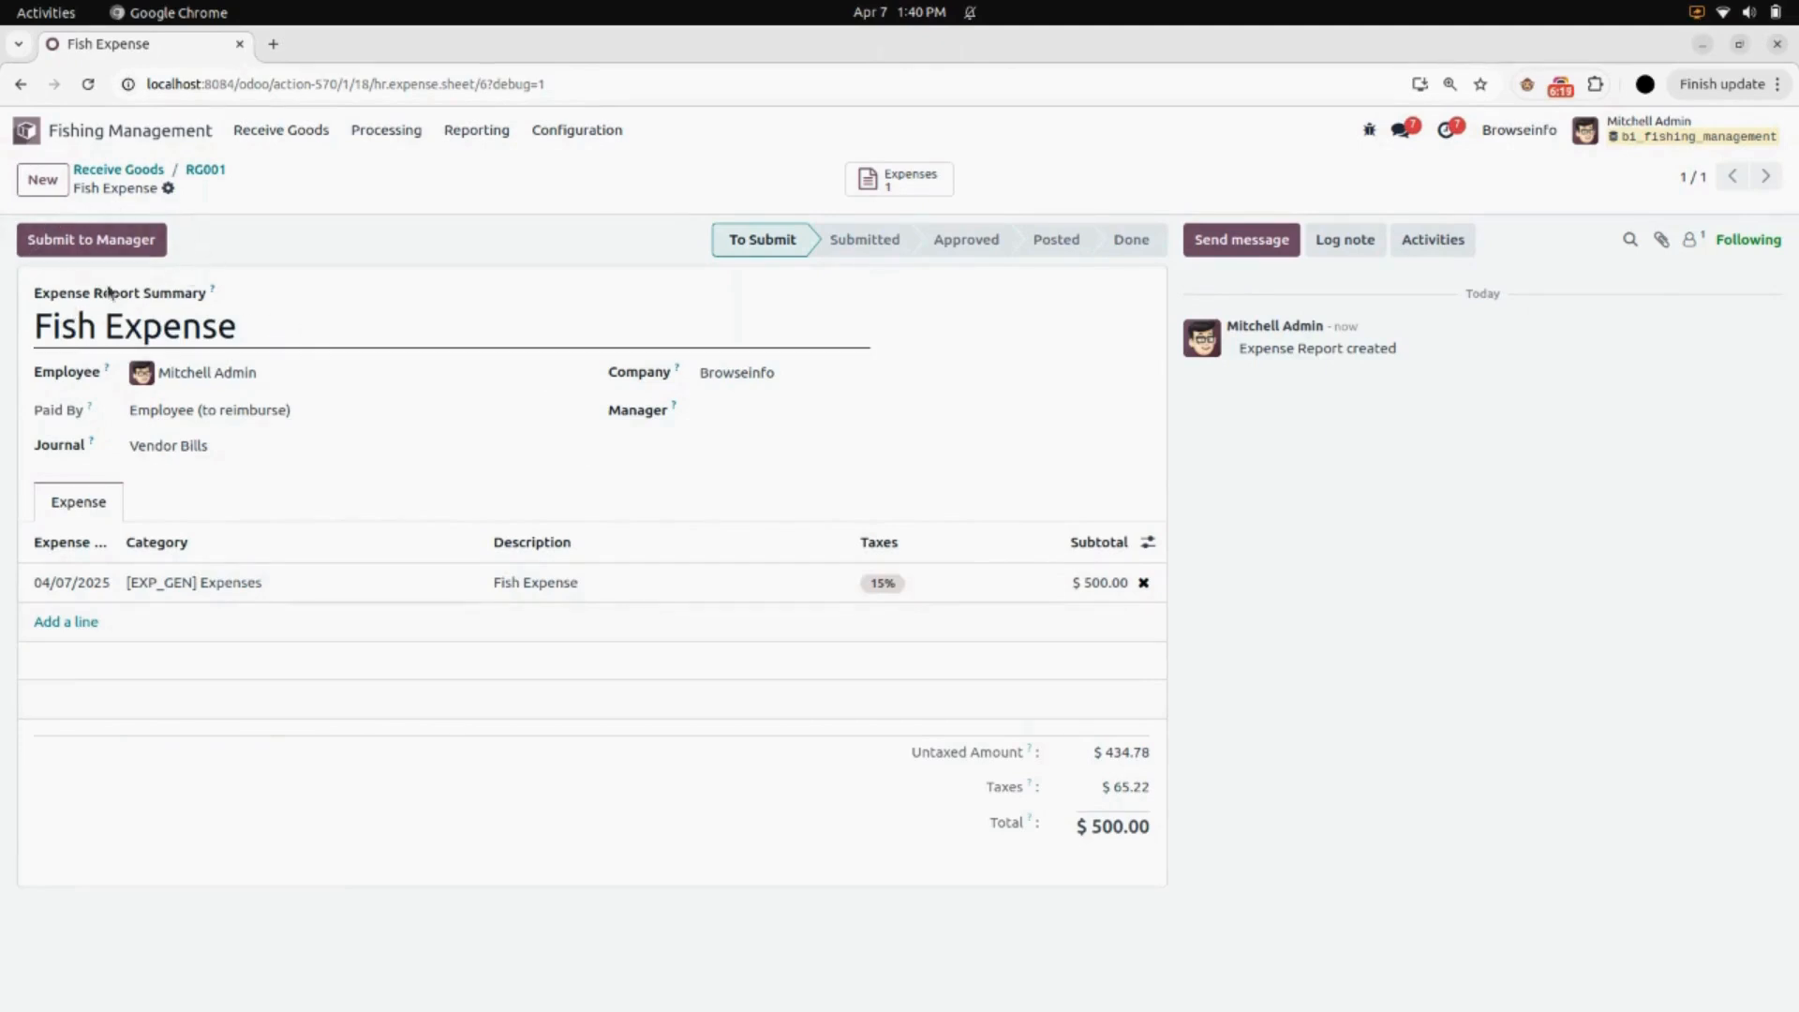
left_click(103, 240)
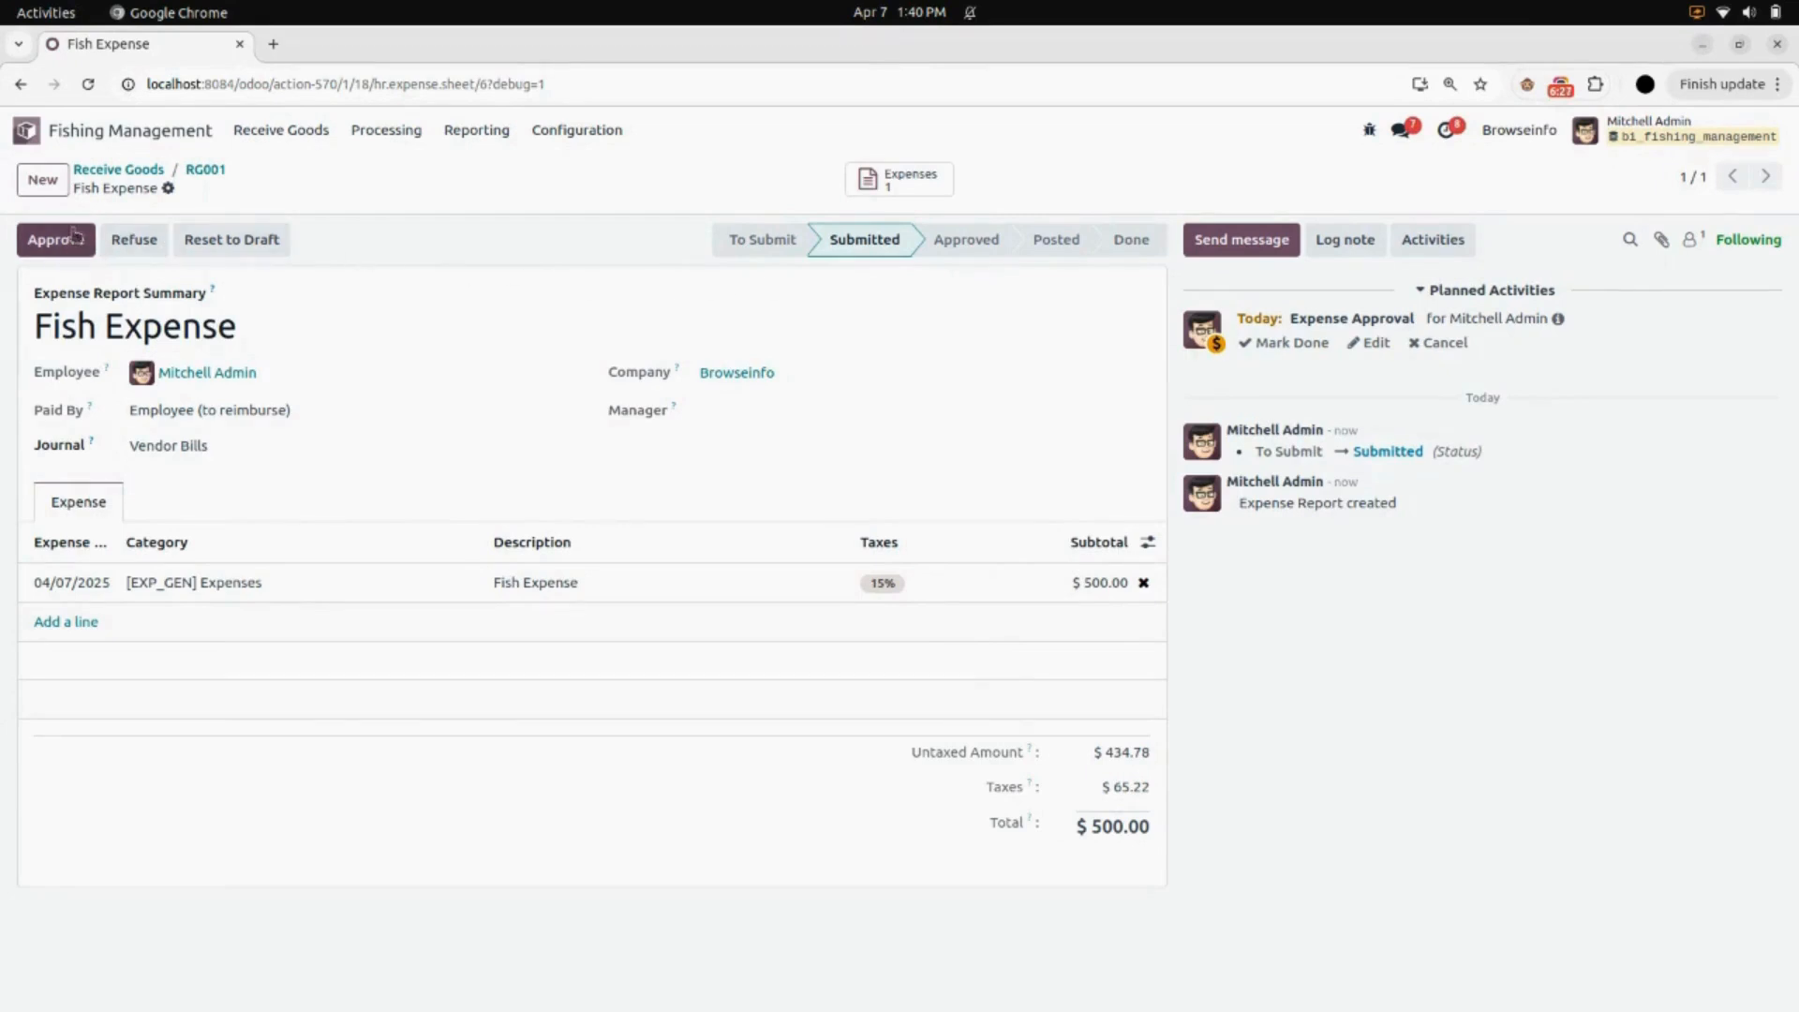
Step: Approve the Fish Expense report, and post and open its journal entry
left_click(42, 241)
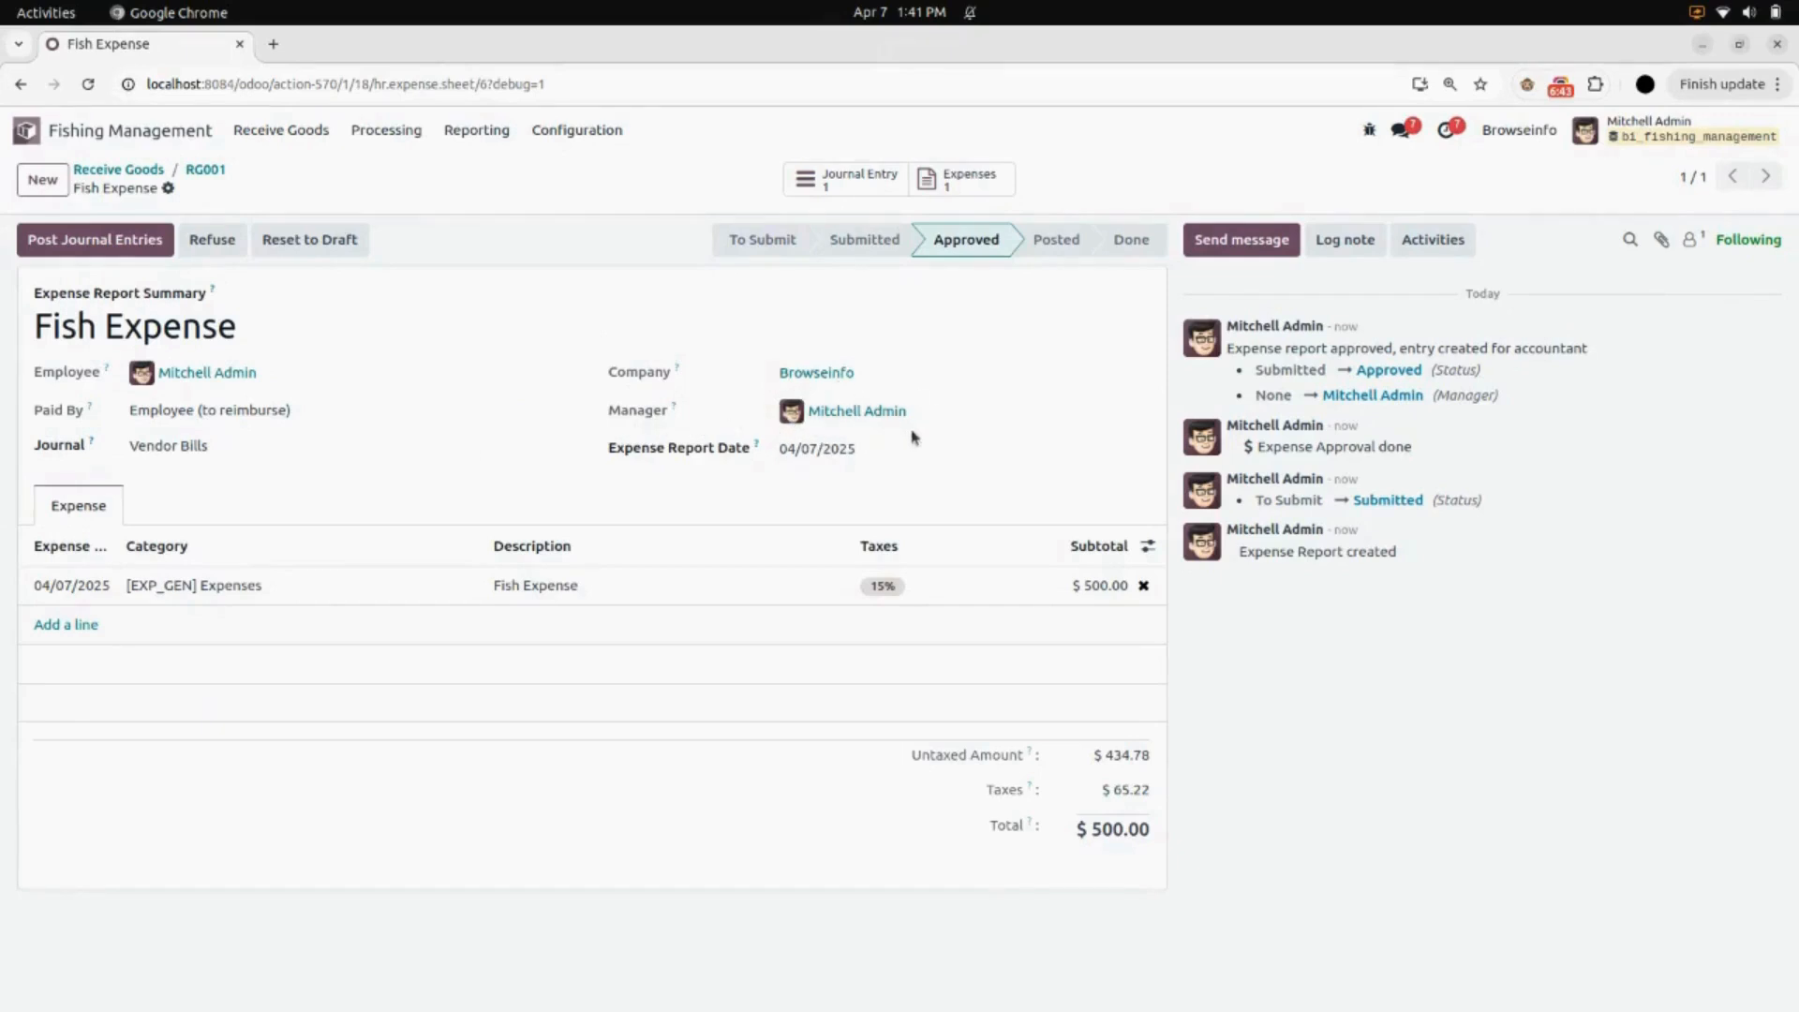
left_click(148, 240)
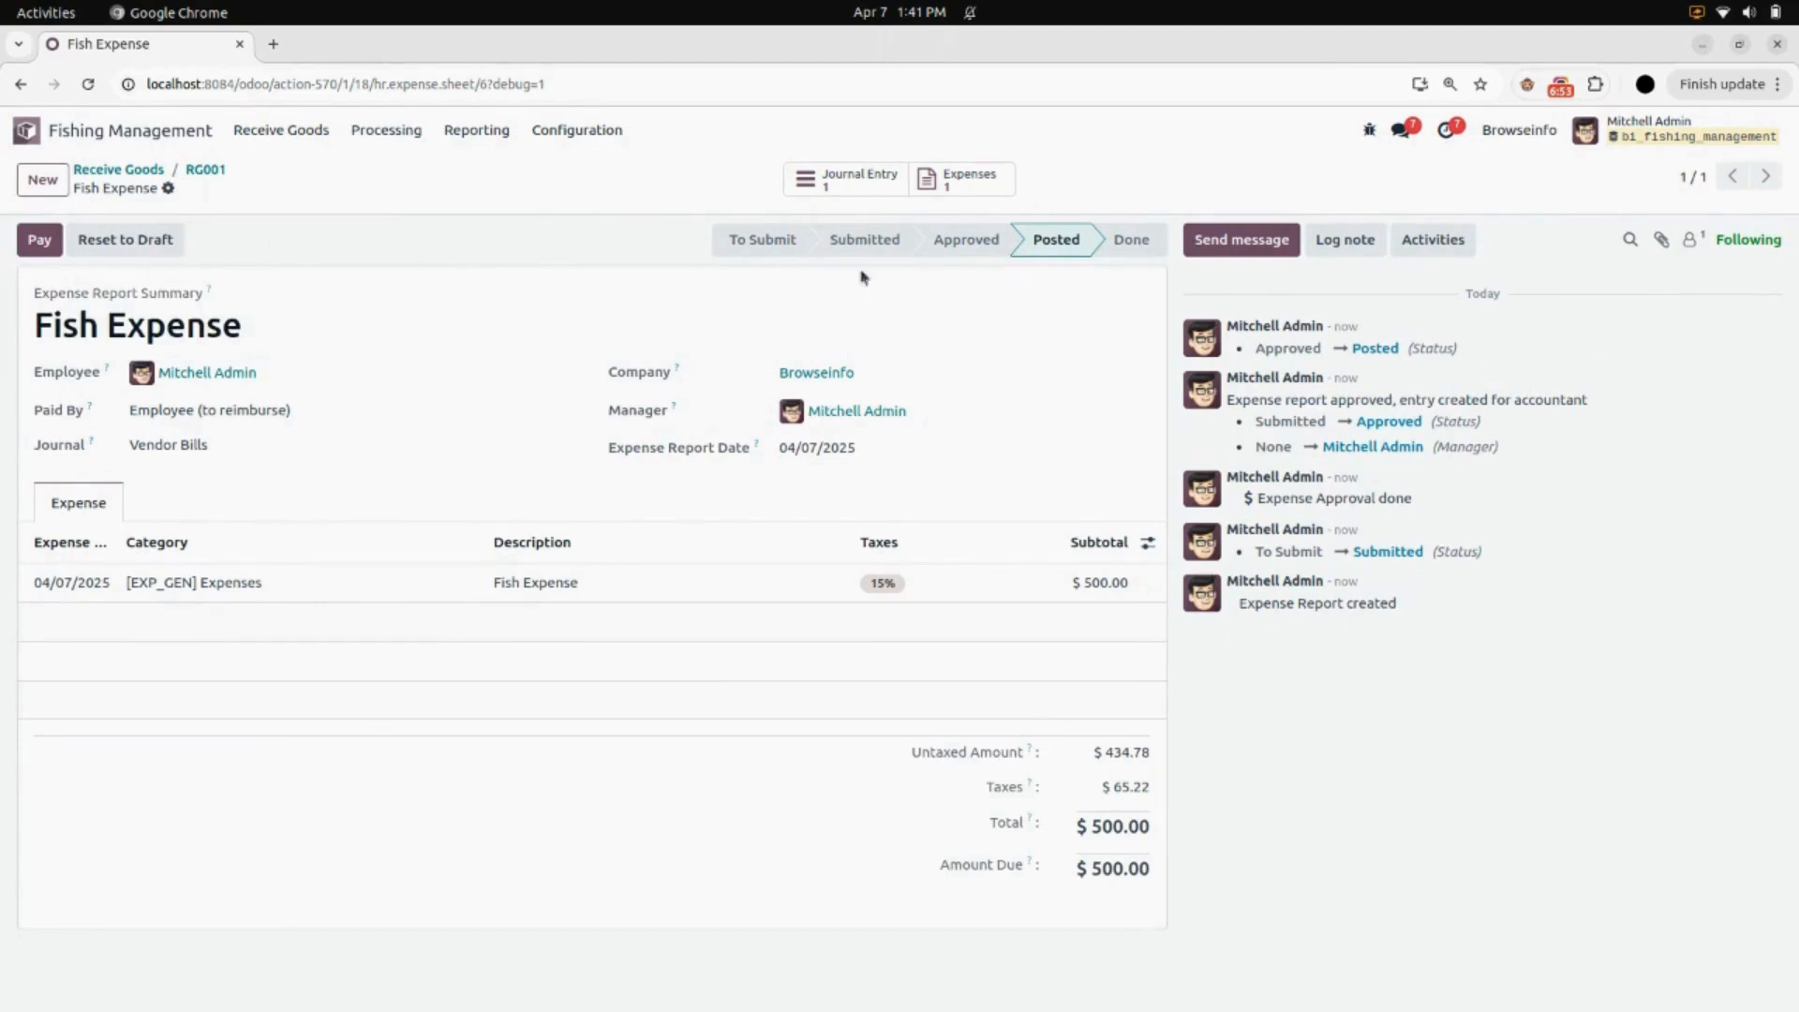
left_click(854, 183)
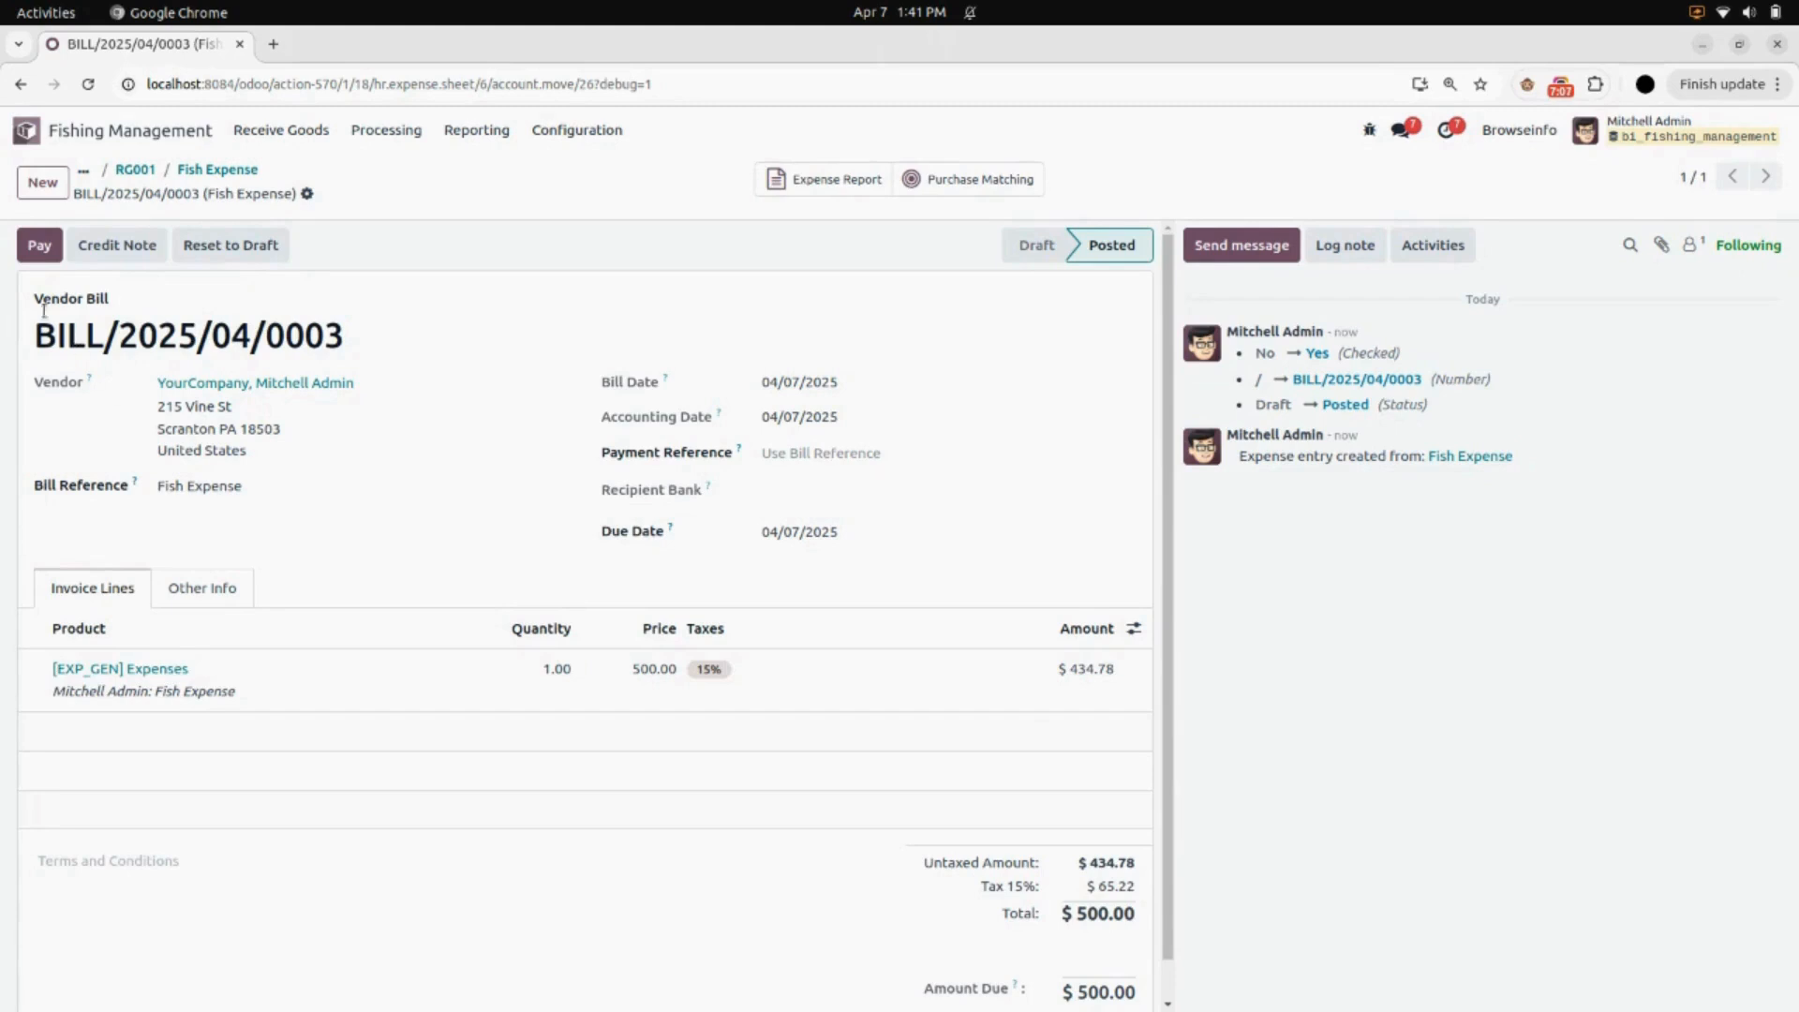
Step: Register a payment for the Fish Expense vendor bill through the Bank journal
left_click(50, 255)
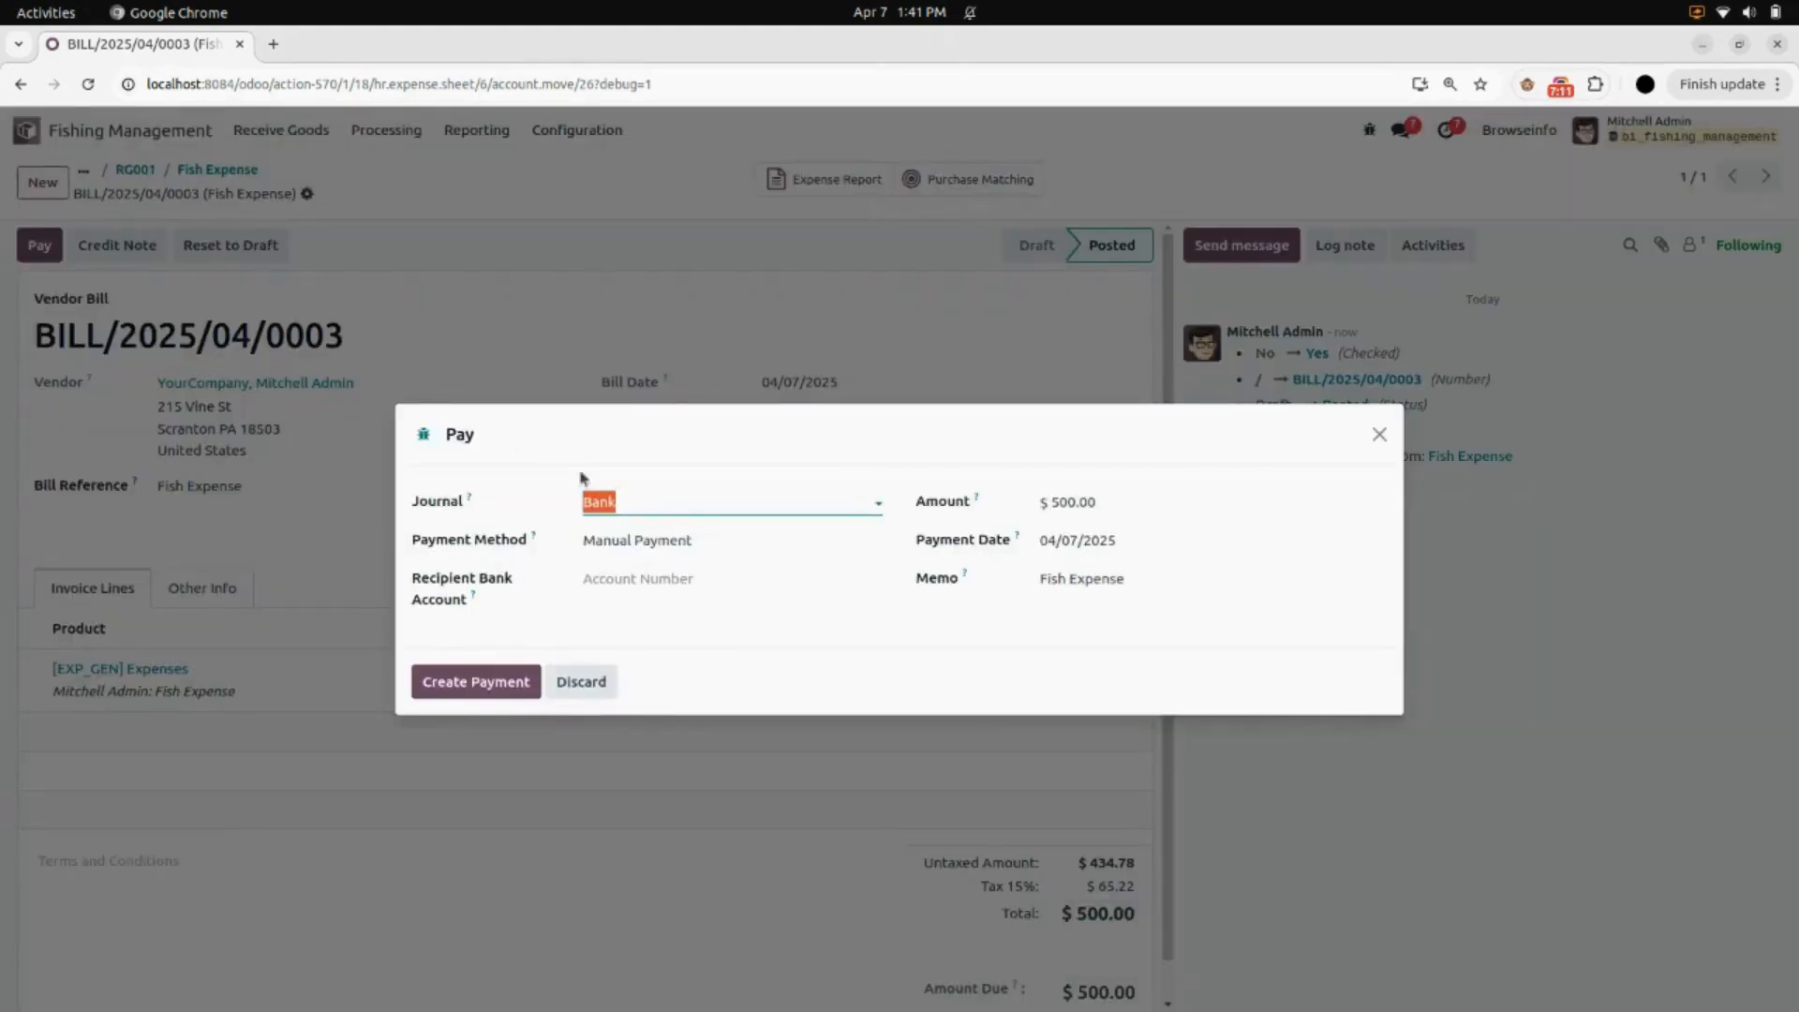
left_click(644, 506)
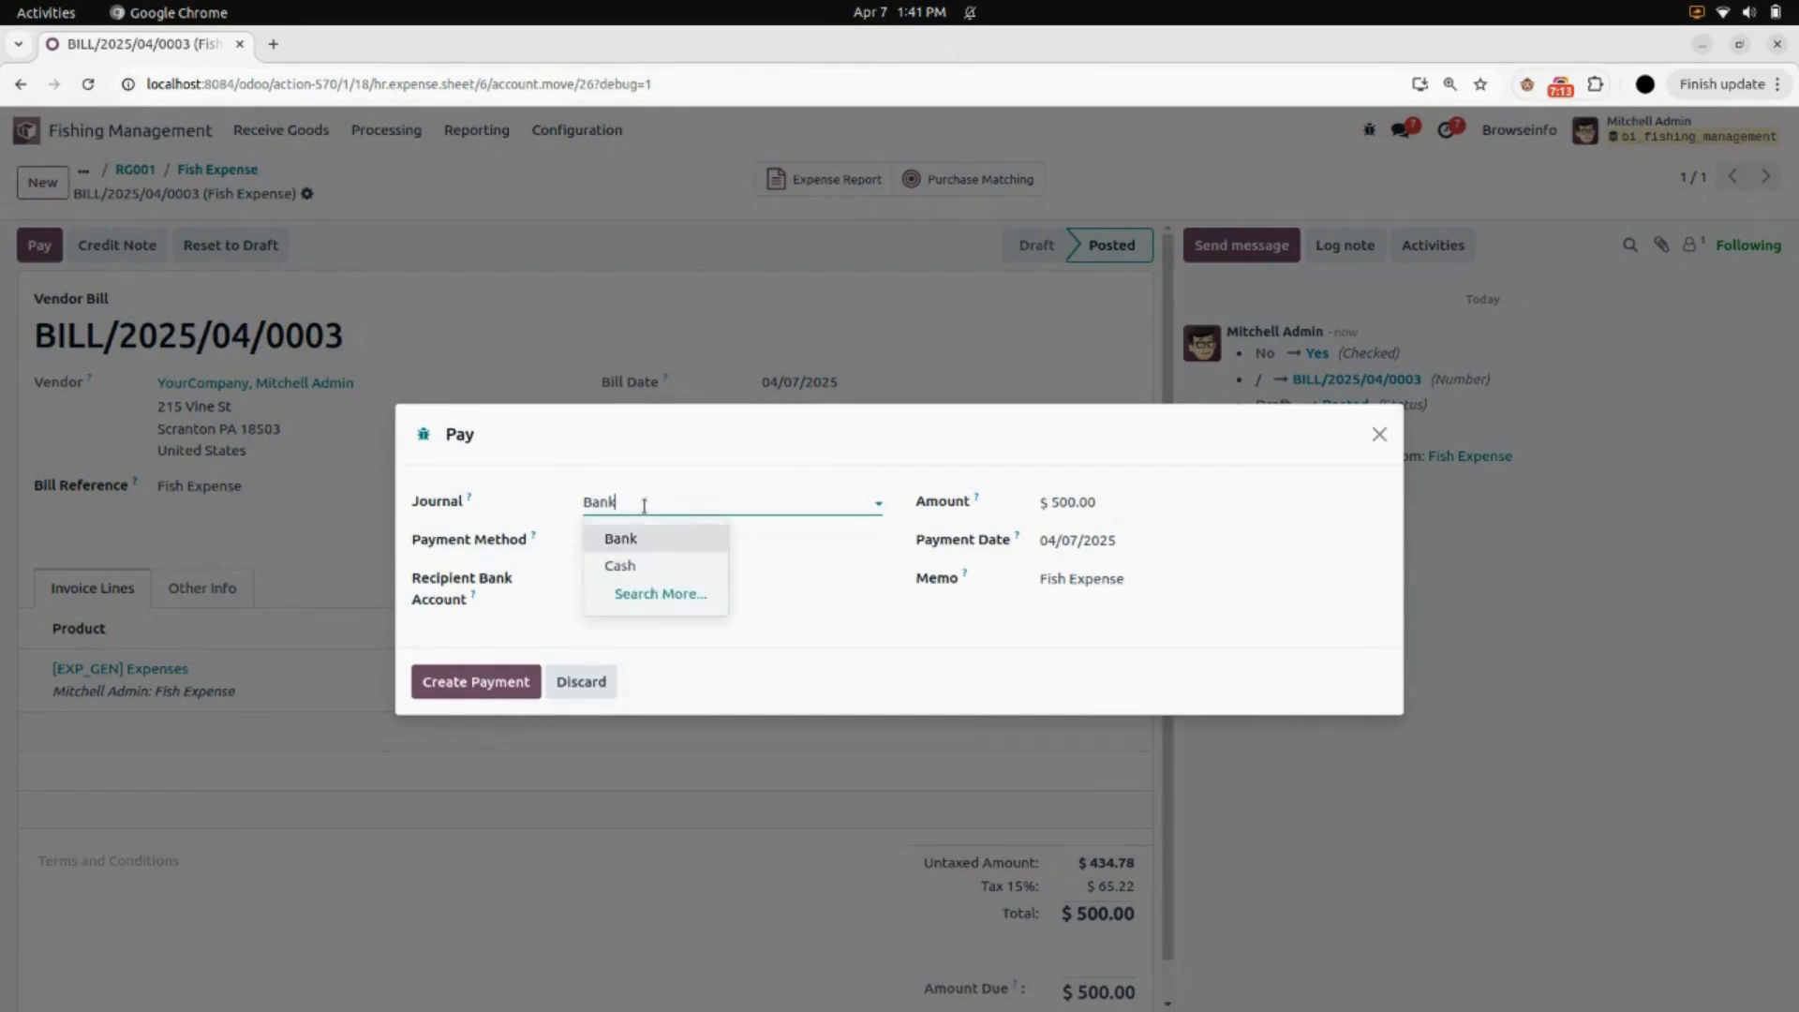
left_click(664, 550)
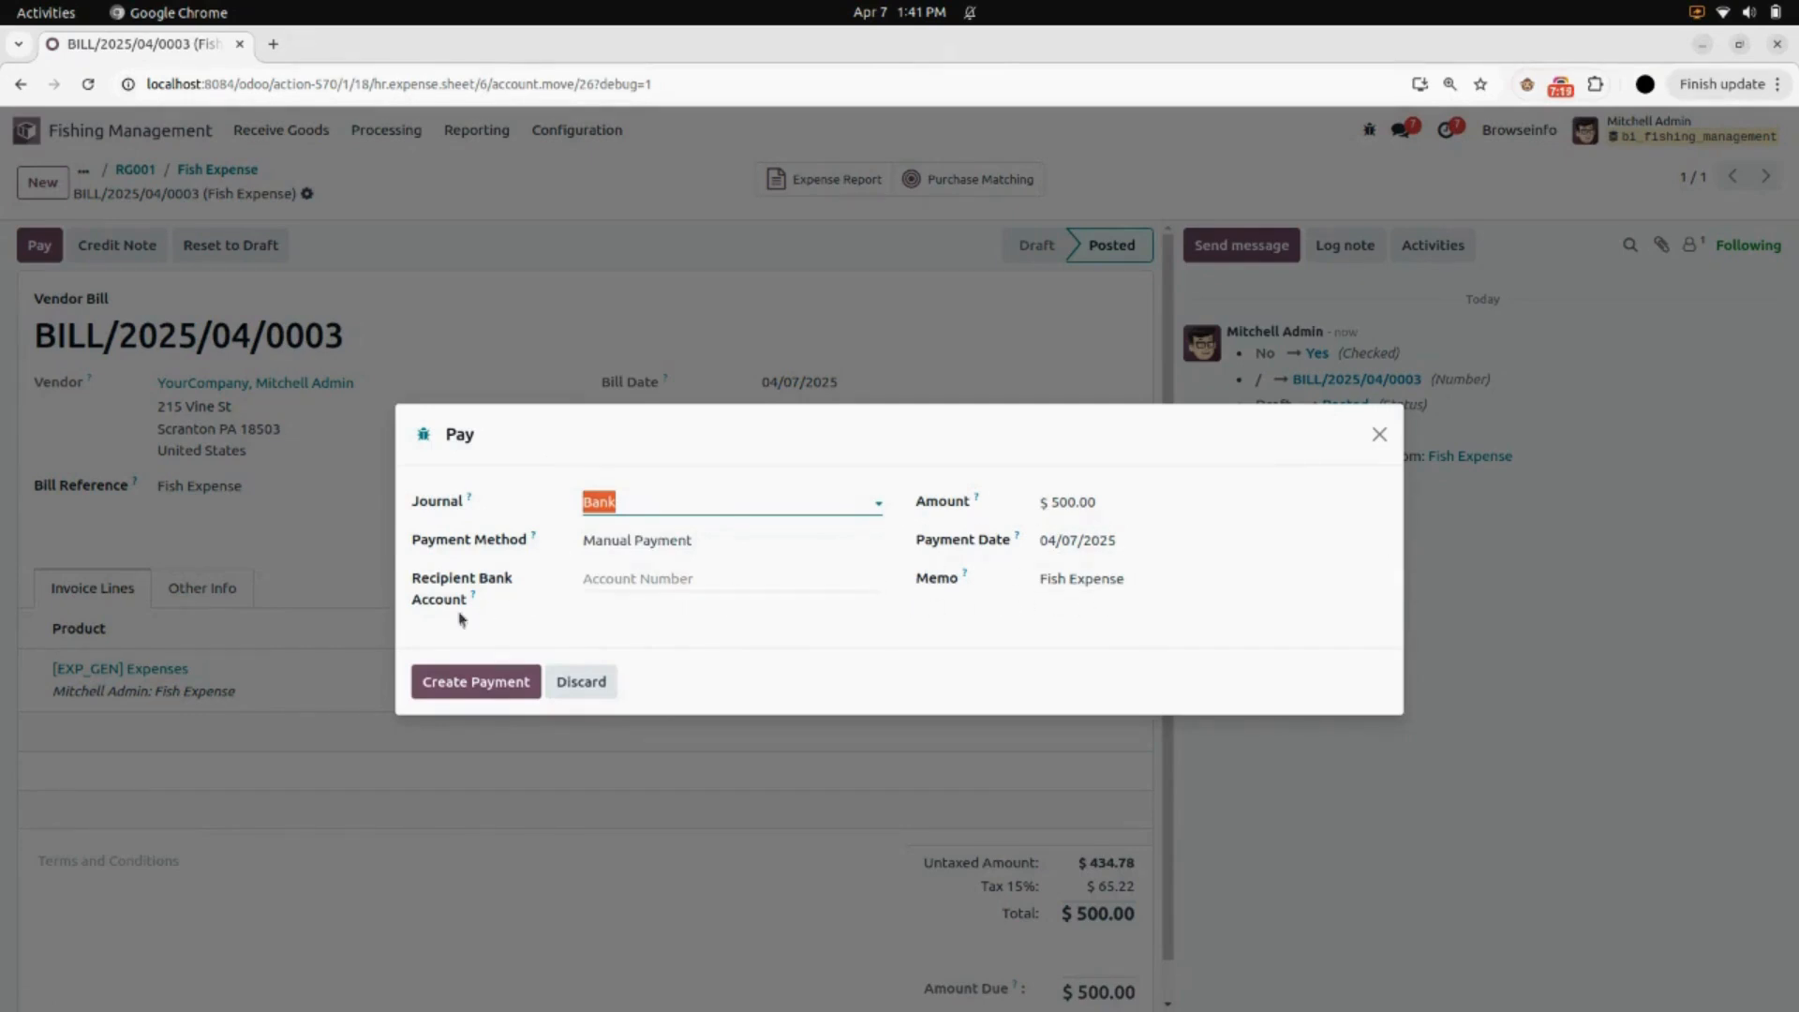
left_click(506, 692)
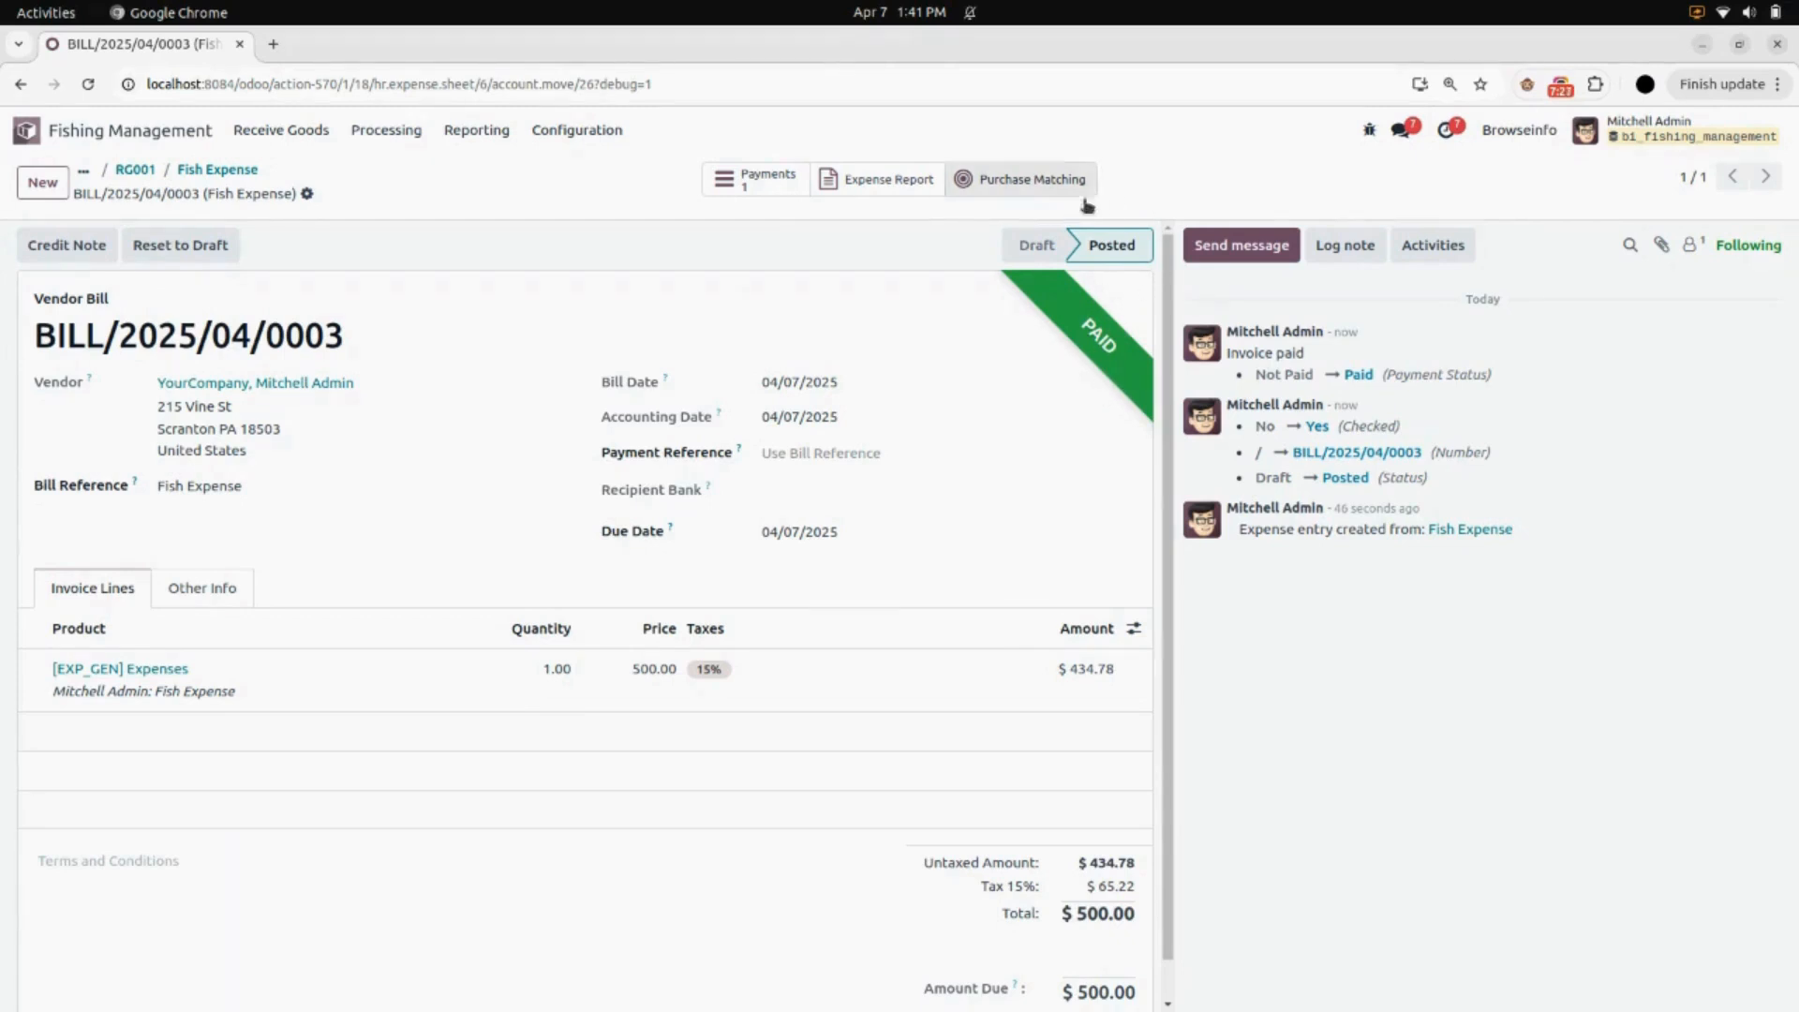
Step: Return to RG001, review its operation lines, and confirm the receive goods record
left_click(142, 171)
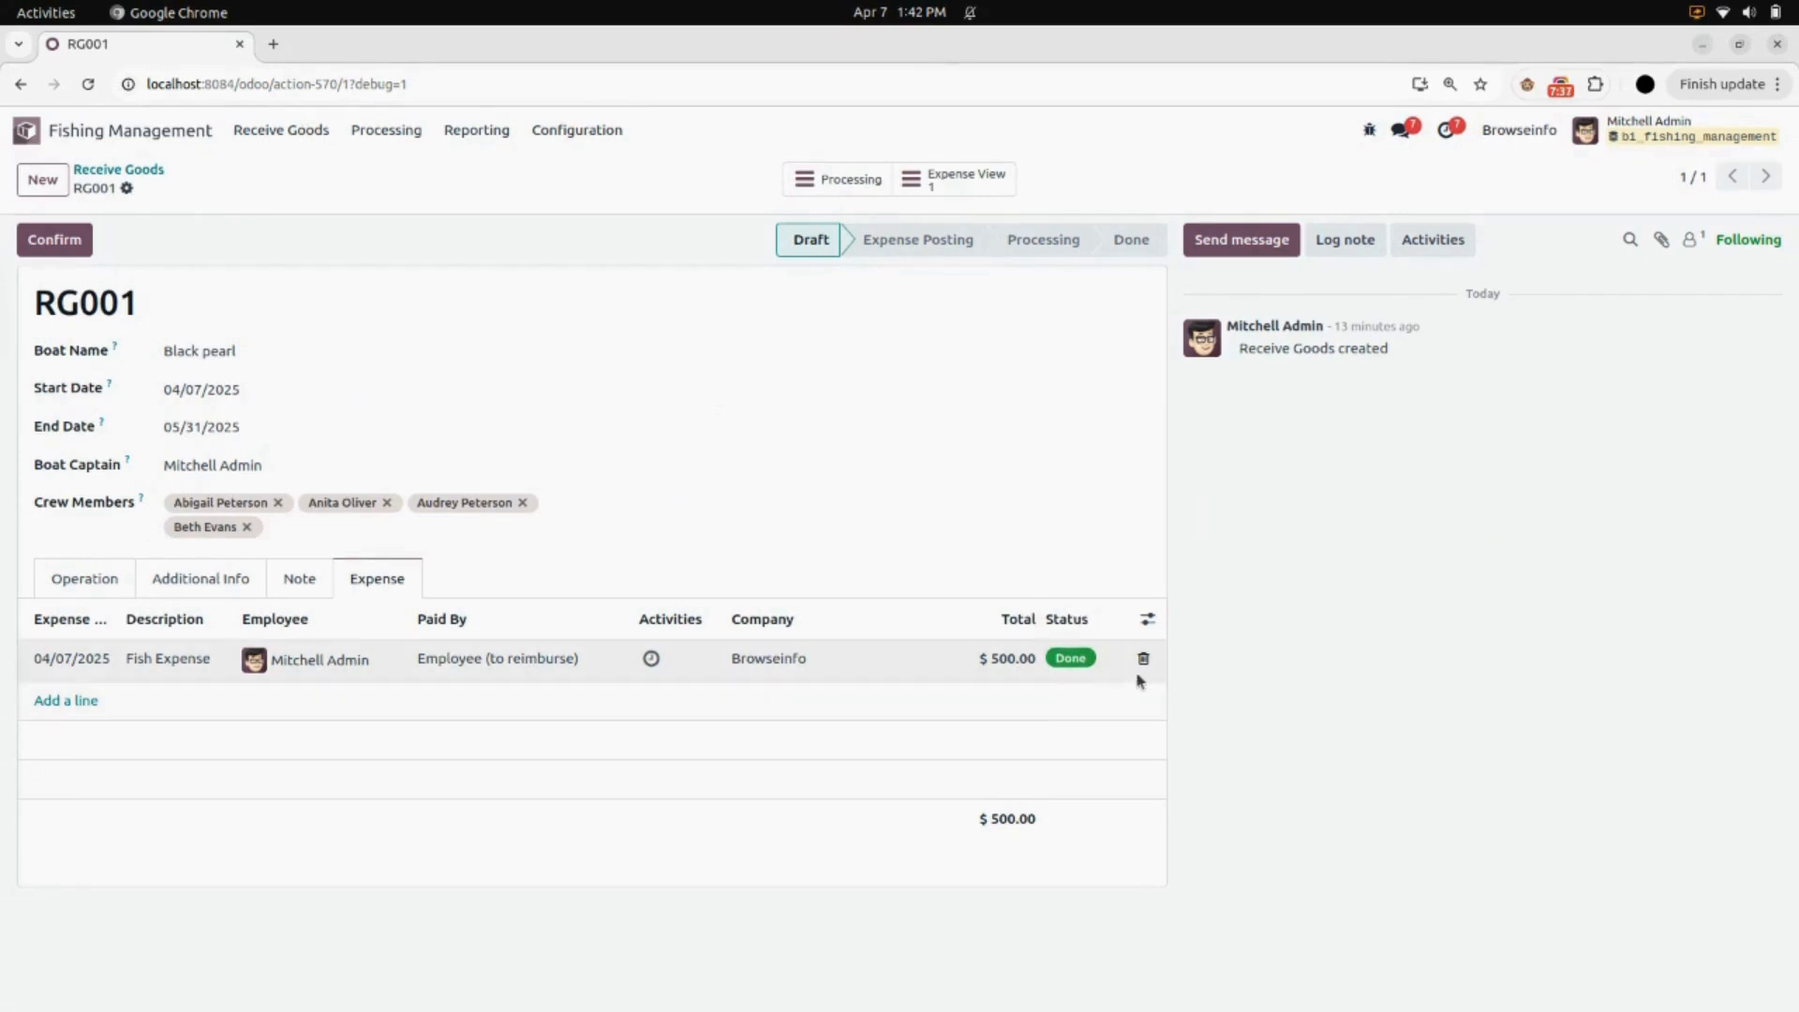
left_click(111, 585)
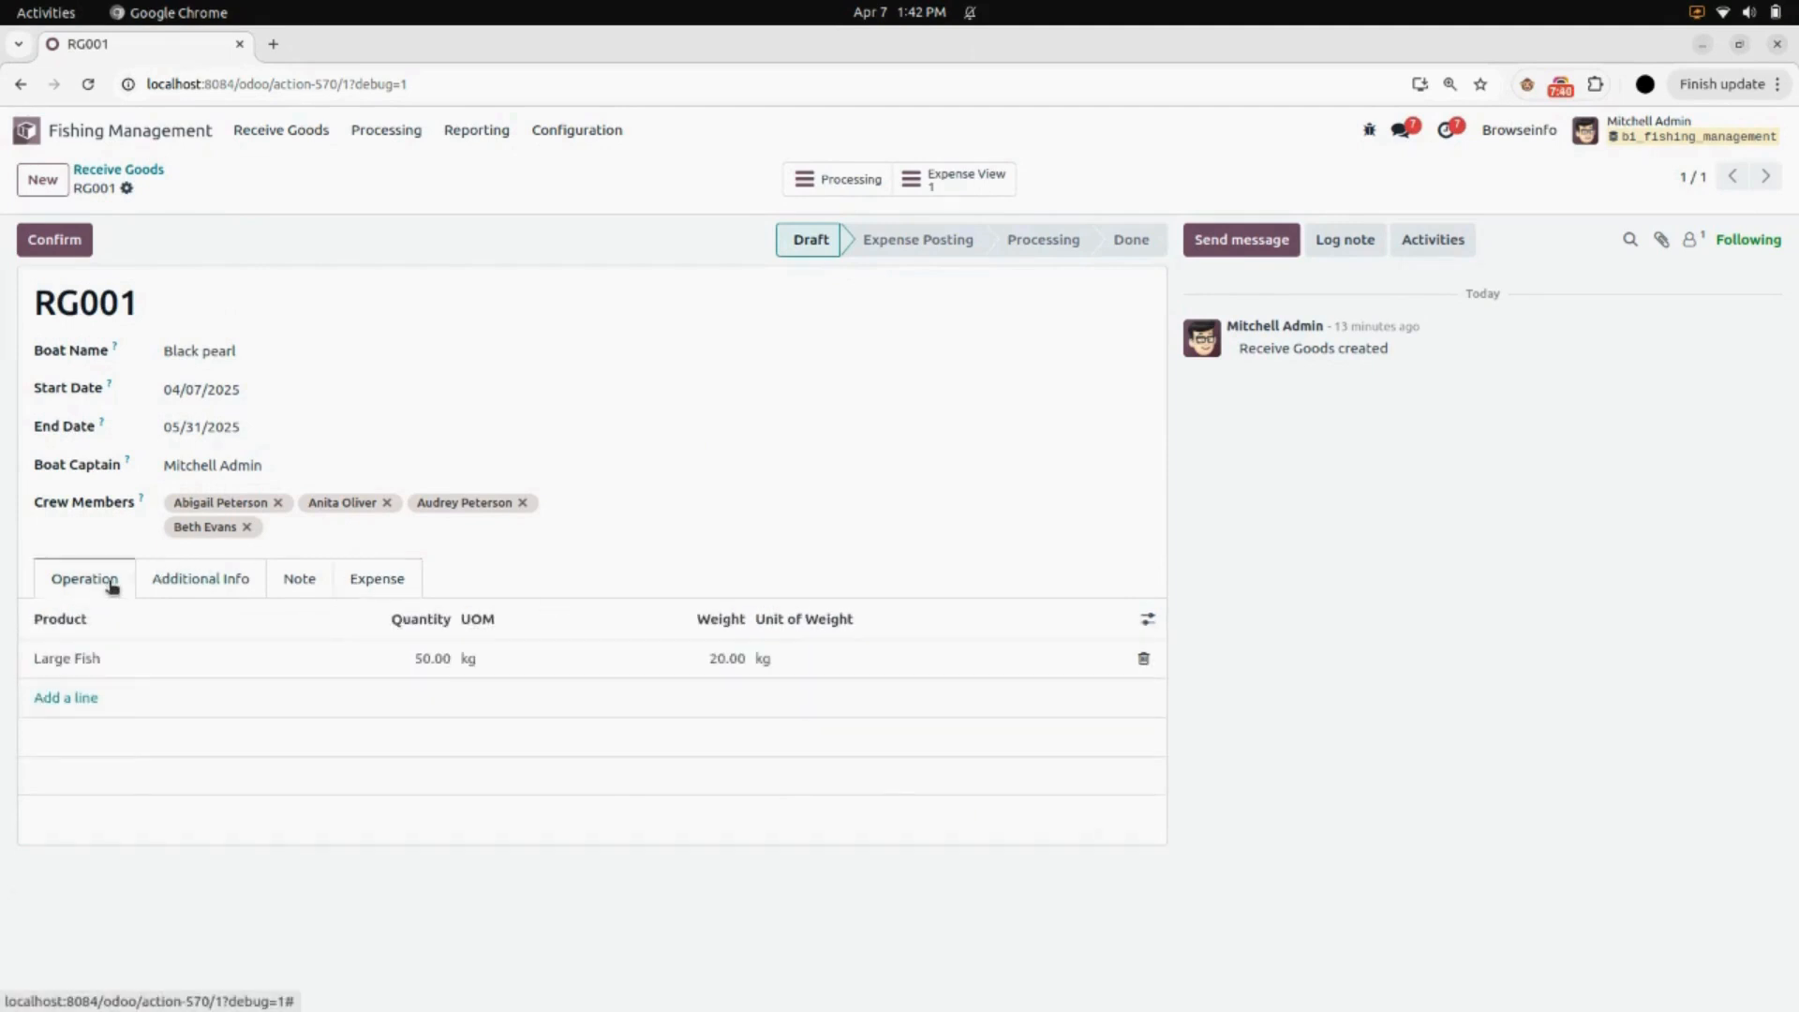
left_click(66, 245)
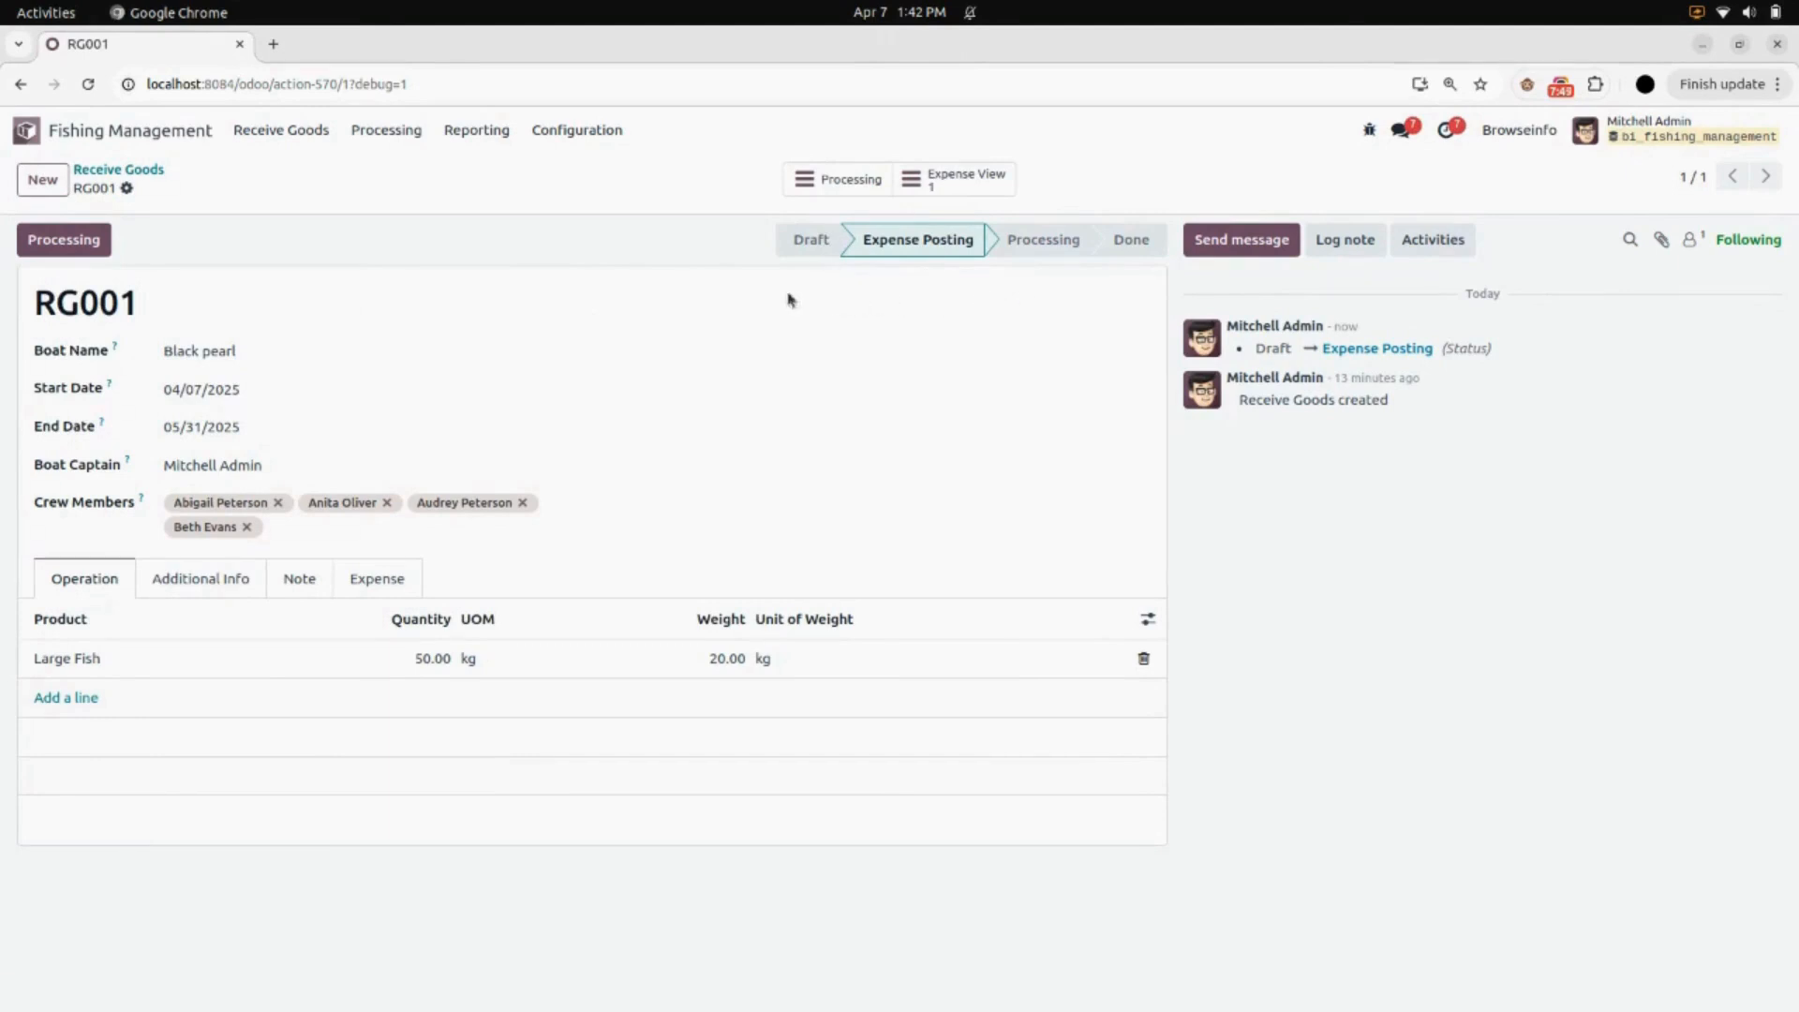
Step: Start processing RG001 with operation type YourCompany: Delivery Orders and date 04/07/2025
left_click(81, 247)
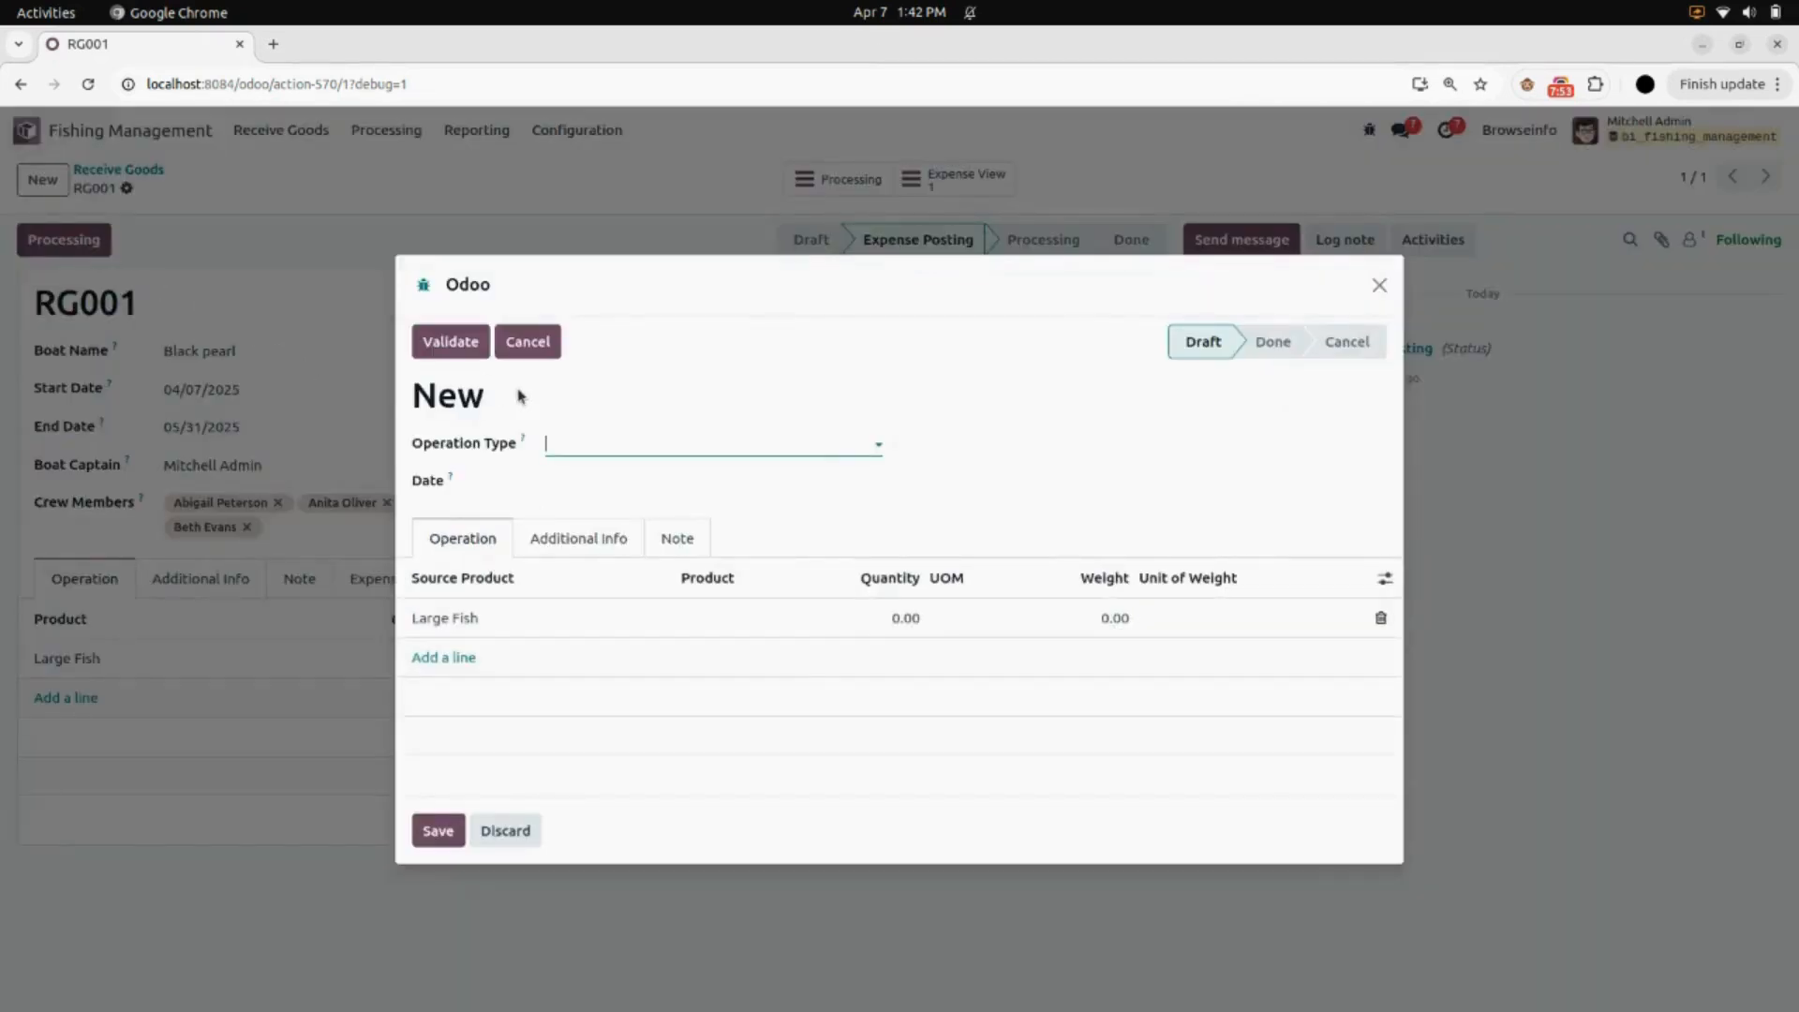
left_click(585, 446)
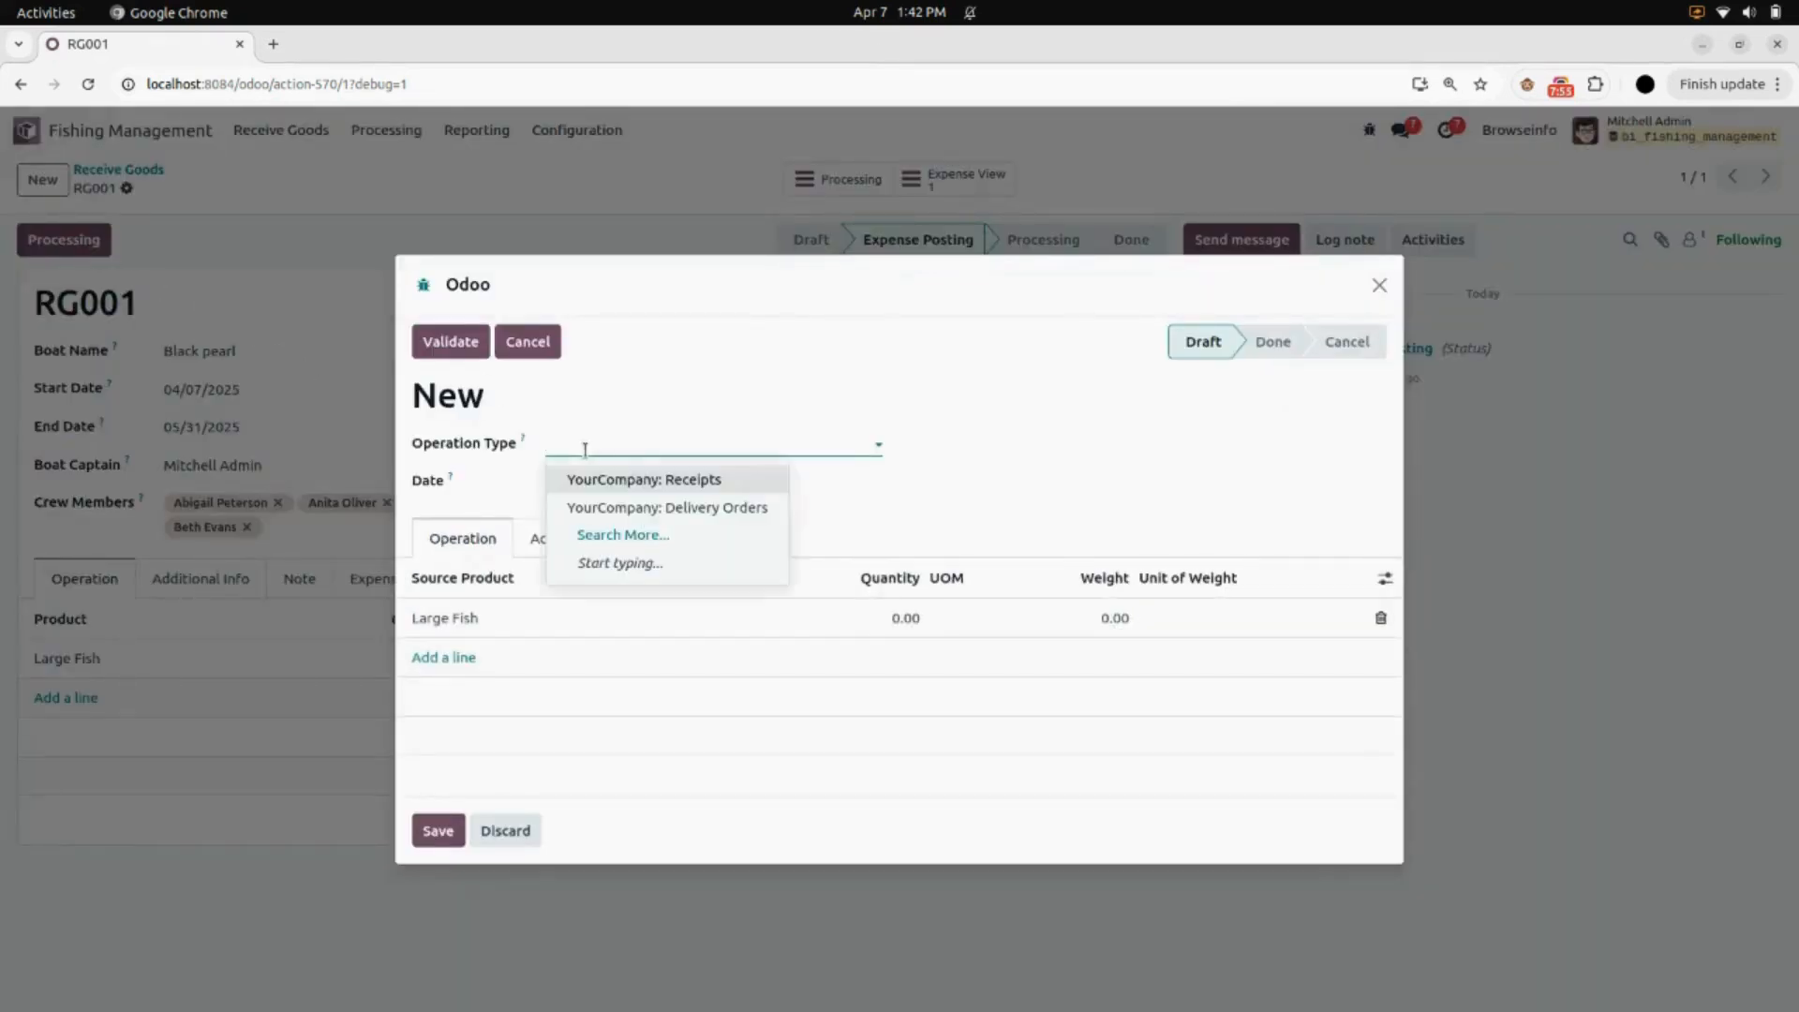
left_click(630, 507)
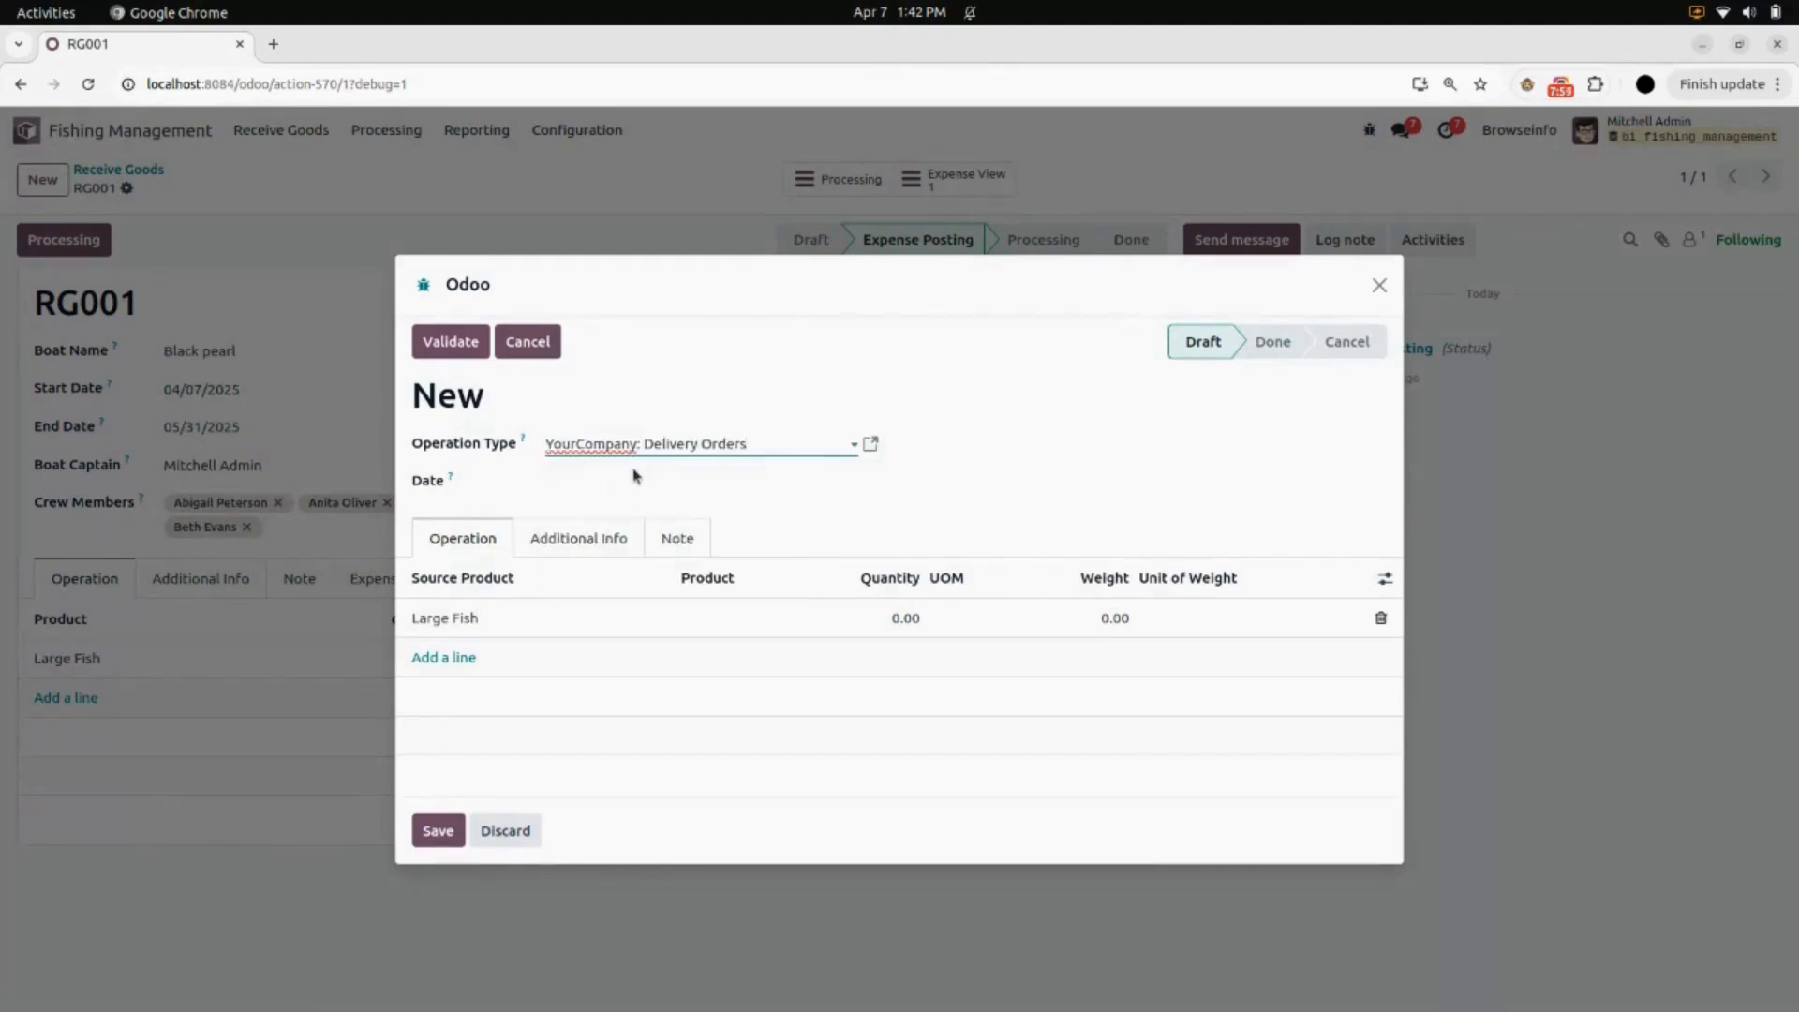
left_click(637, 484)
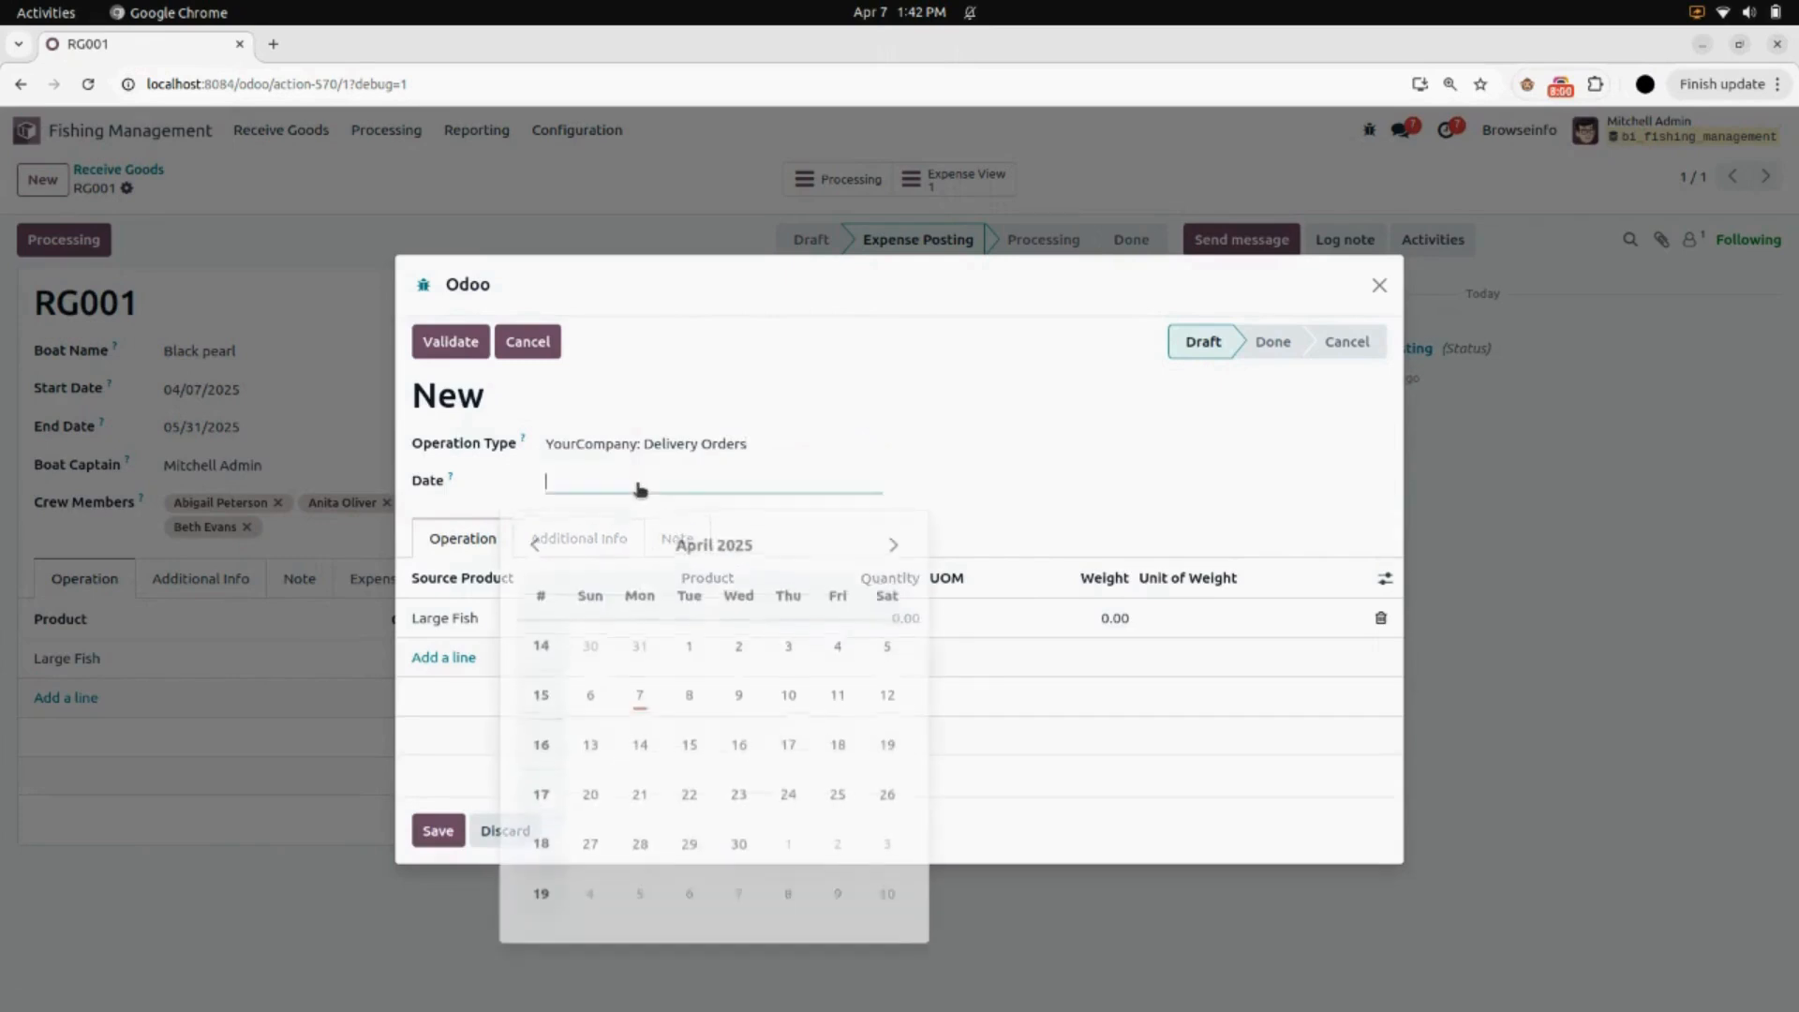
left_click(638, 690)
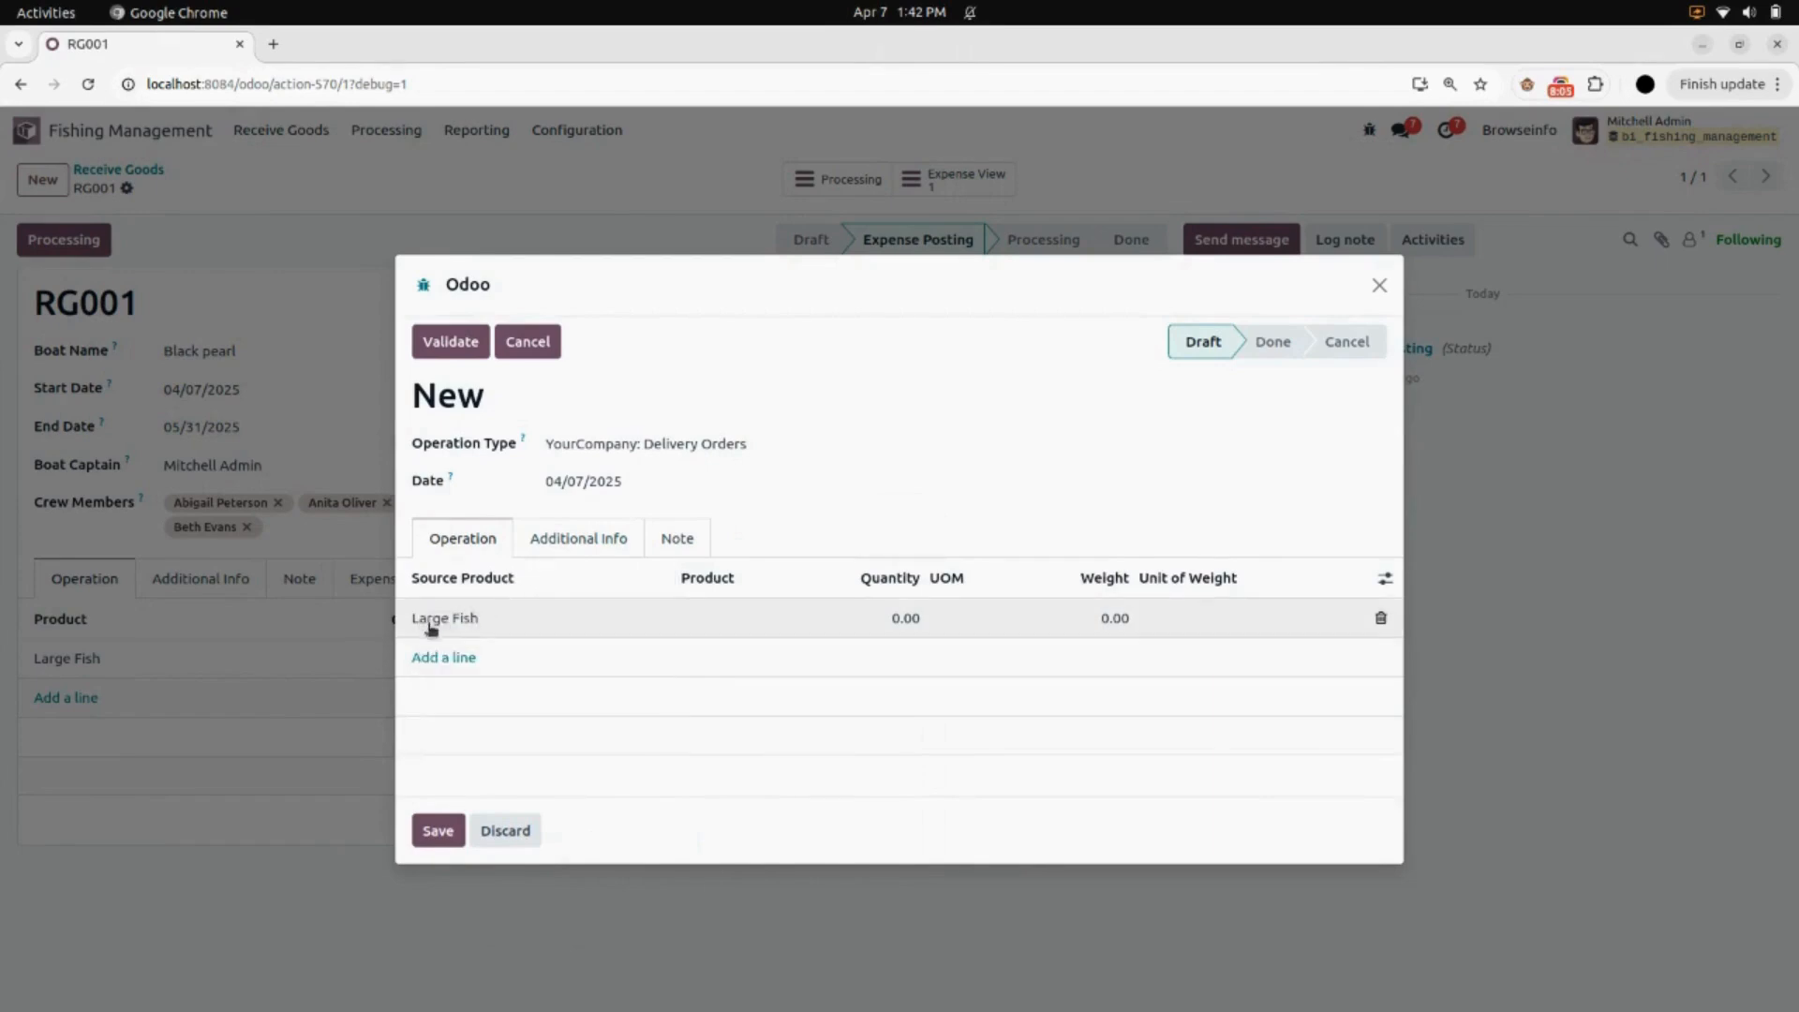
Step: Set the existing Large Fish line's product to Cat fish with a quantity of 2 kg
left_click(743, 618)
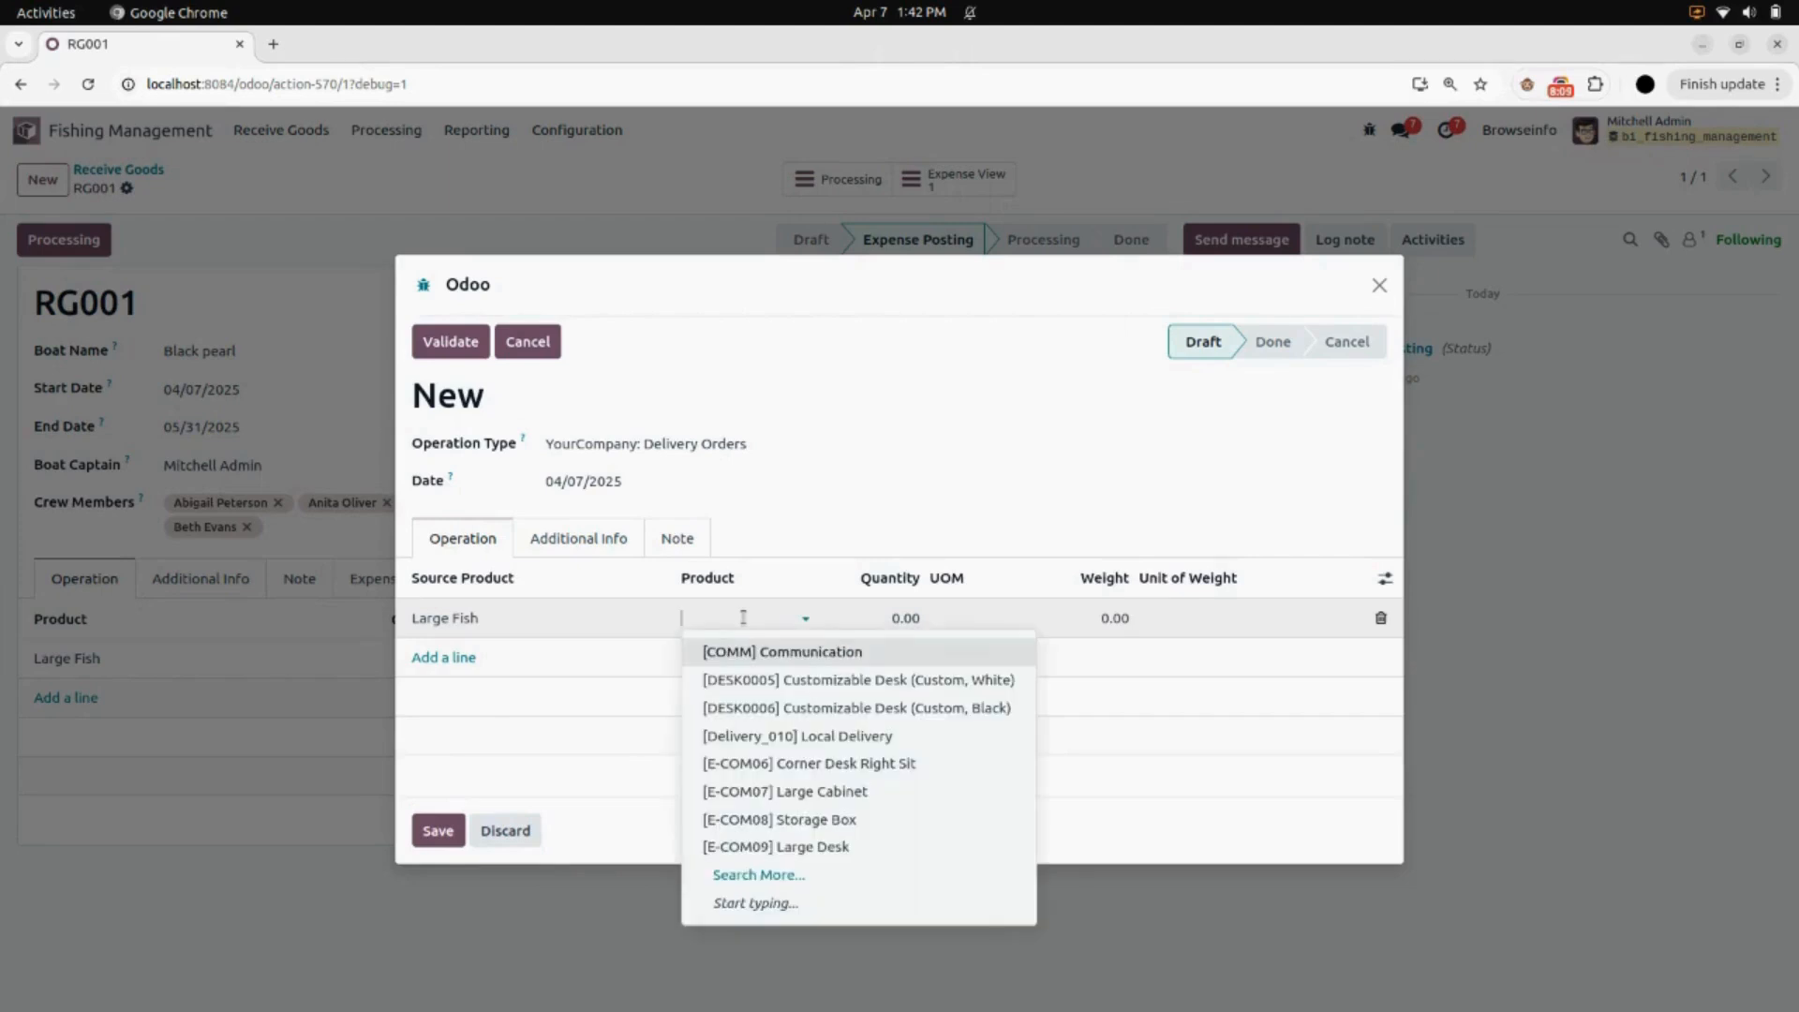
type("Fish")
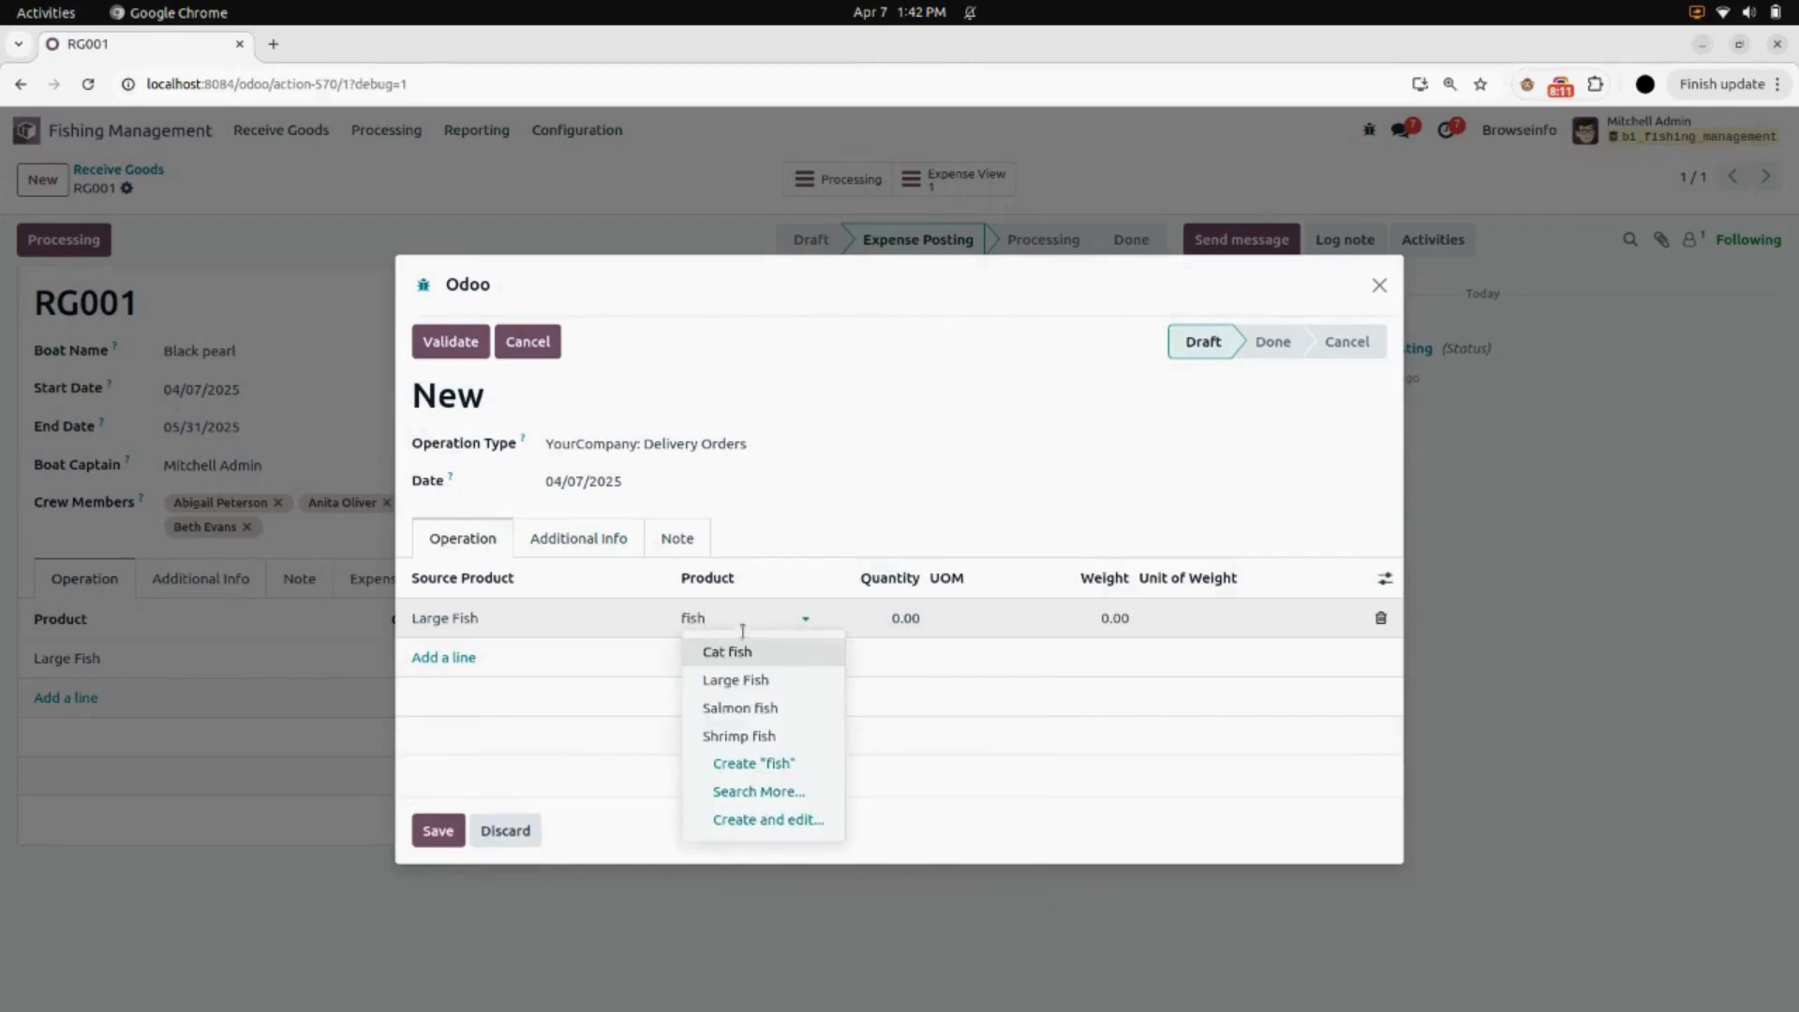
left_click(741, 649)
left_click(849, 617)
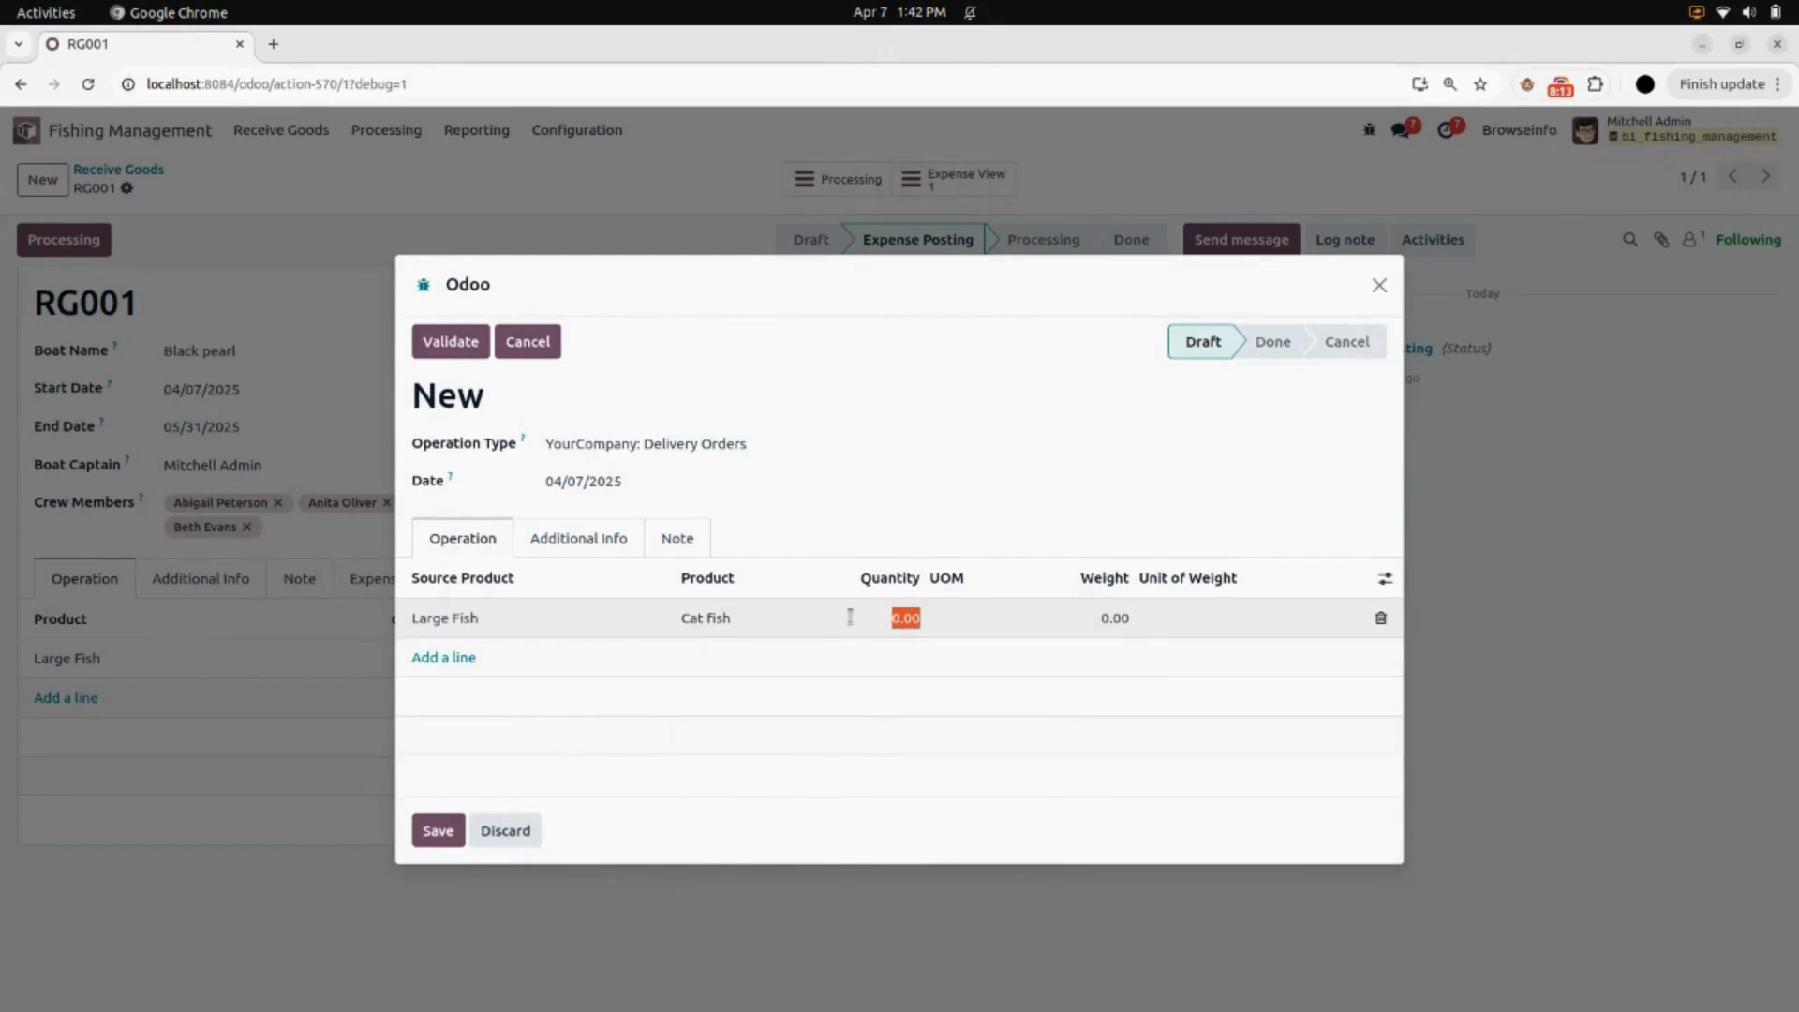
type("2")
left_click(982, 625)
type("k")
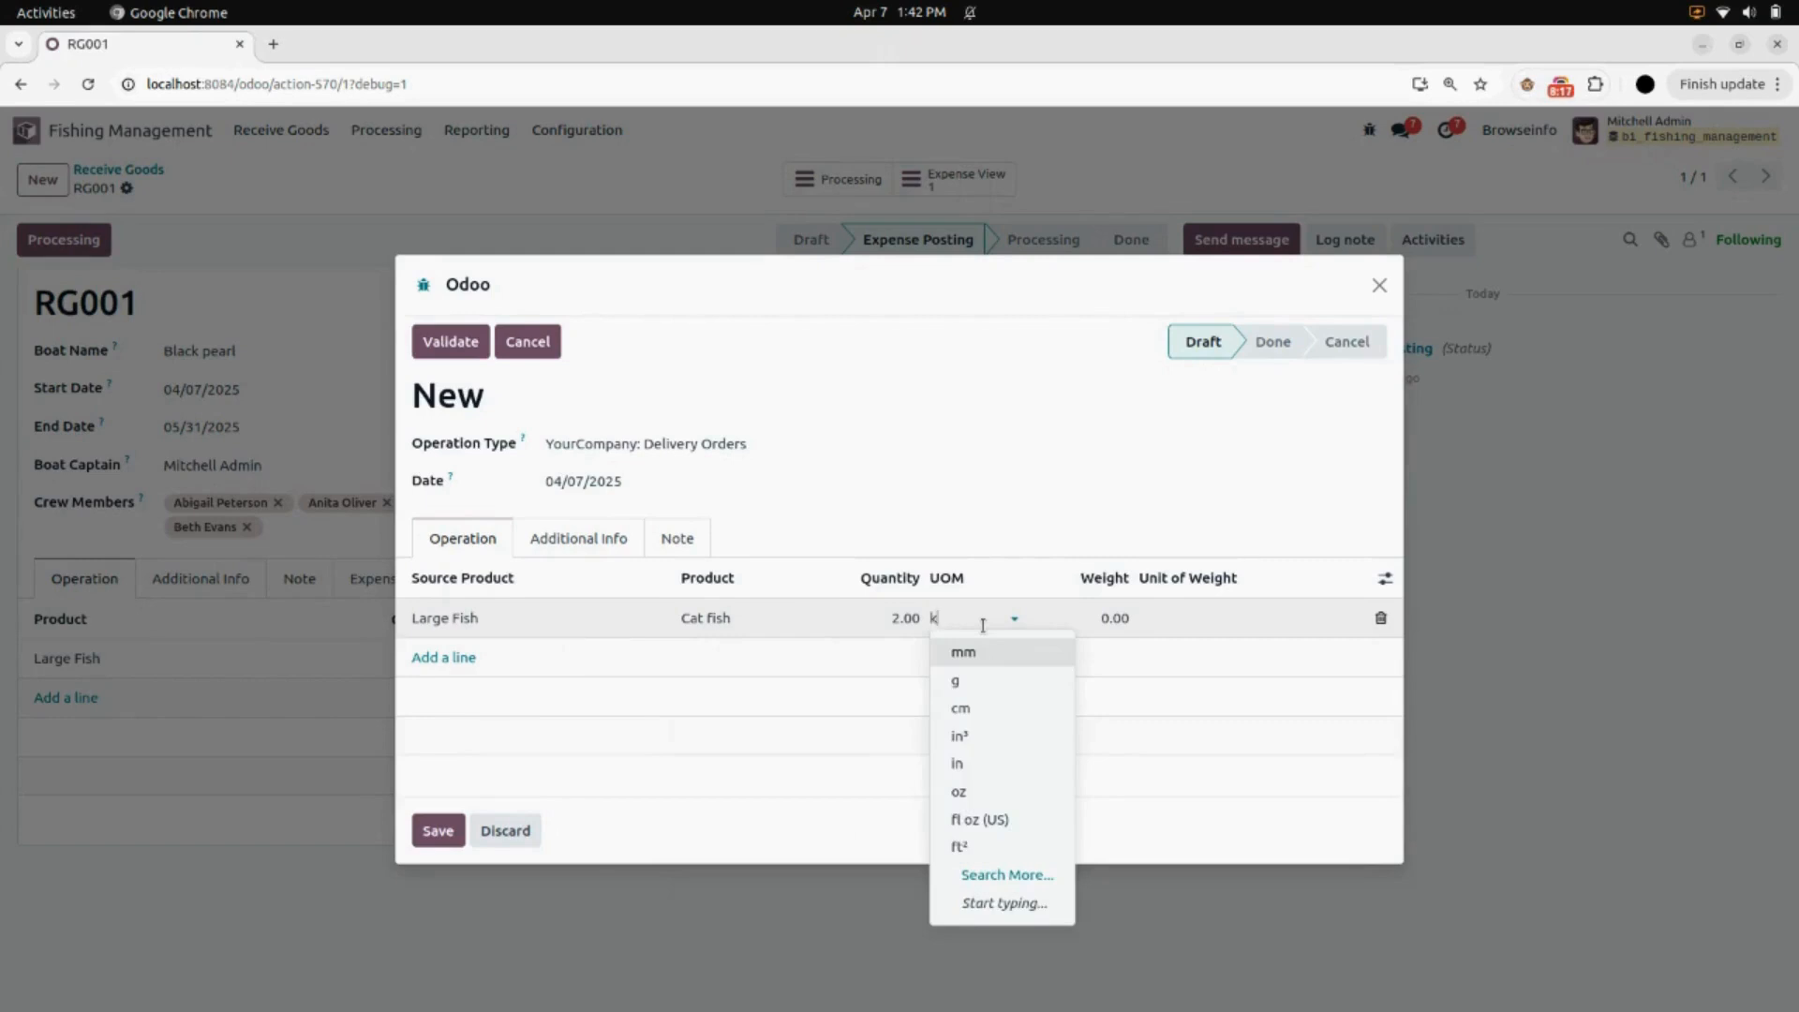
type("g")
left_click(988, 653)
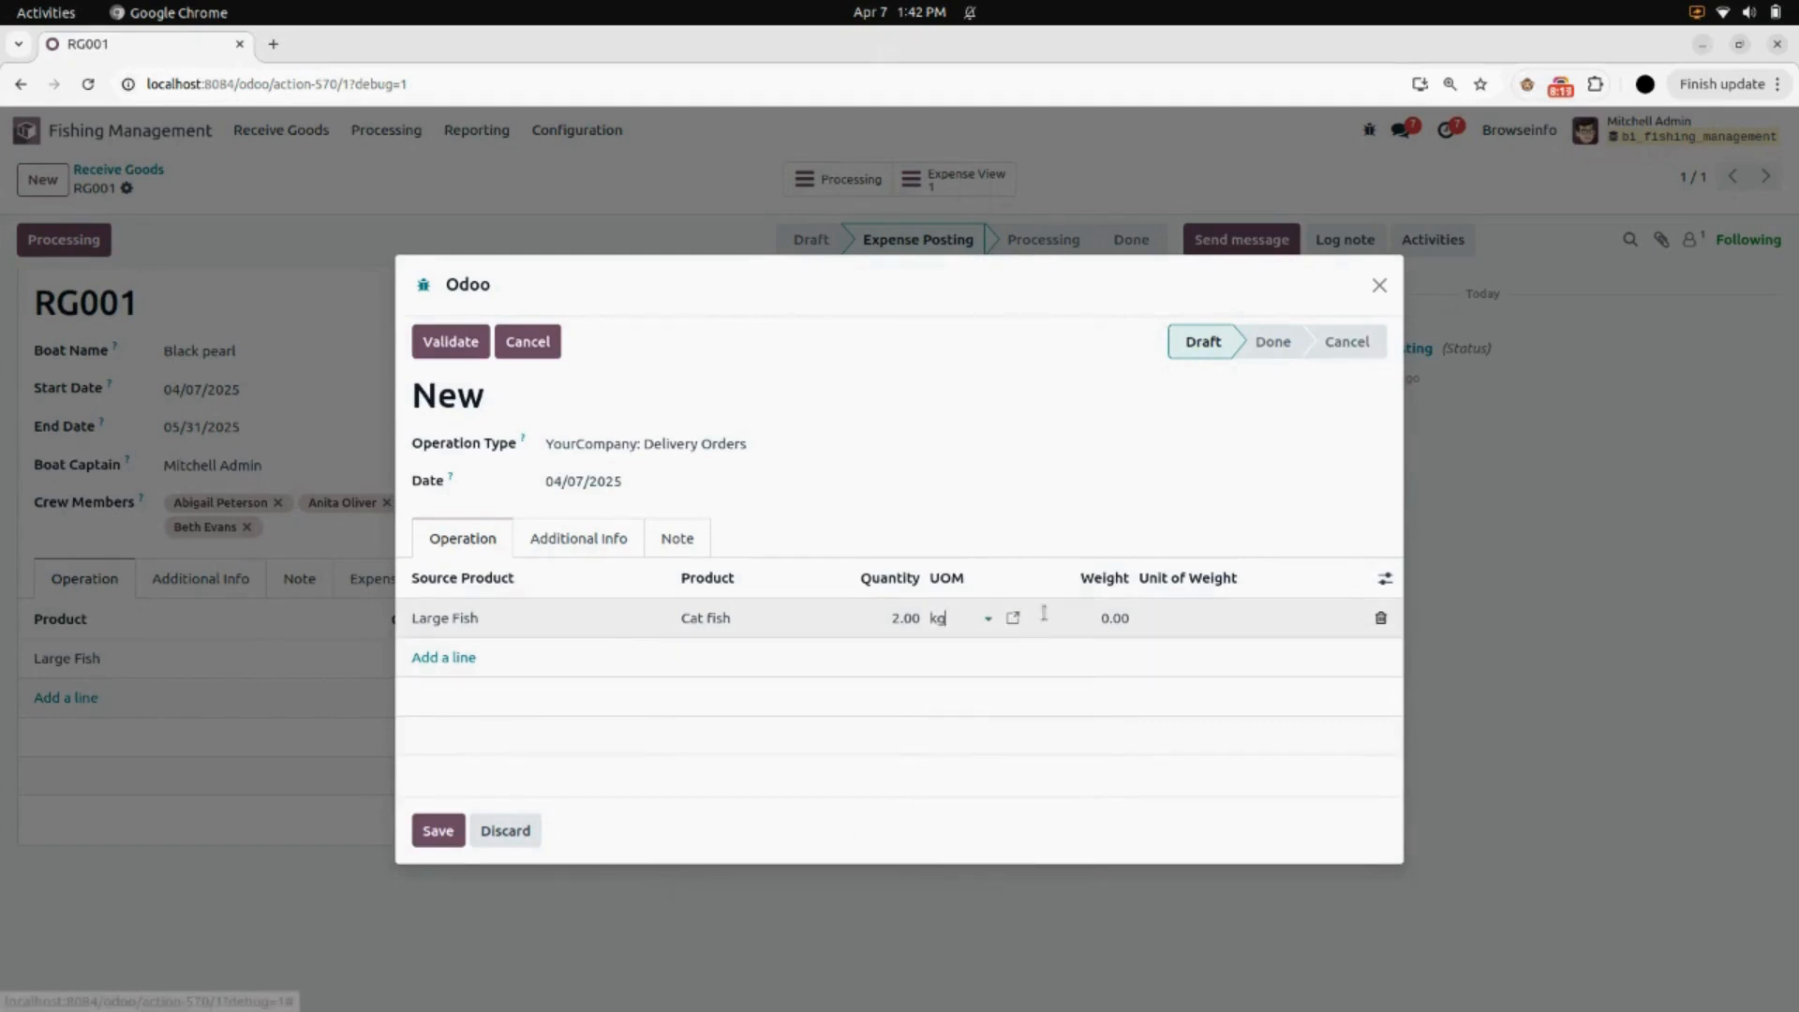
Step: Set the Cat fish line's weight to 5 with kg as its unit of weight
left_click(1077, 624)
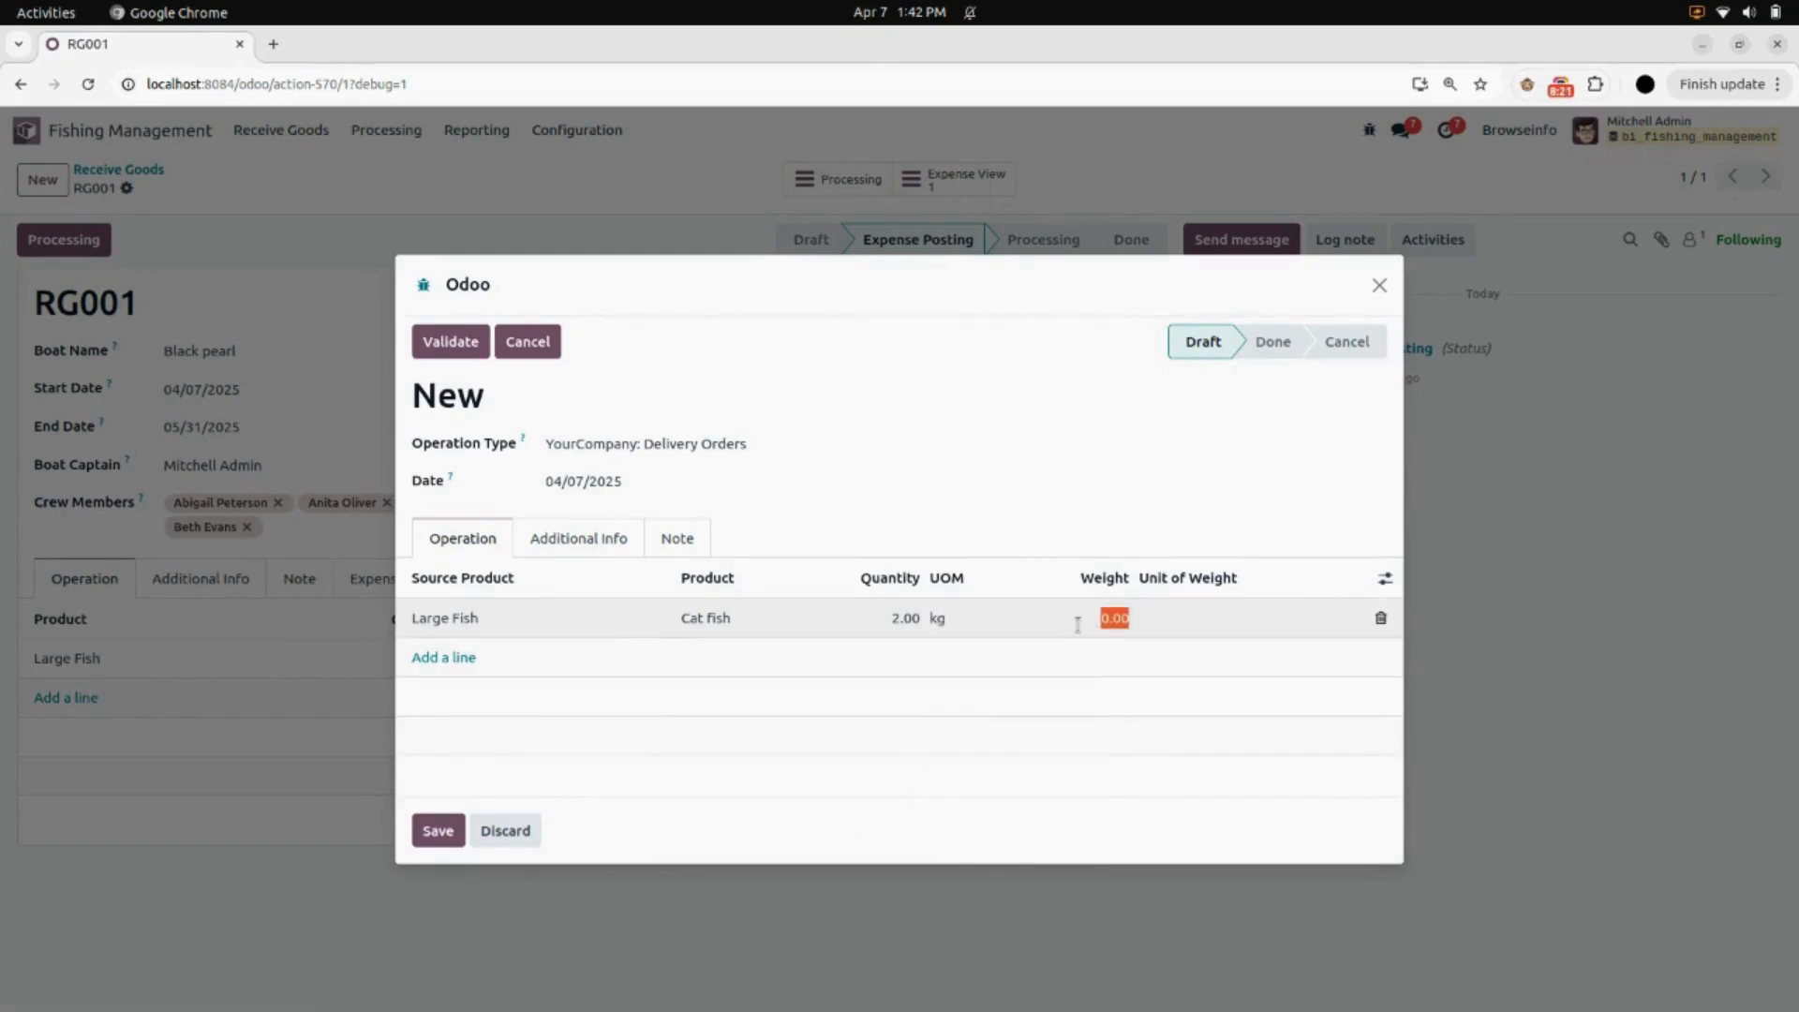
type("5")
left_click(1215, 618)
type("kg")
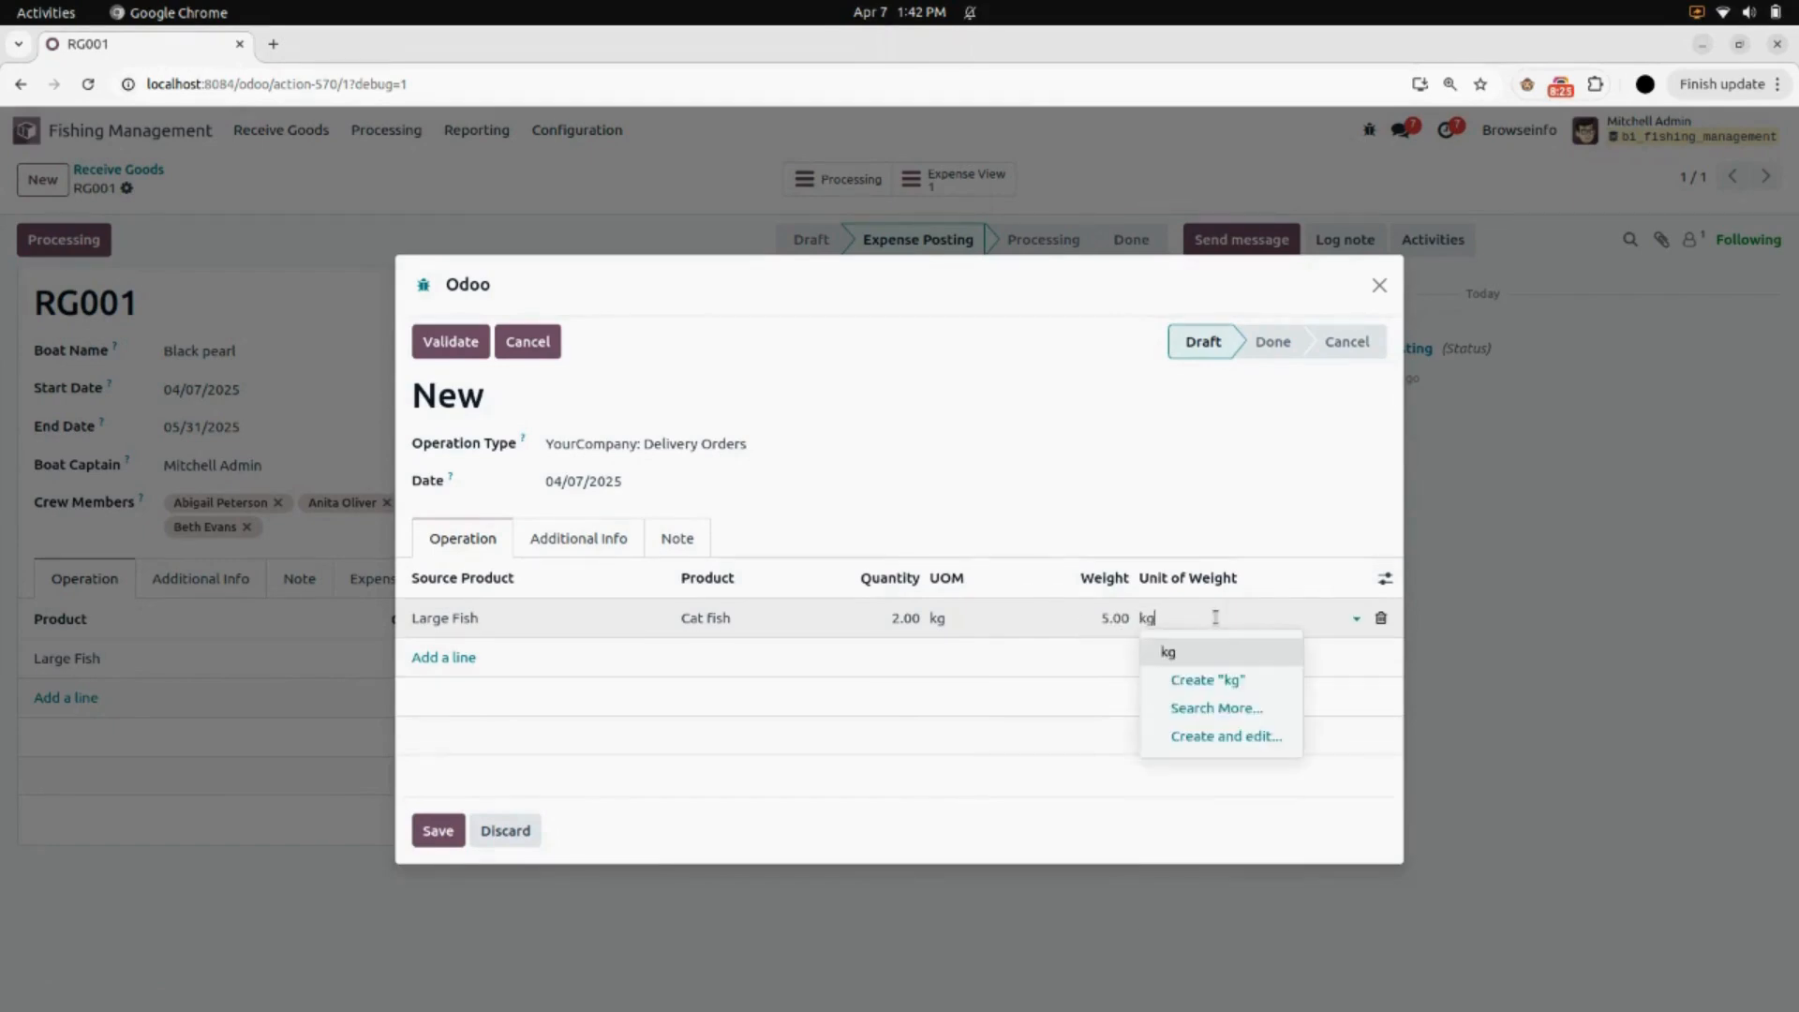
left_click(1199, 662)
Step: Add an operation line with source product Large Fish and product Salmon fish
left_click(431, 656)
type("larg")
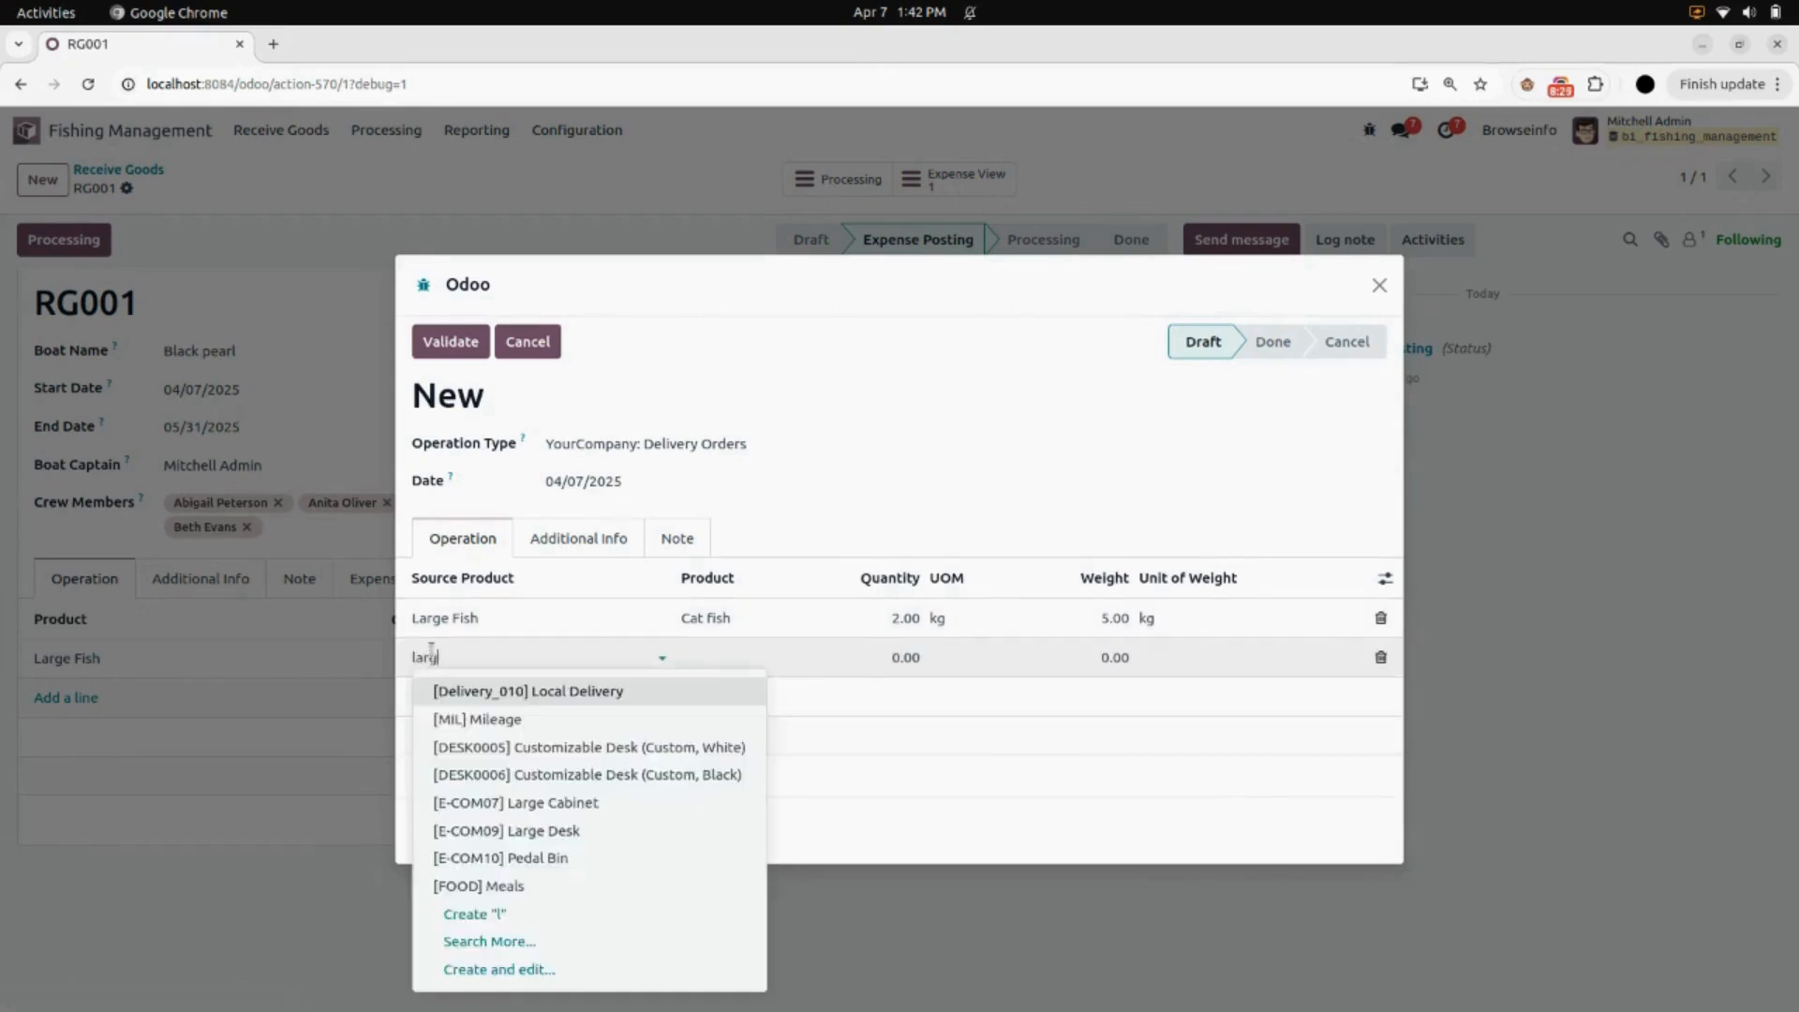
type("e")
left_click(460, 774)
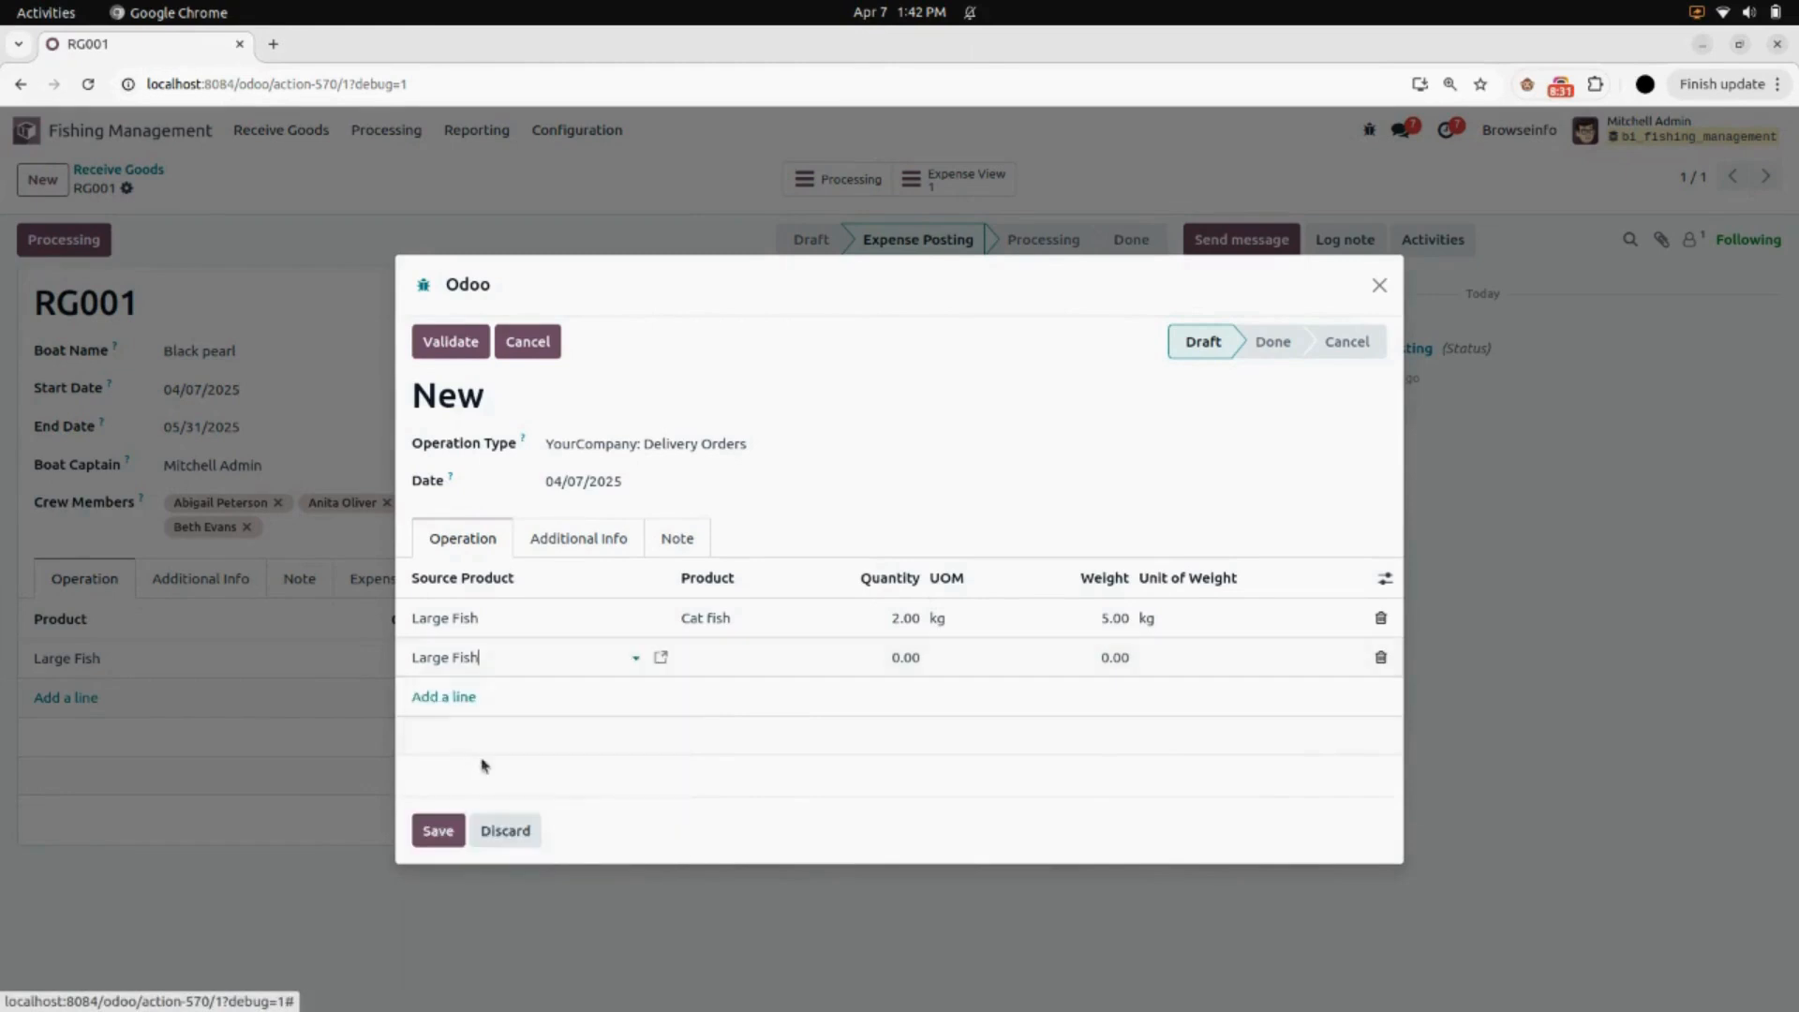
left_click(704, 656)
type("fis")
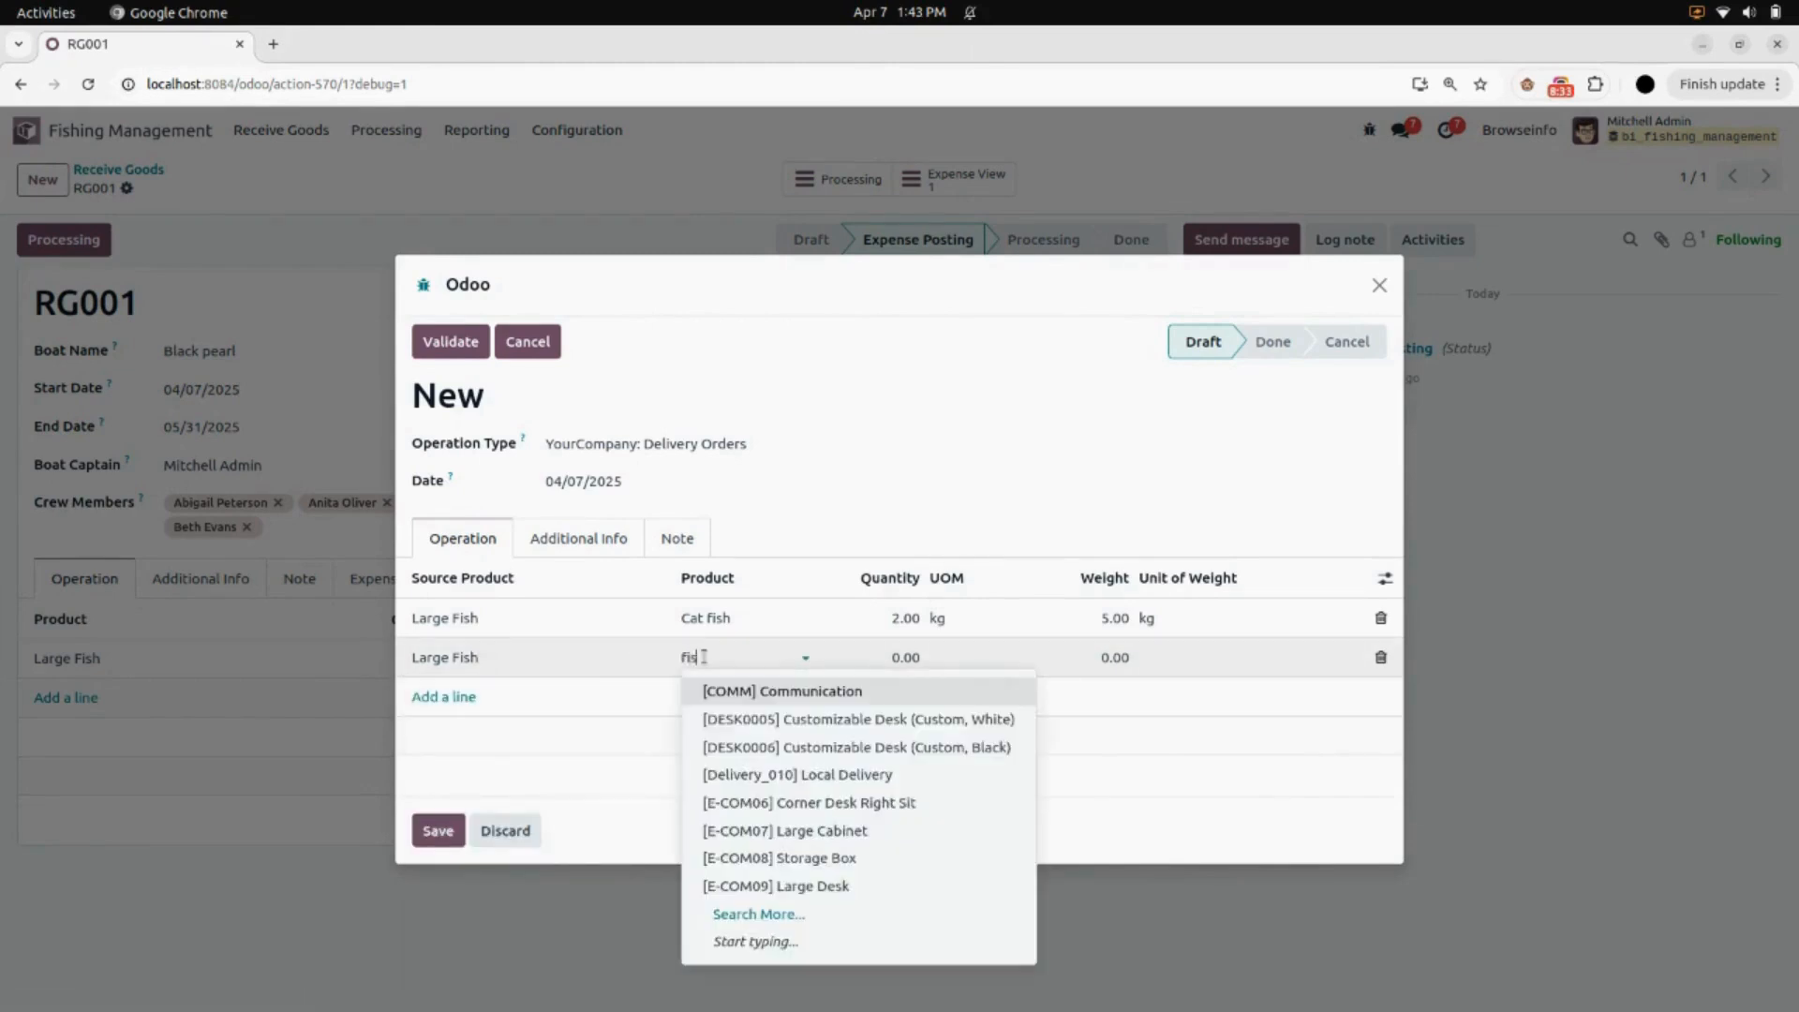
type("h")
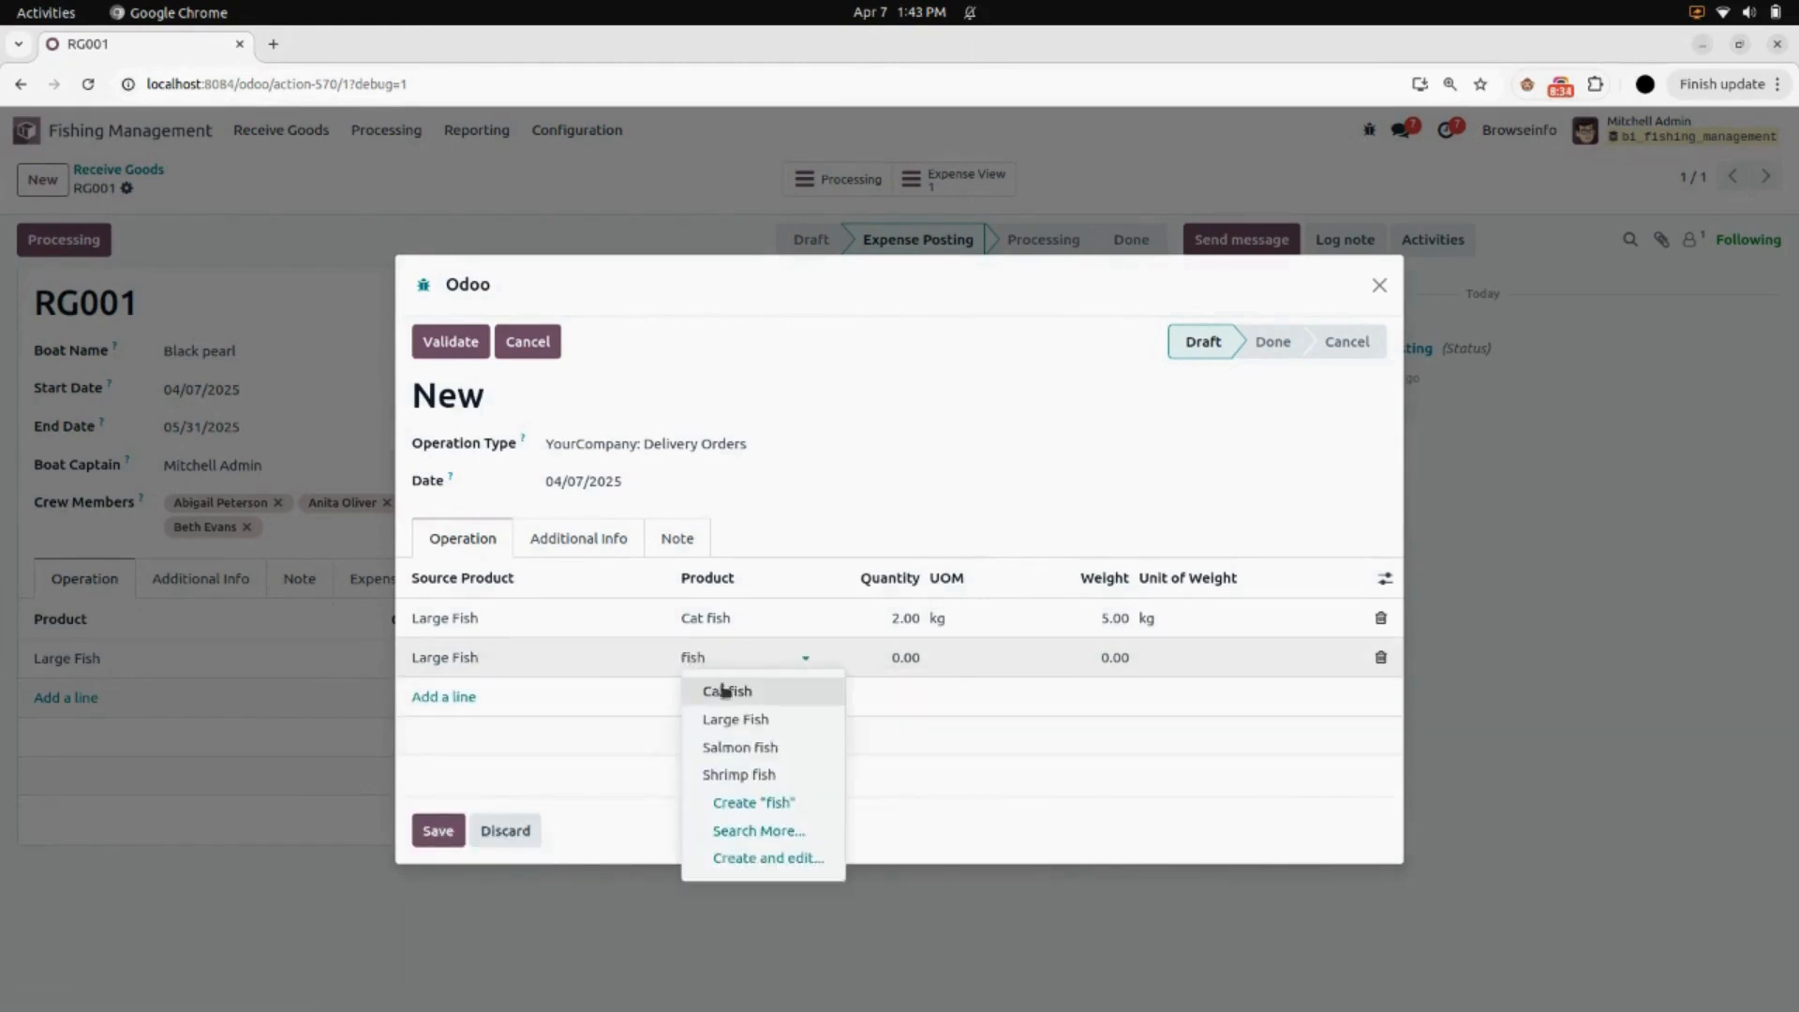
left_click(749, 749)
Step: Set the Salmon fish line's quantity to 5 kg and its weight to 10 kg
left_click(862, 659)
type("5")
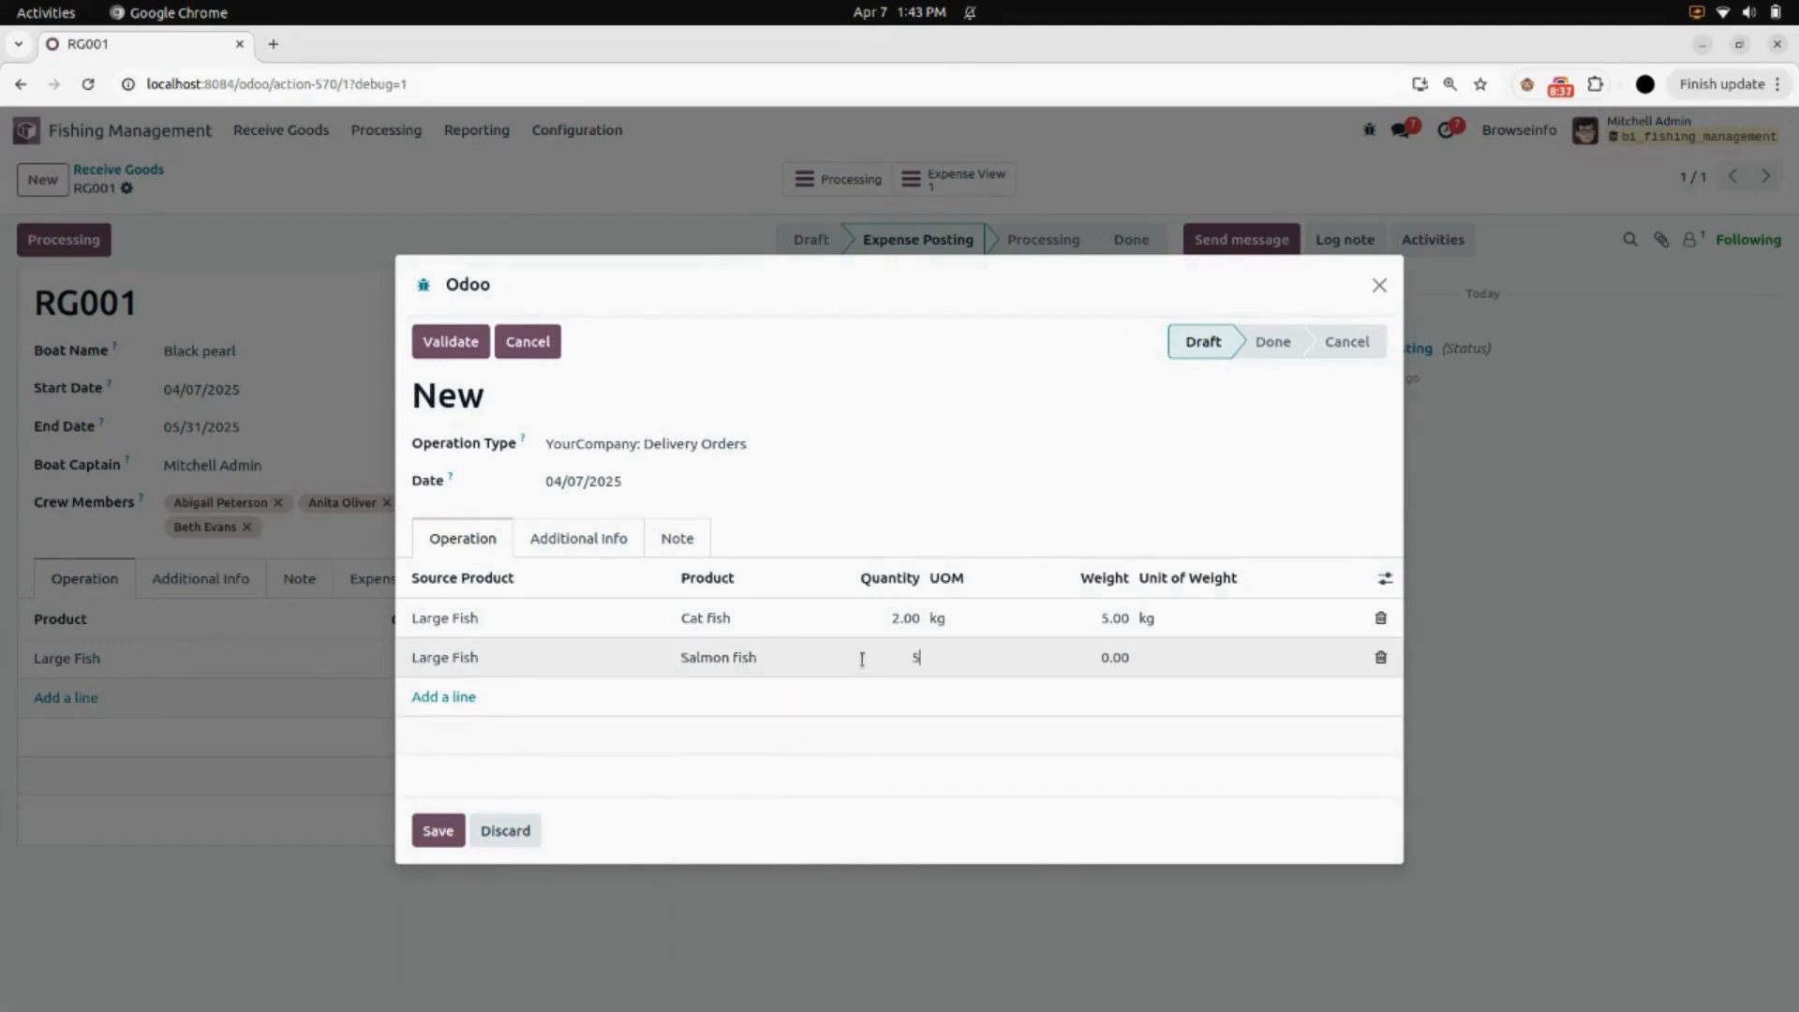
left_click(987, 655)
type("kg")
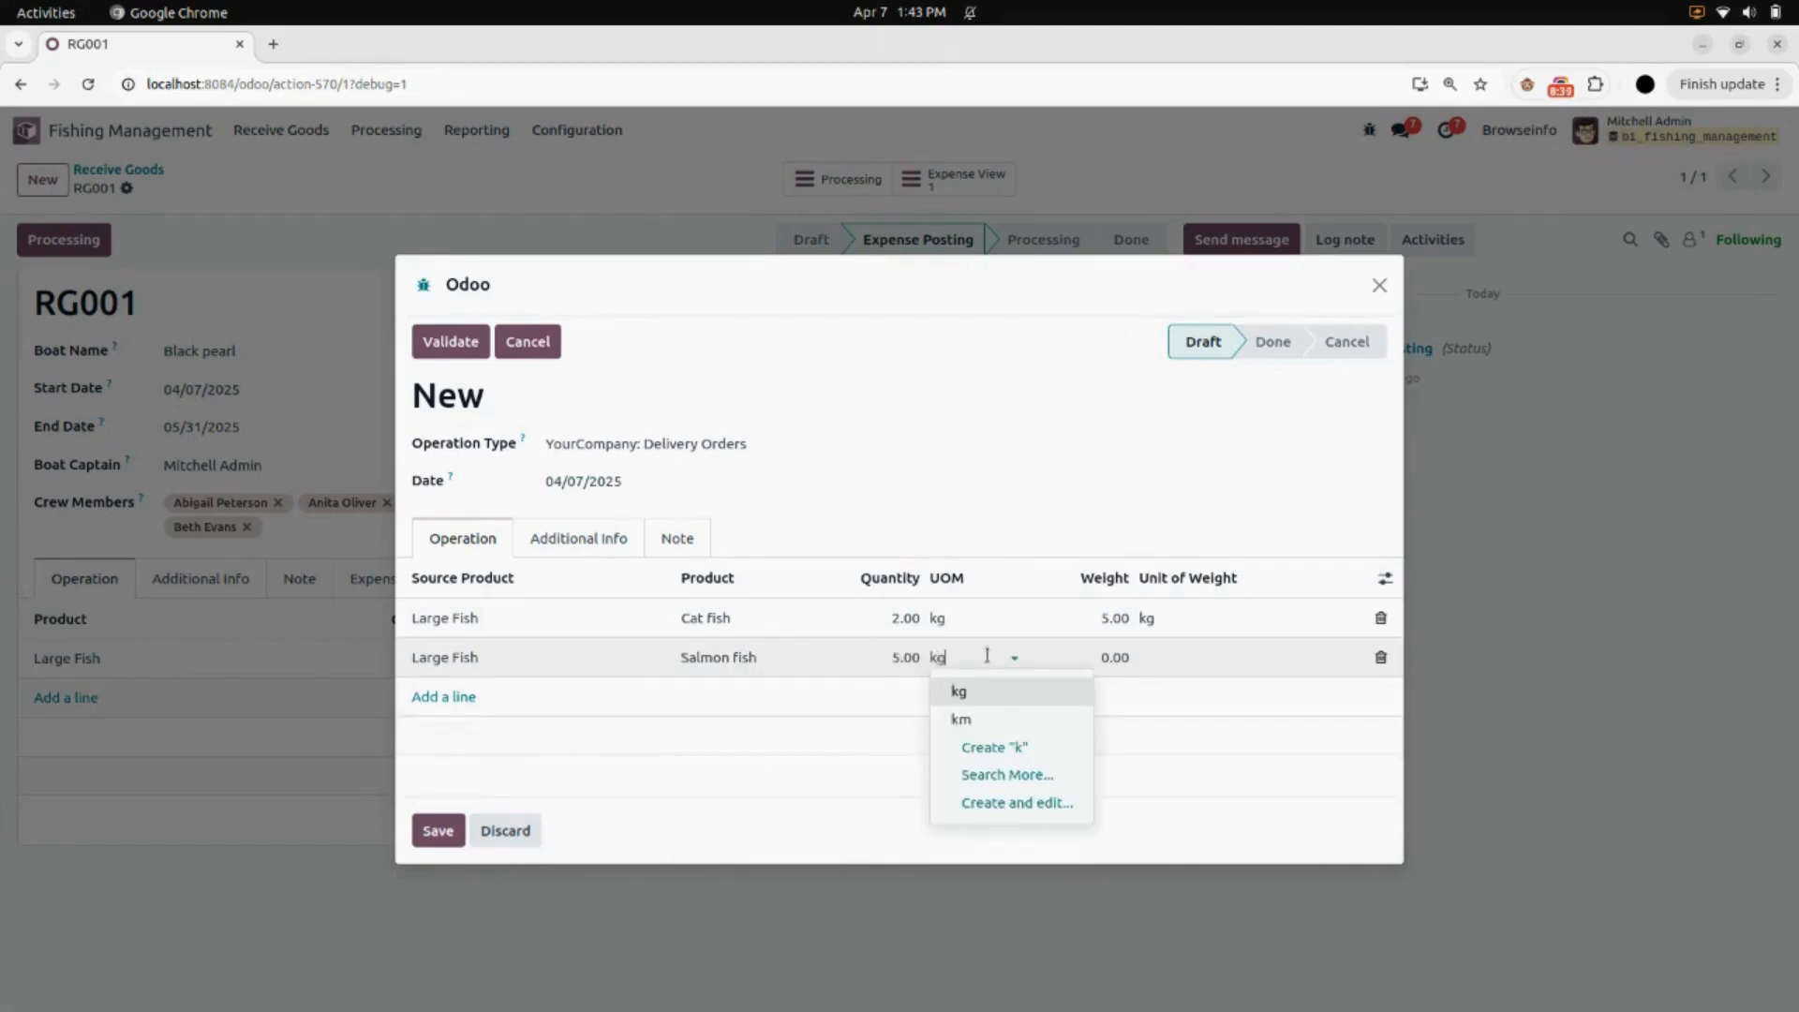
left_click(1078, 657)
type("1")
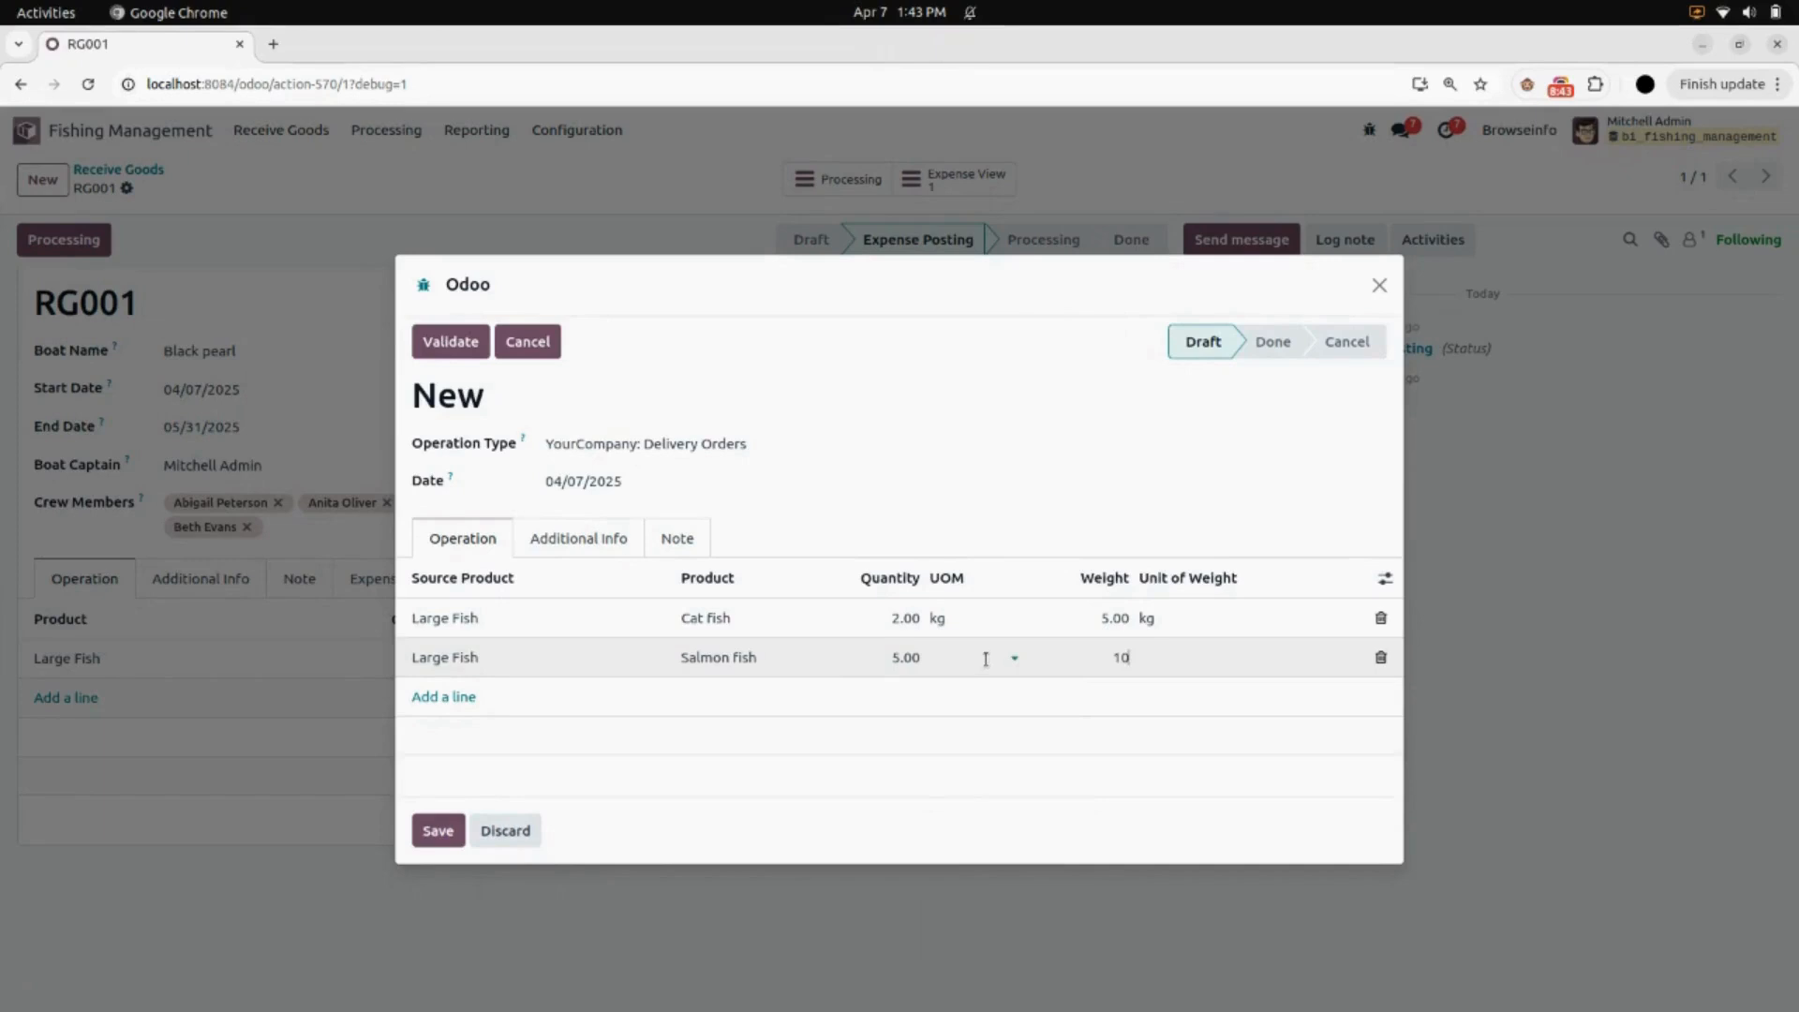
left_click(986, 659)
type("kg")
left_click(980, 690)
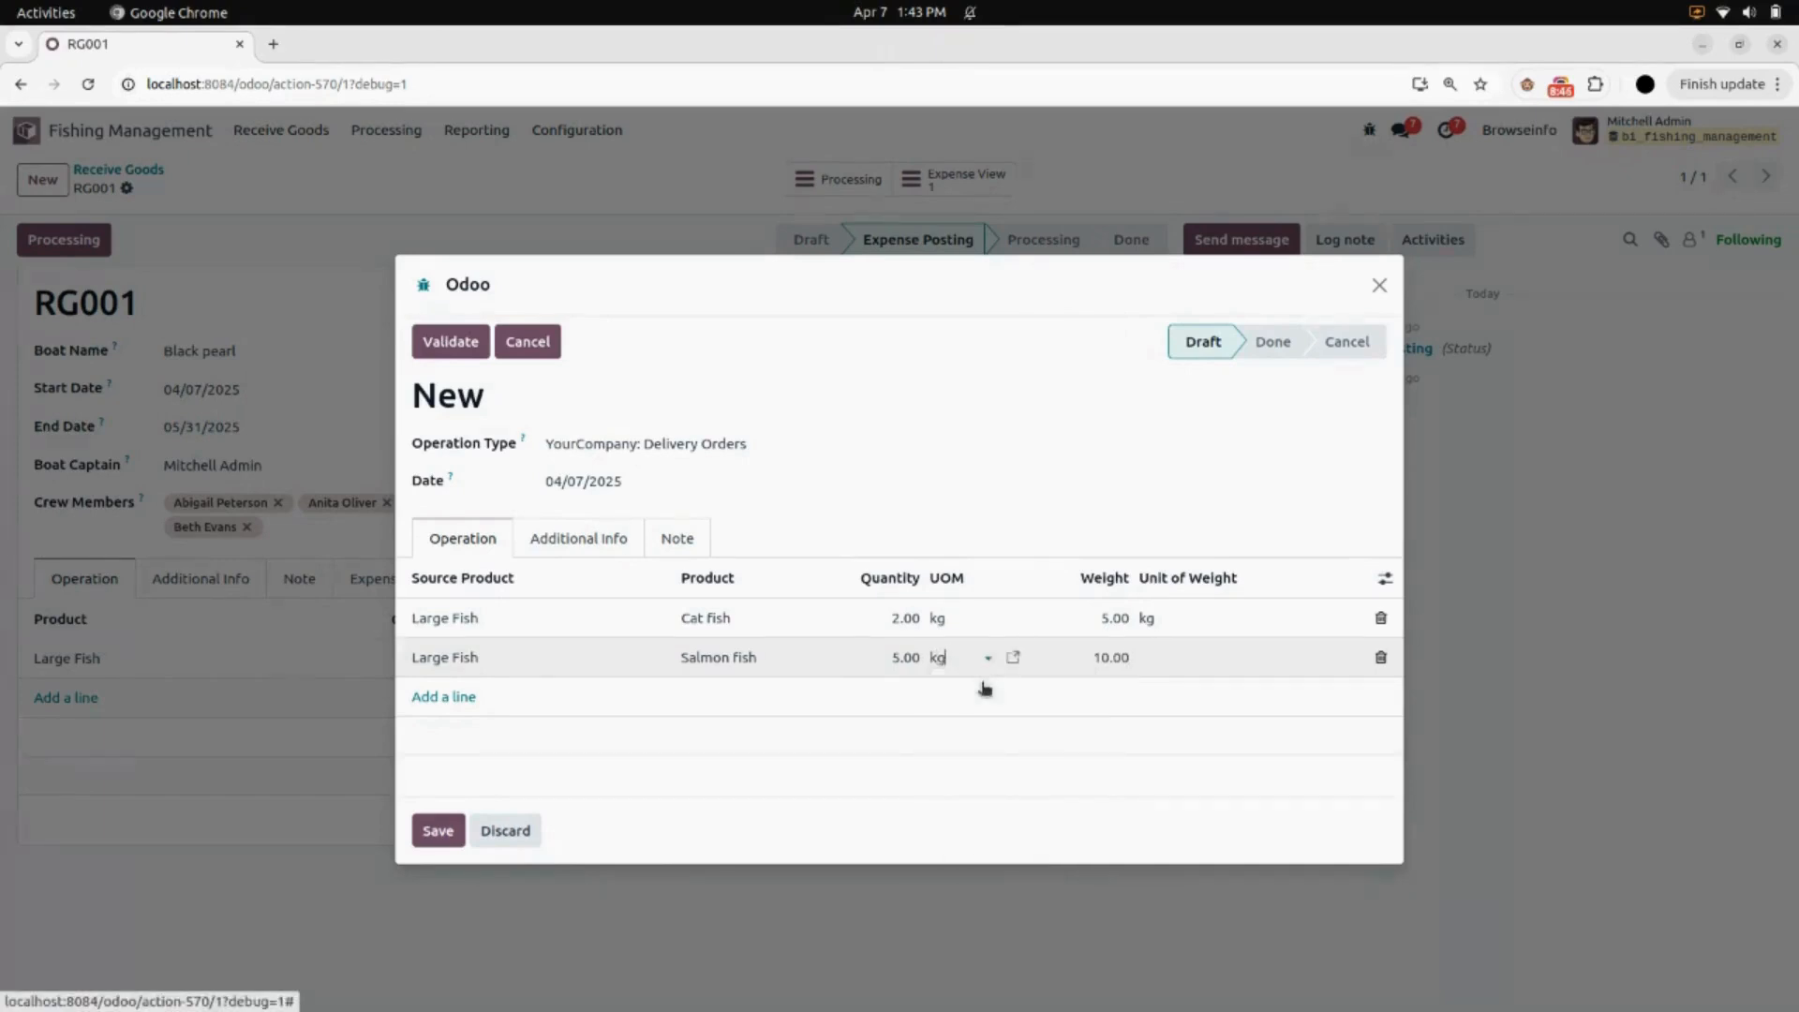
left_click(1173, 664)
type("kg")
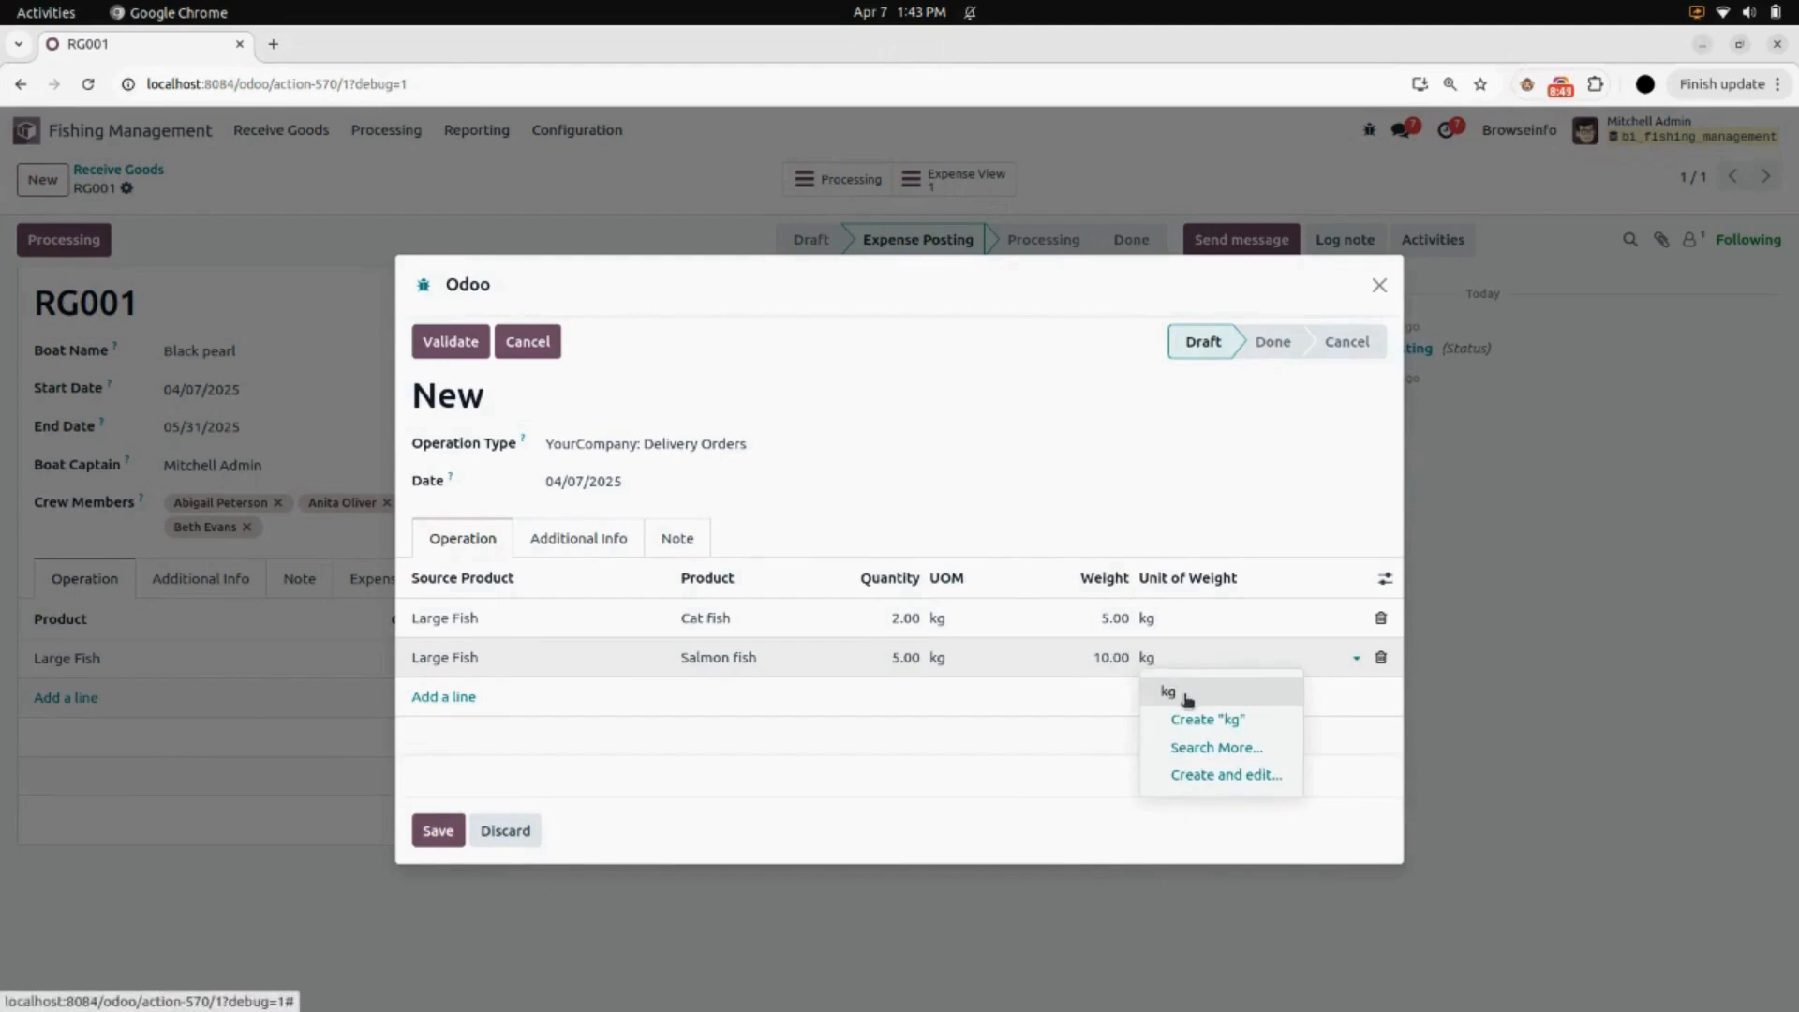
left_click(1185, 698)
Step: Add an operation line with source product Large Fish and product Shrimp fish
left_click(436, 694)
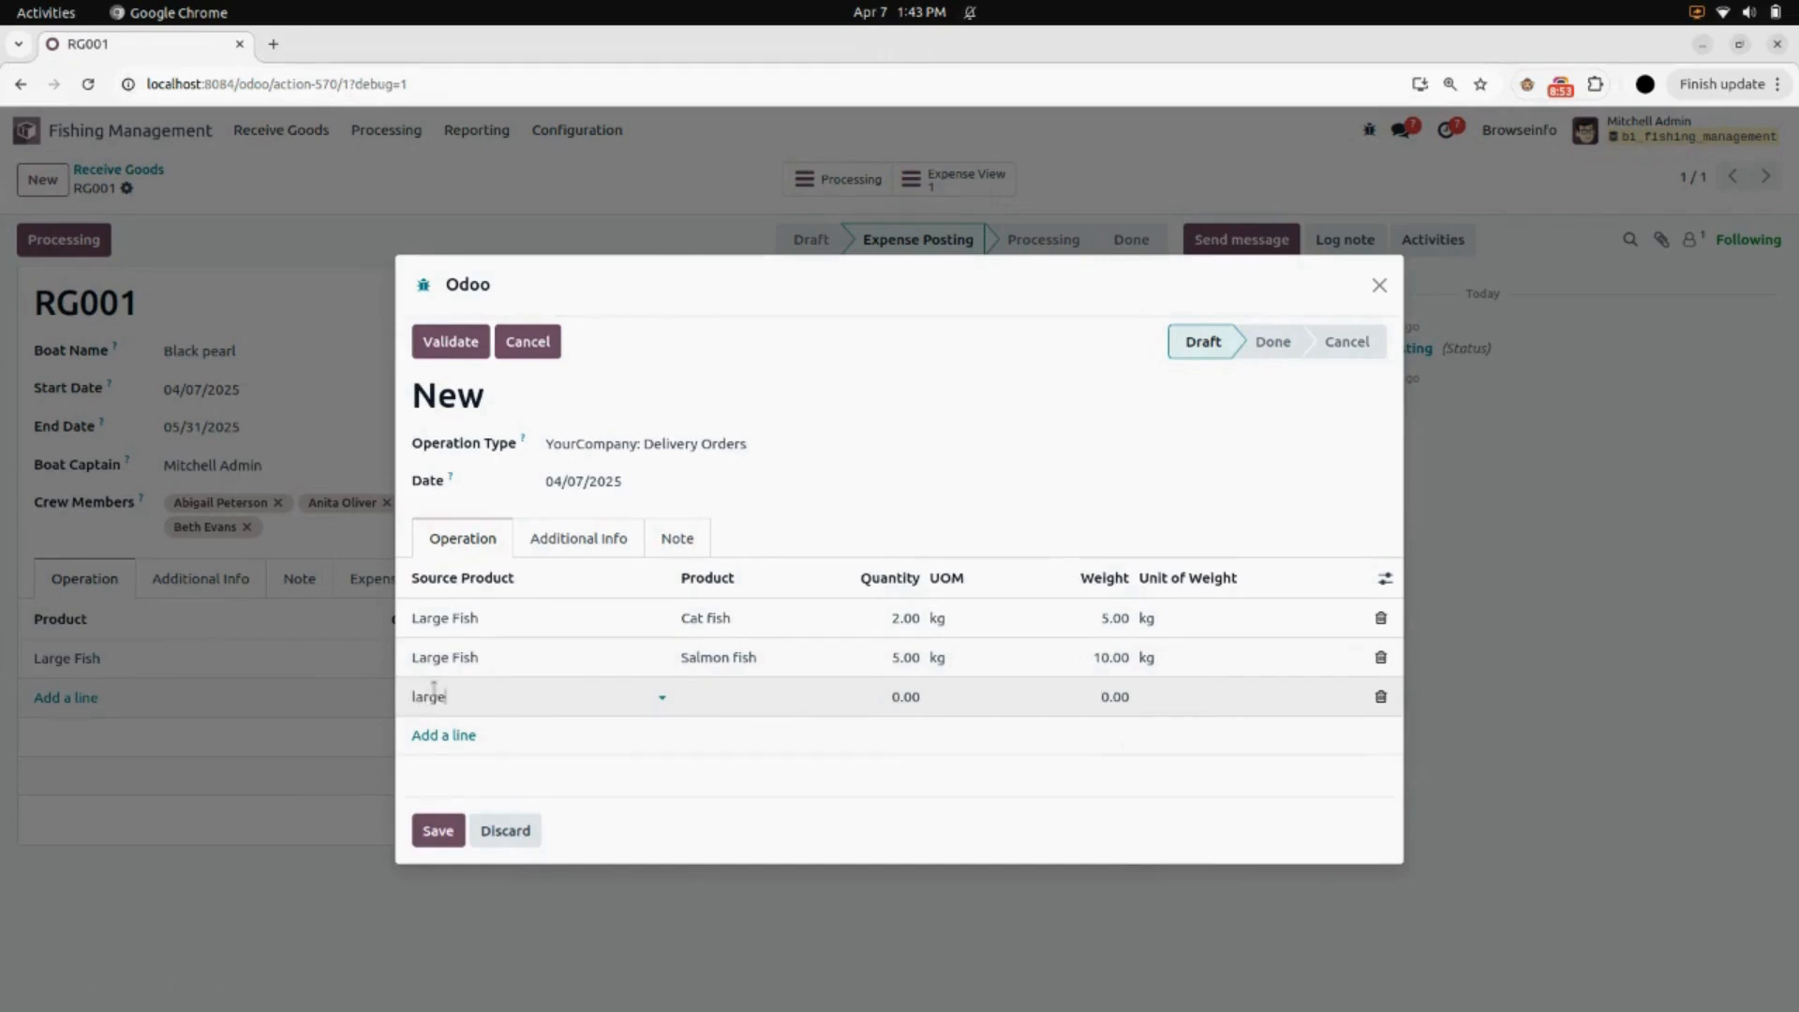
left_click(480, 813)
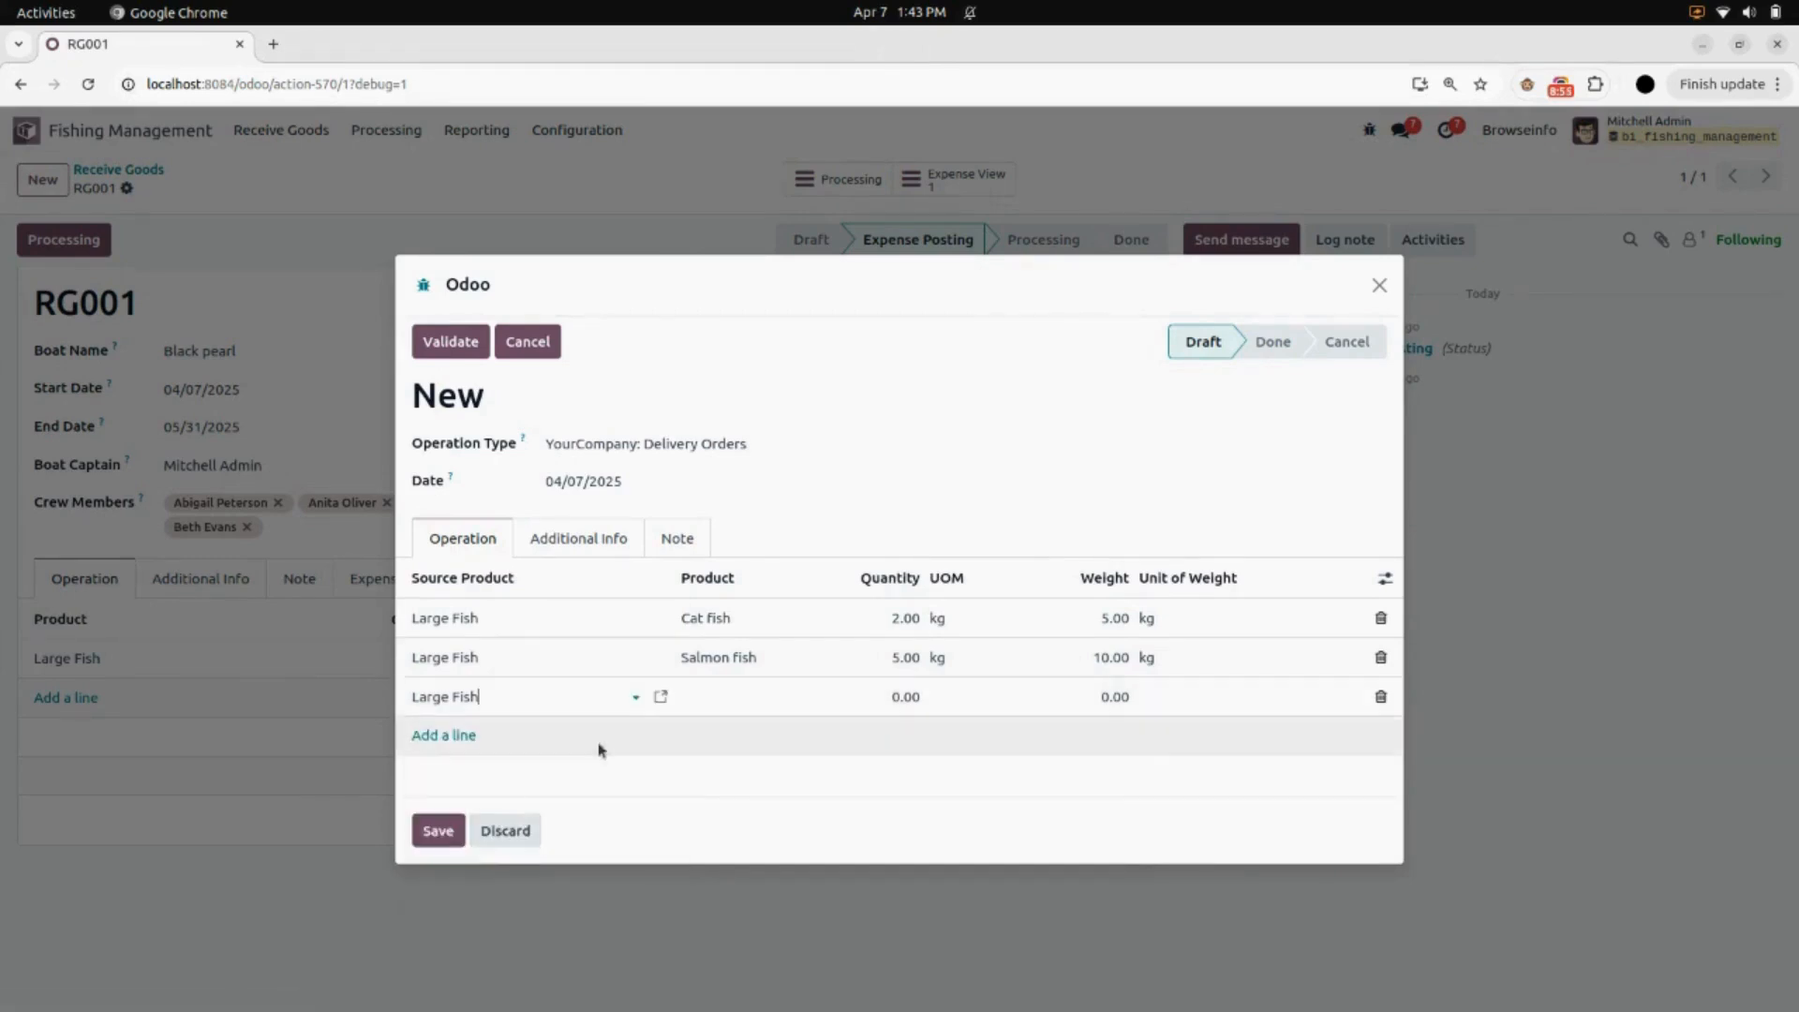
left_click(737, 695)
type("fish")
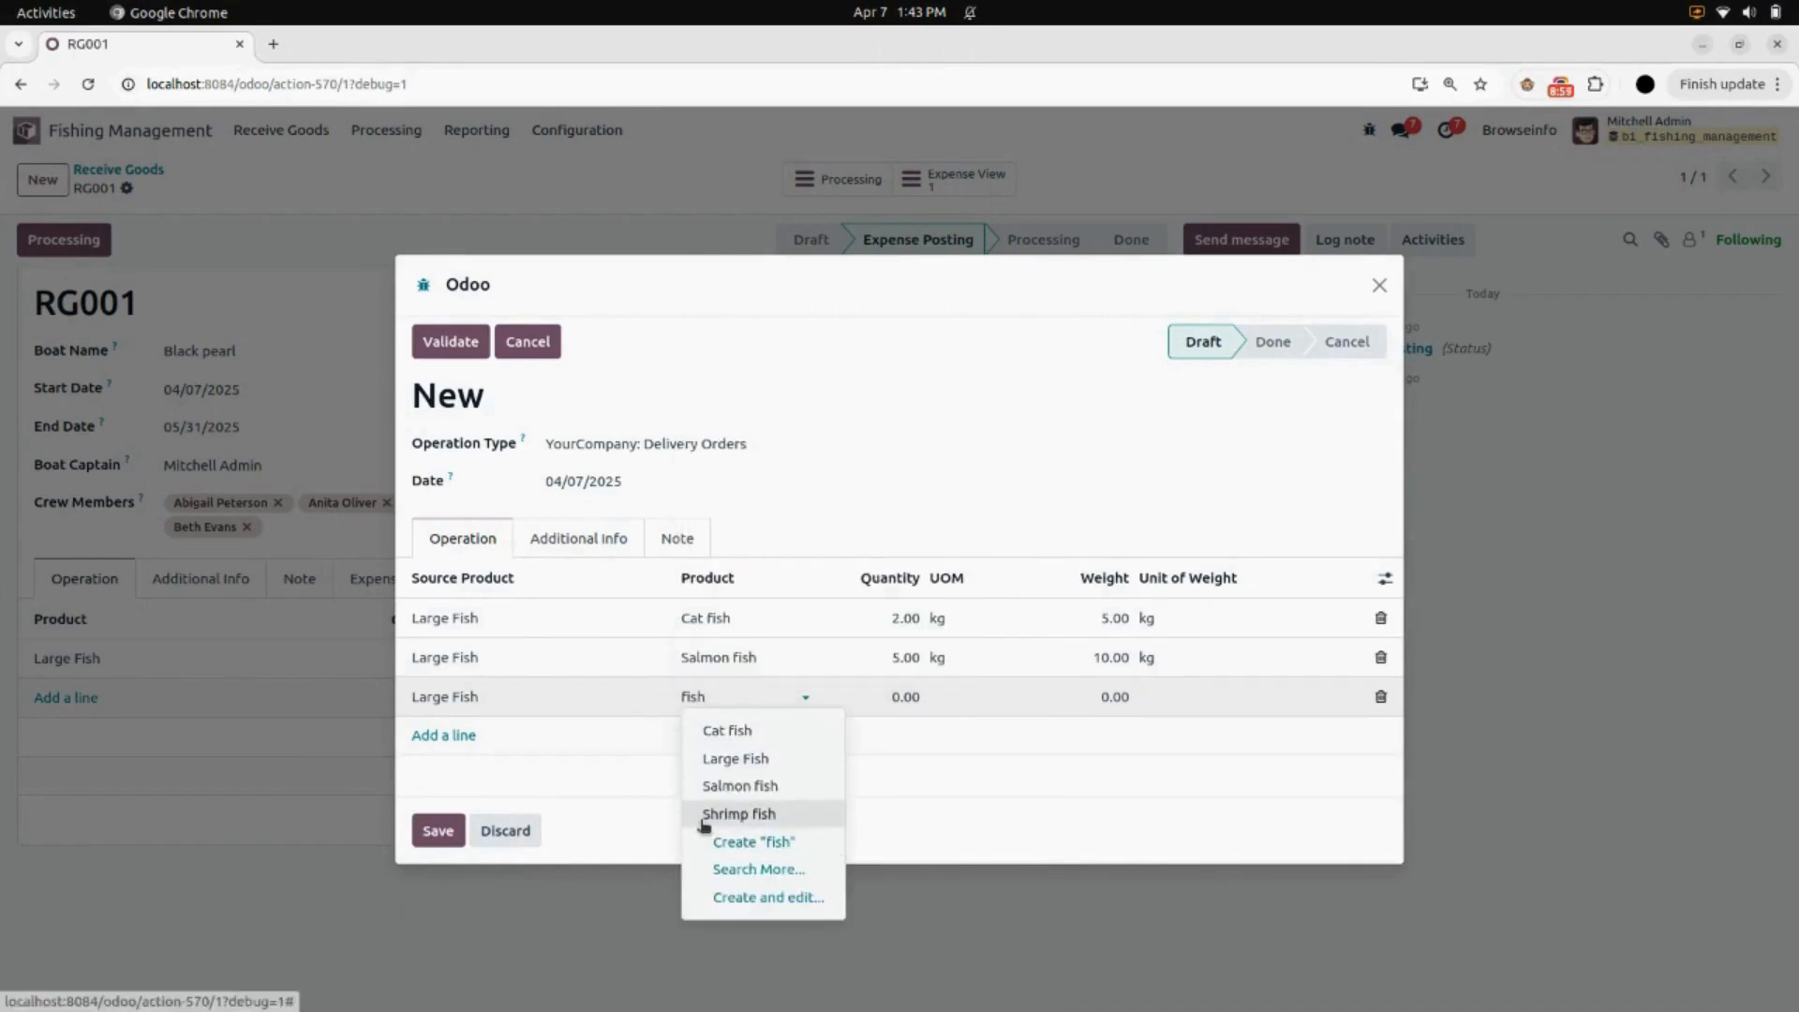
left_click(759, 822)
Step: Set the Shrimp fish line's quantity to 2 and its weight to 5 with kg as the unit of weight
left_click(906, 697)
type("2")
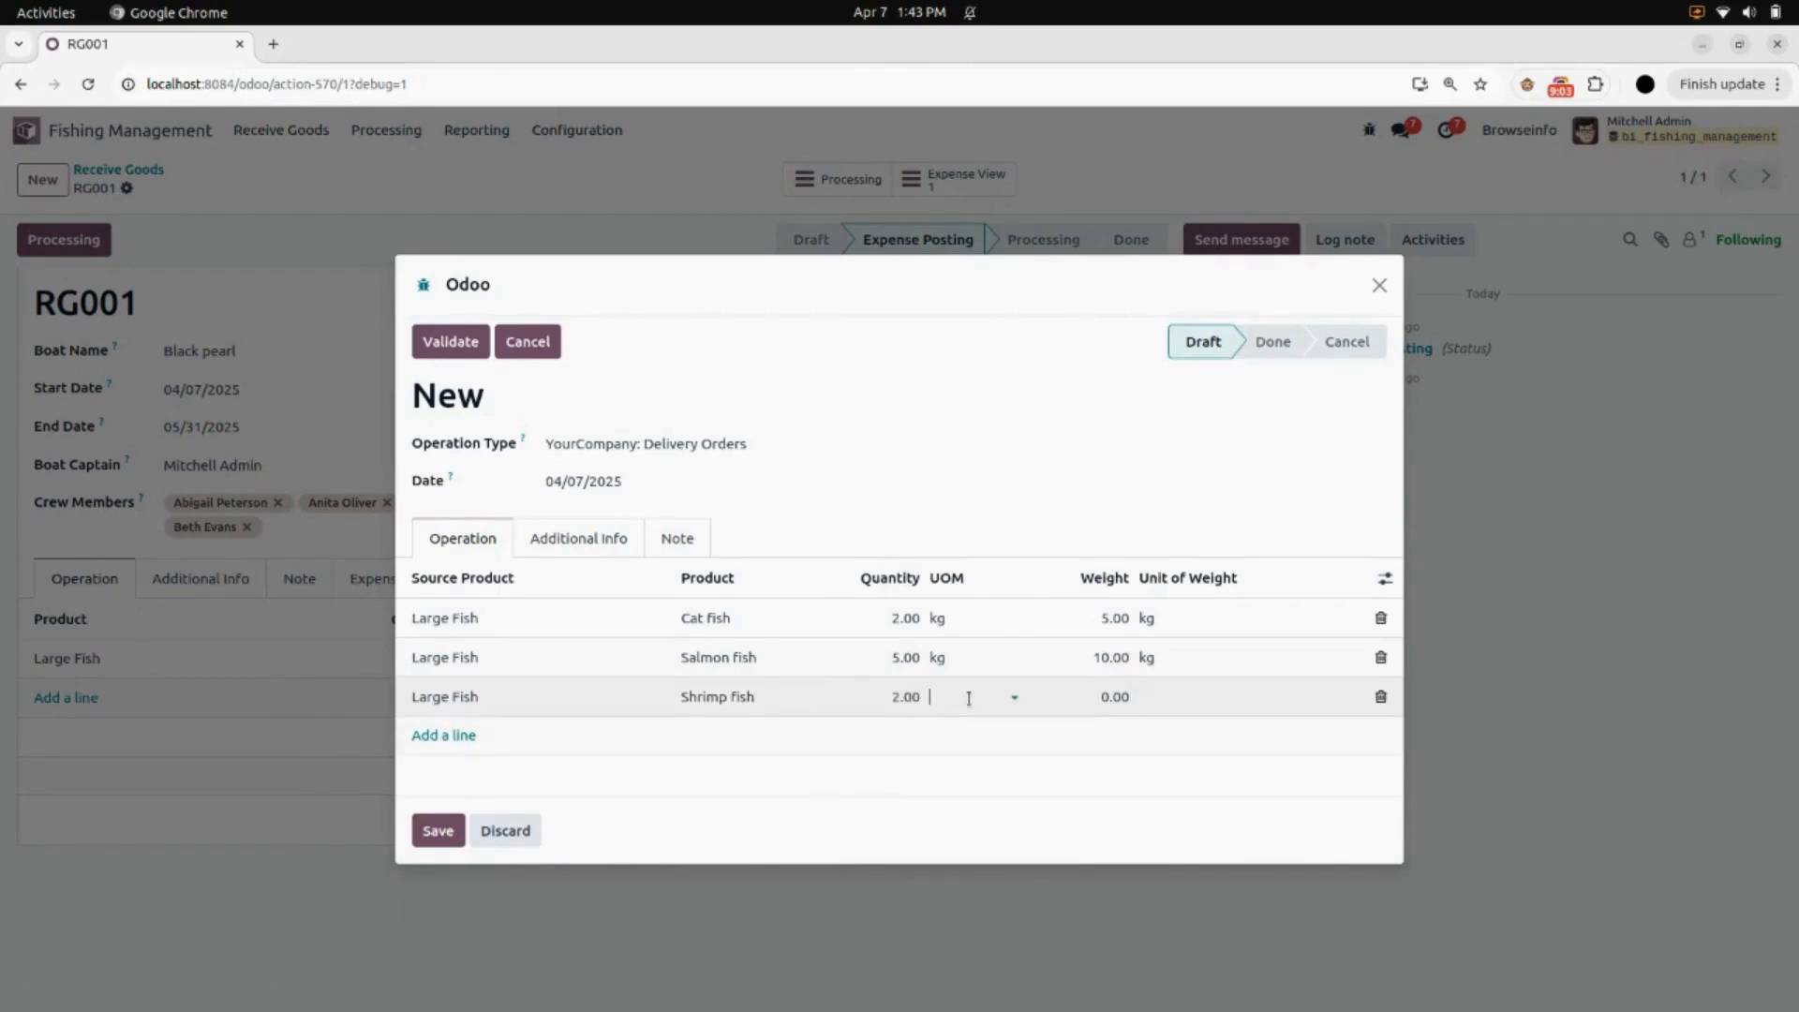
left_click(969, 698)
type("kg")
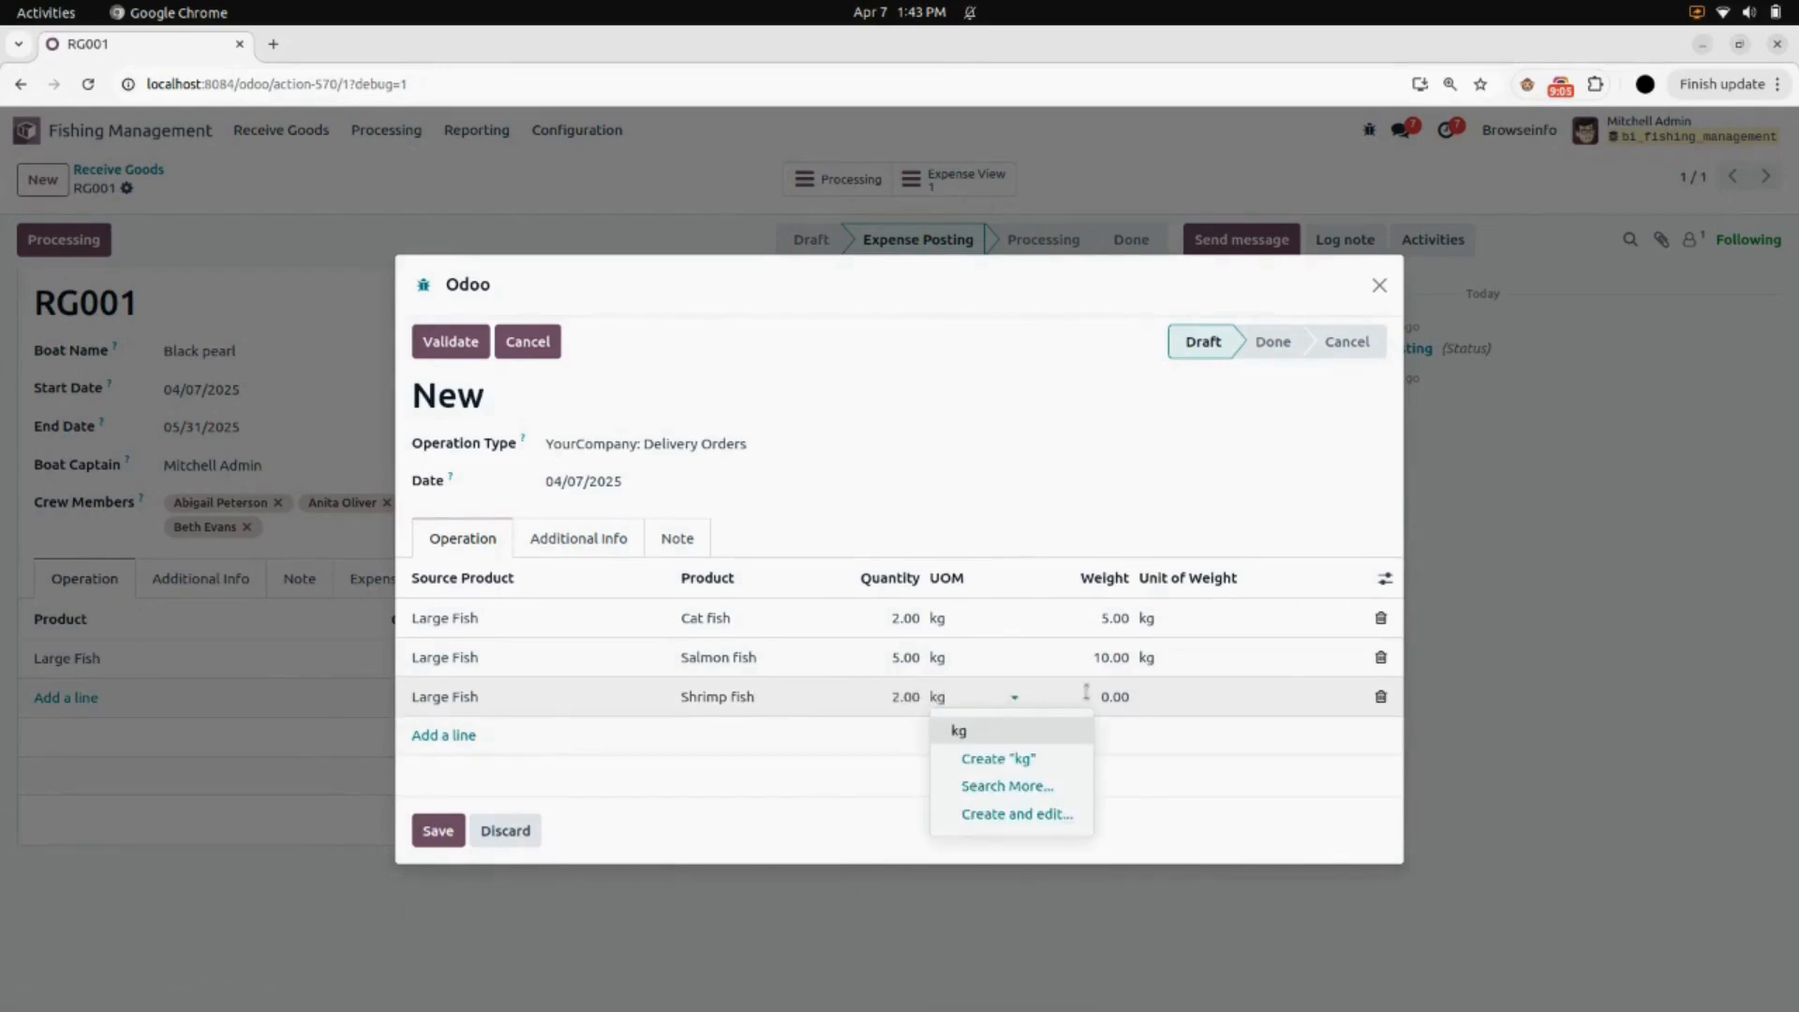
left_click(1086, 694)
type("5")
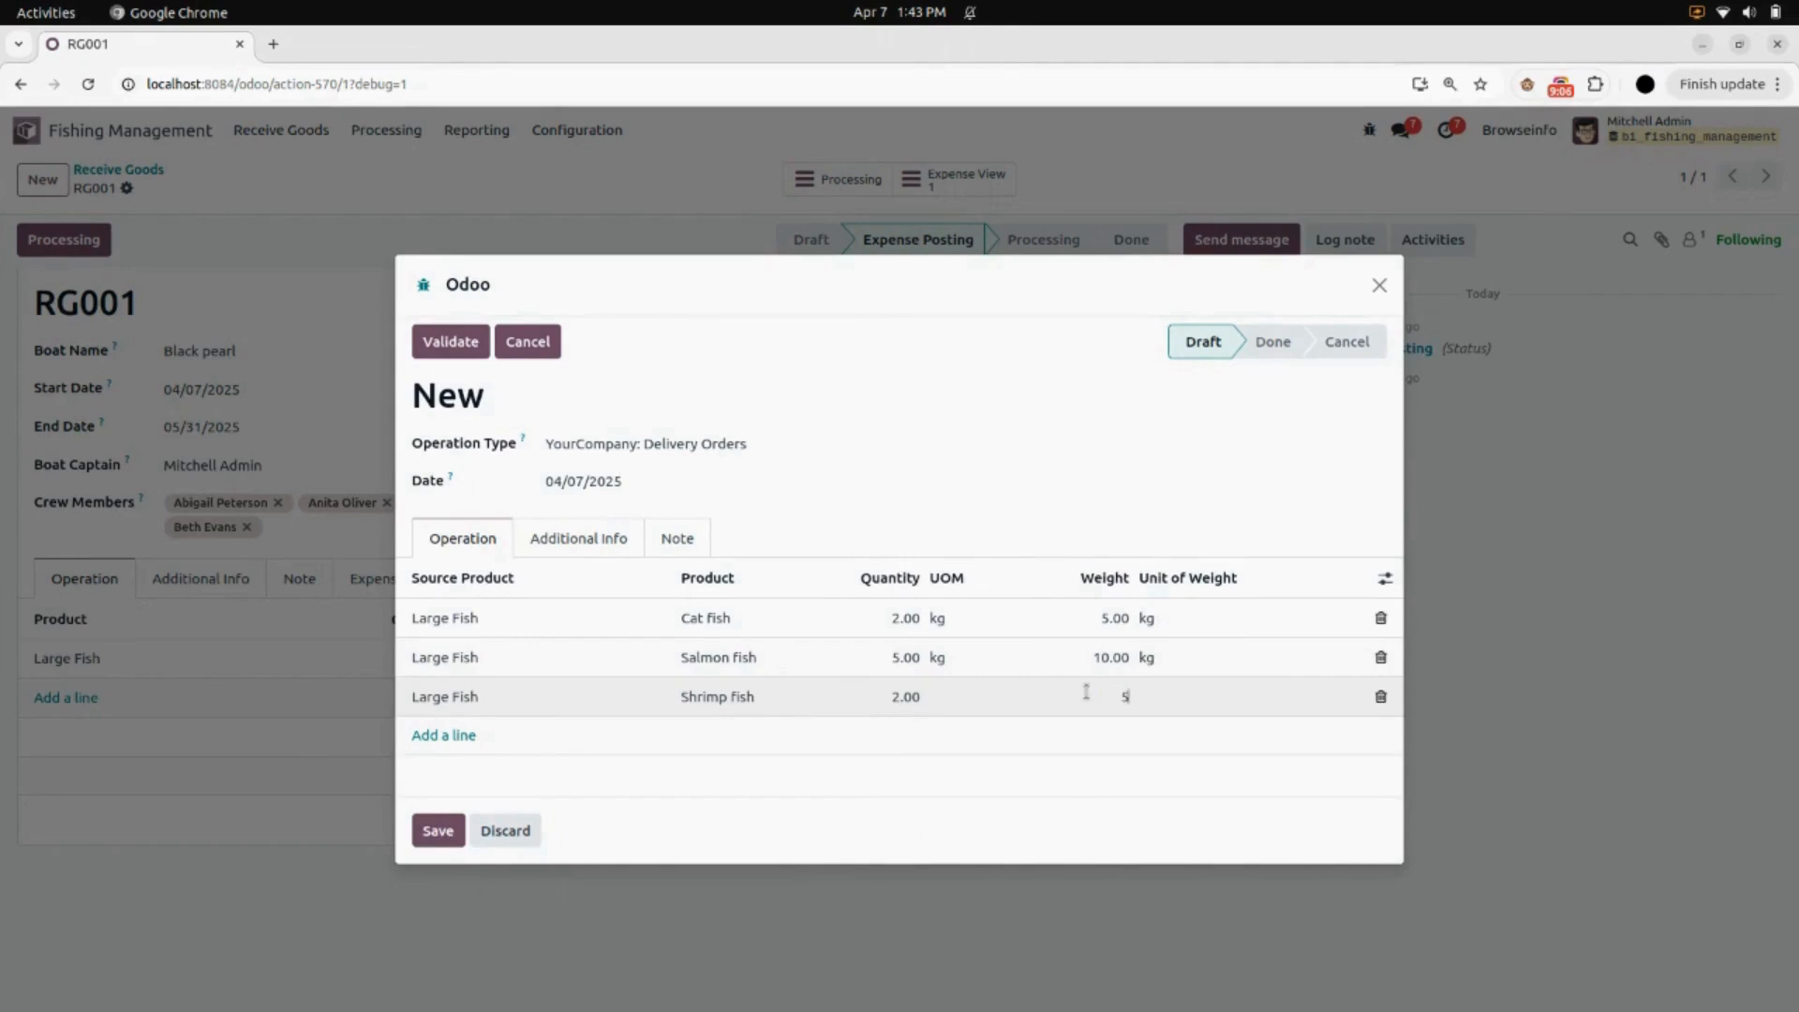
left_click(1160, 700)
type("k")
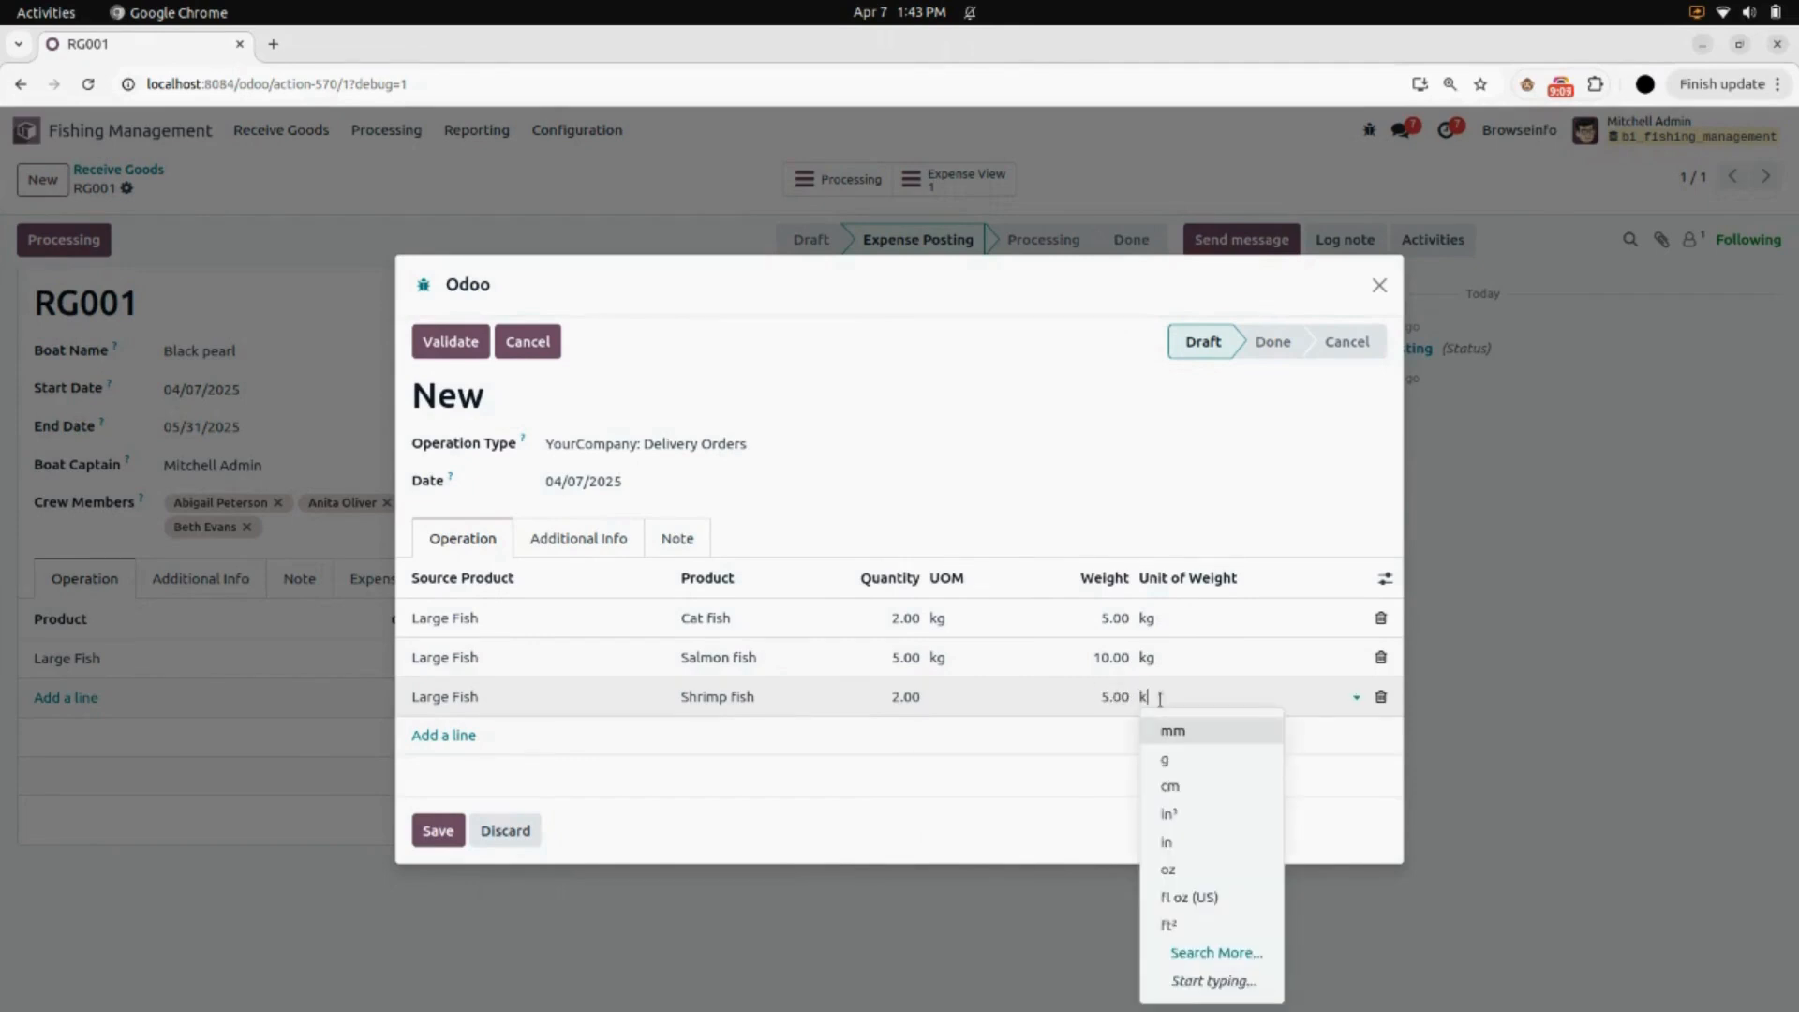
type("g")
left_click(1178, 732)
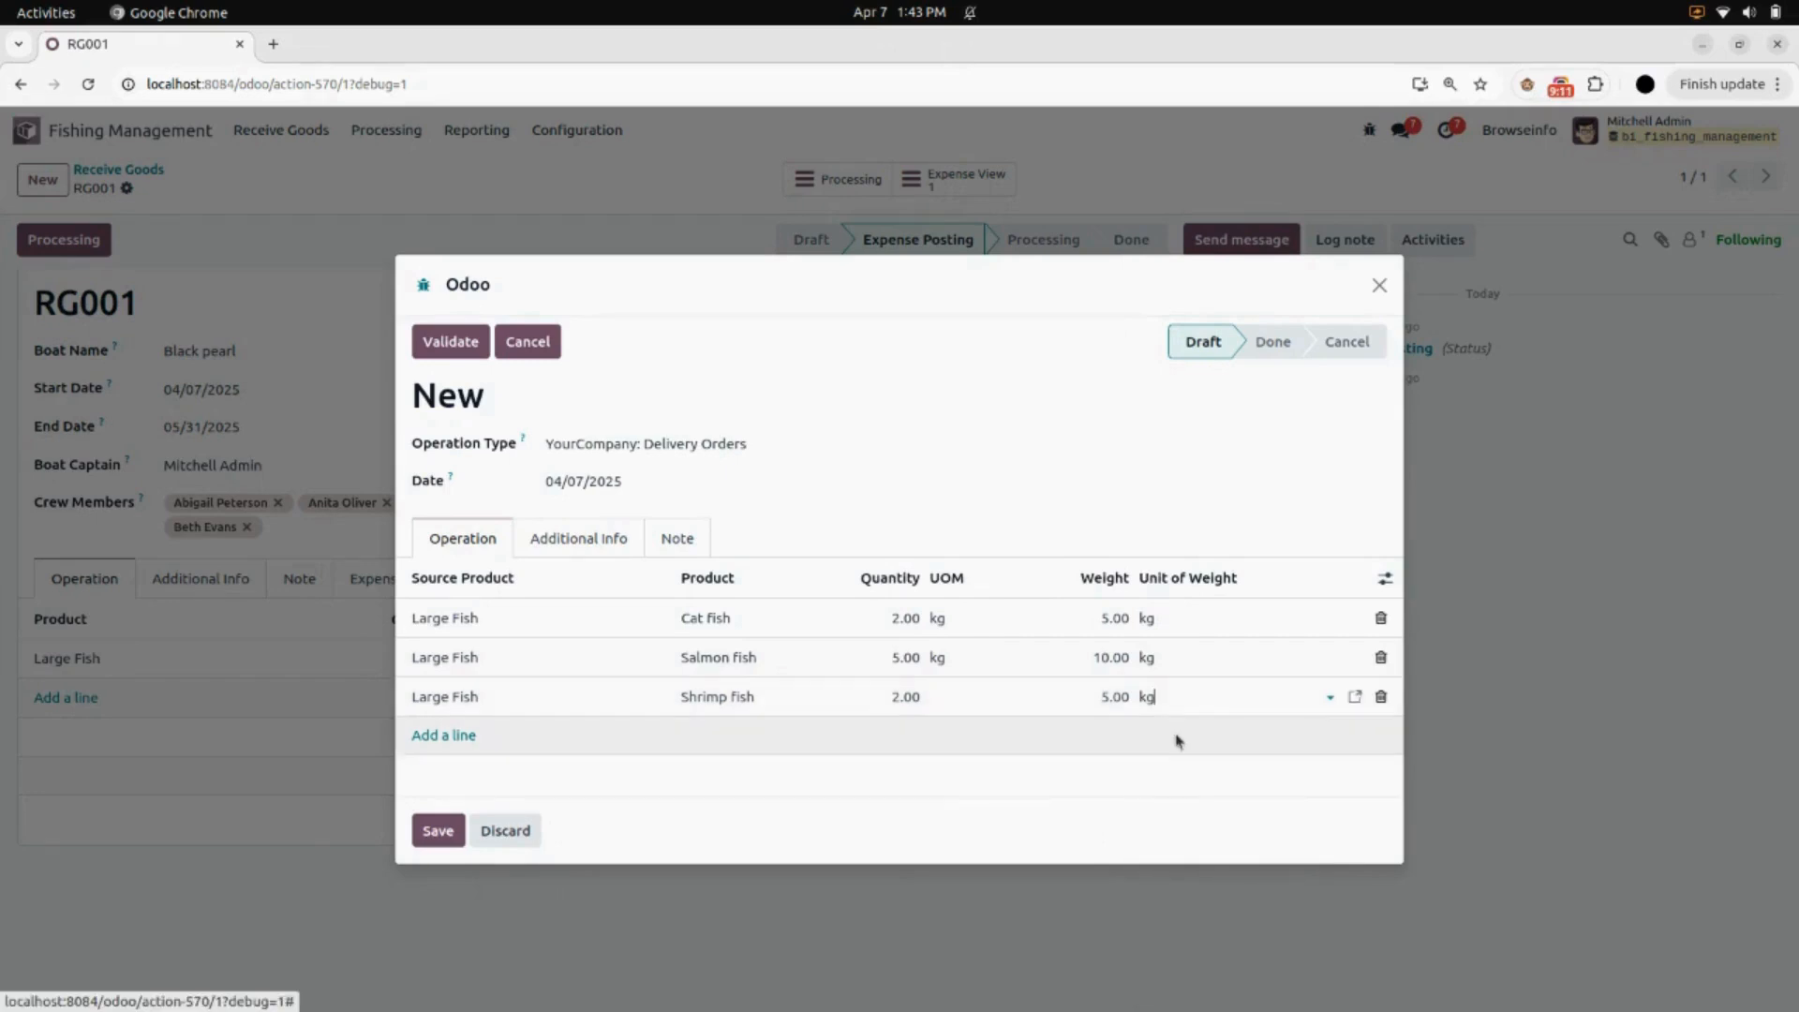
Step: Set the Shrimp fish line's unit of measure to kg and save the new processing record
left_click(959, 696)
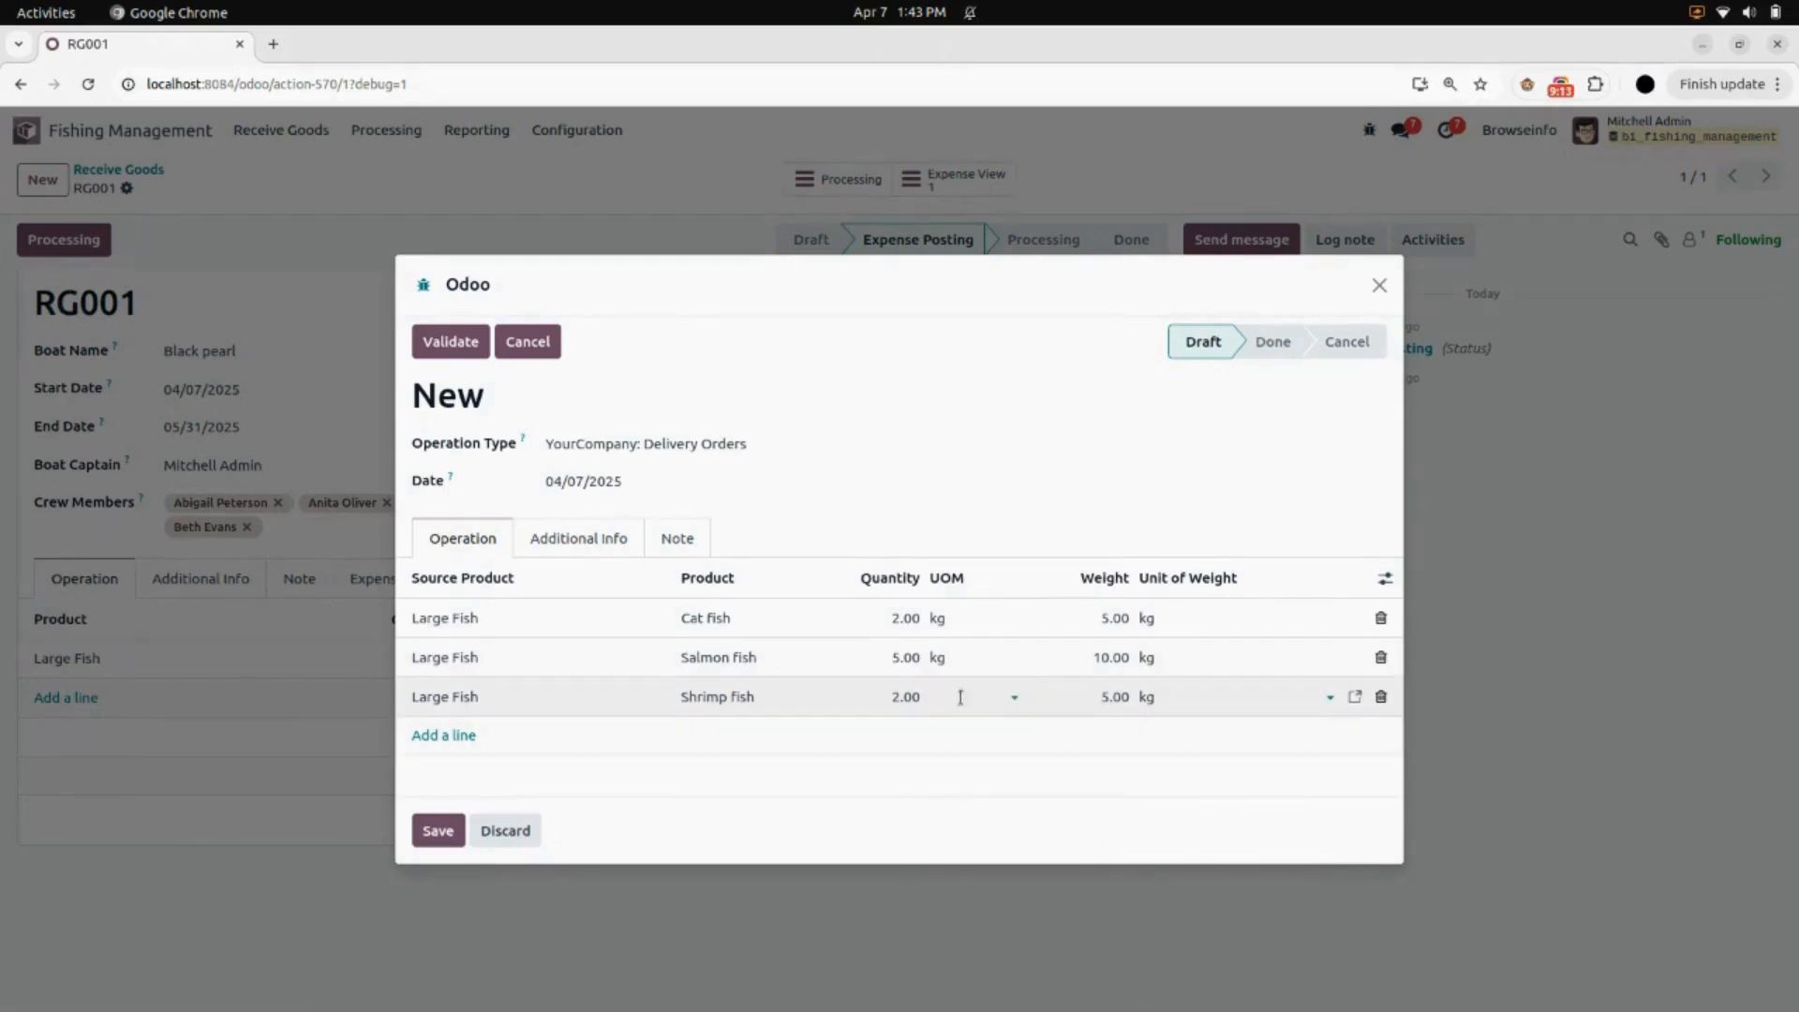
type("kg")
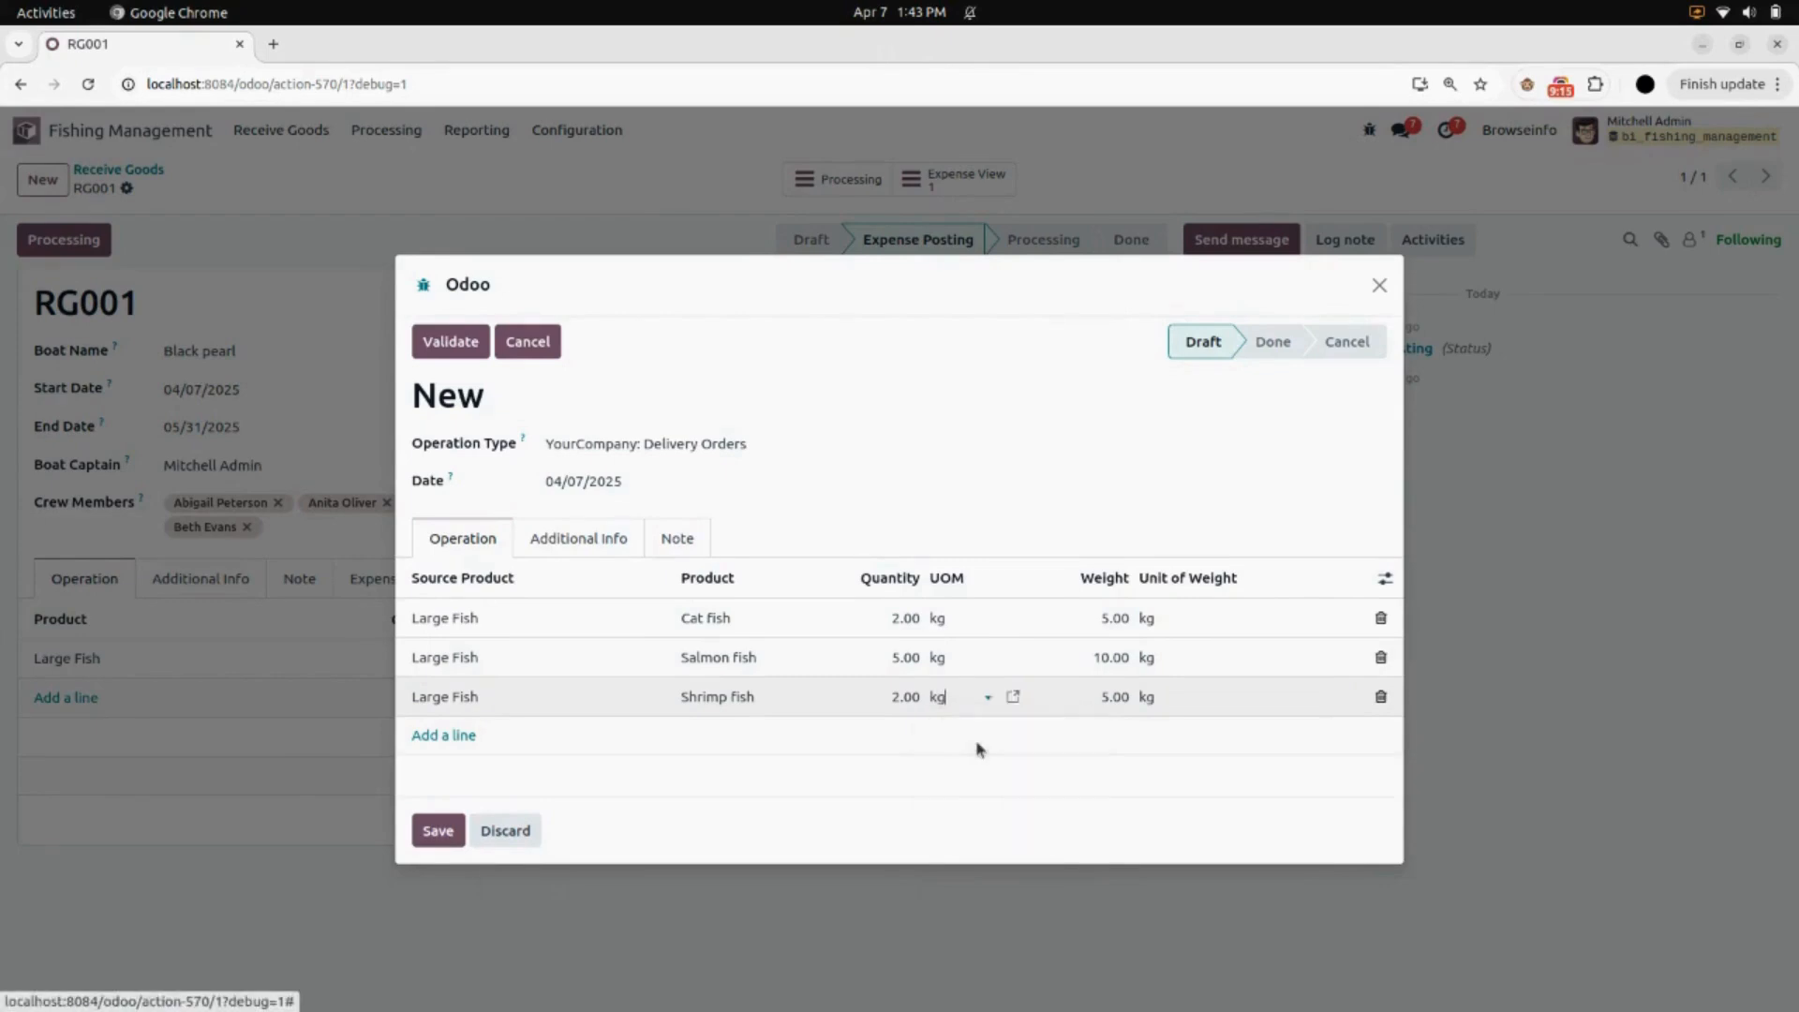
left_click(975, 736)
left_click(850, 796)
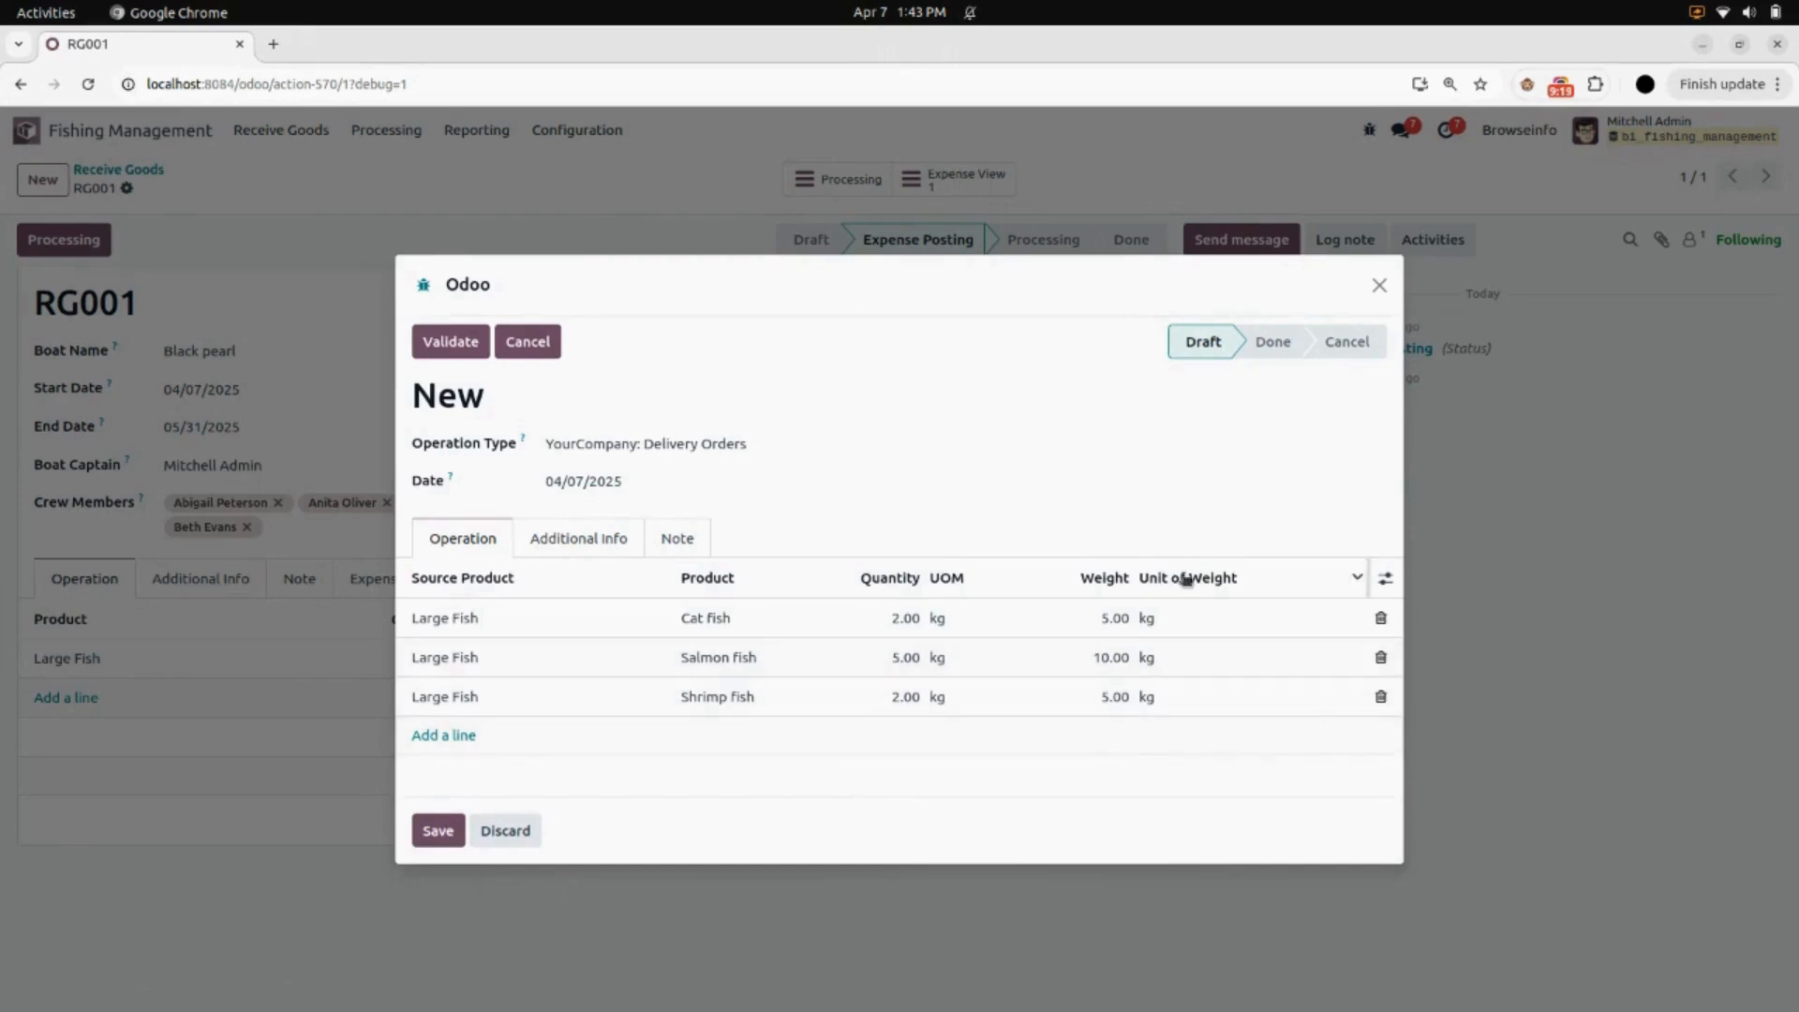
left_click(436, 831)
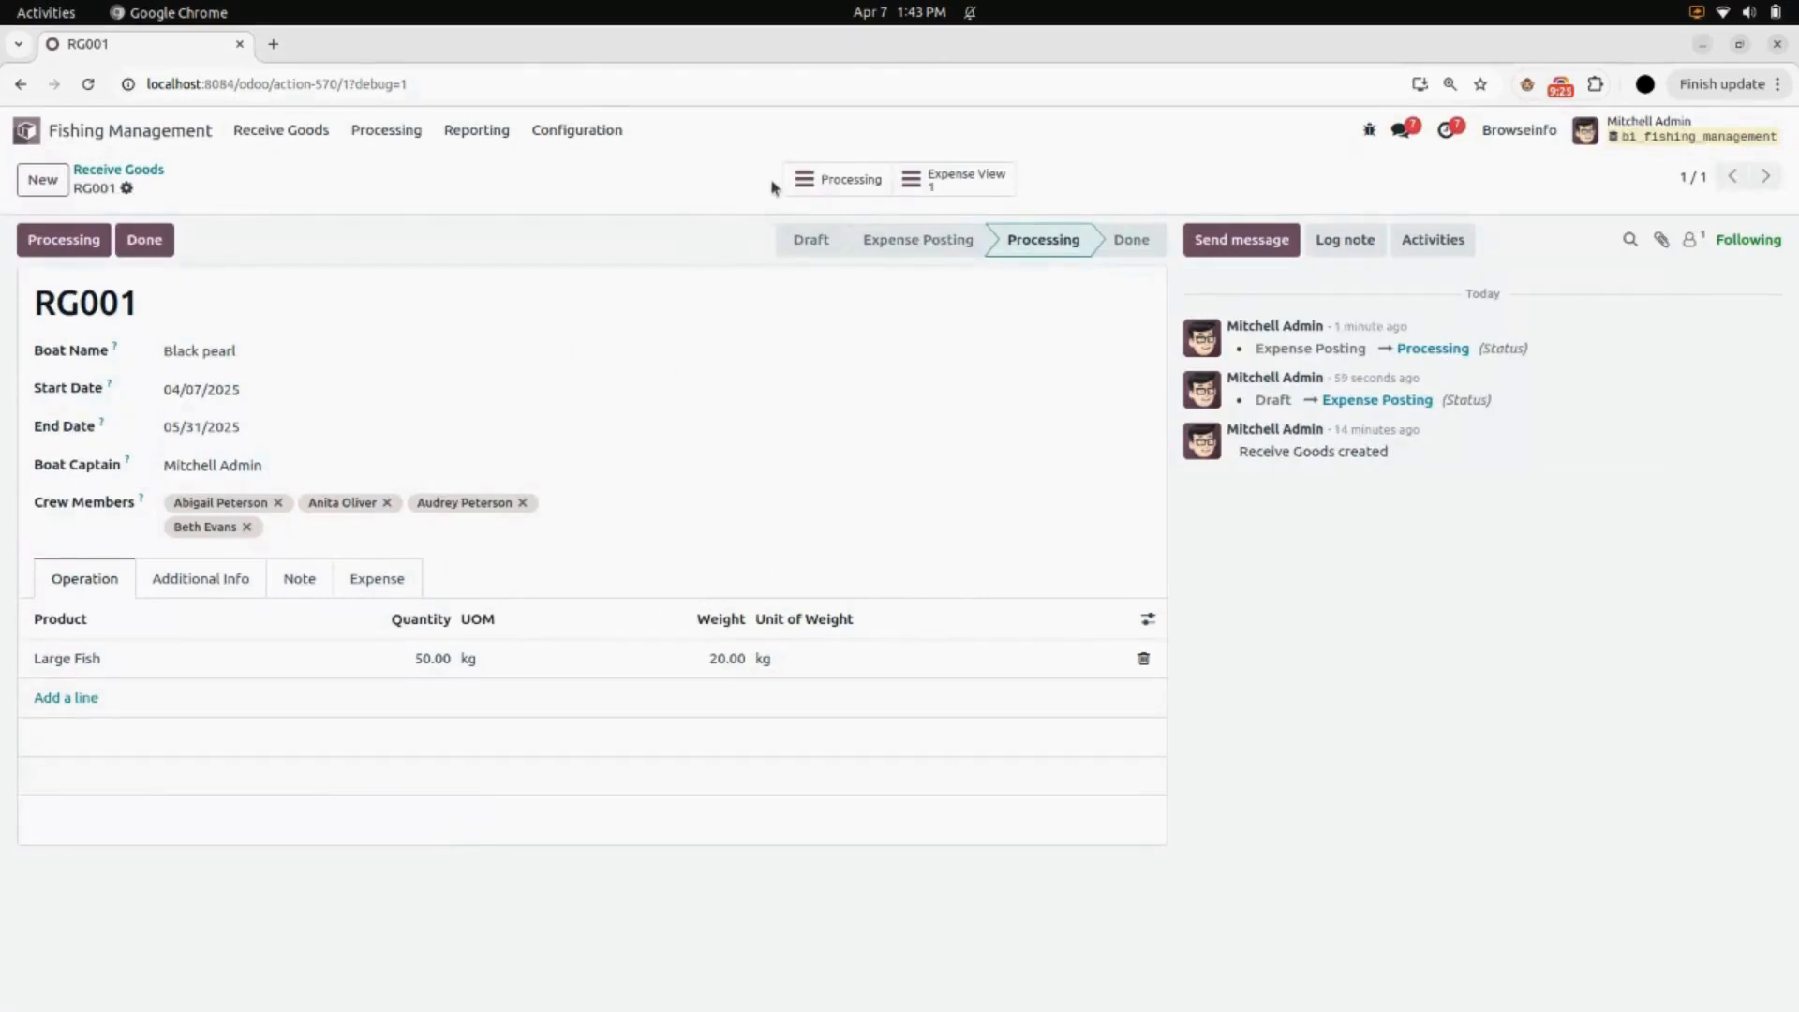
Step: Change the operation type of RG001's processing record PRO001 to YourCompany: Receipts and return to RG001
left_click(846, 190)
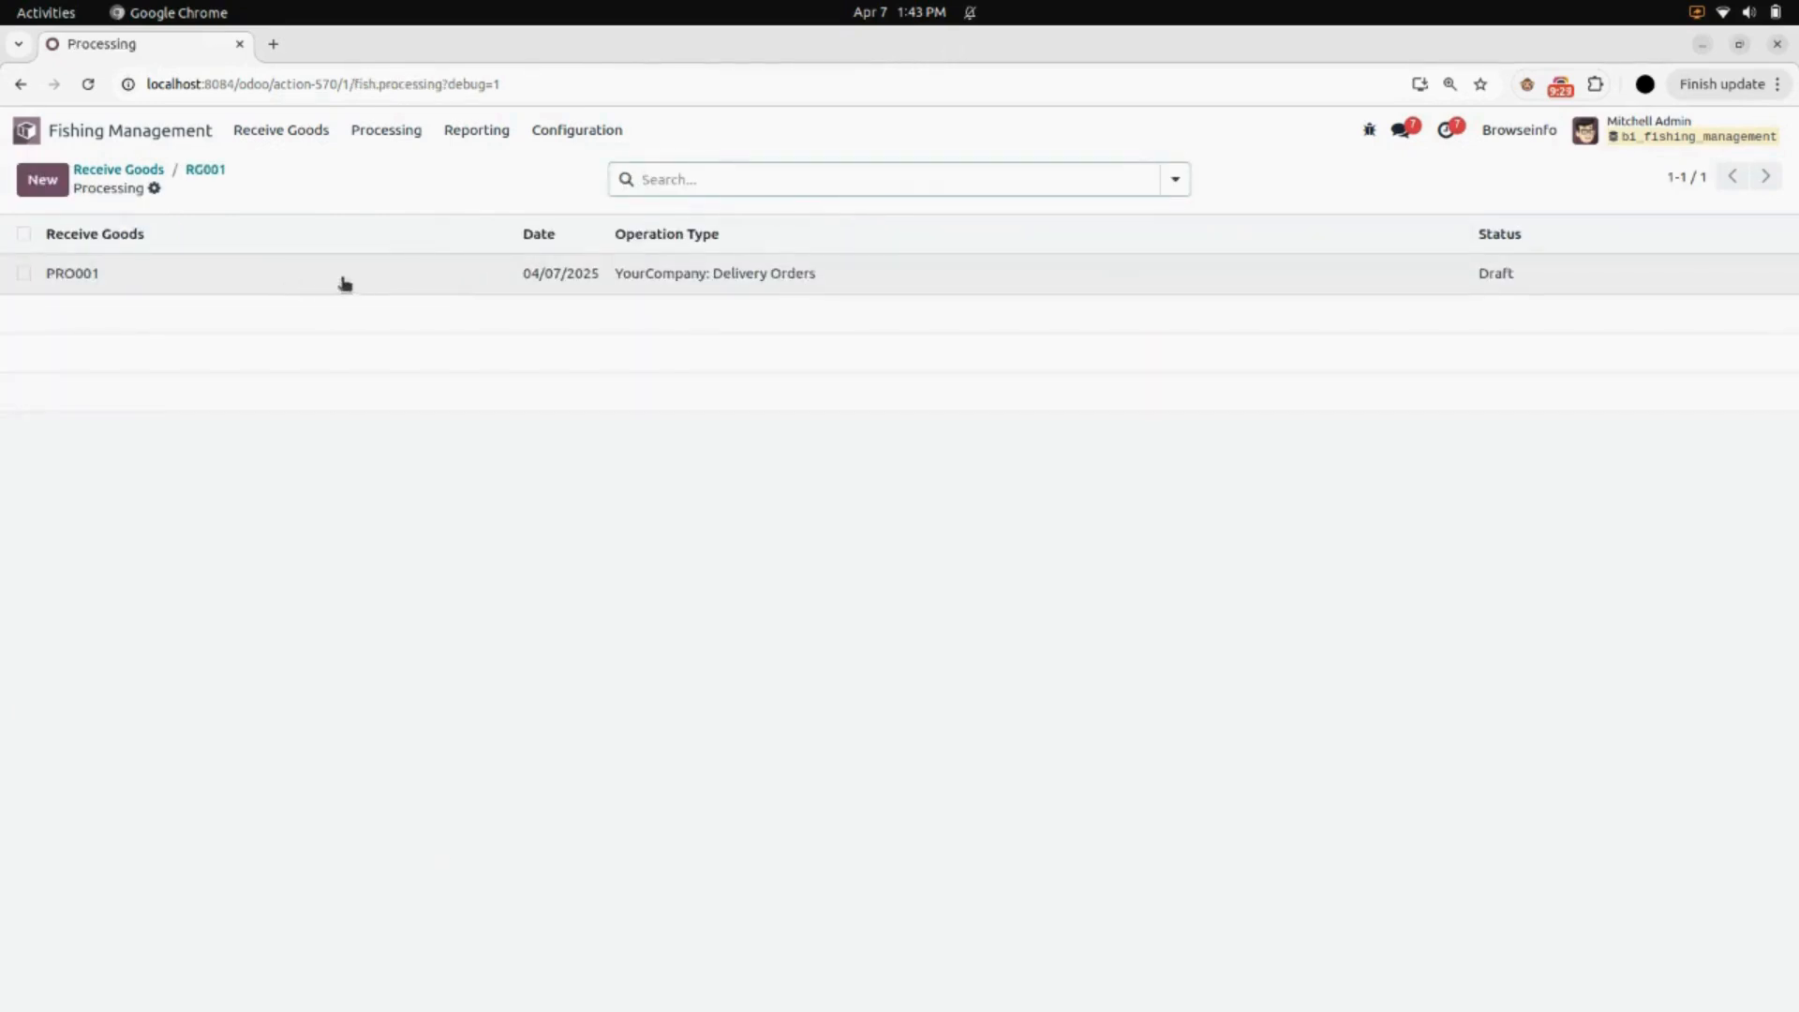
left_click(382, 286)
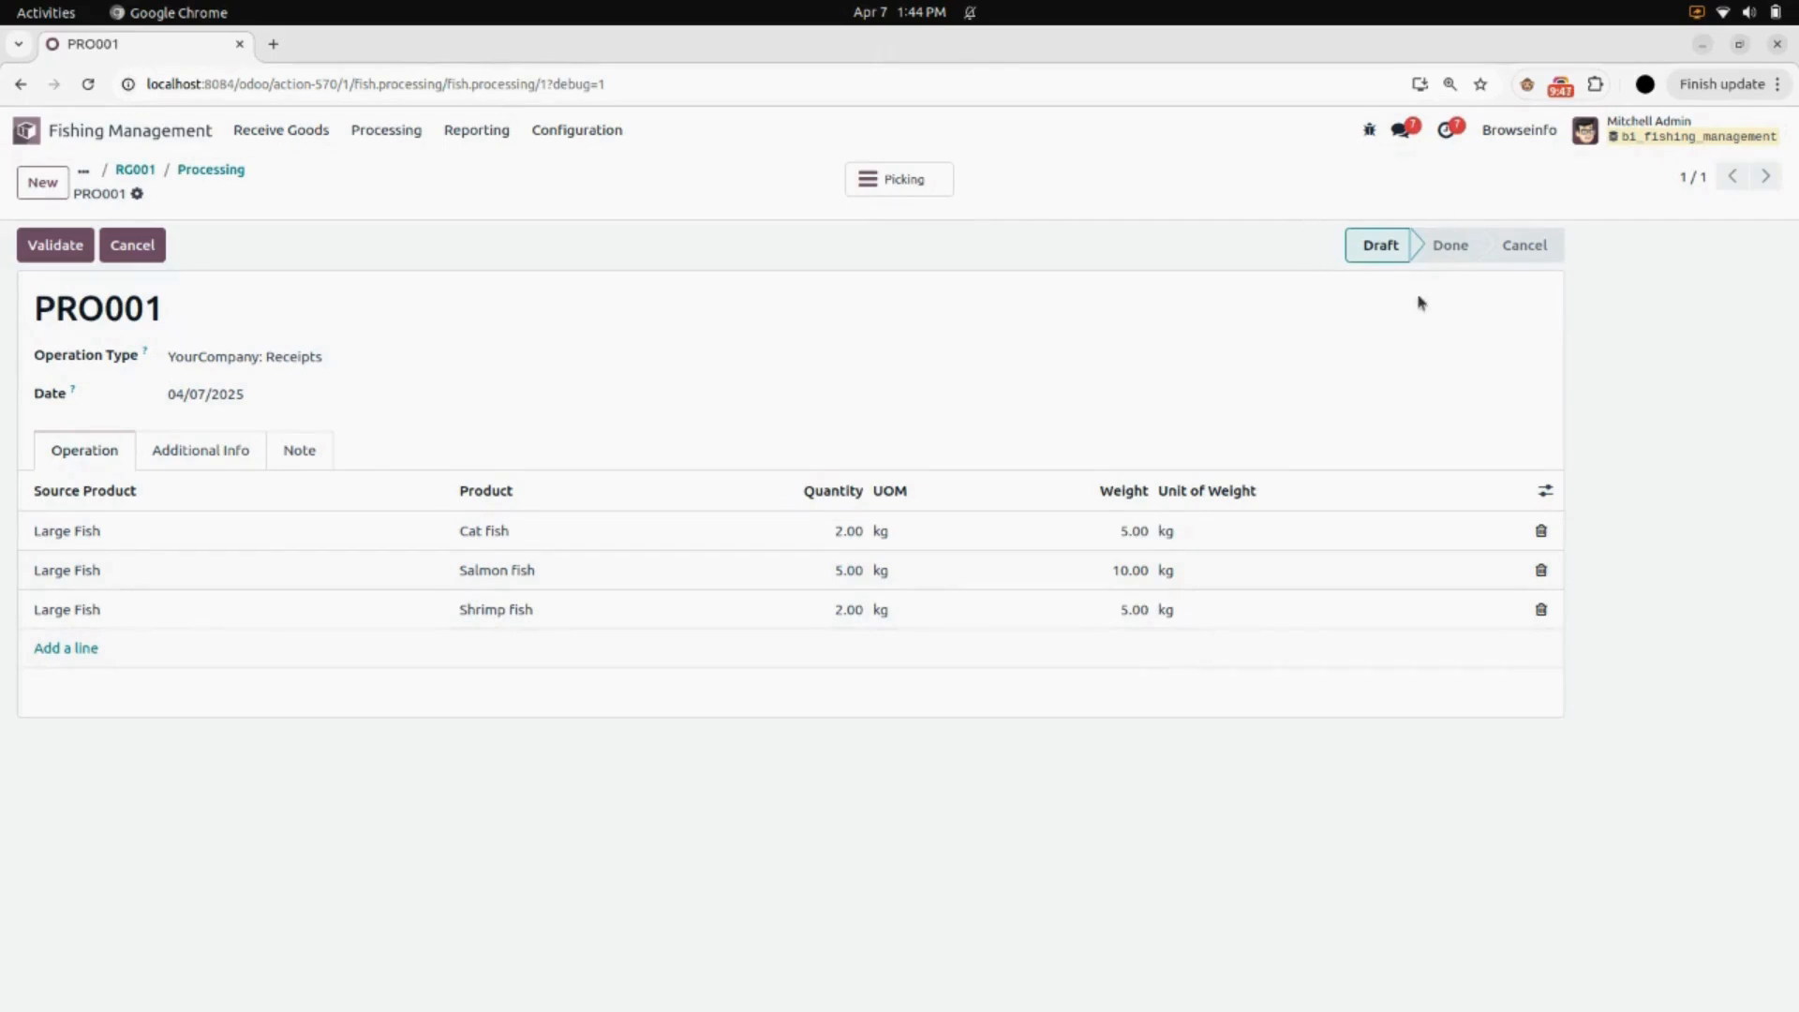
left_click(153, 170)
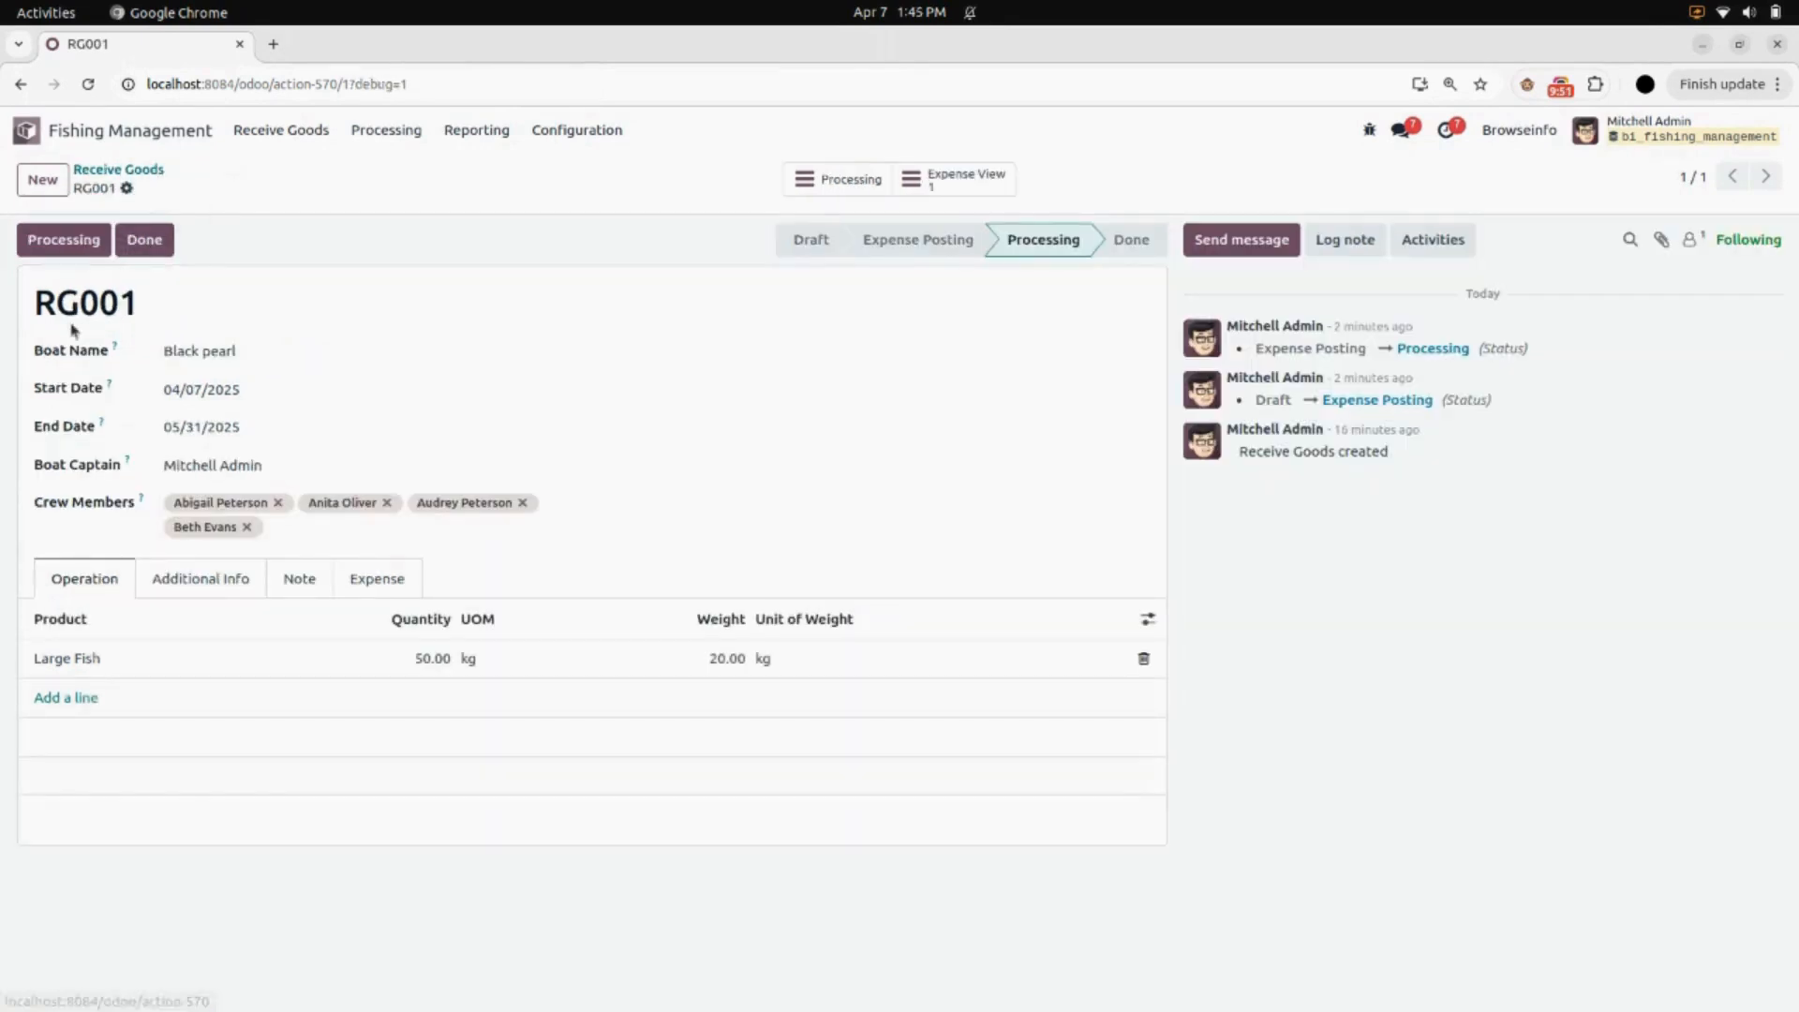
Step: Try to mark RG001 as done while its processing record is still in draft
left_click(165, 240)
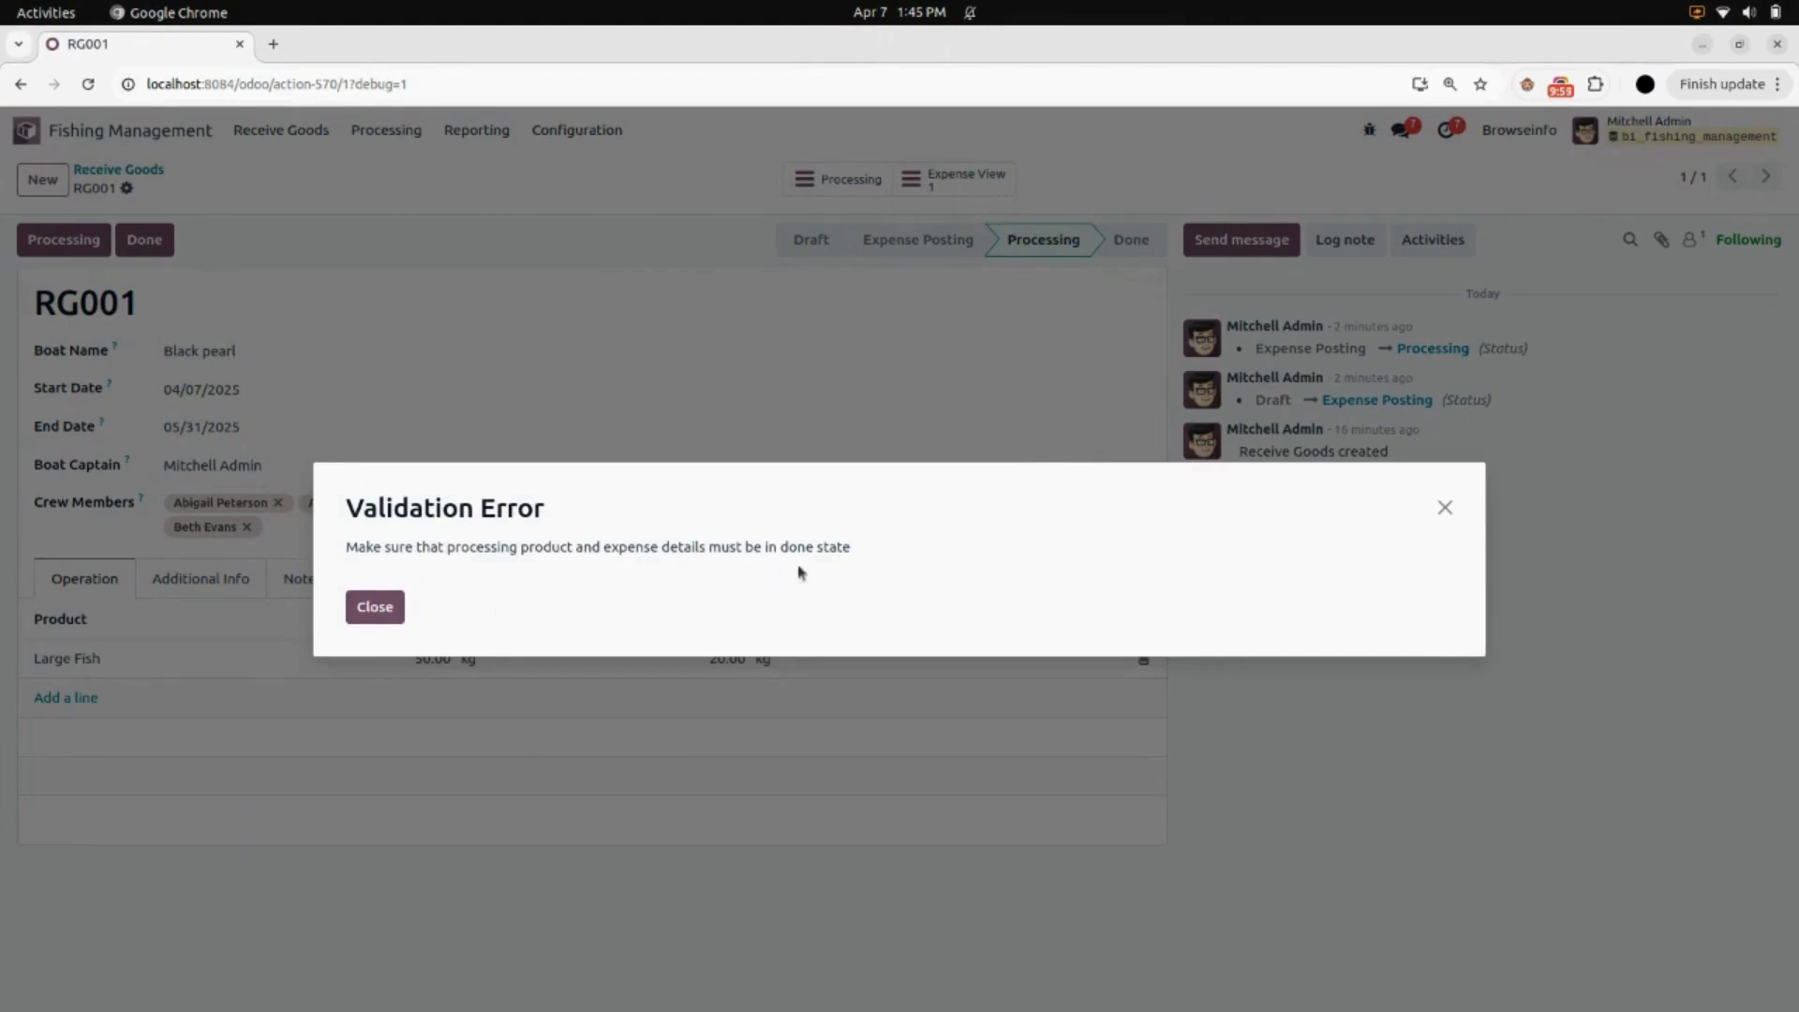
left_click(399, 620)
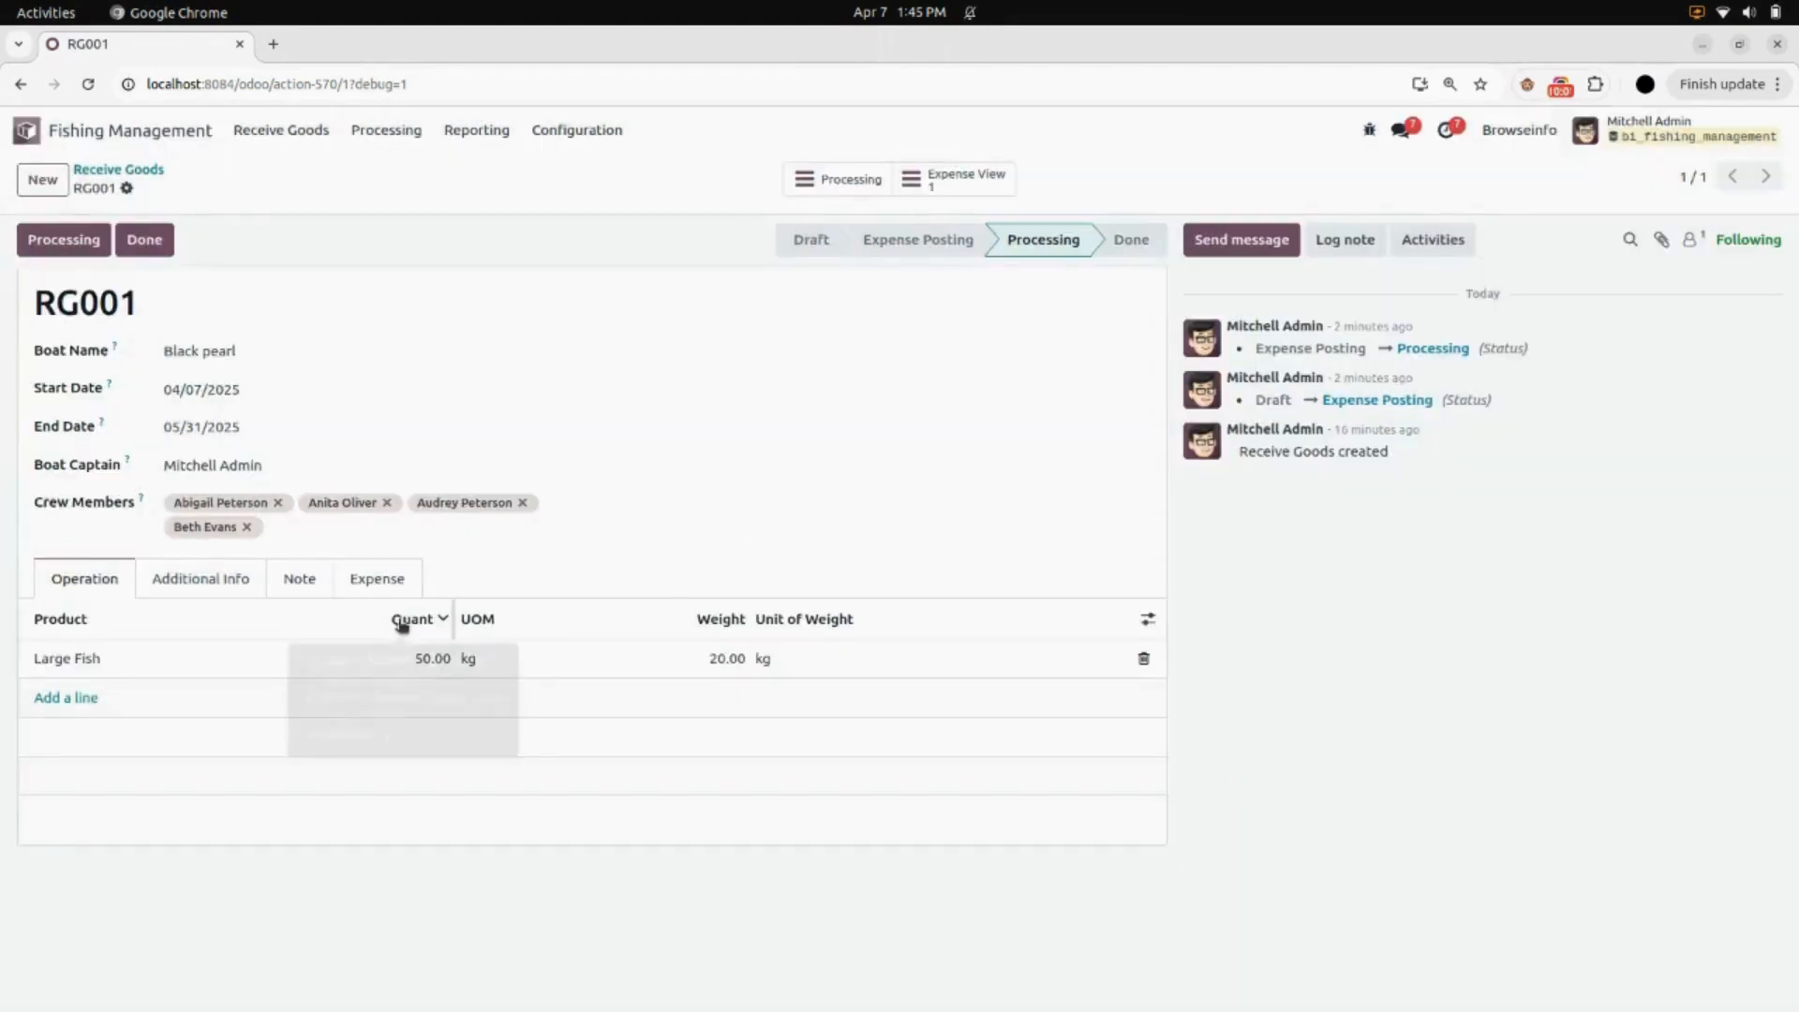
Step: Validate processing record PRO001 and mark its receive goods record RG001 as done
left_click(801, 179)
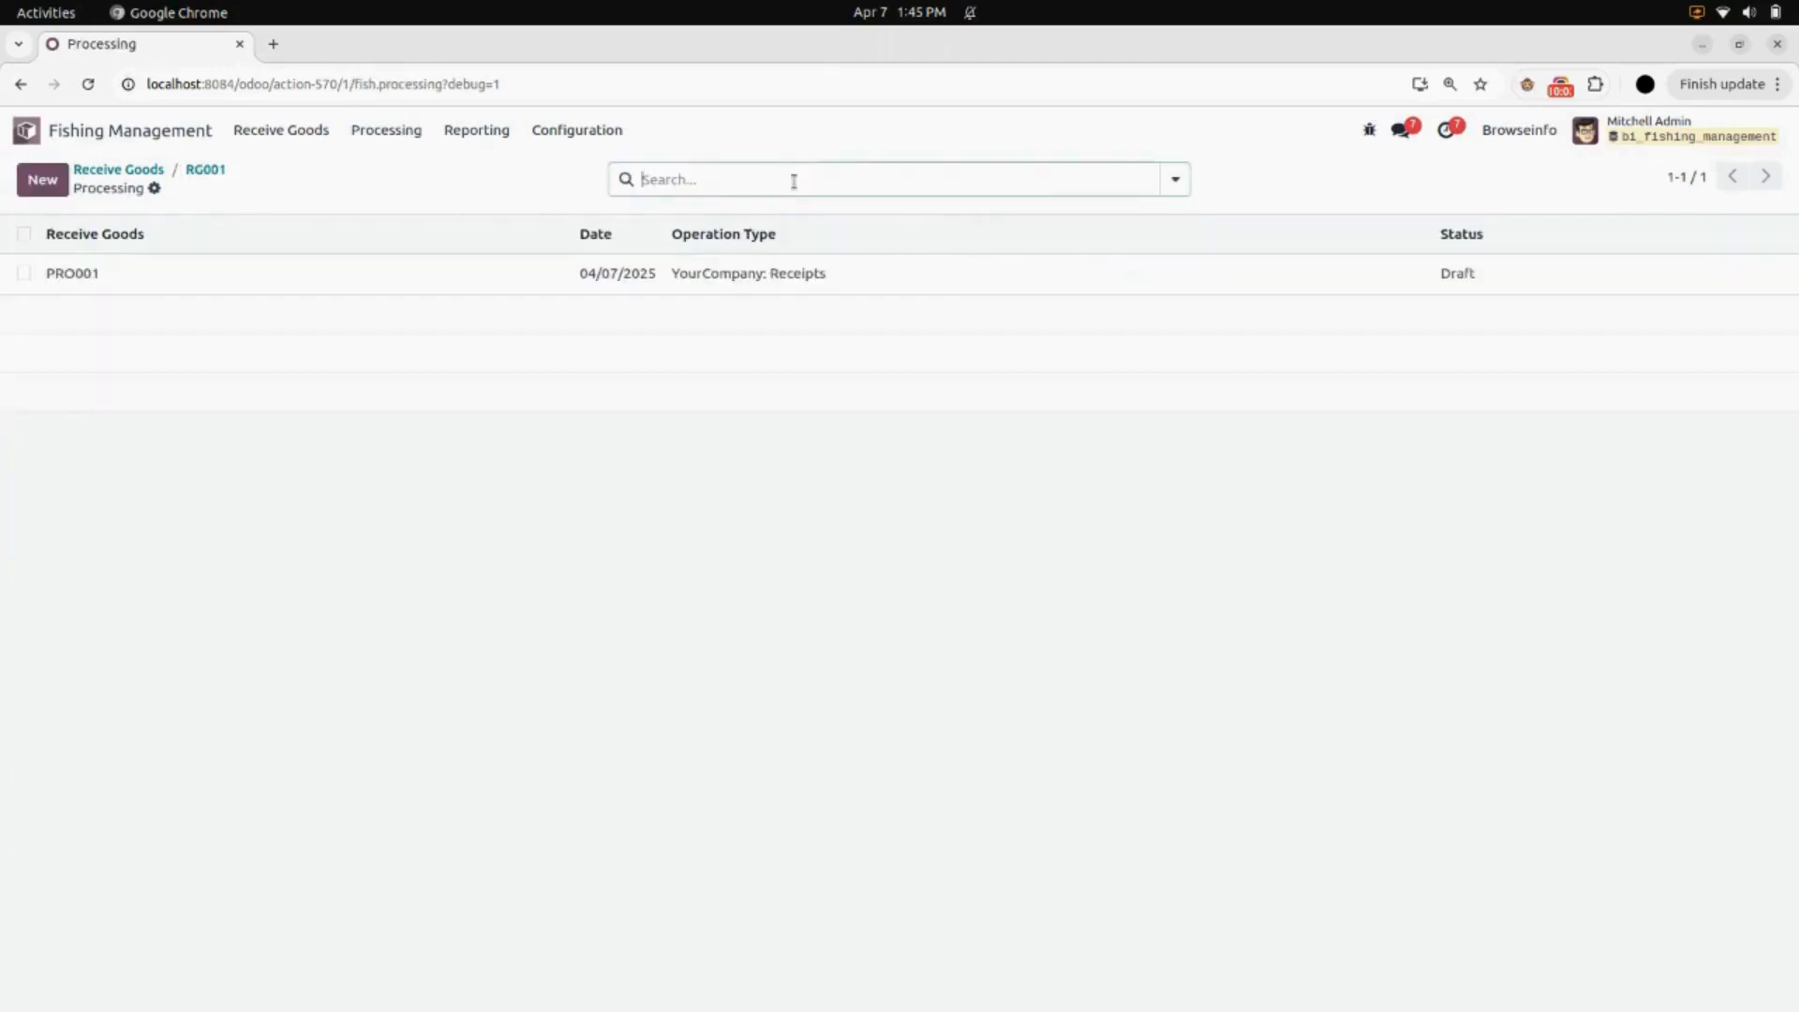
left_click(815, 274)
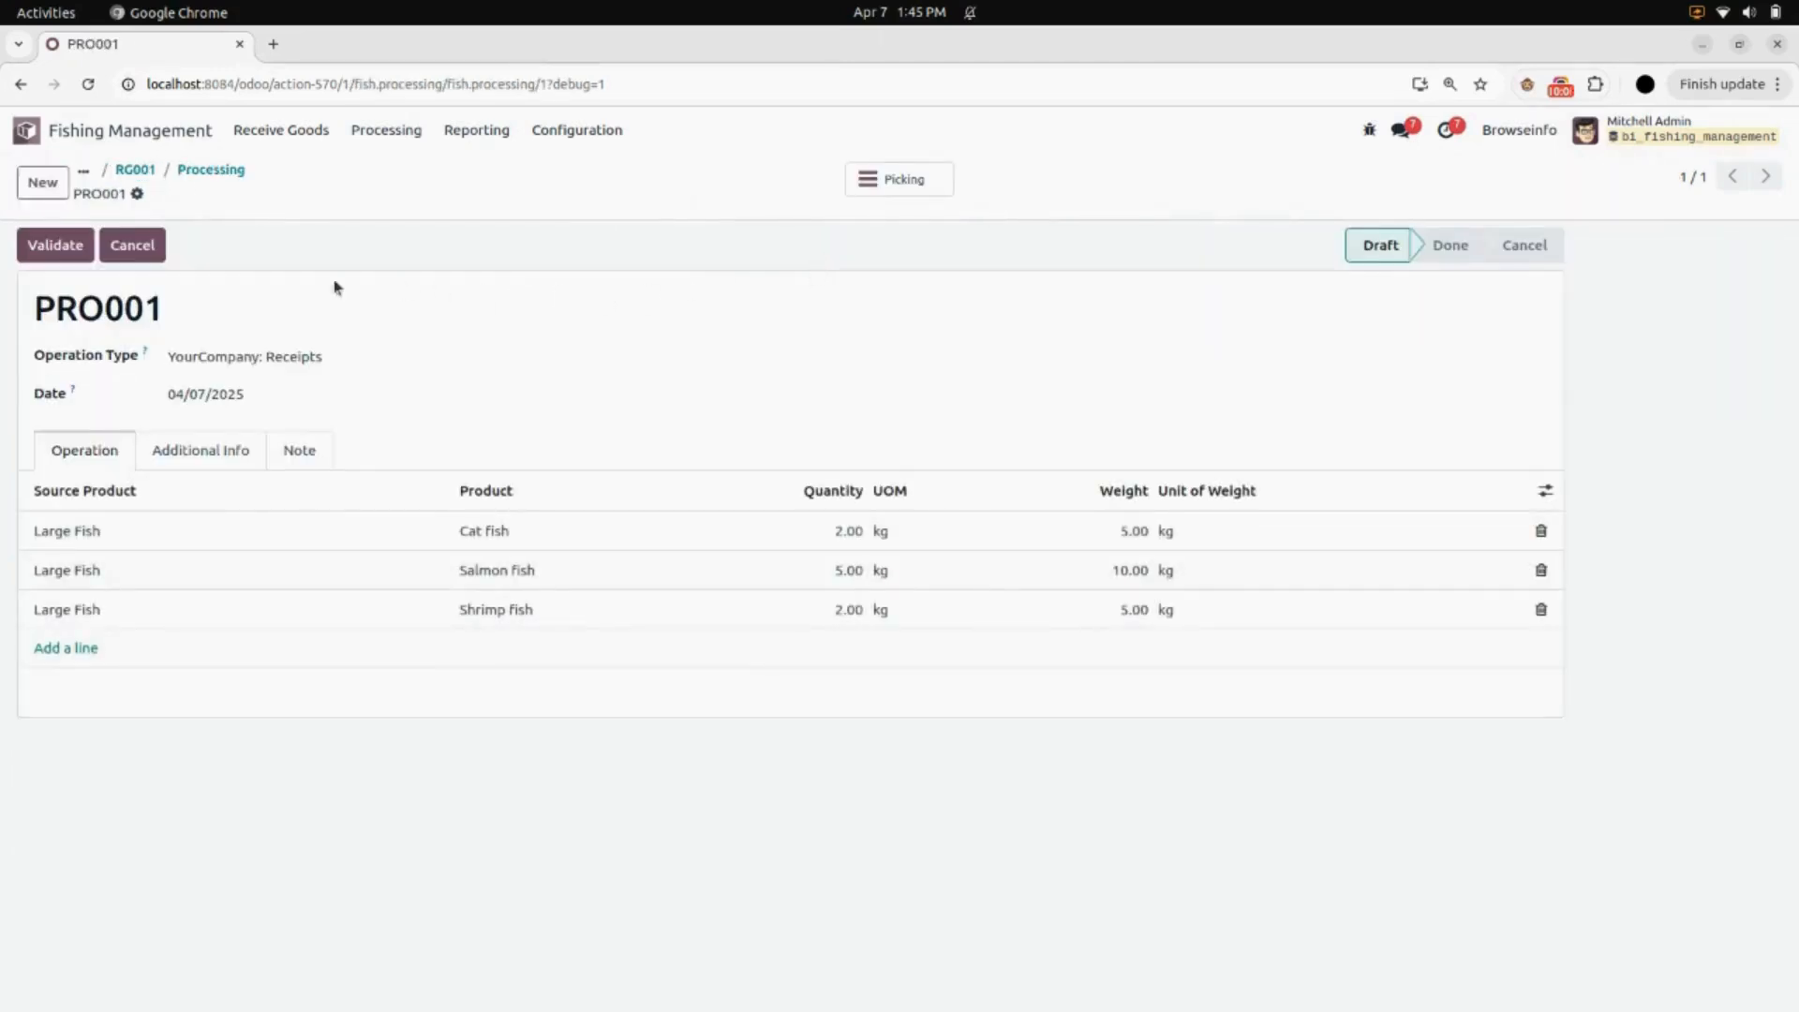
left_click(58, 251)
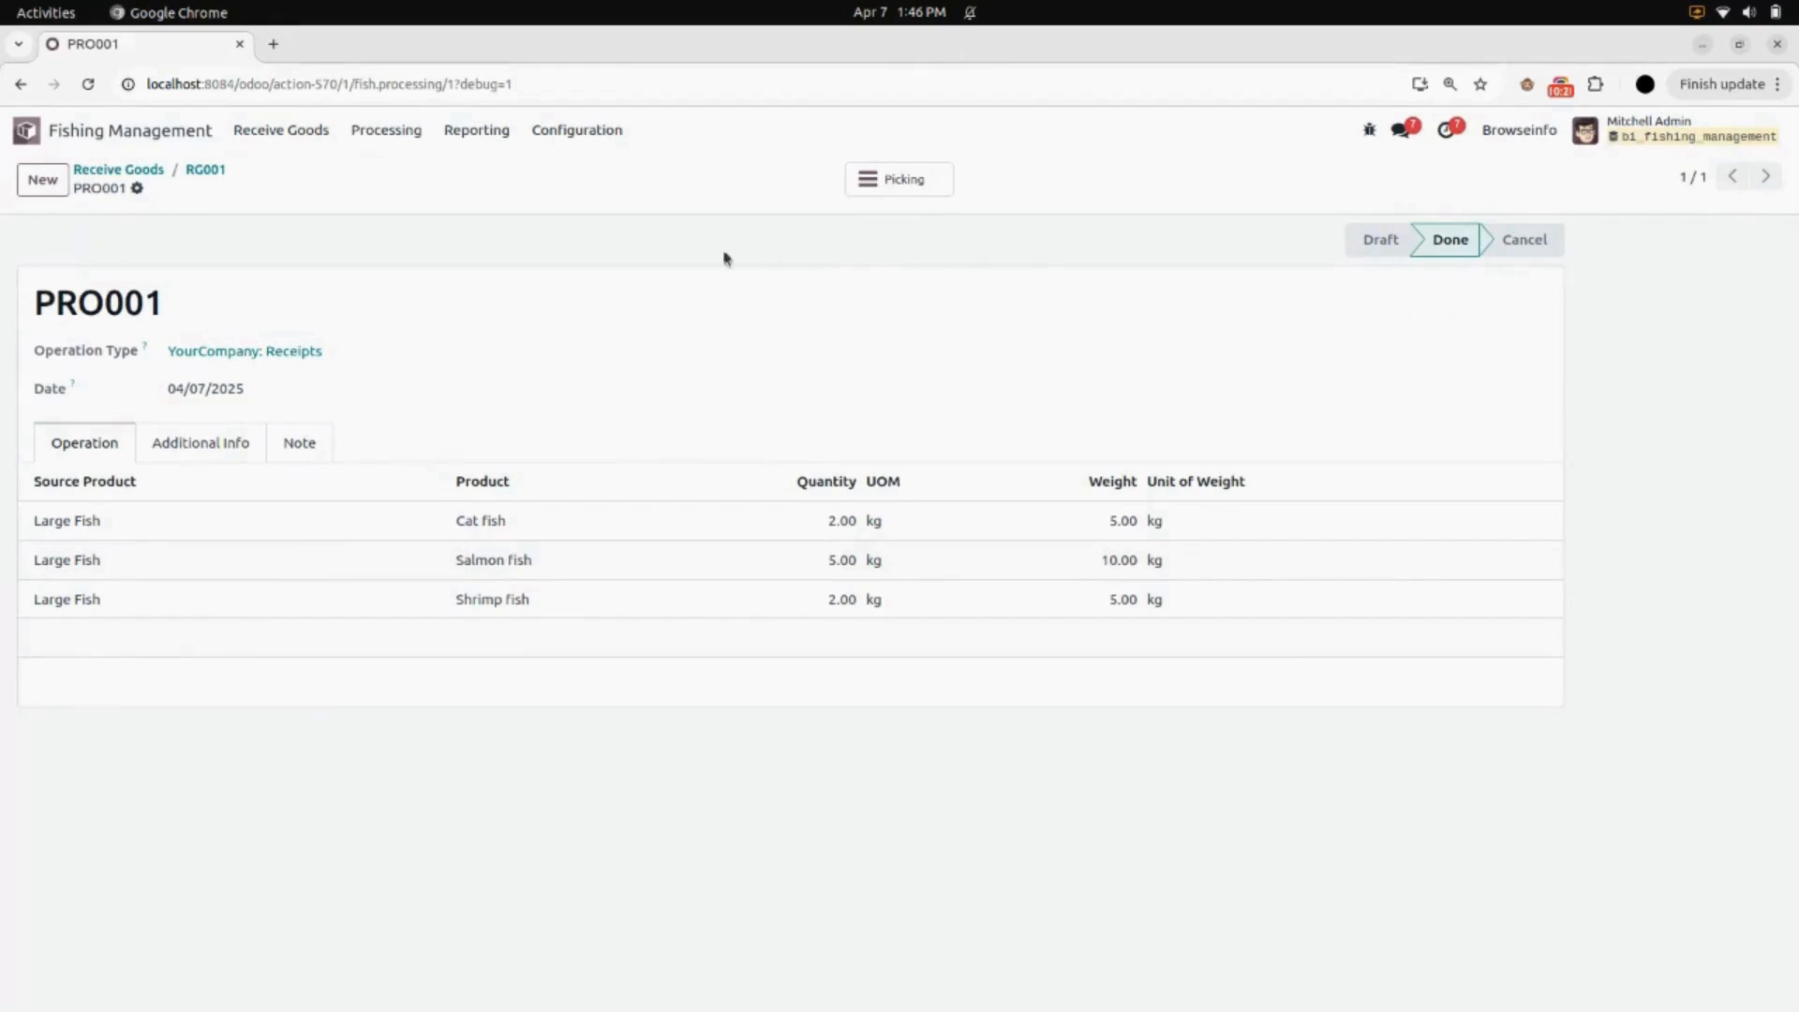
left_click(221, 171)
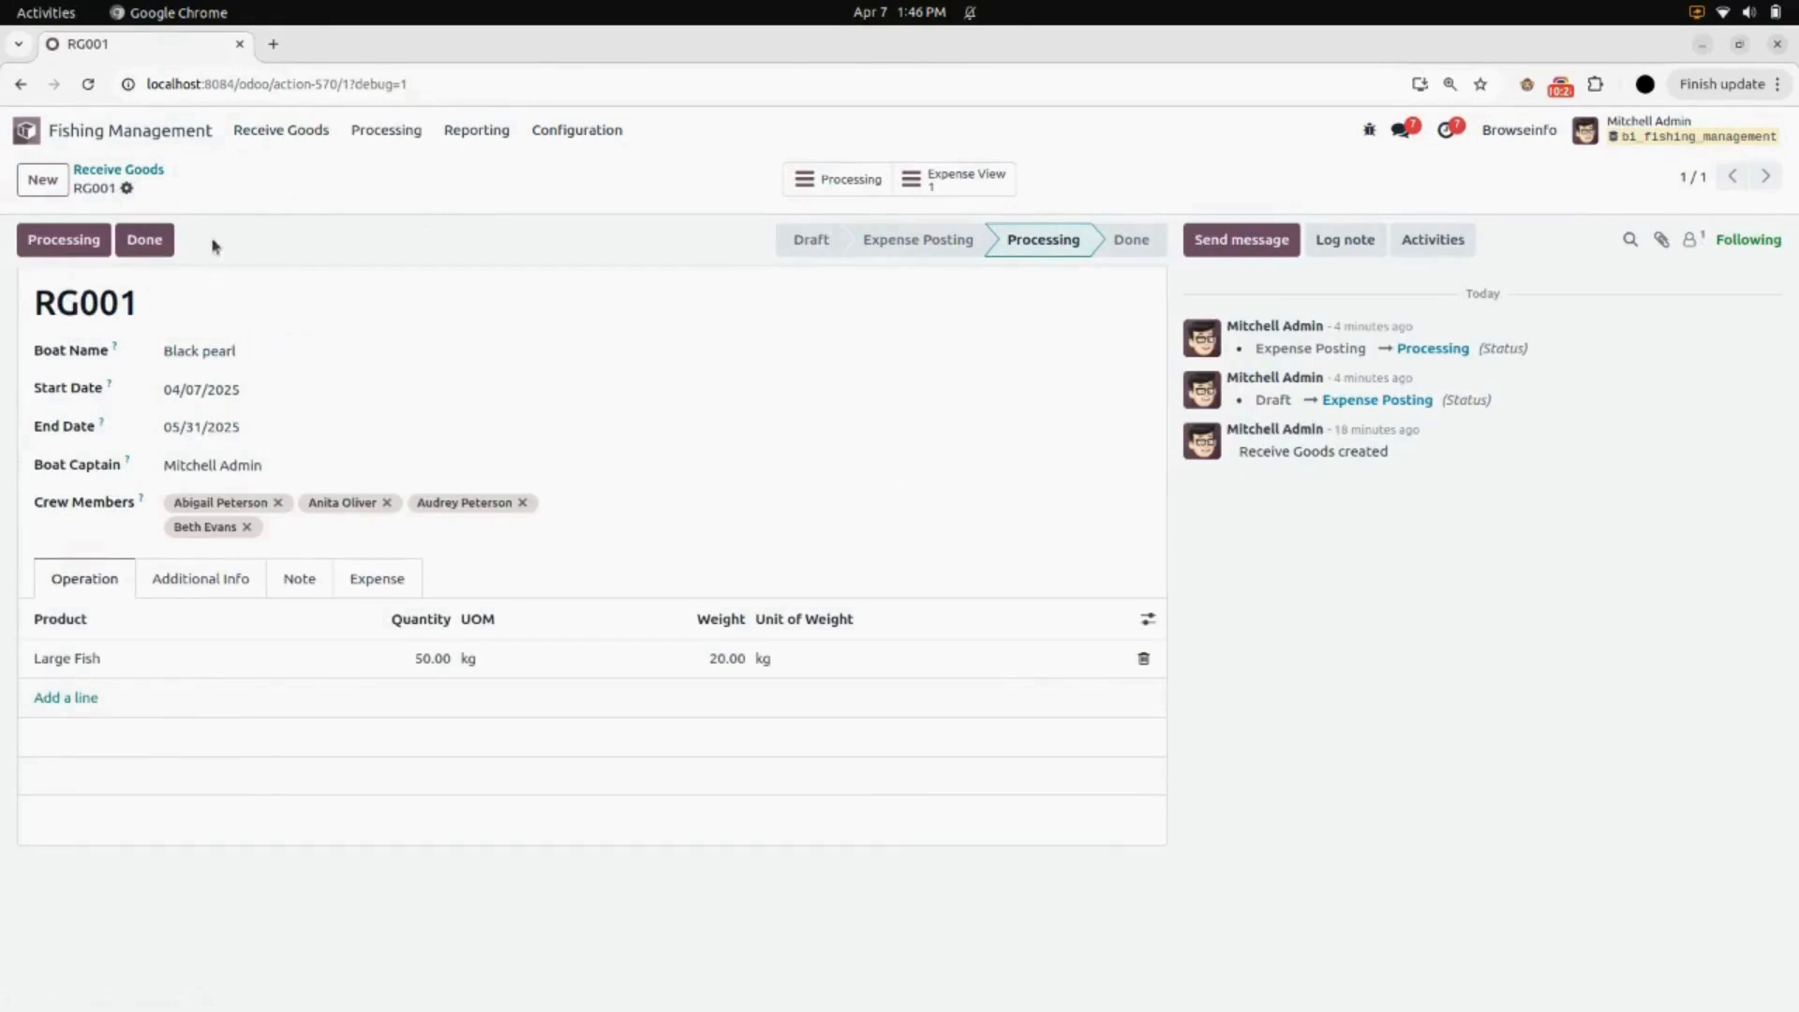
left_click(163, 249)
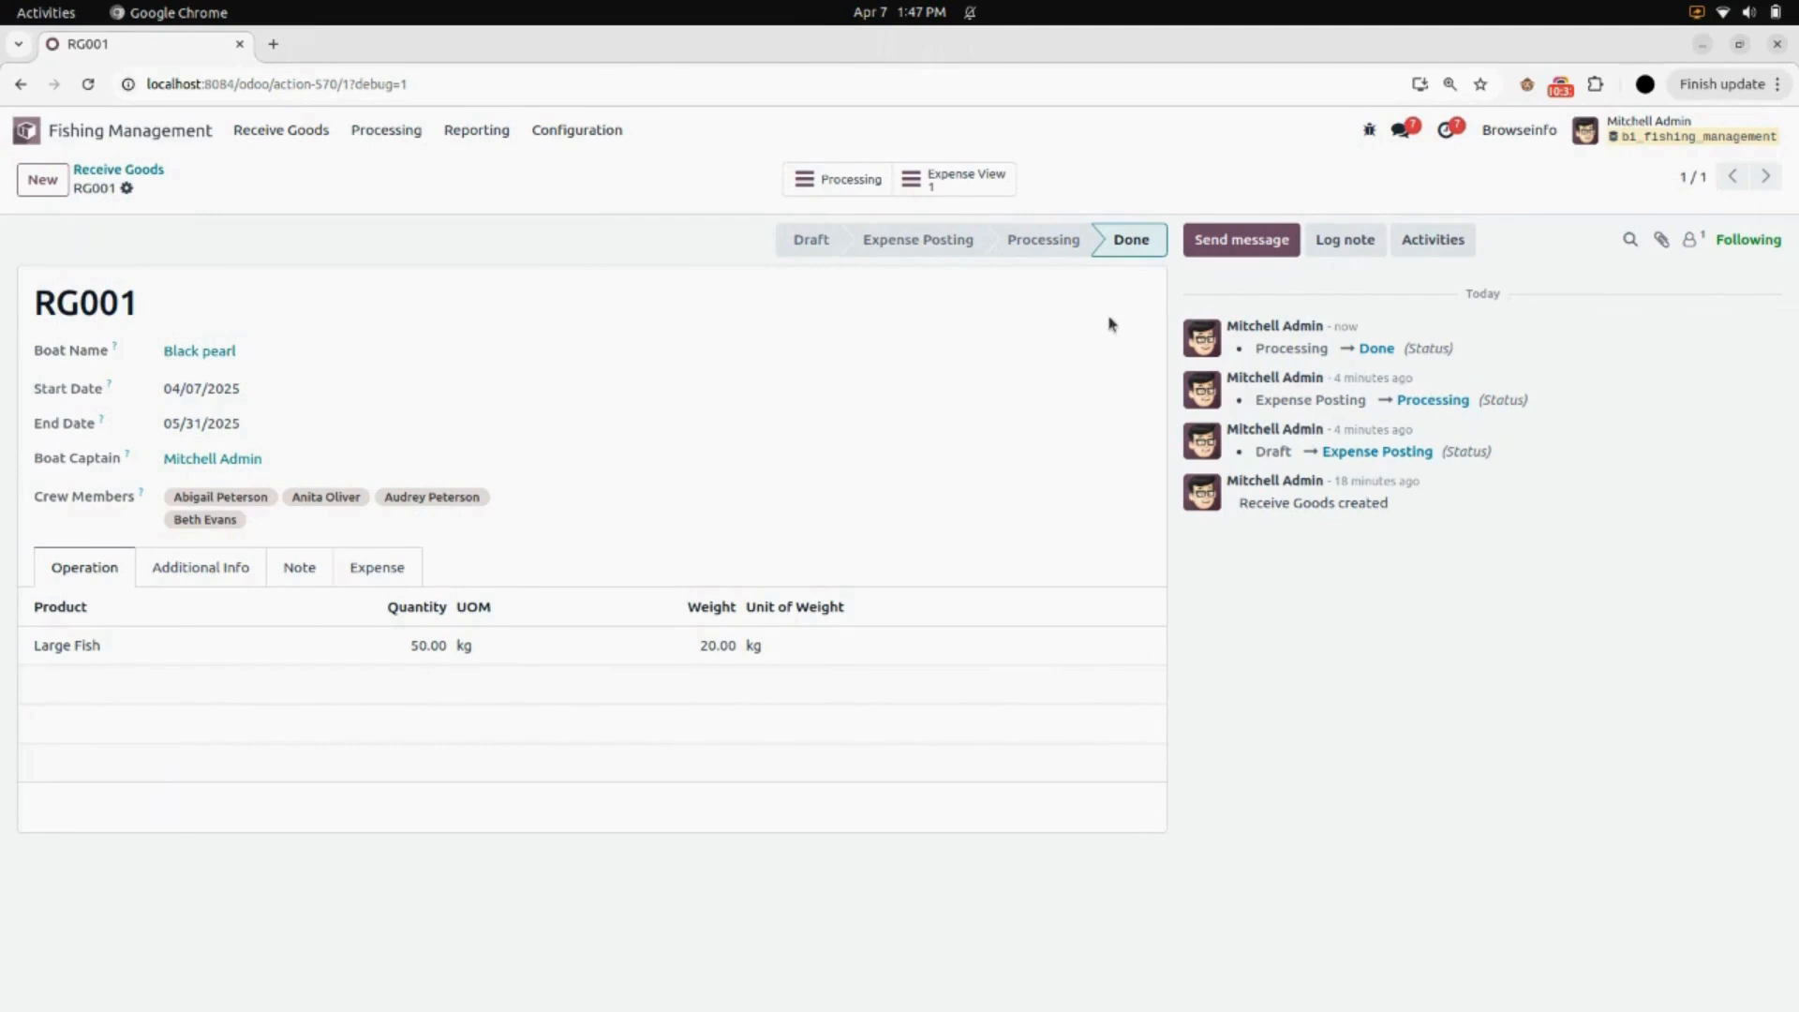
Step: View the Fish Analysis report as a pivot table with its total row grouped by Boat Name
left_click(461, 146)
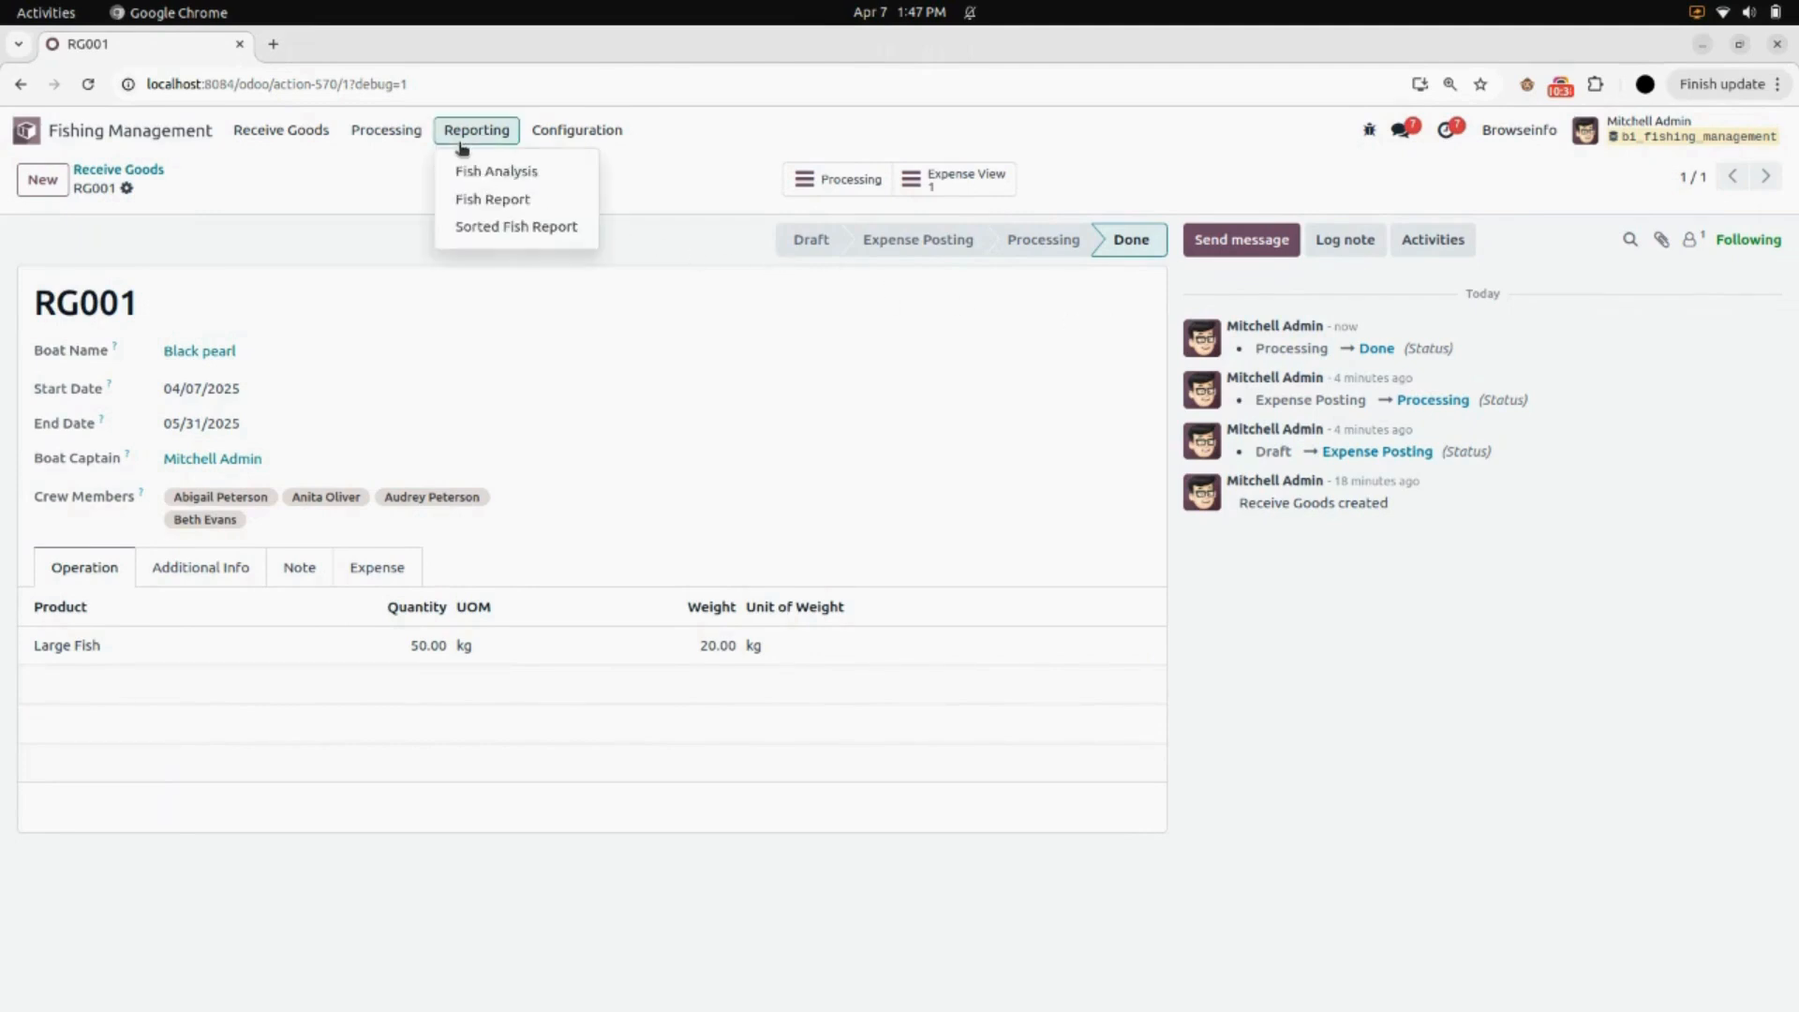
left_click(521, 170)
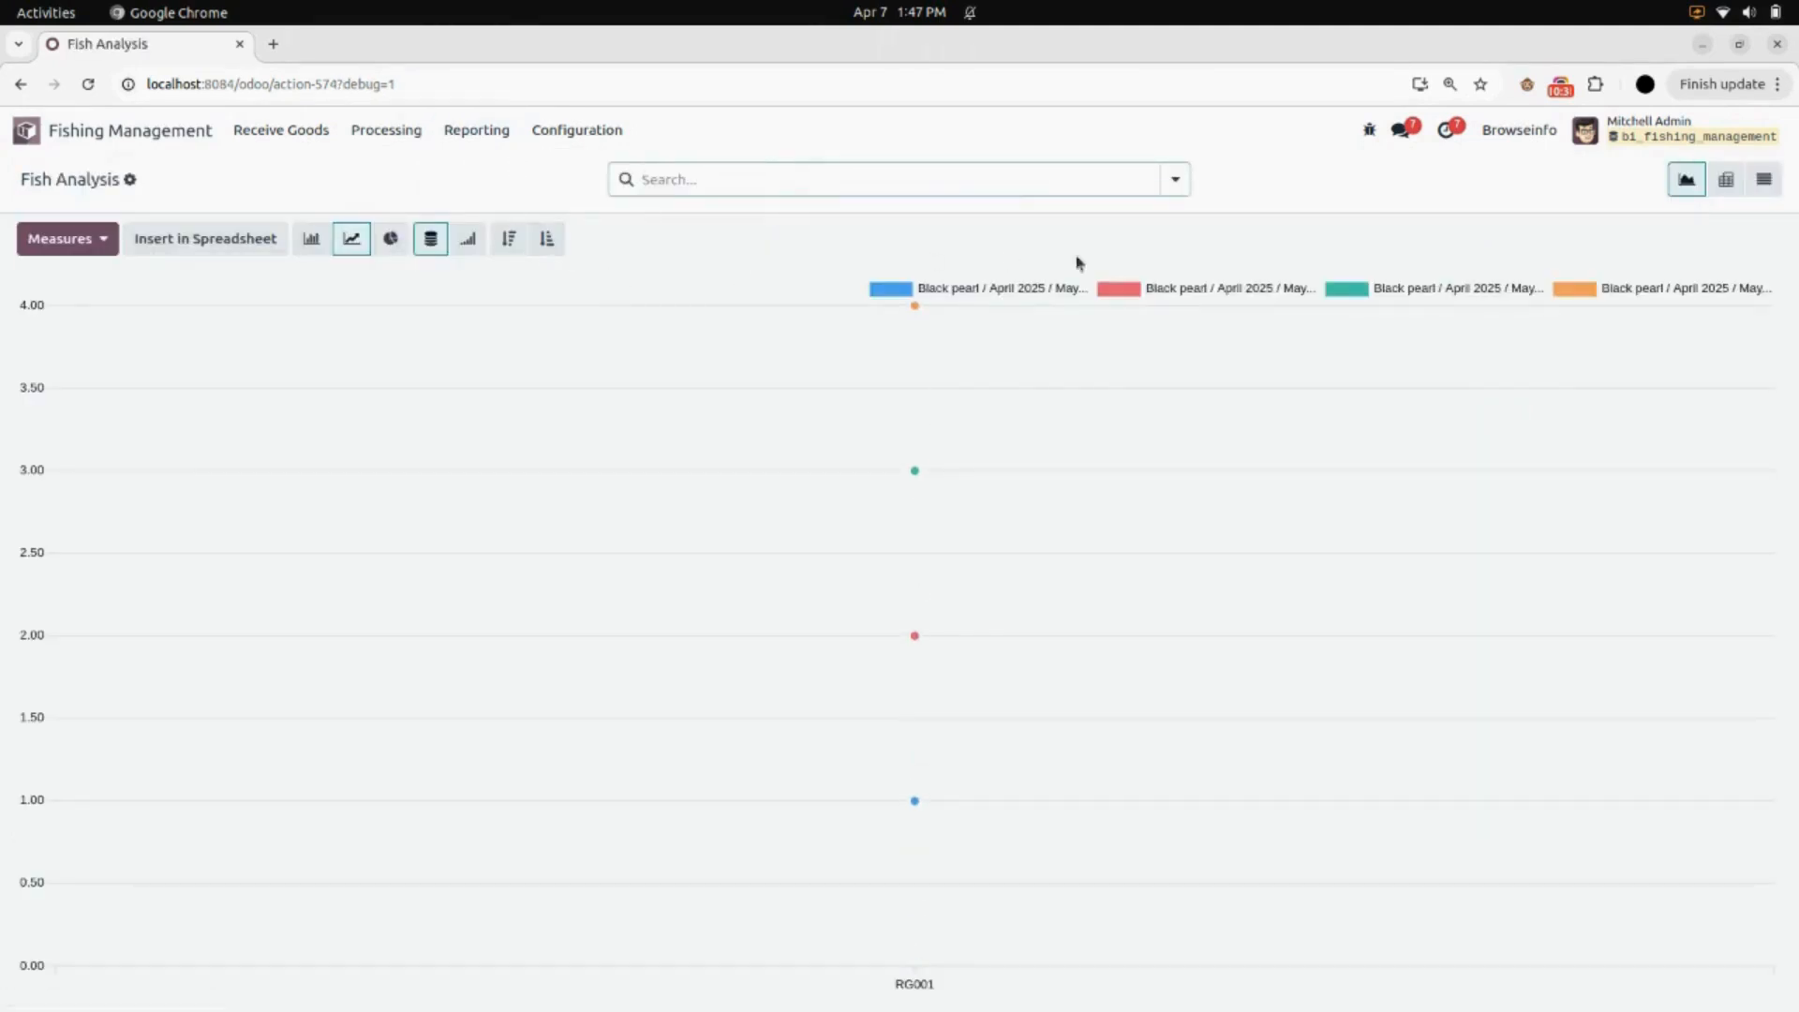
left_click(1727, 193)
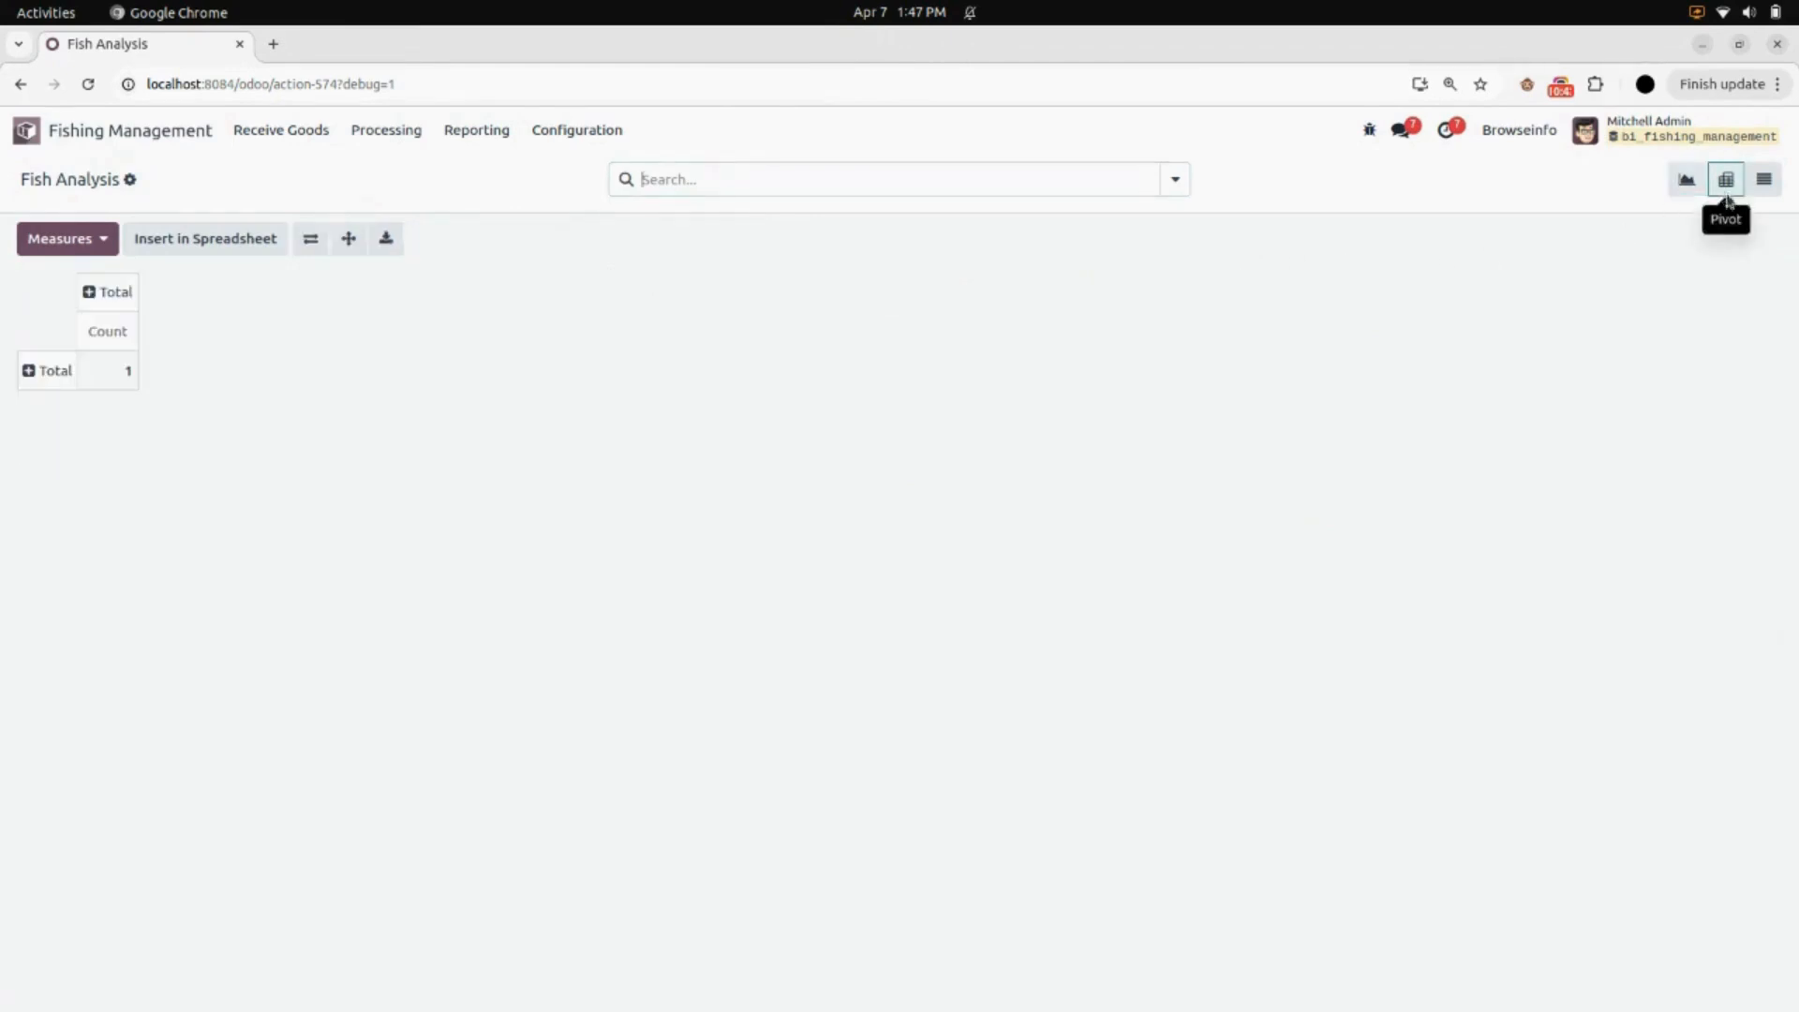
left_click(56, 378)
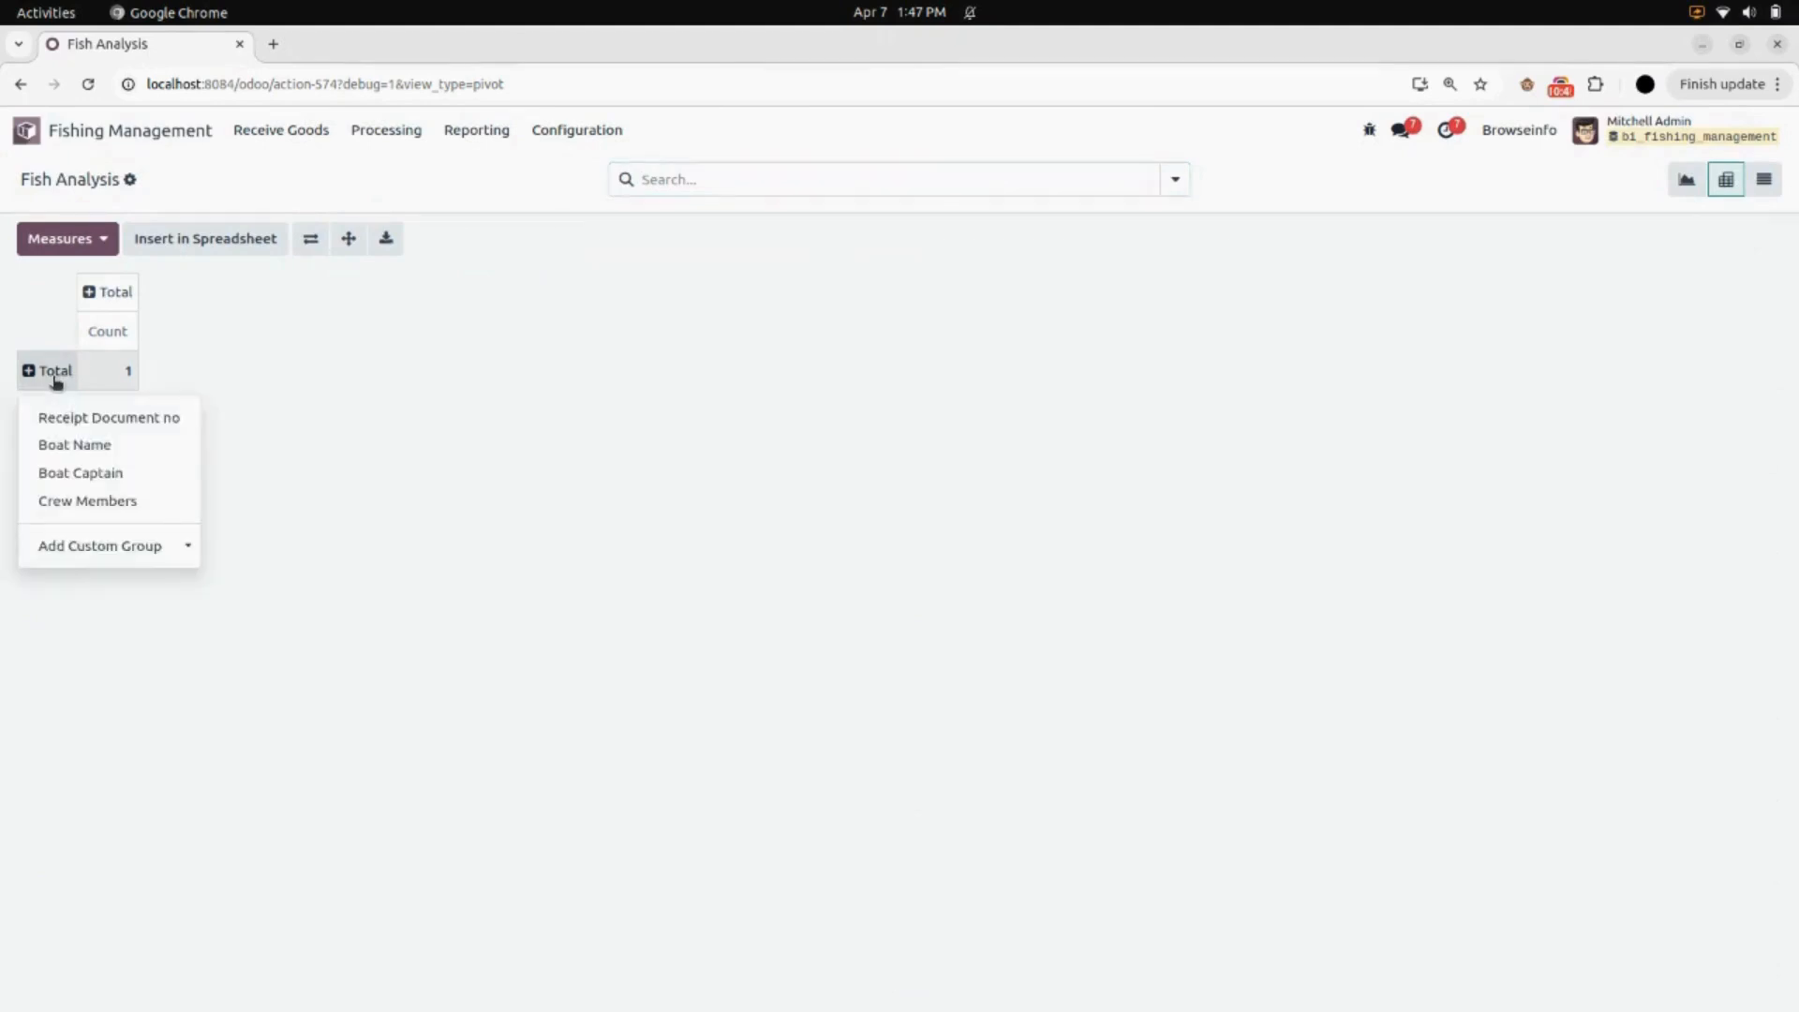
left_click(137, 446)
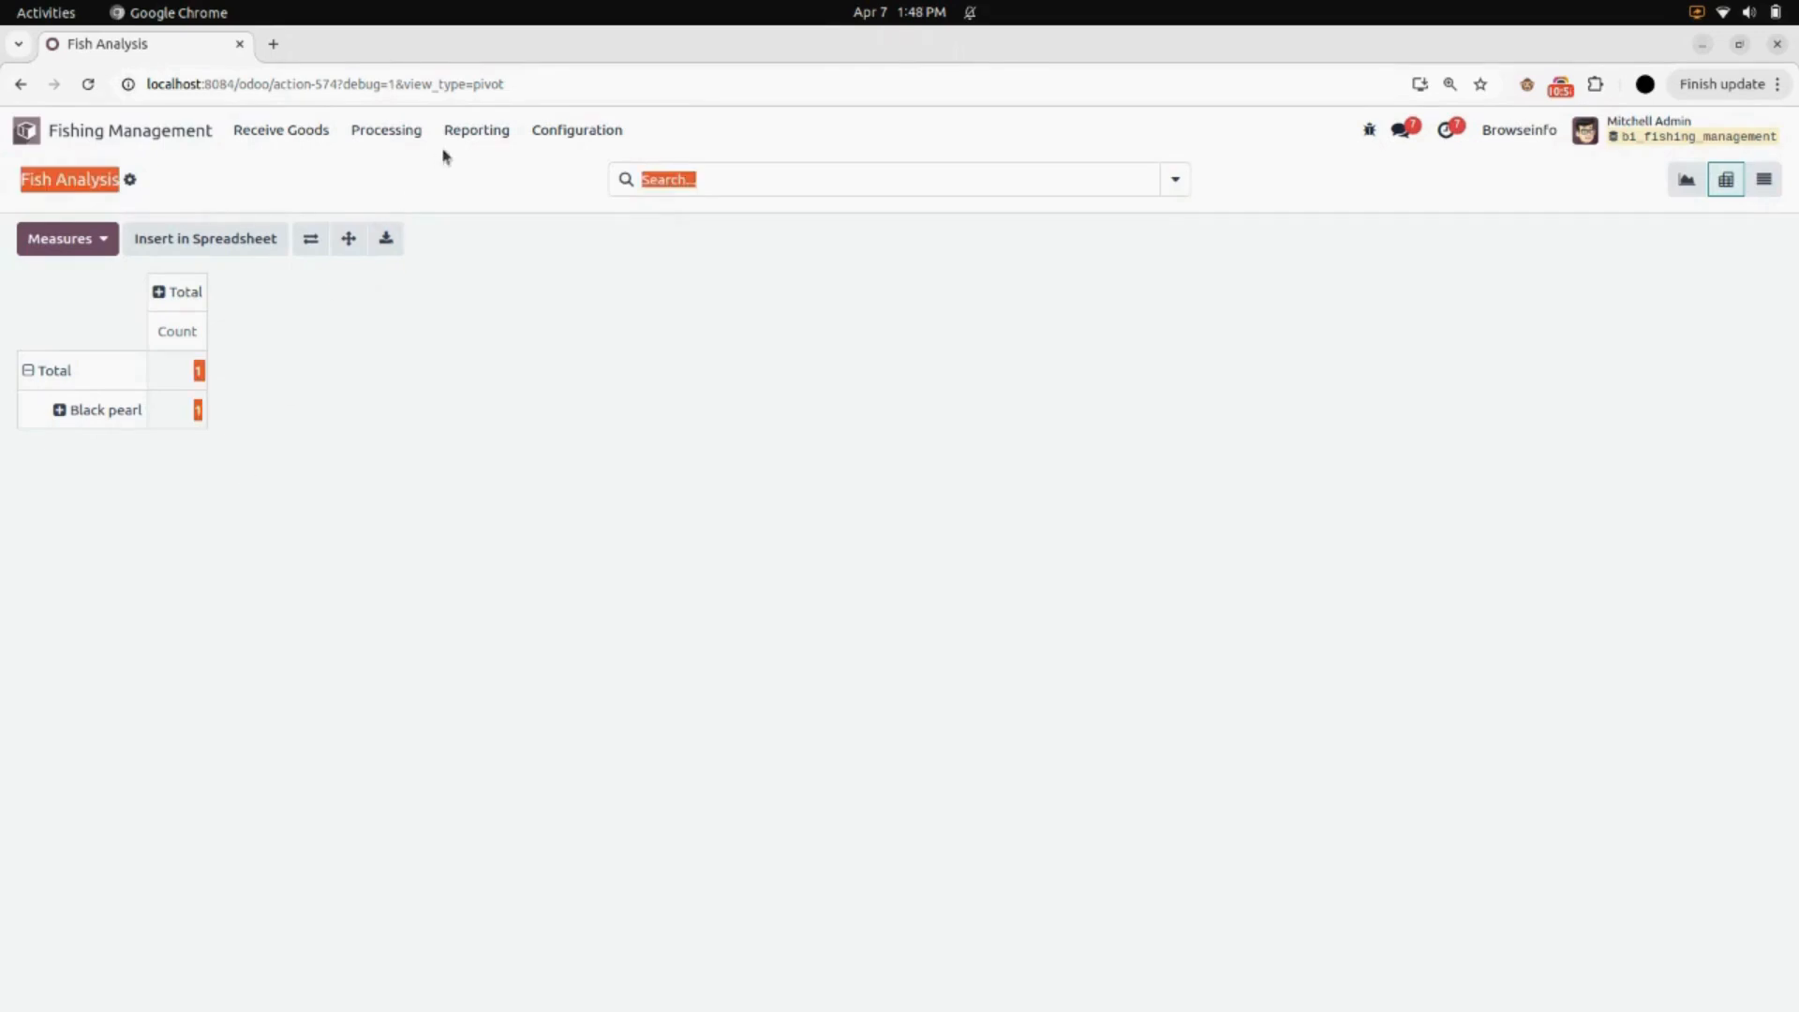
Step: Set up a Fish Report for boat Black pearl with start date 04/07/2025 and end date 05/31/2025
left_click(480, 131)
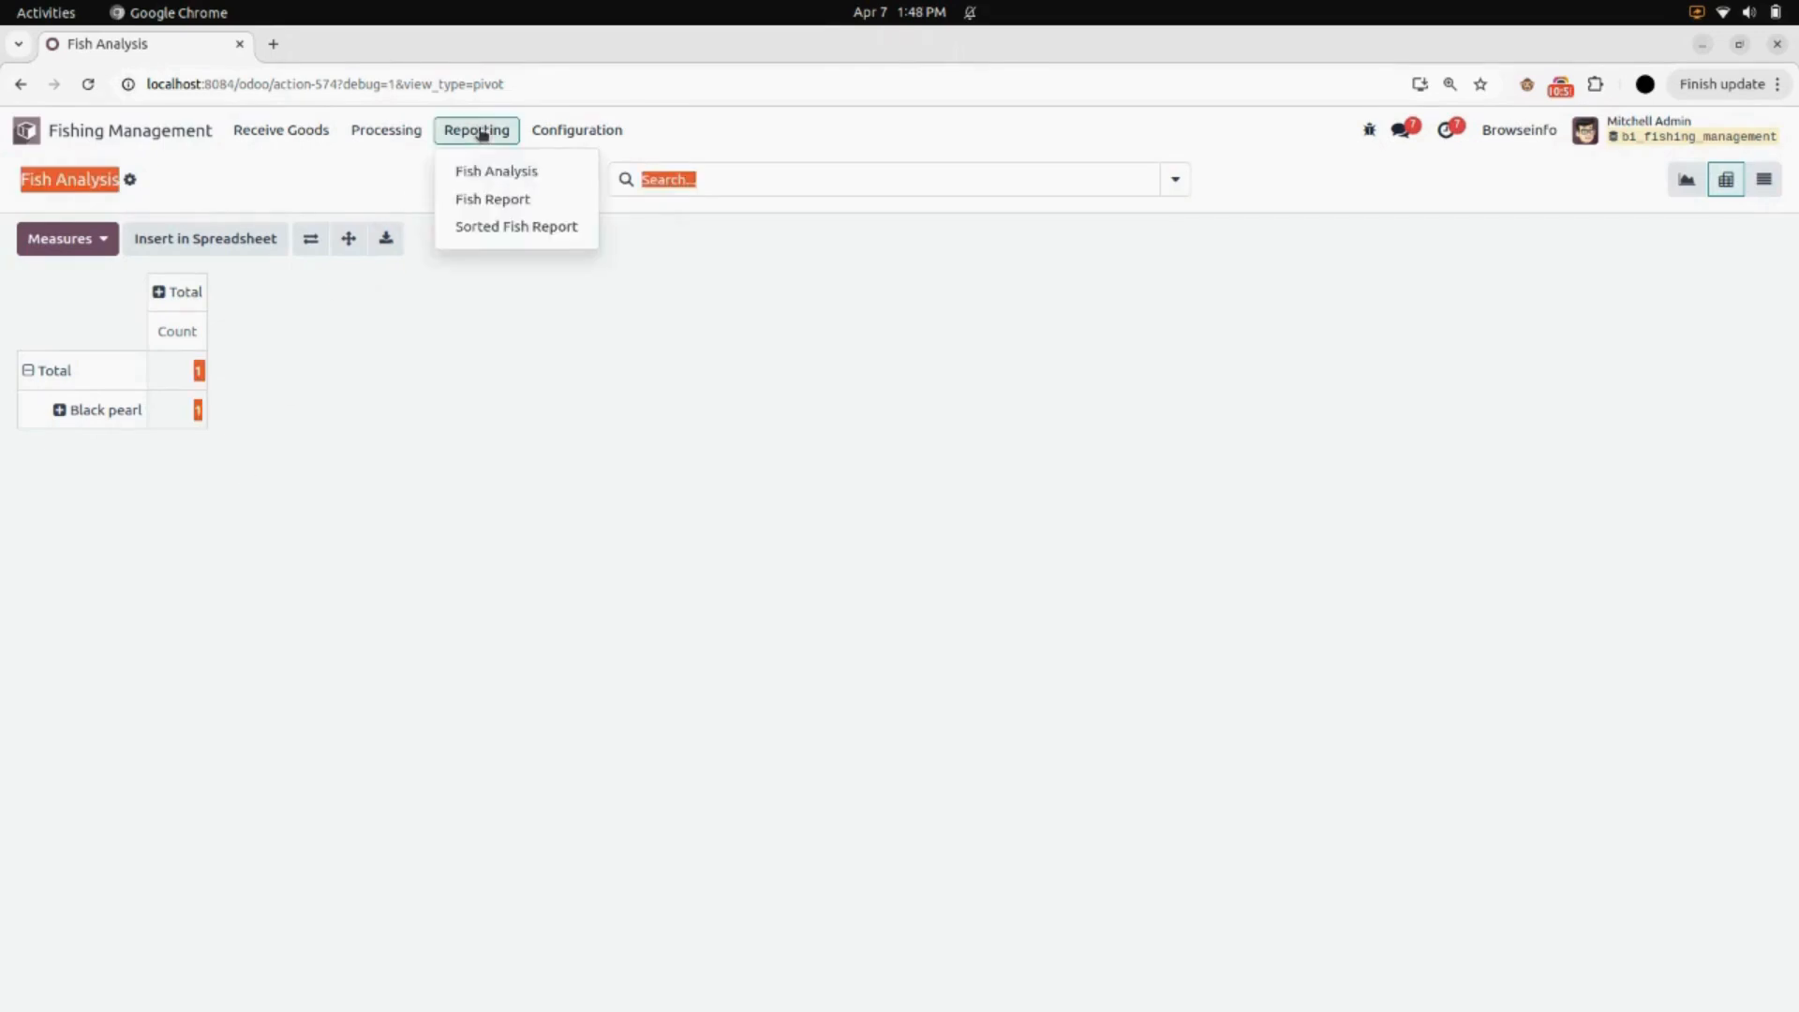
left_click(507, 204)
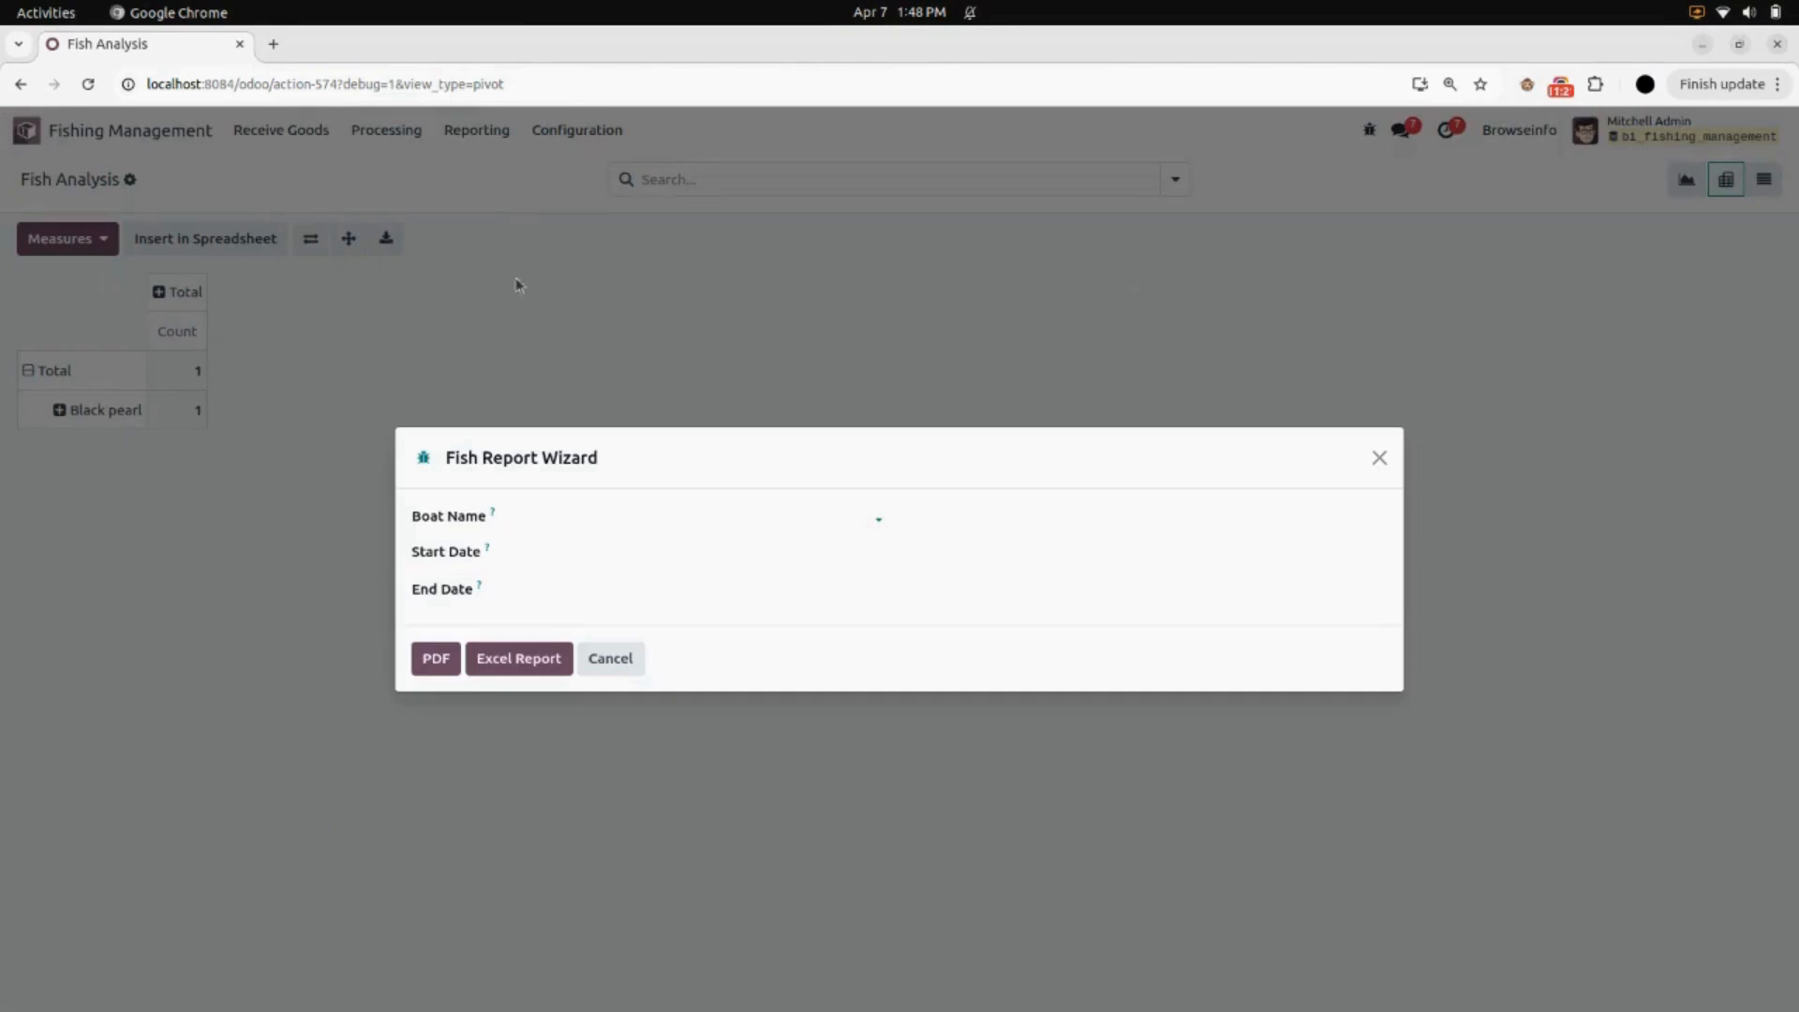
left_click(573, 509)
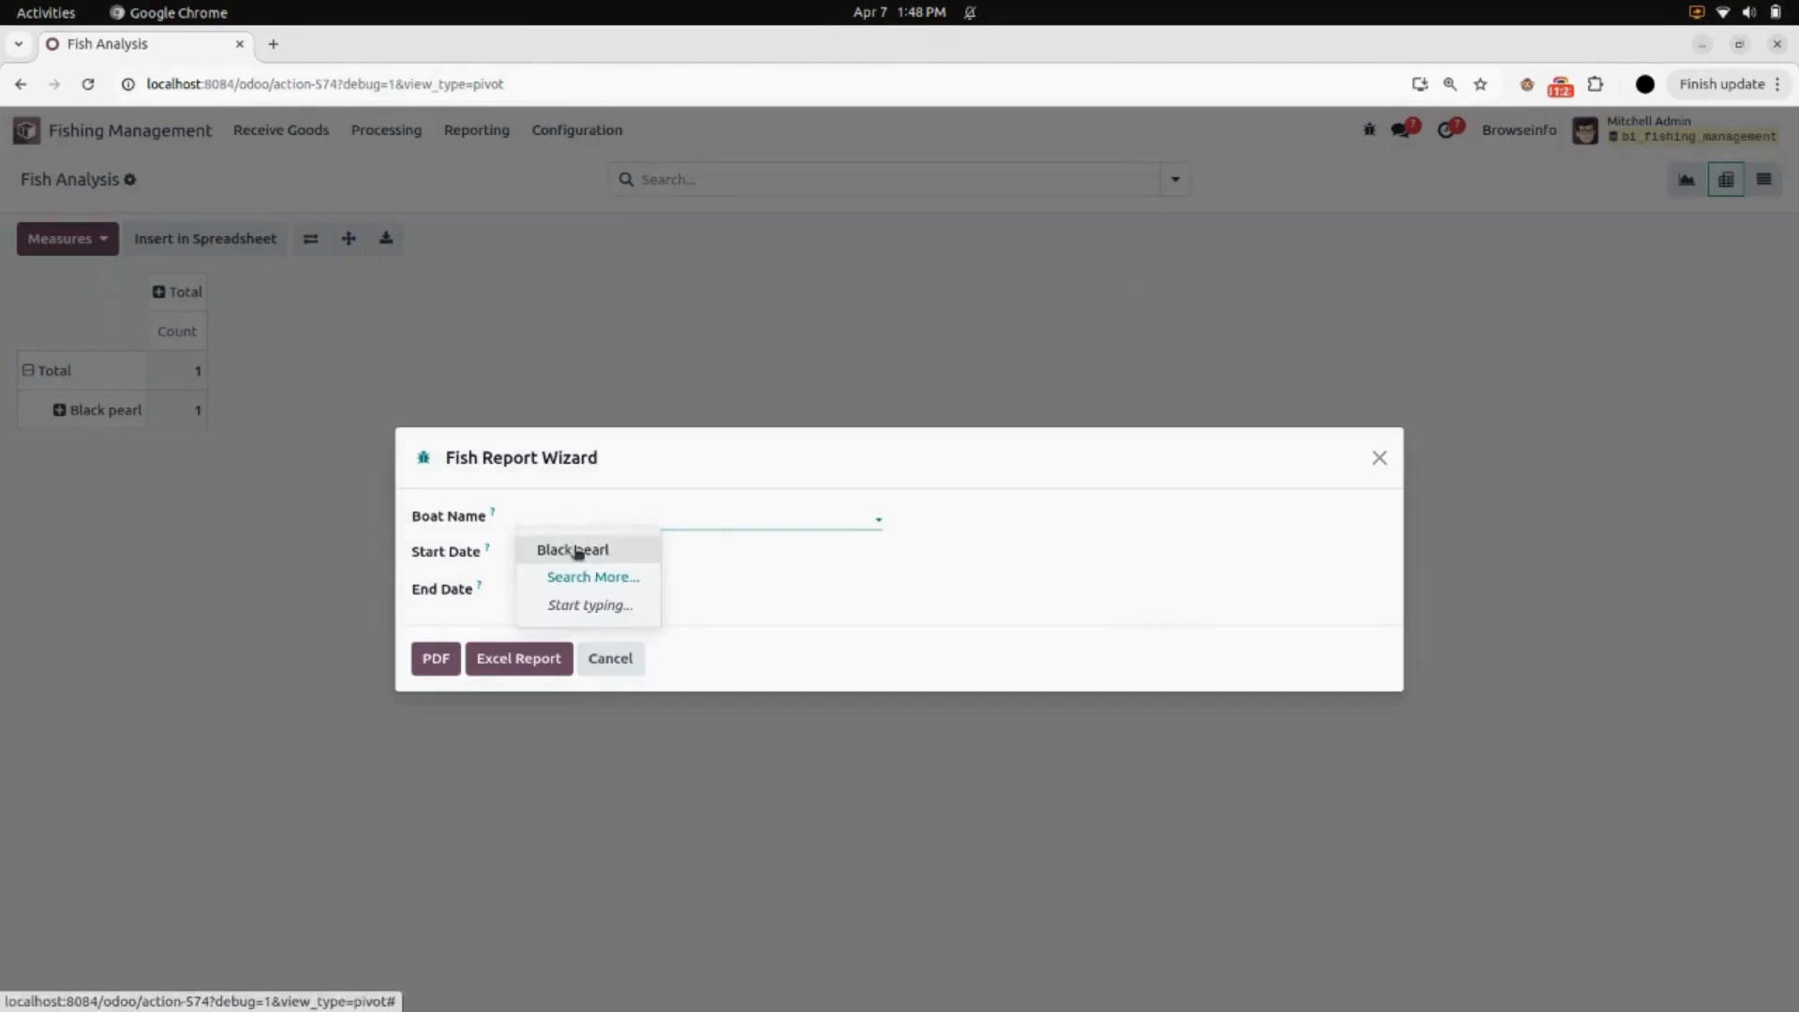
left_click(574, 550)
left_click(578, 553)
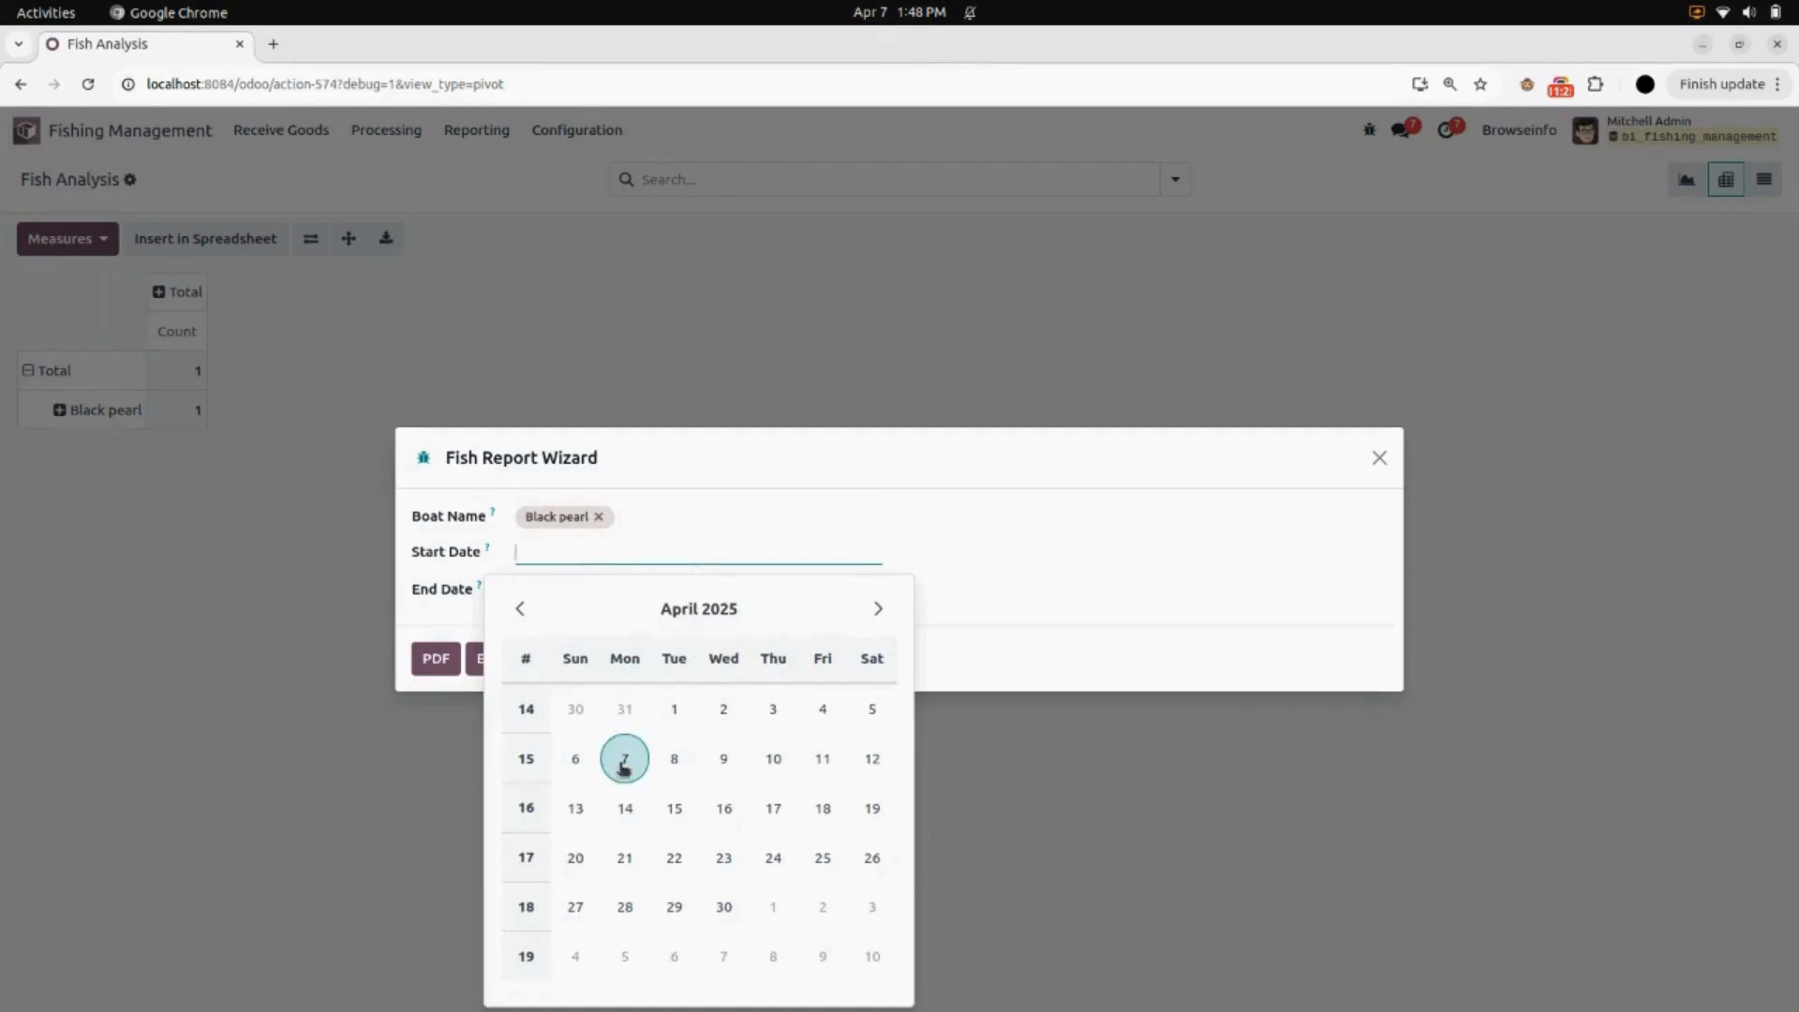
left_click(624, 763)
left_click(611, 599)
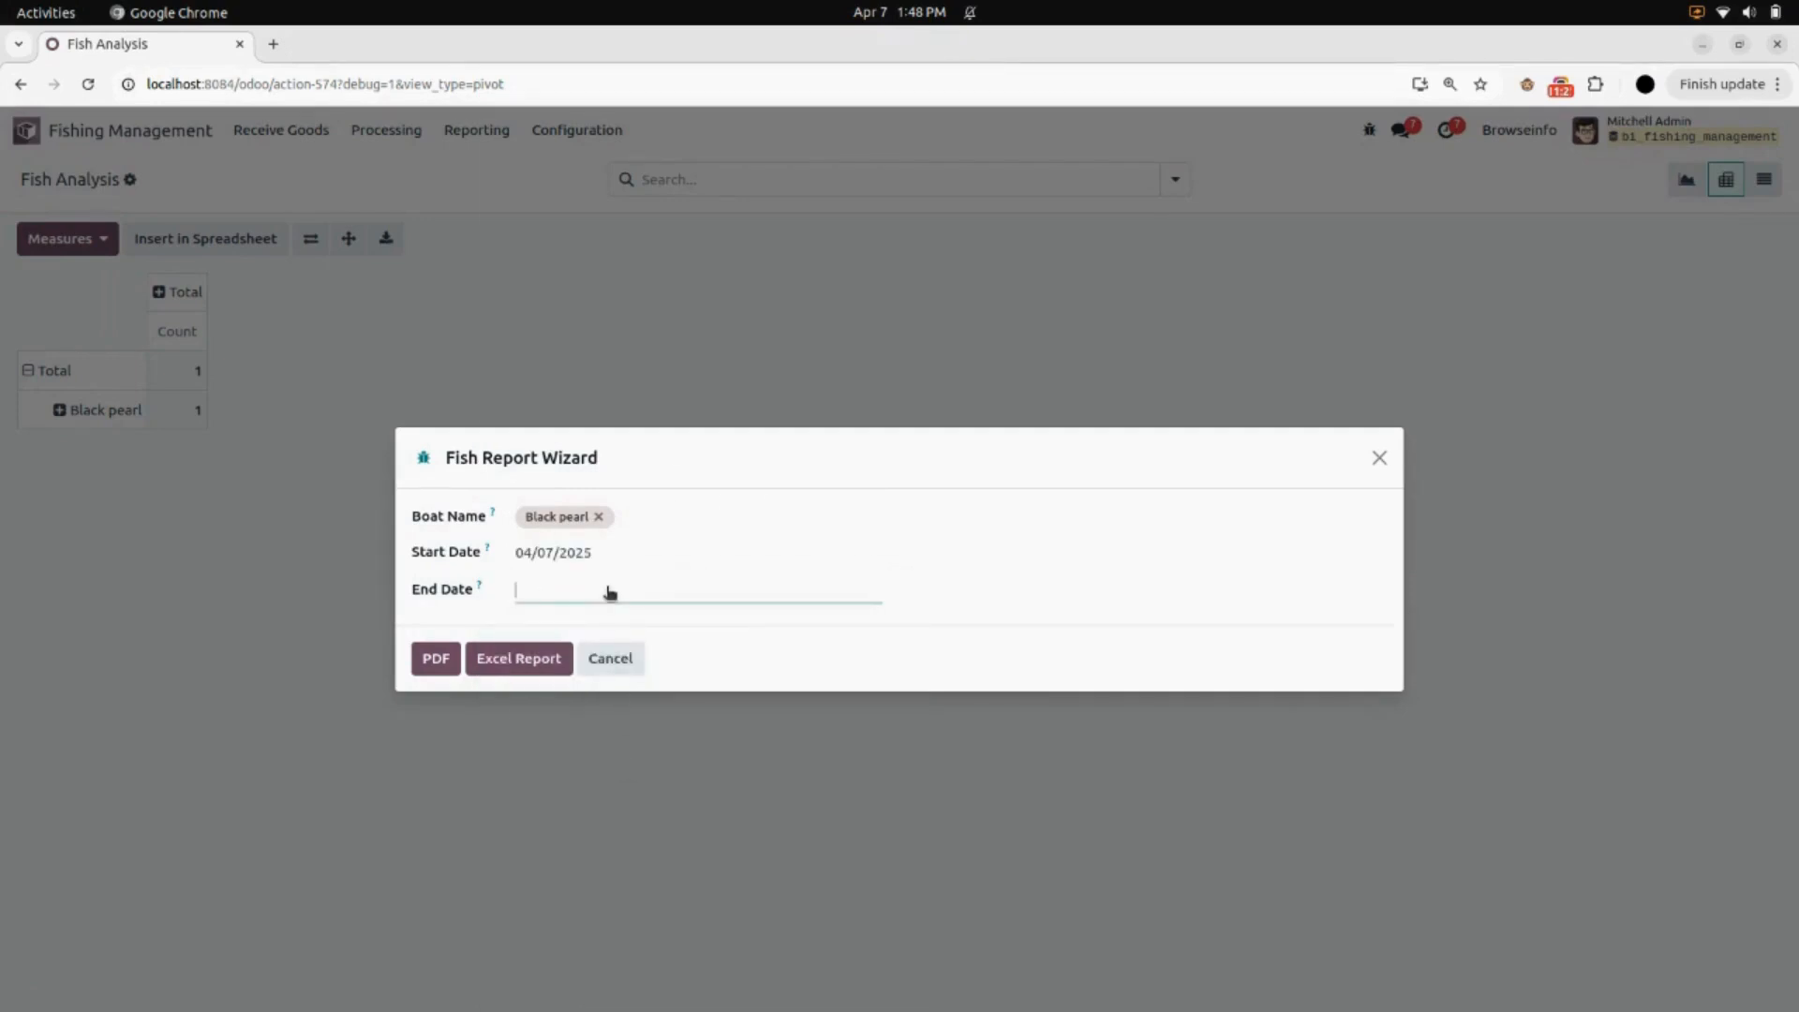
left_click(876, 170)
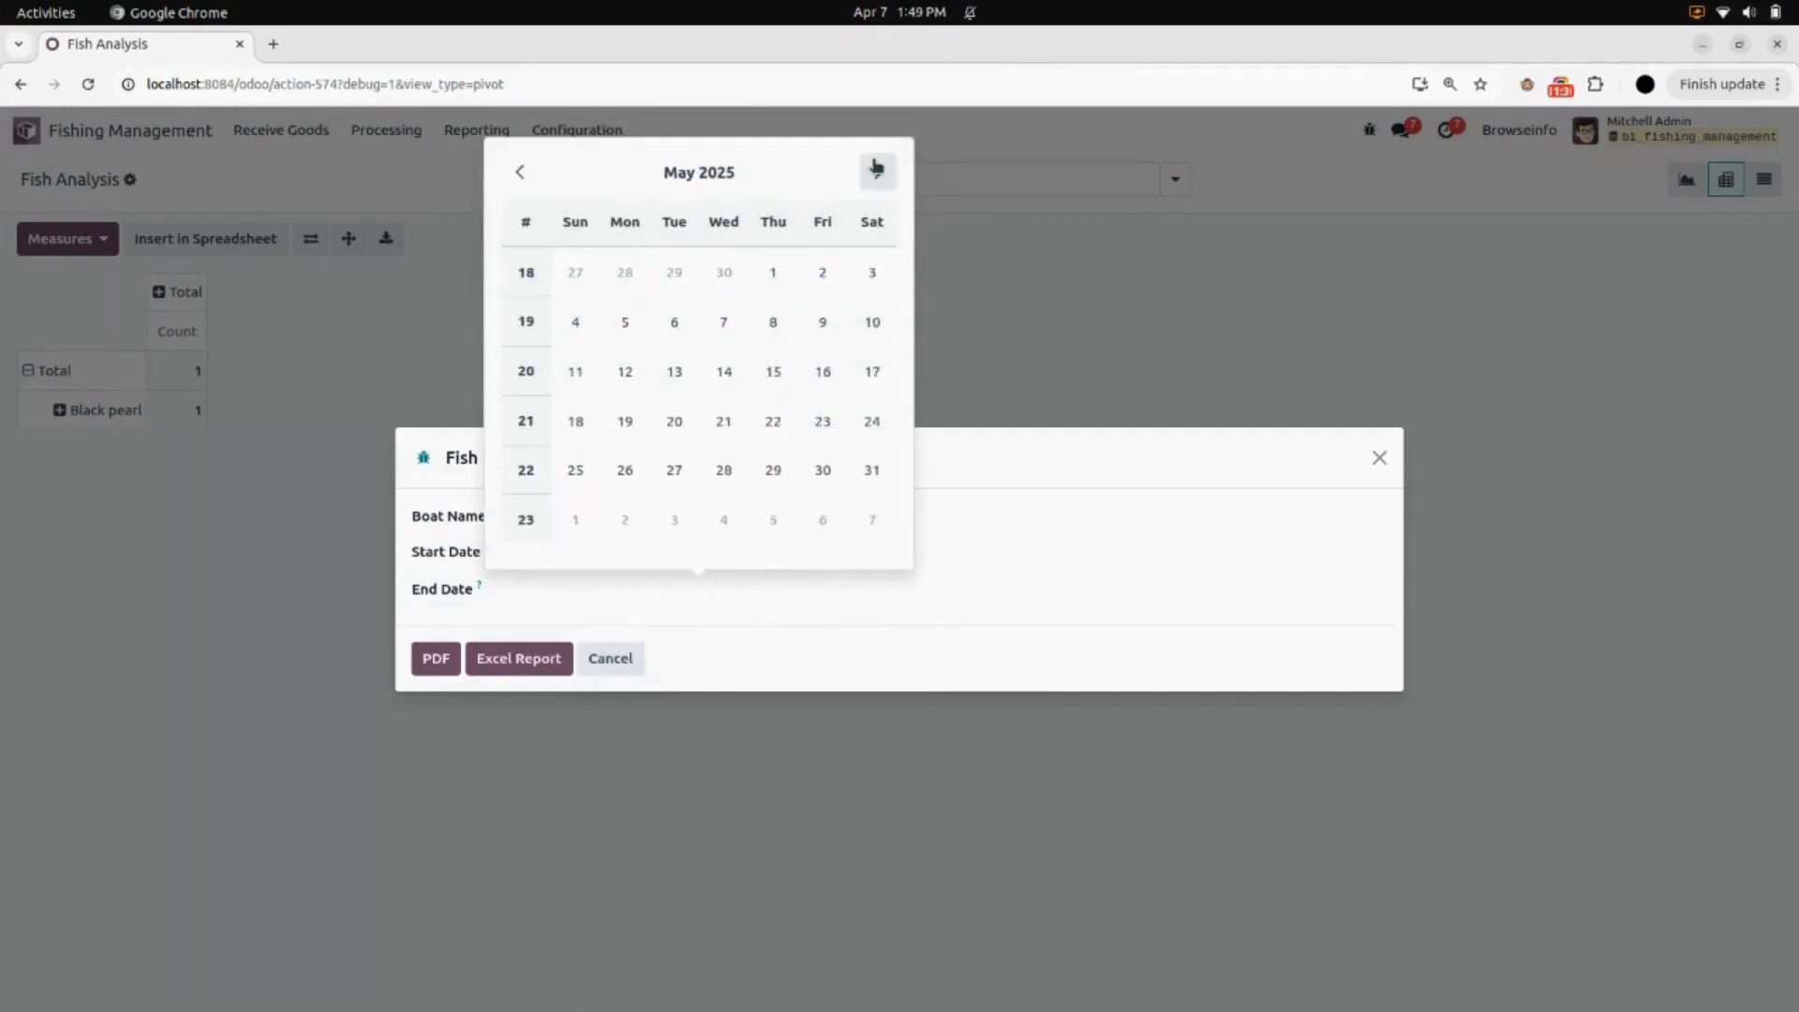
left_click(870, 469)
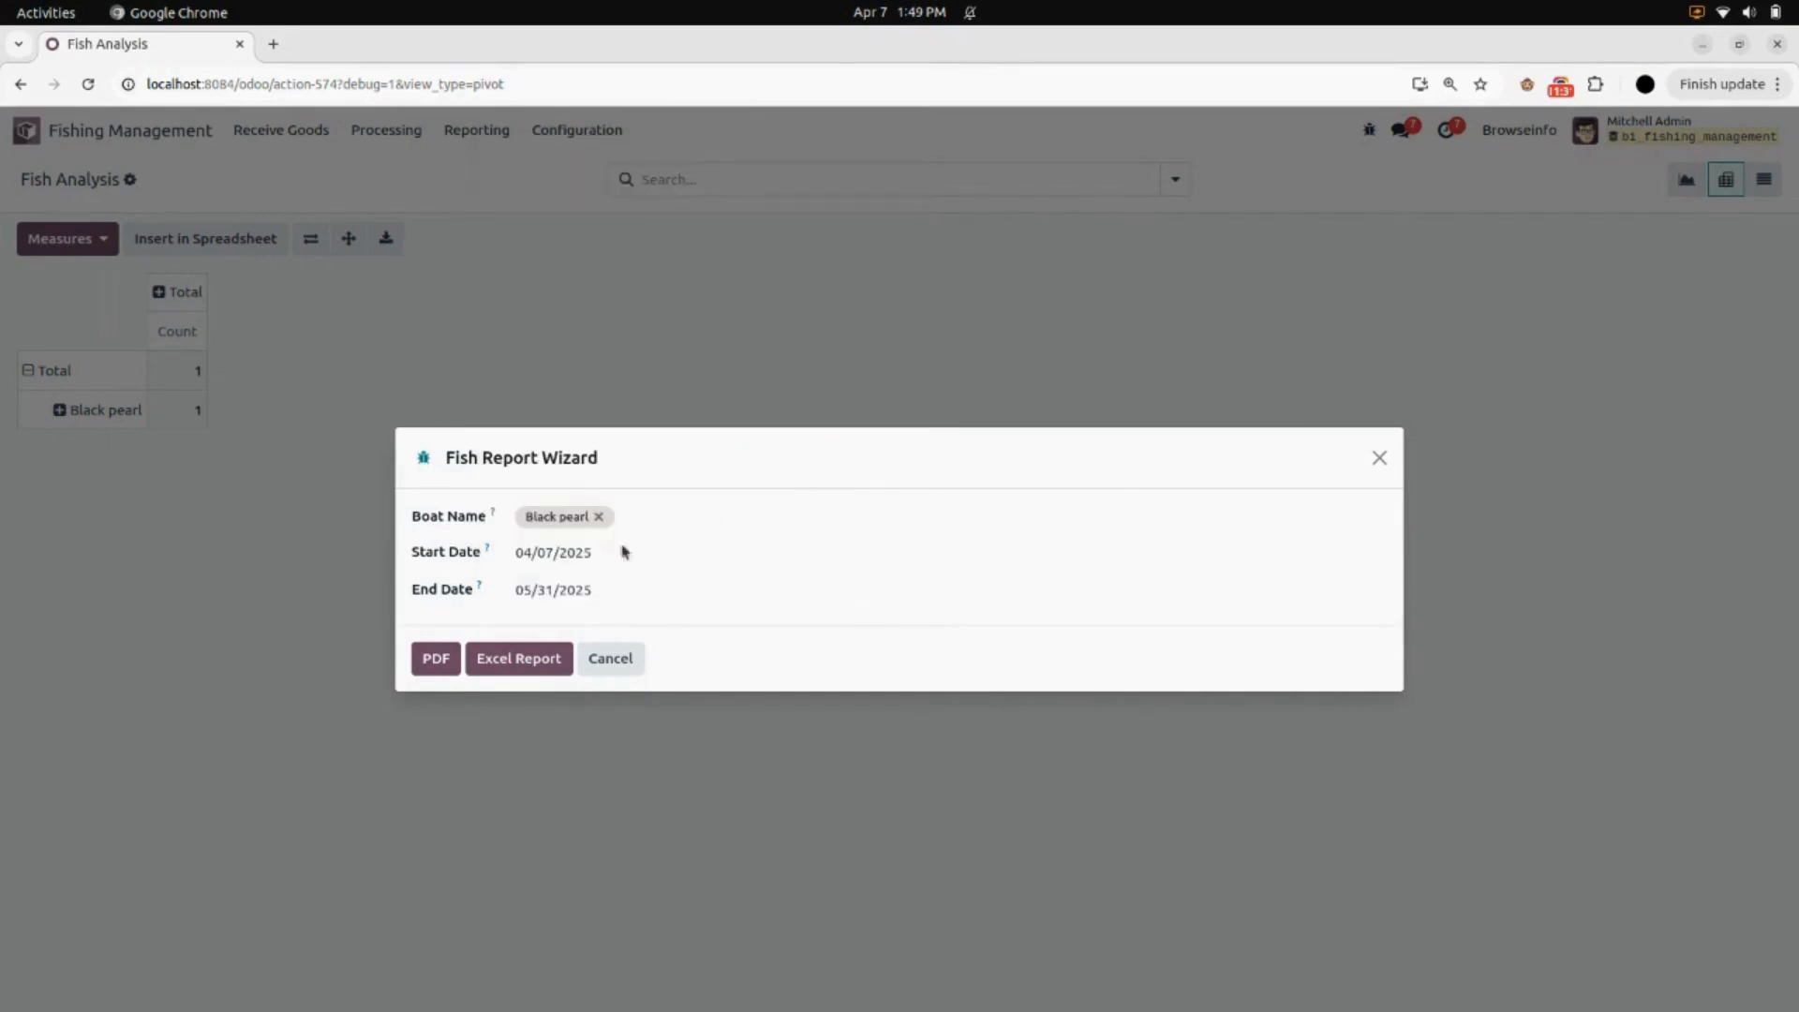
Step: Generate the Fish Report as a PDF, review the downloaded file, and close it
left_click(429, 667)
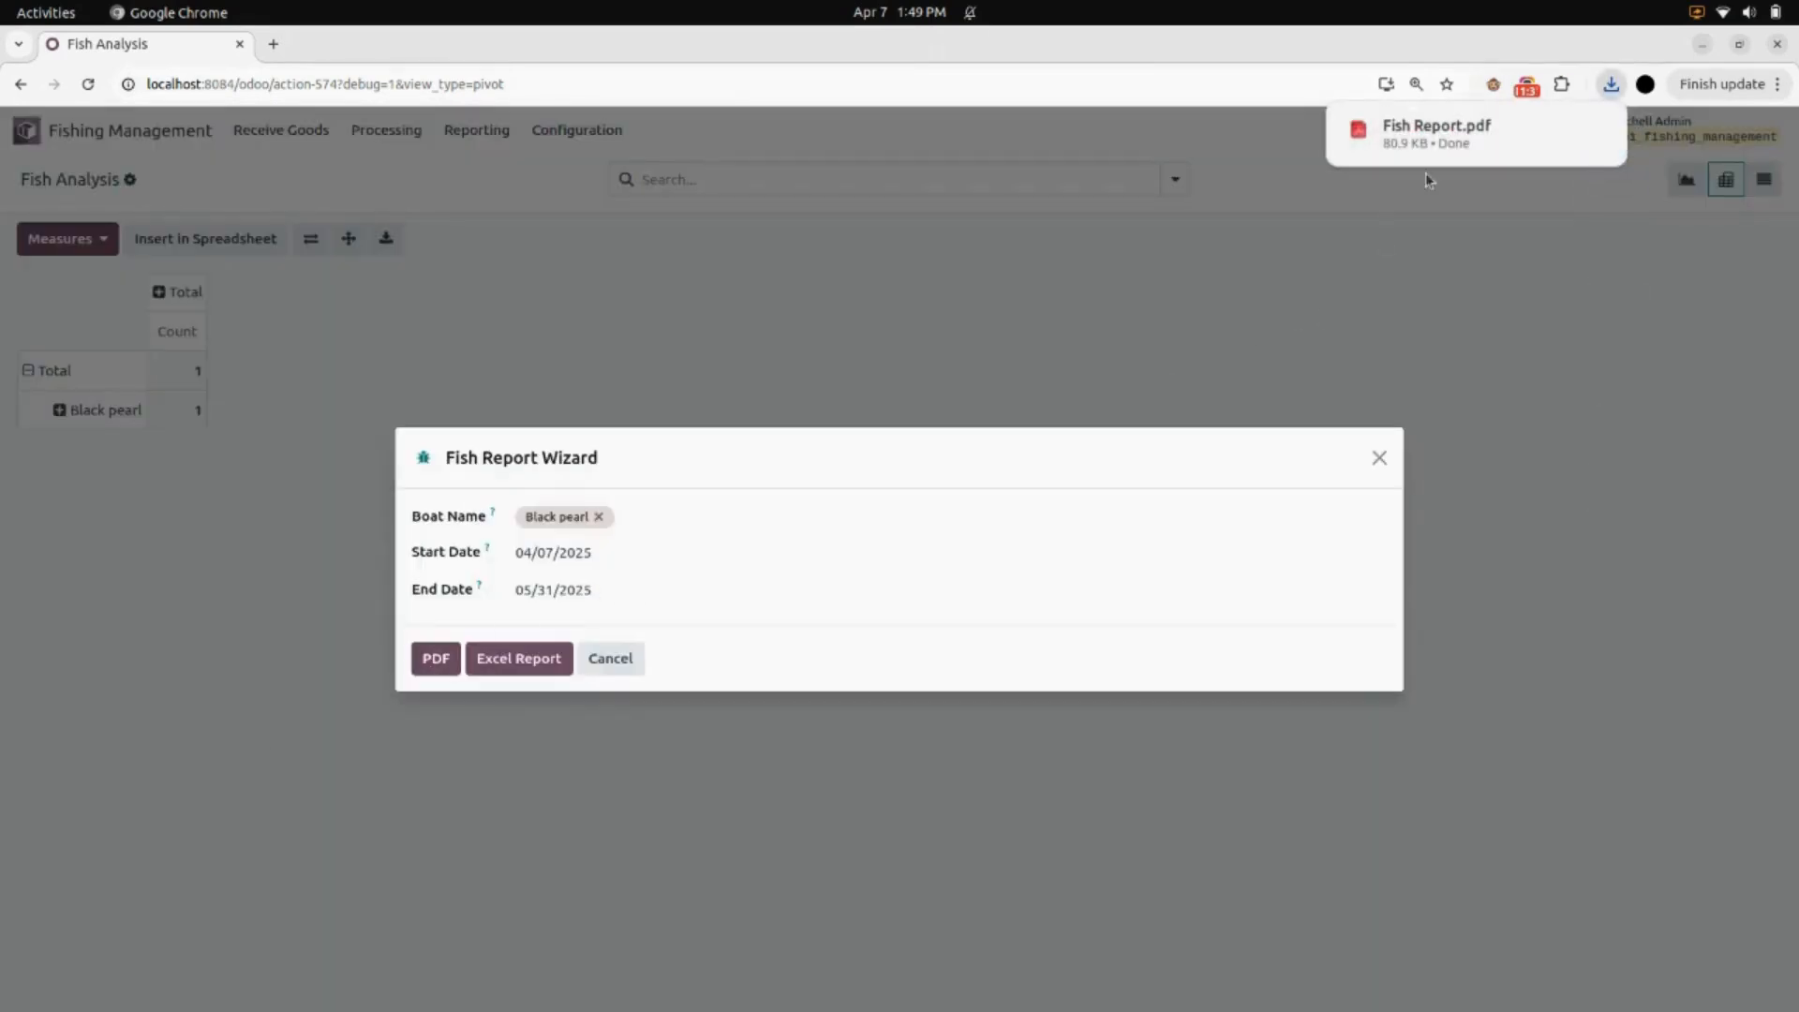
left_click(1458, 145)
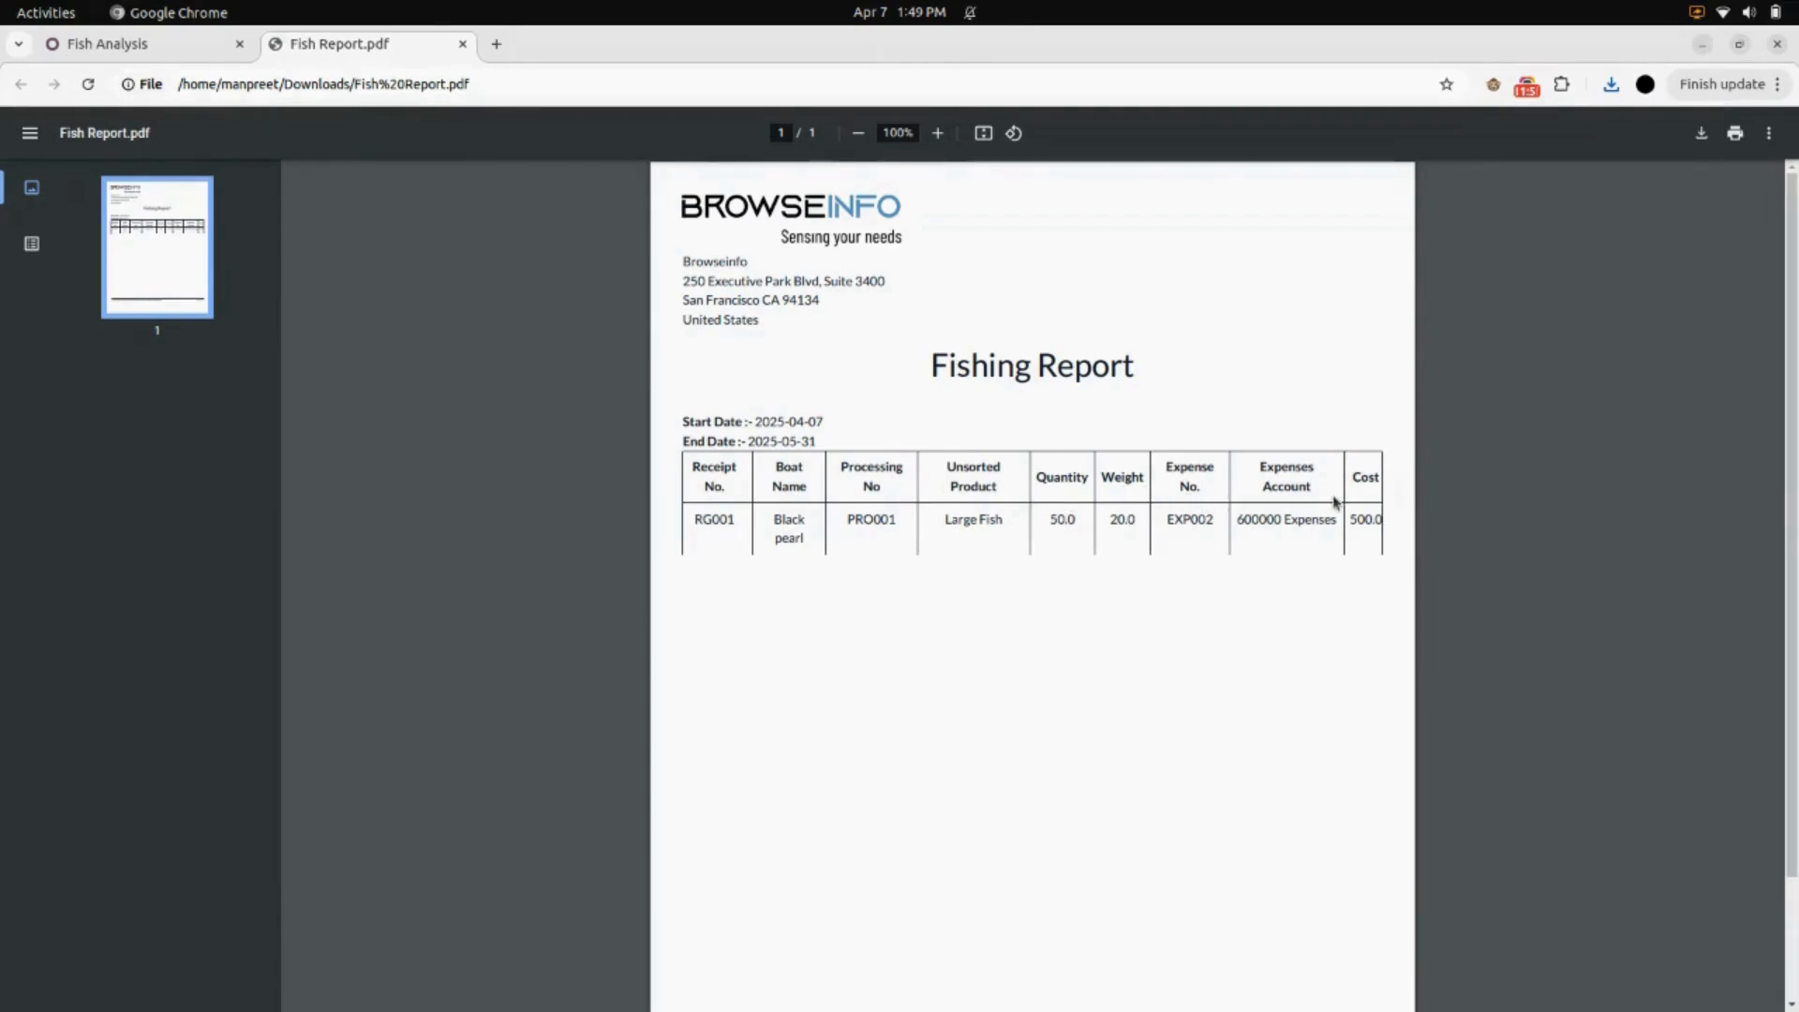
left_click(463, 45)
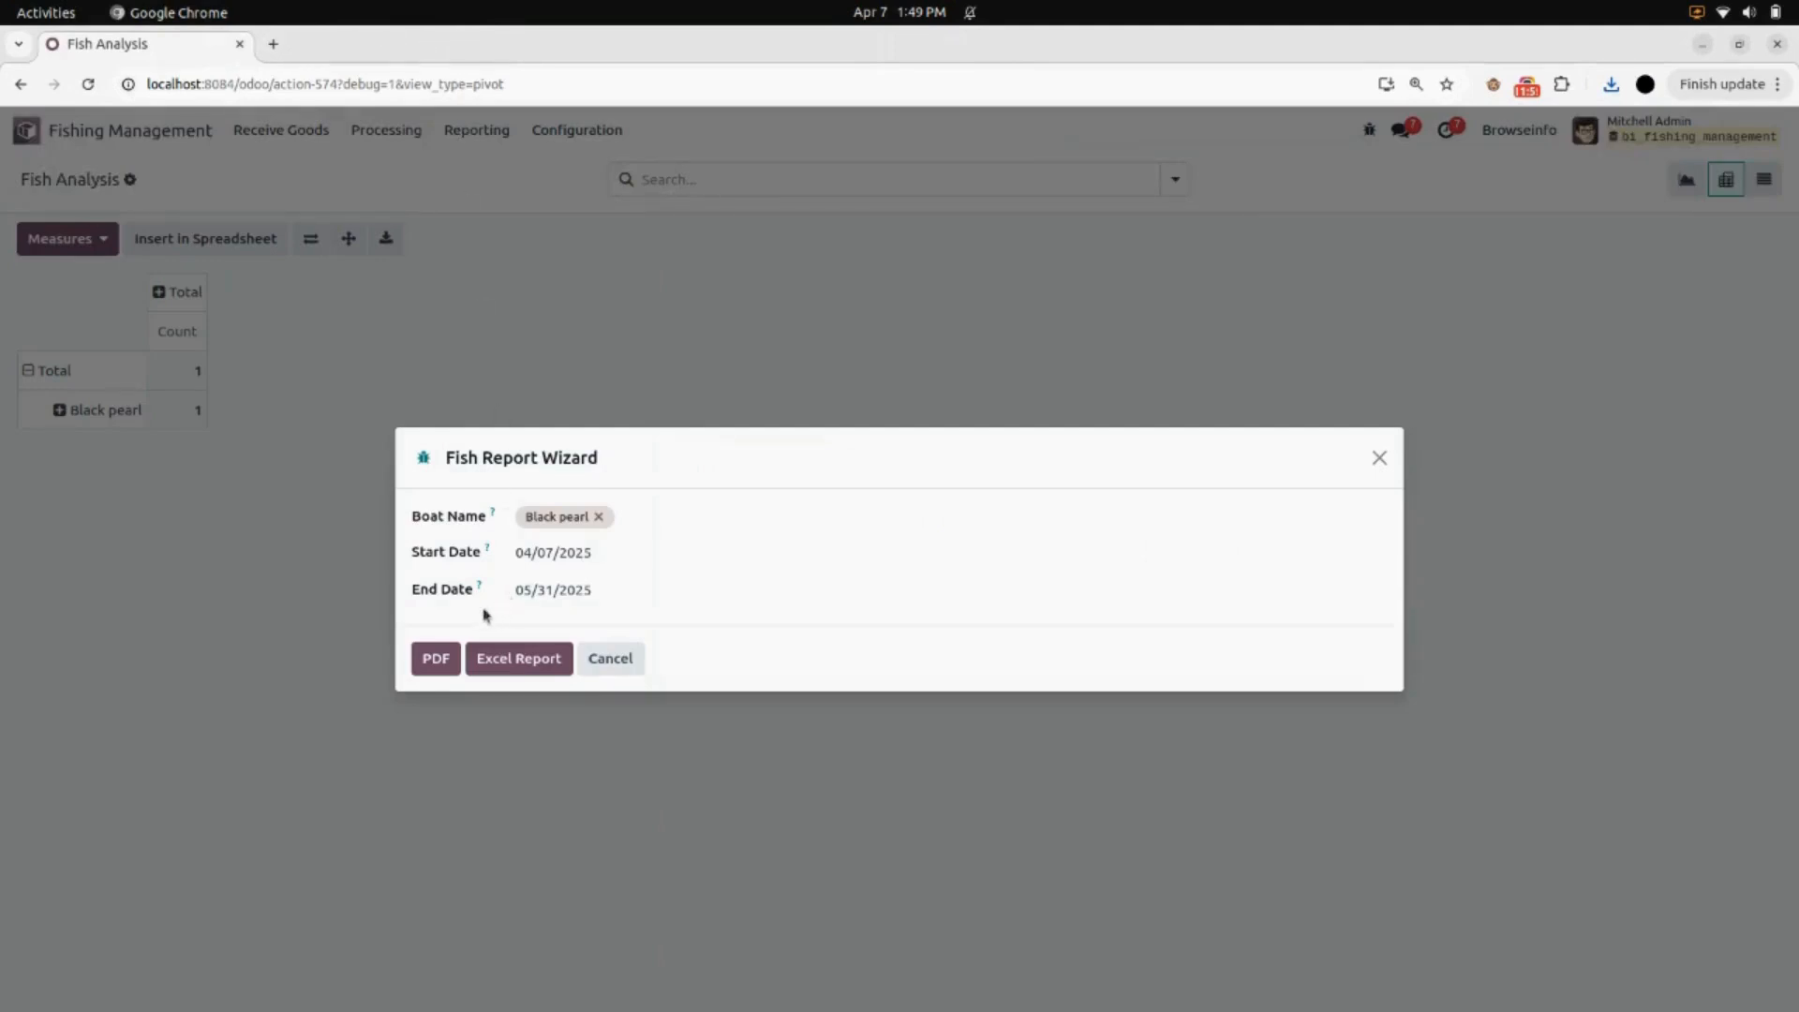
Step: Generate the Excel version of the fish report and download Fishing Report.xls
left_click(526, 659)
left_click(629, 557)
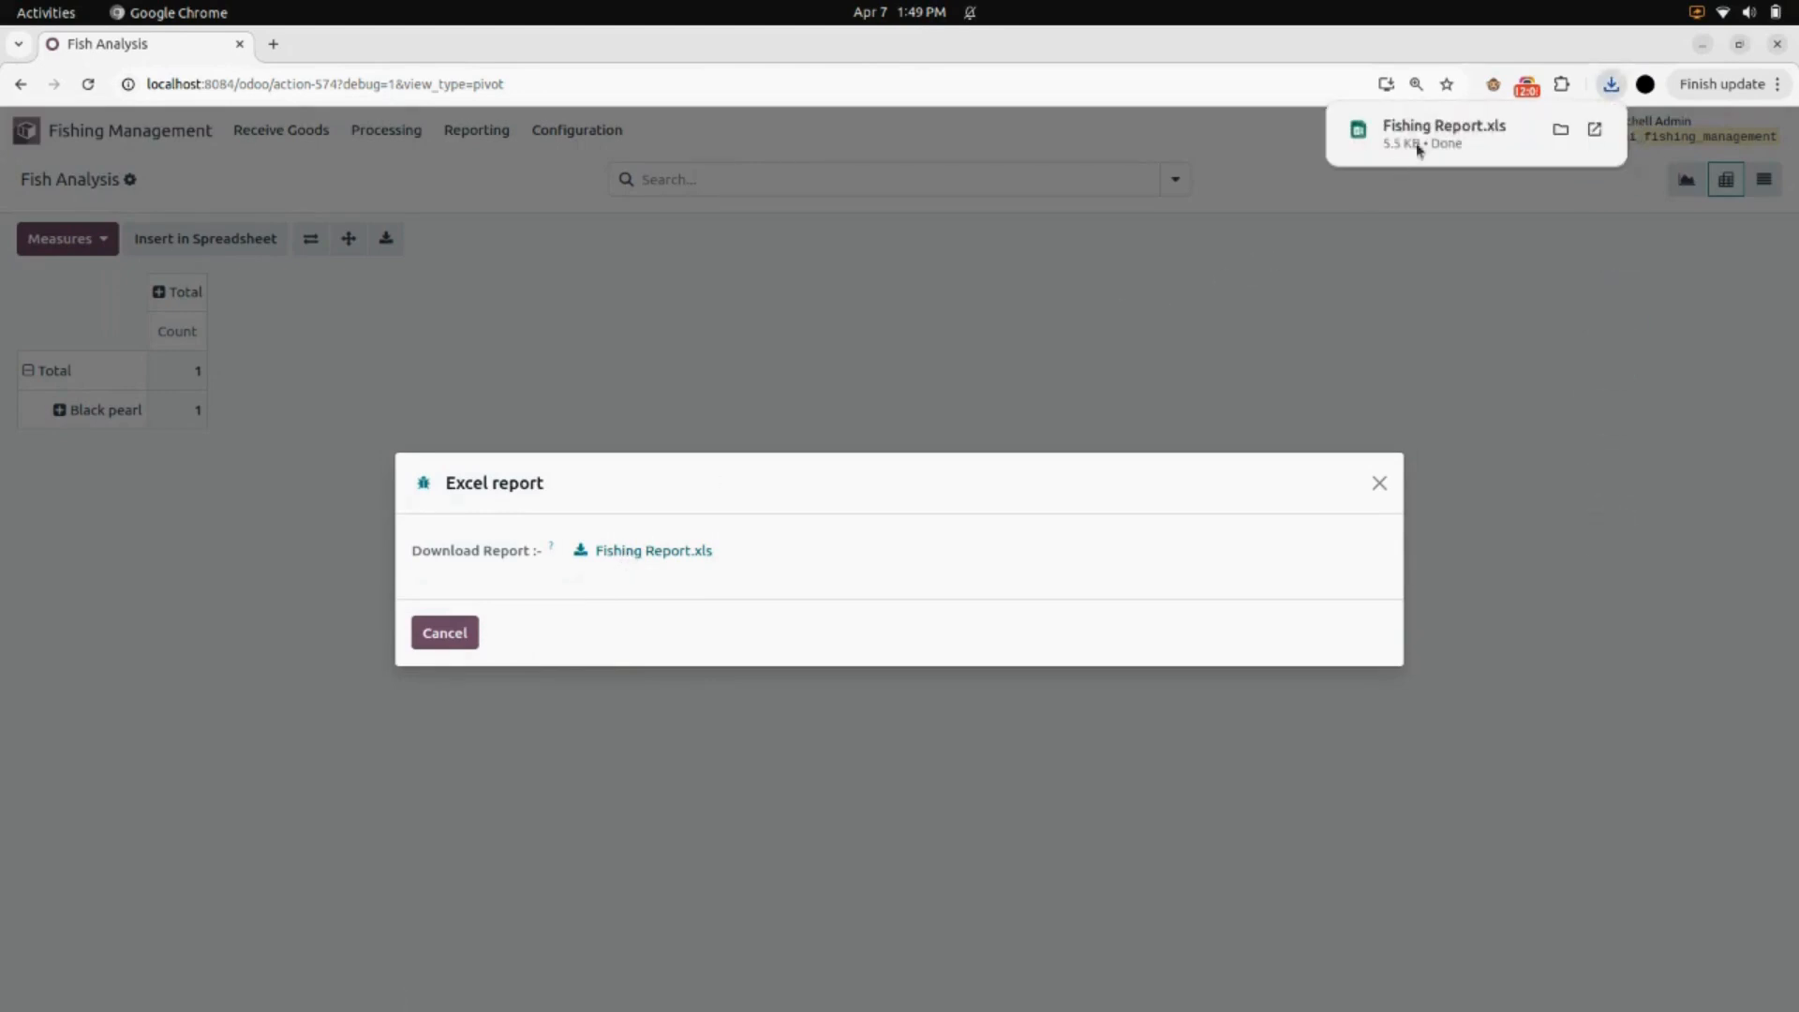
Step: Open the downloaded Fishing Report.xls, review its contents, and close both the spreadsheet and the Excel report dialog
left_click(1430, 140)
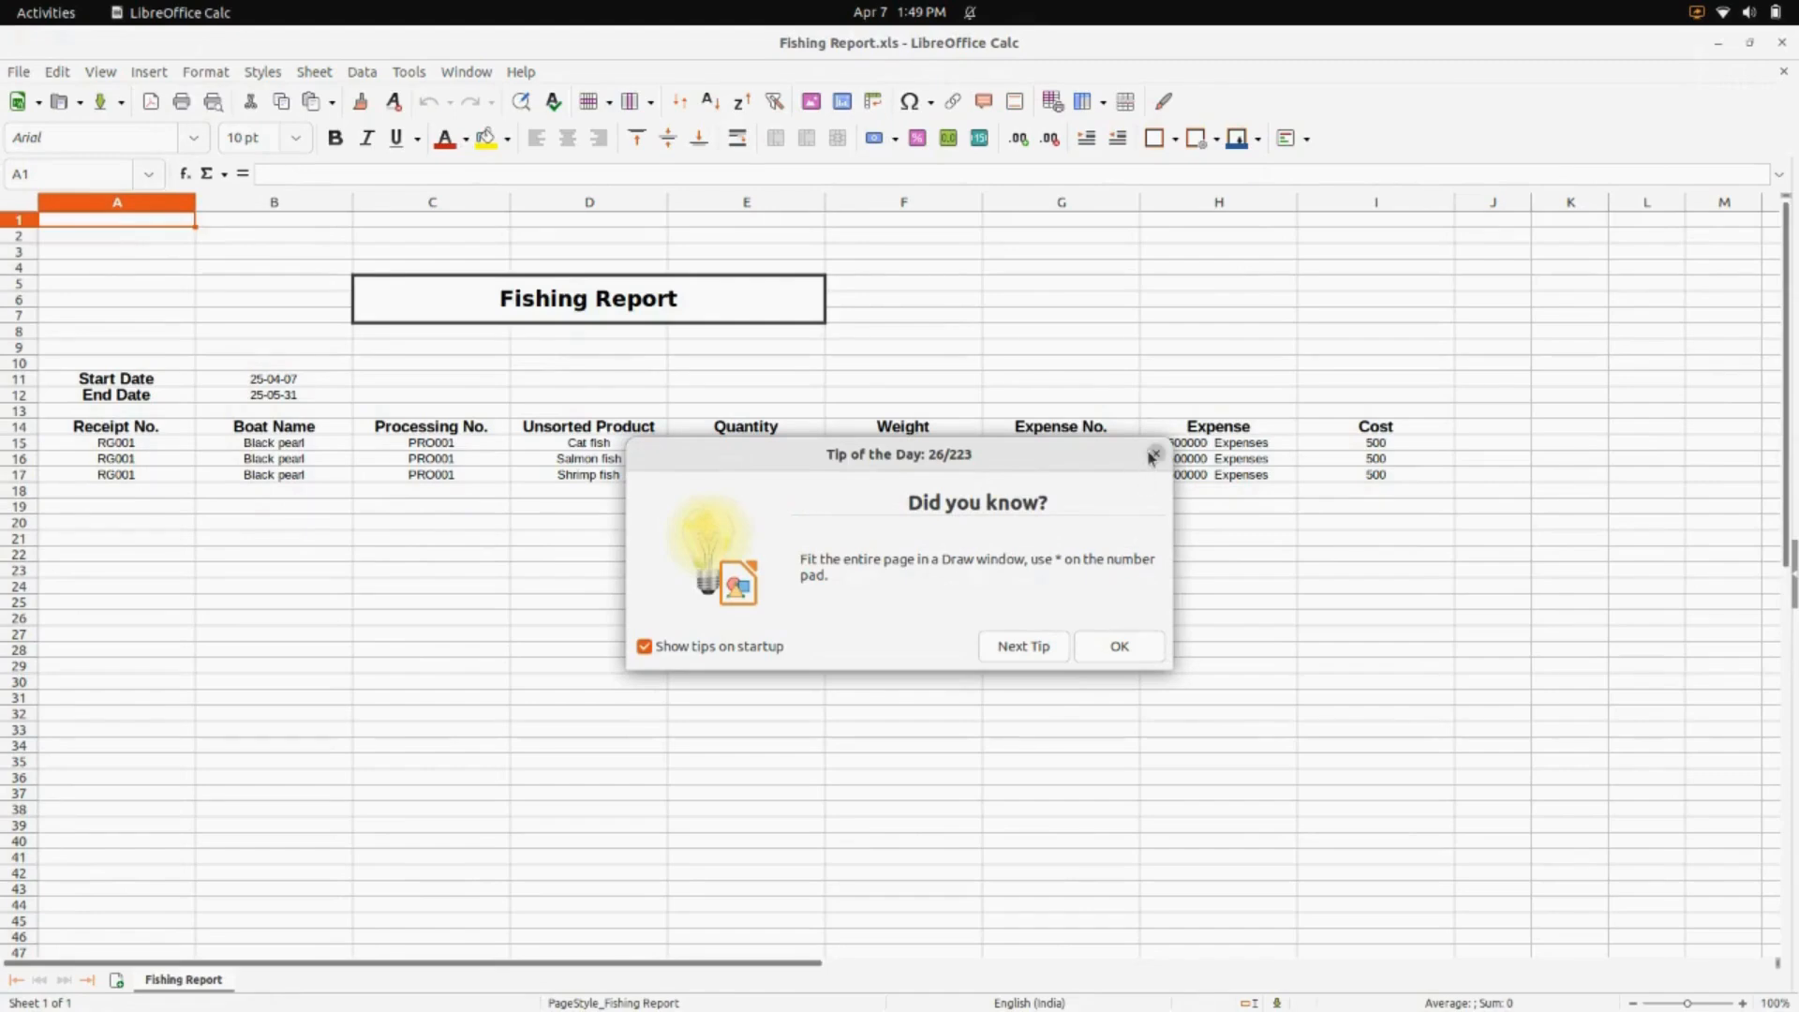
left_click(1152, 455)
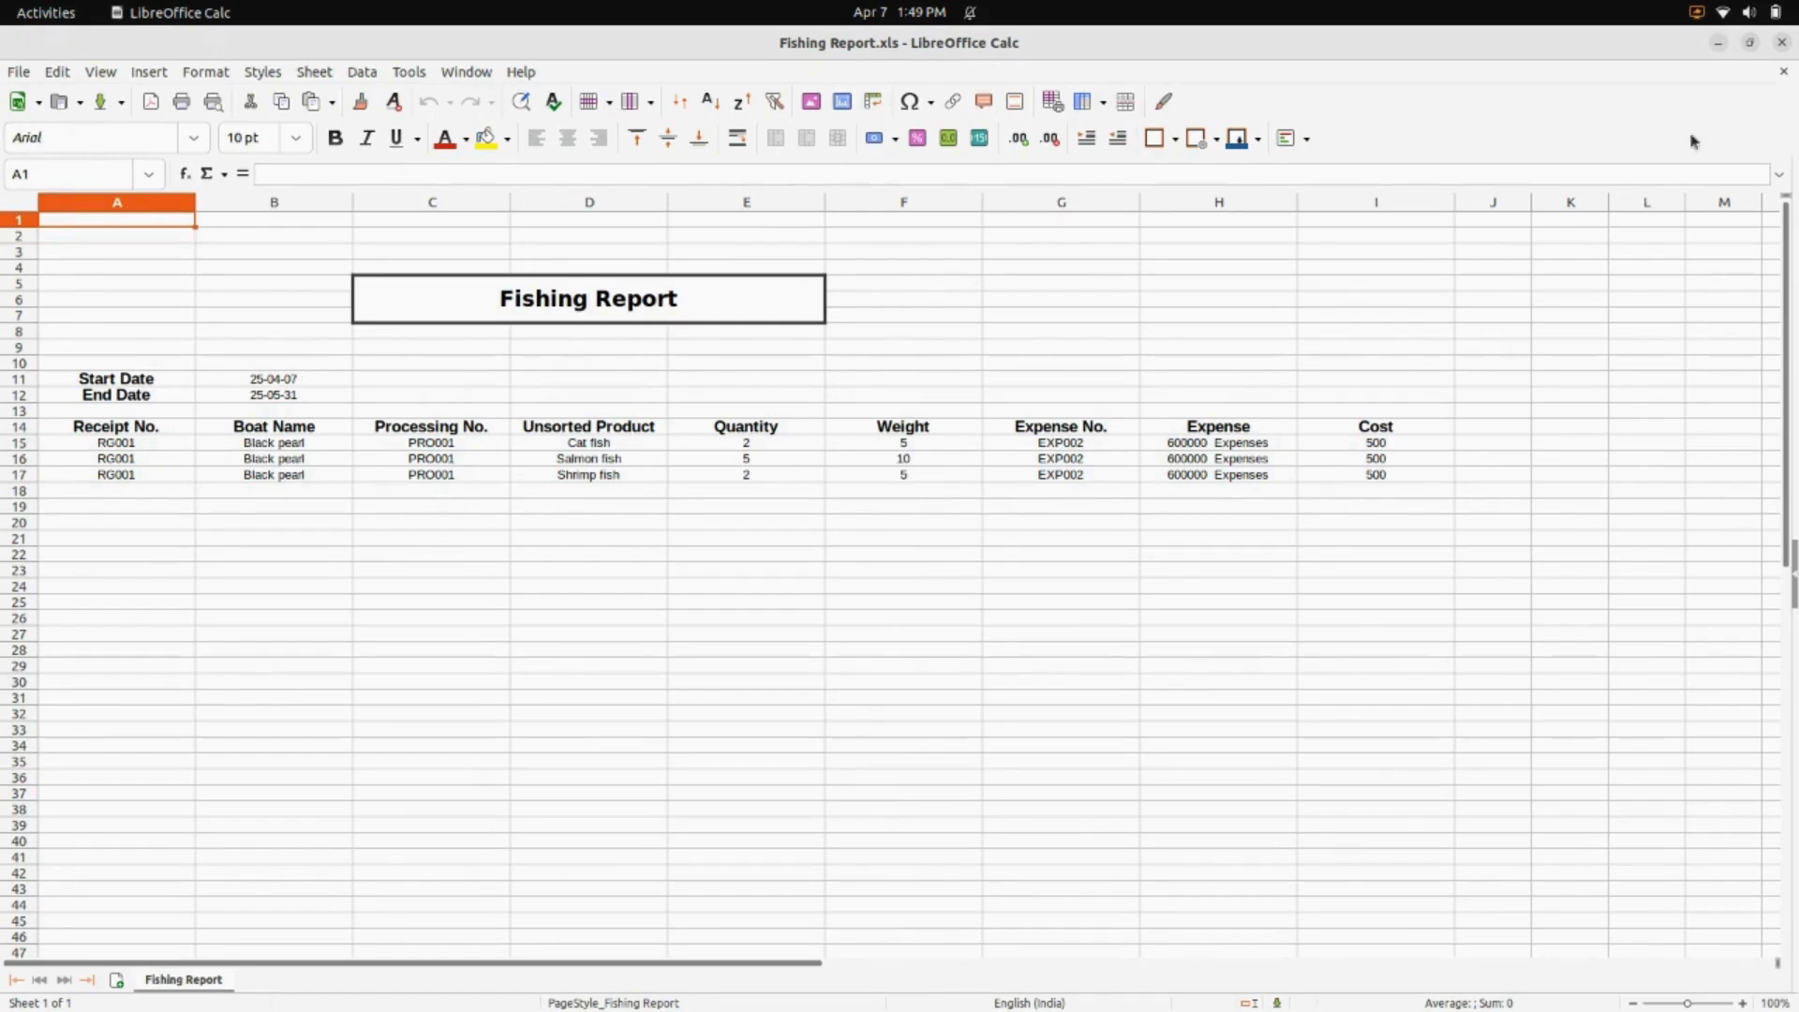
left_click(1785, 44)
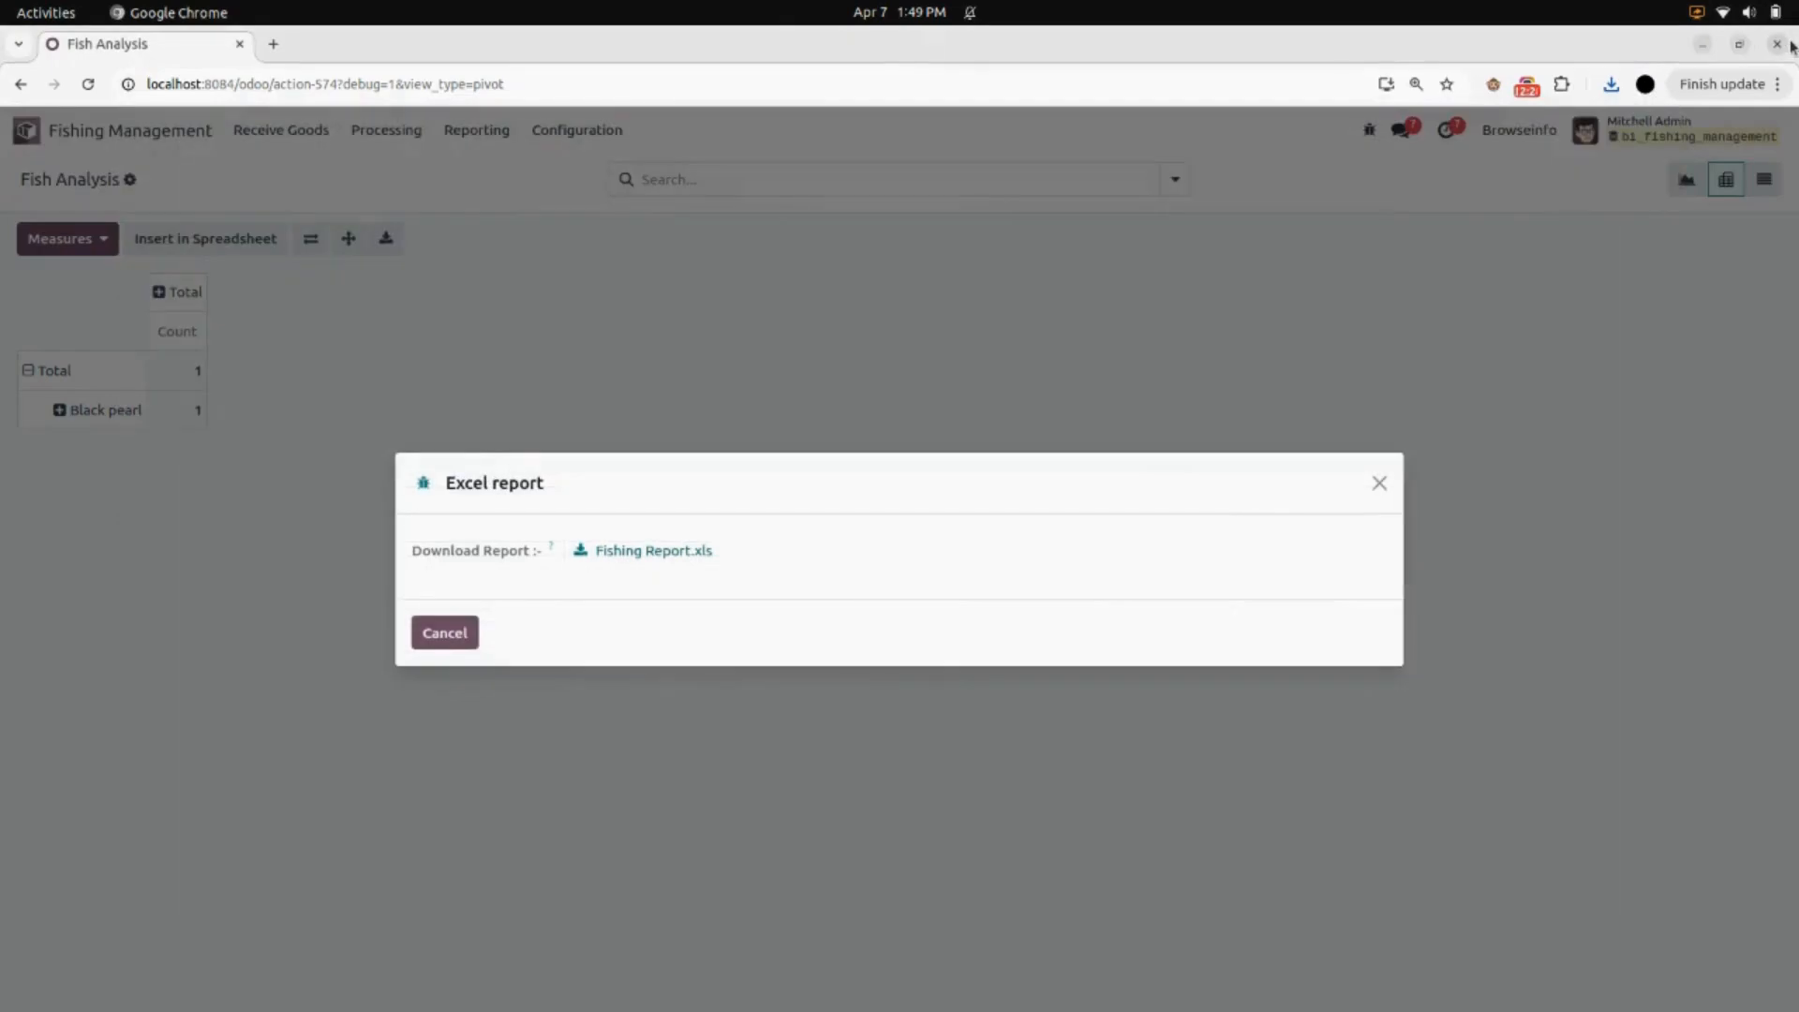
left_click(1385, 484)
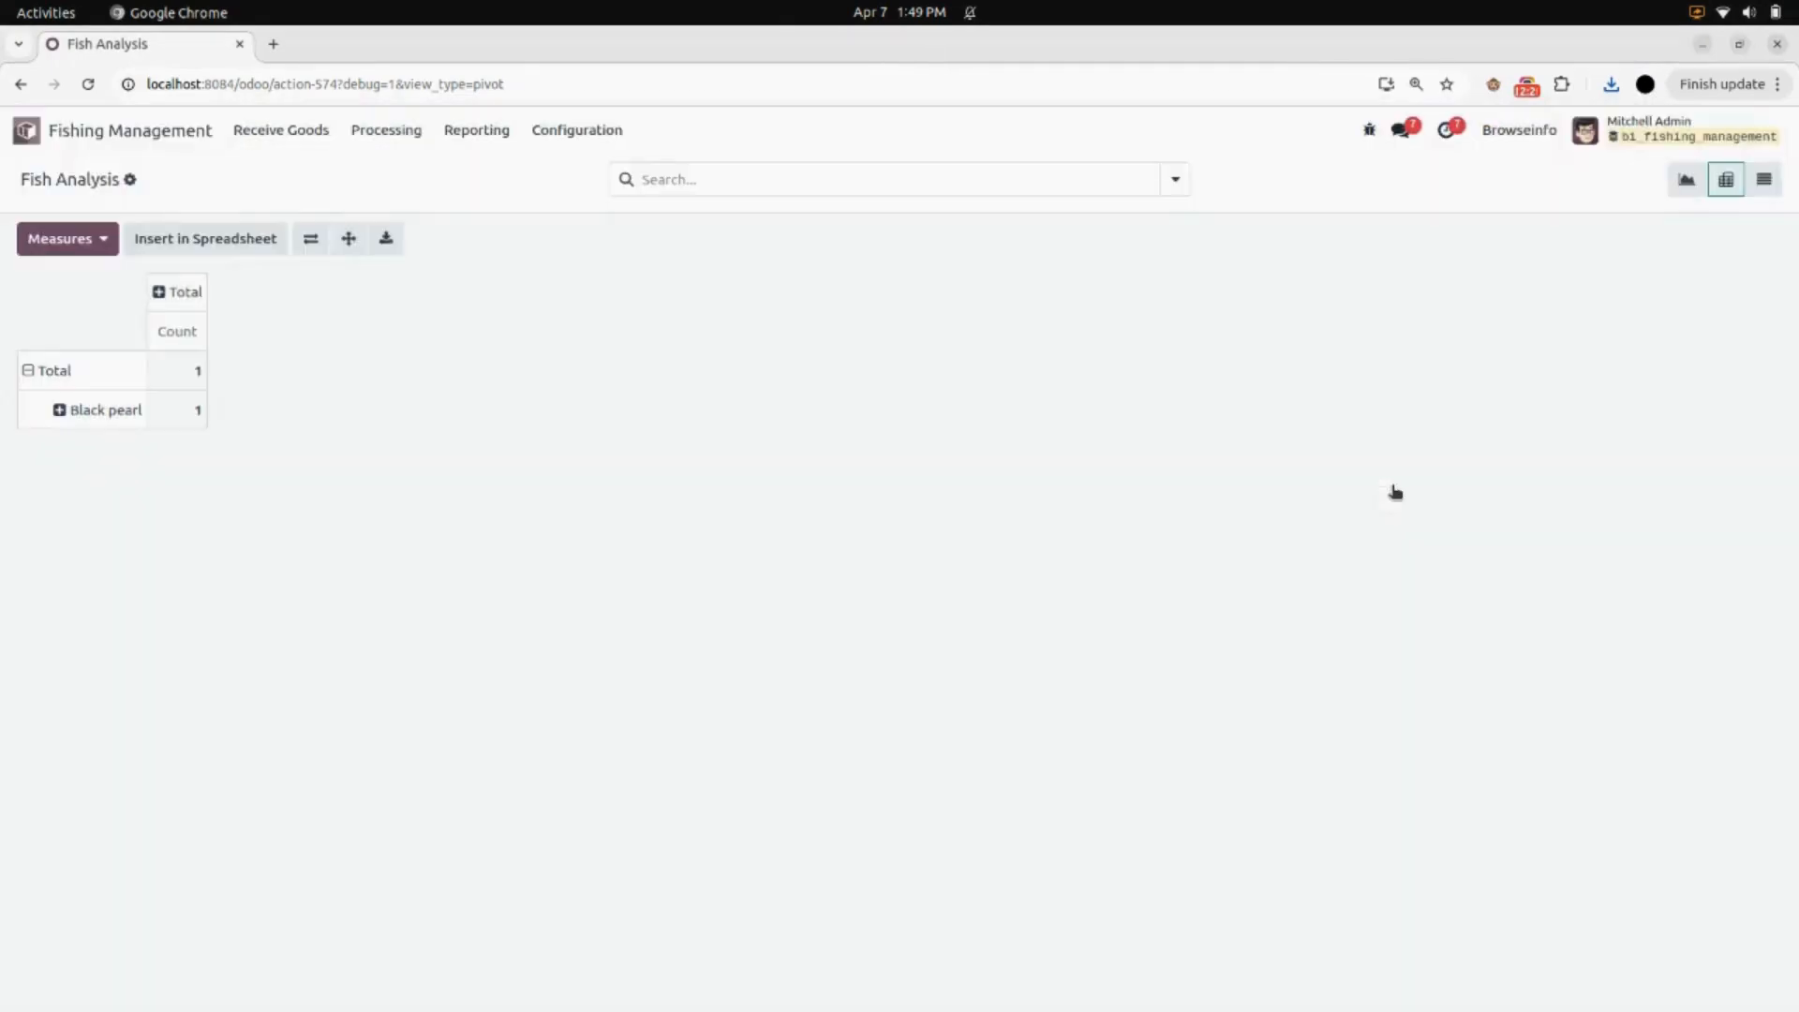
Step: Set up a Sorted Fish Report for boat Black pearl and receive goods number RG001, with start date 04/07/2025 and end date 05/31/2025
left_click(487, 134)
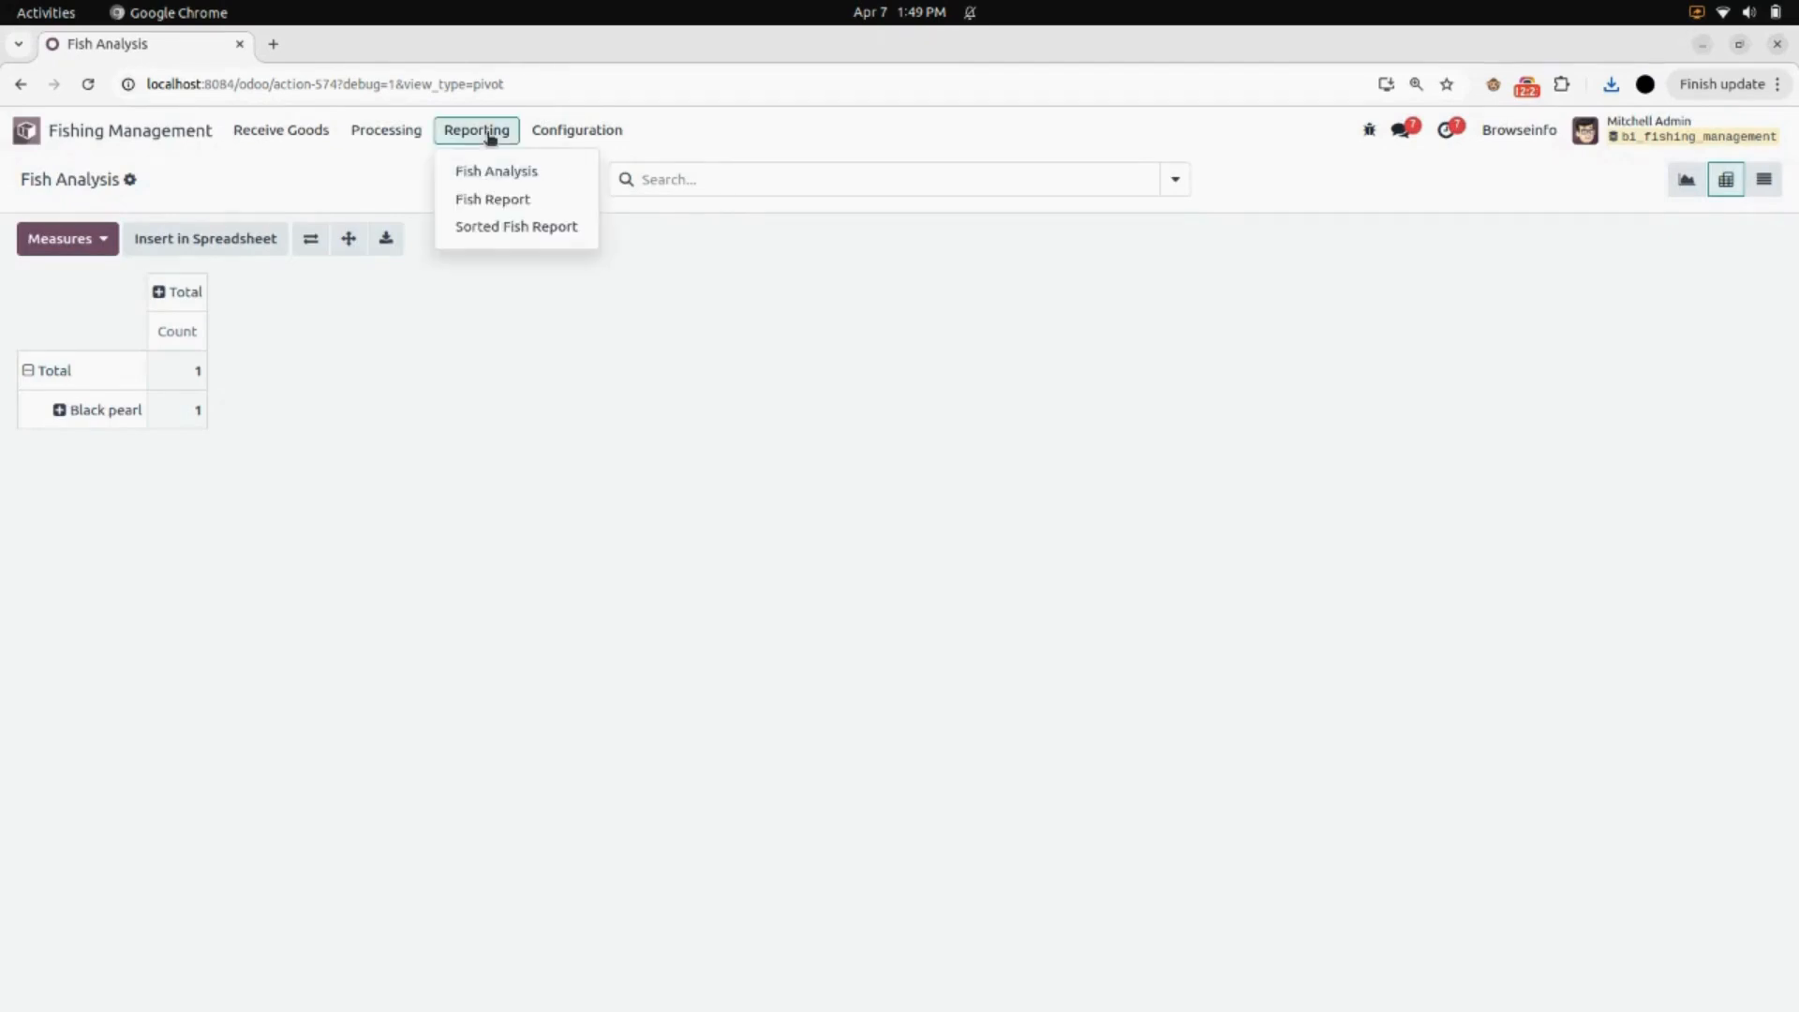
left_click(522, 231)
left_click(601, 487)
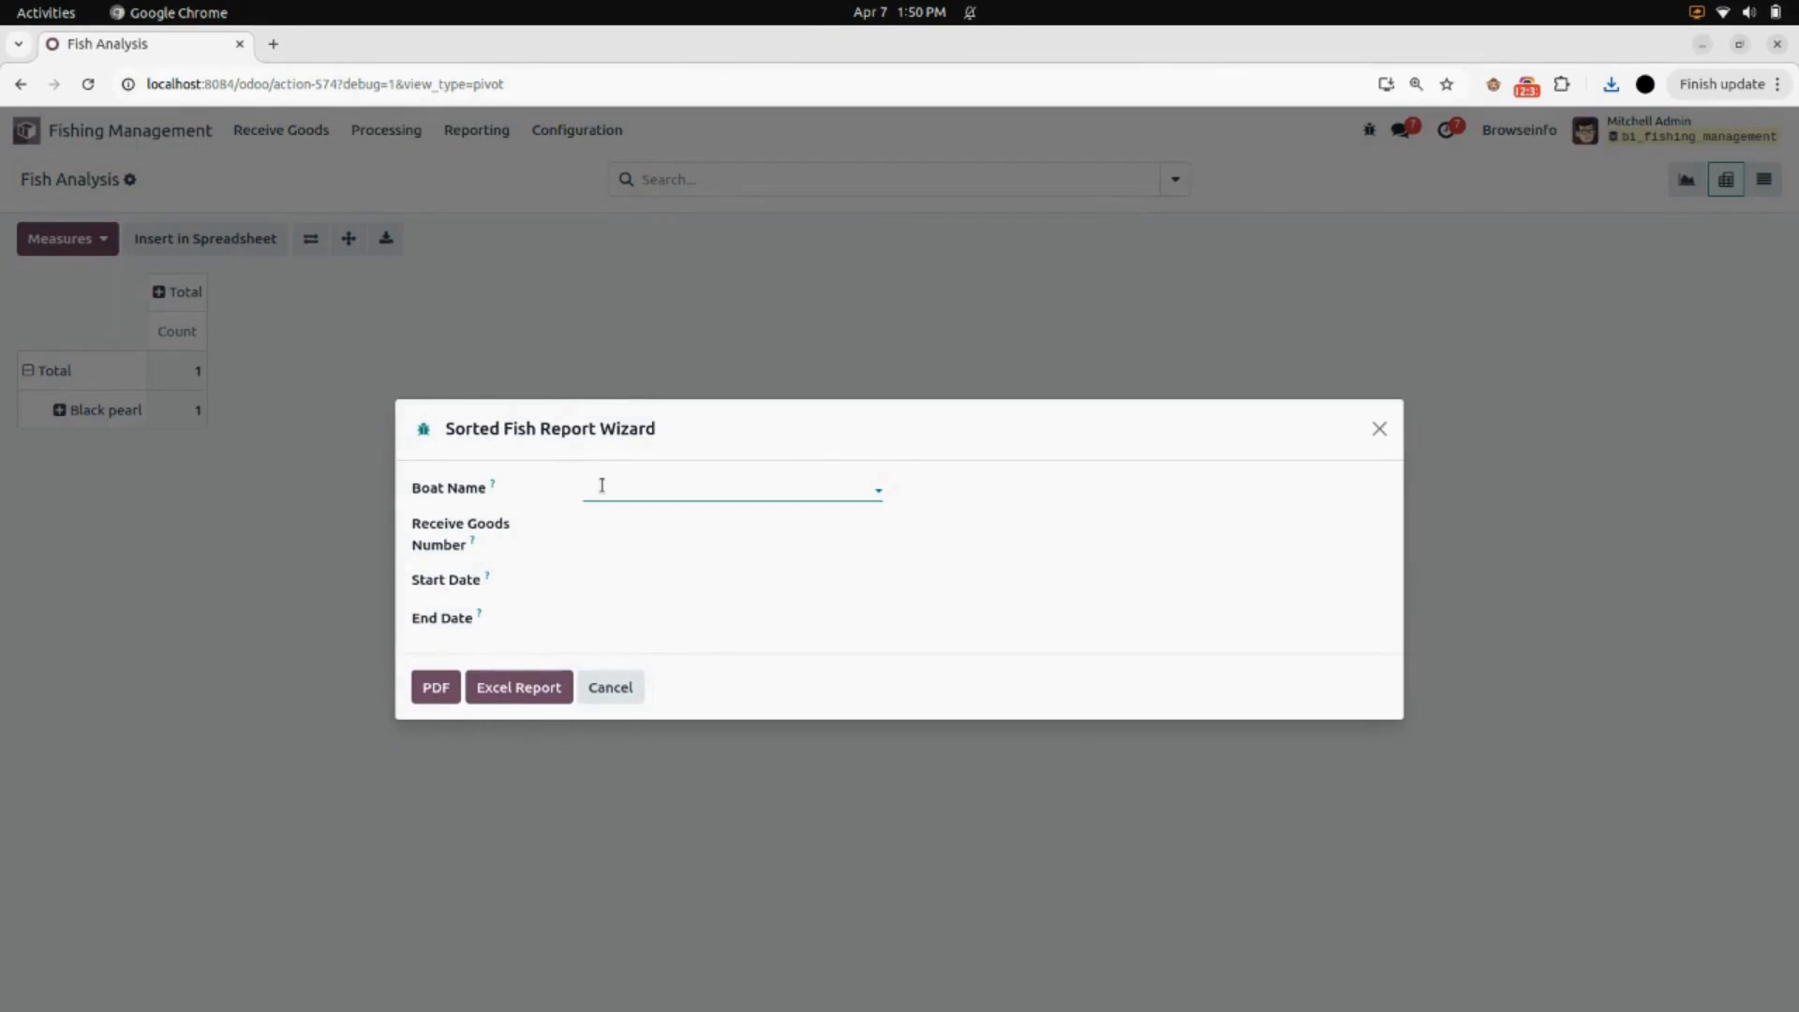
left_click(623, 518)
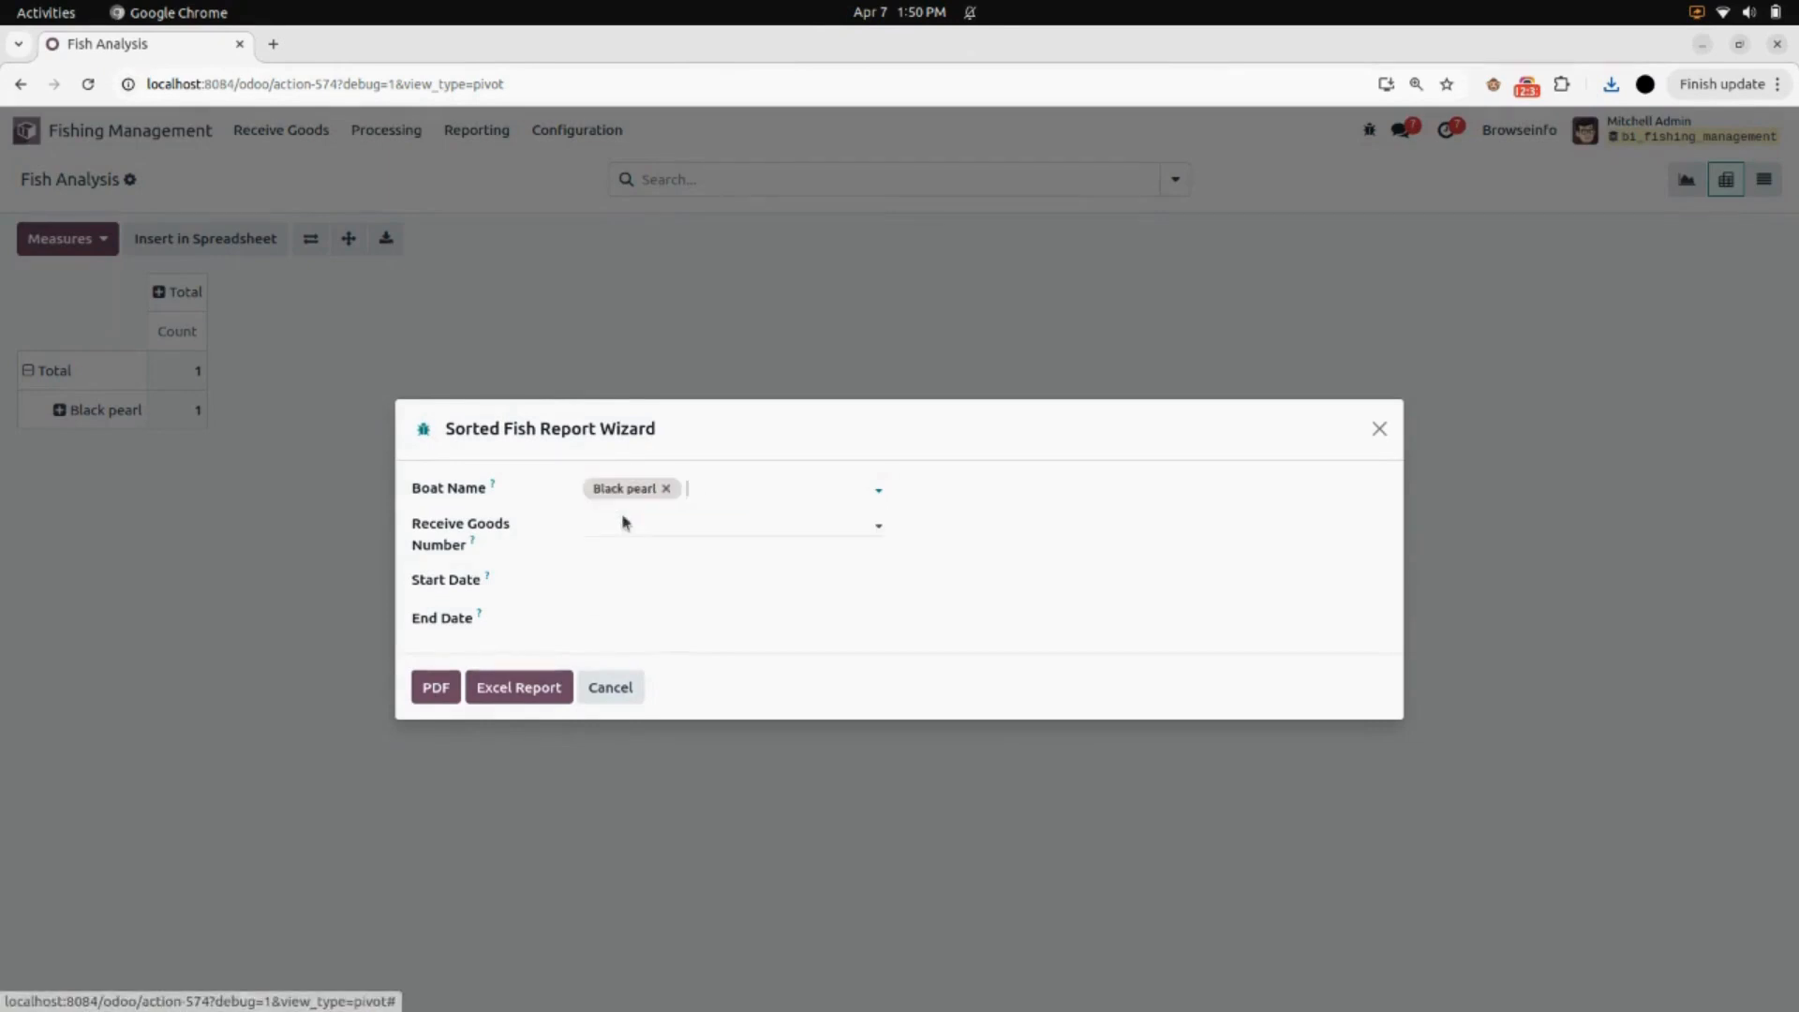
left_click(627, 520)
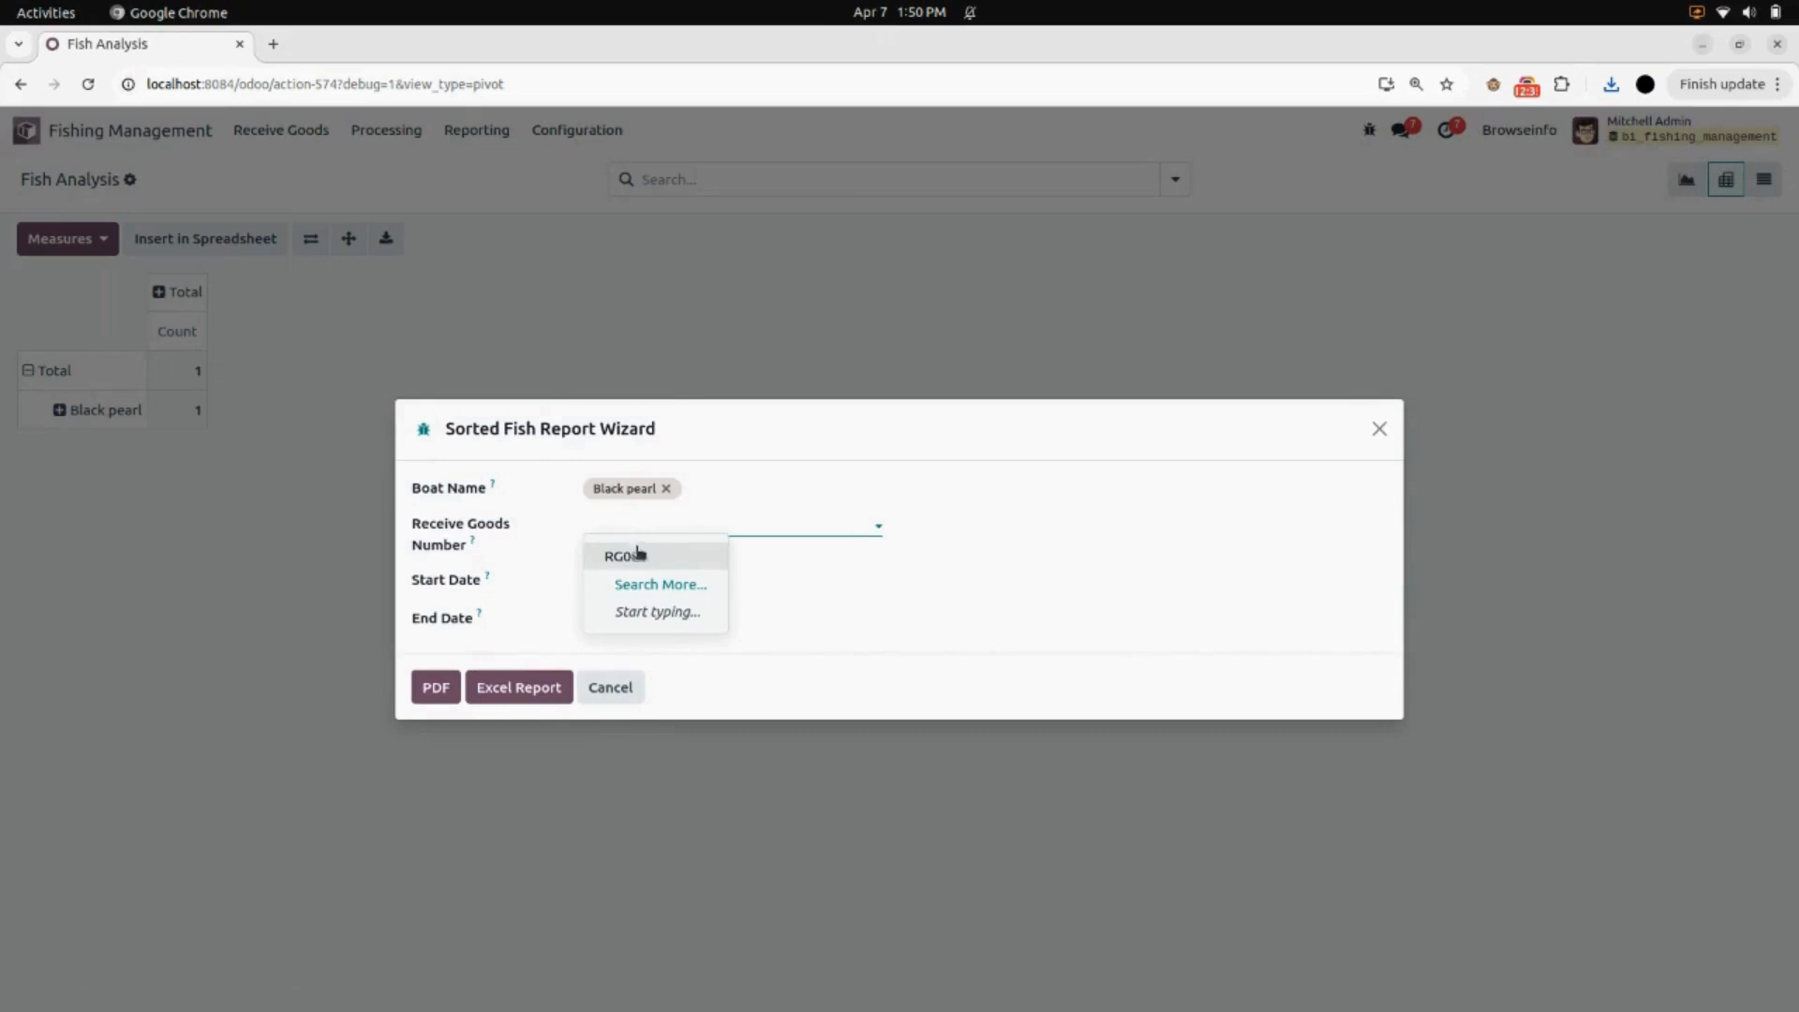
left_click(644, 559)
left_click(640, 580)
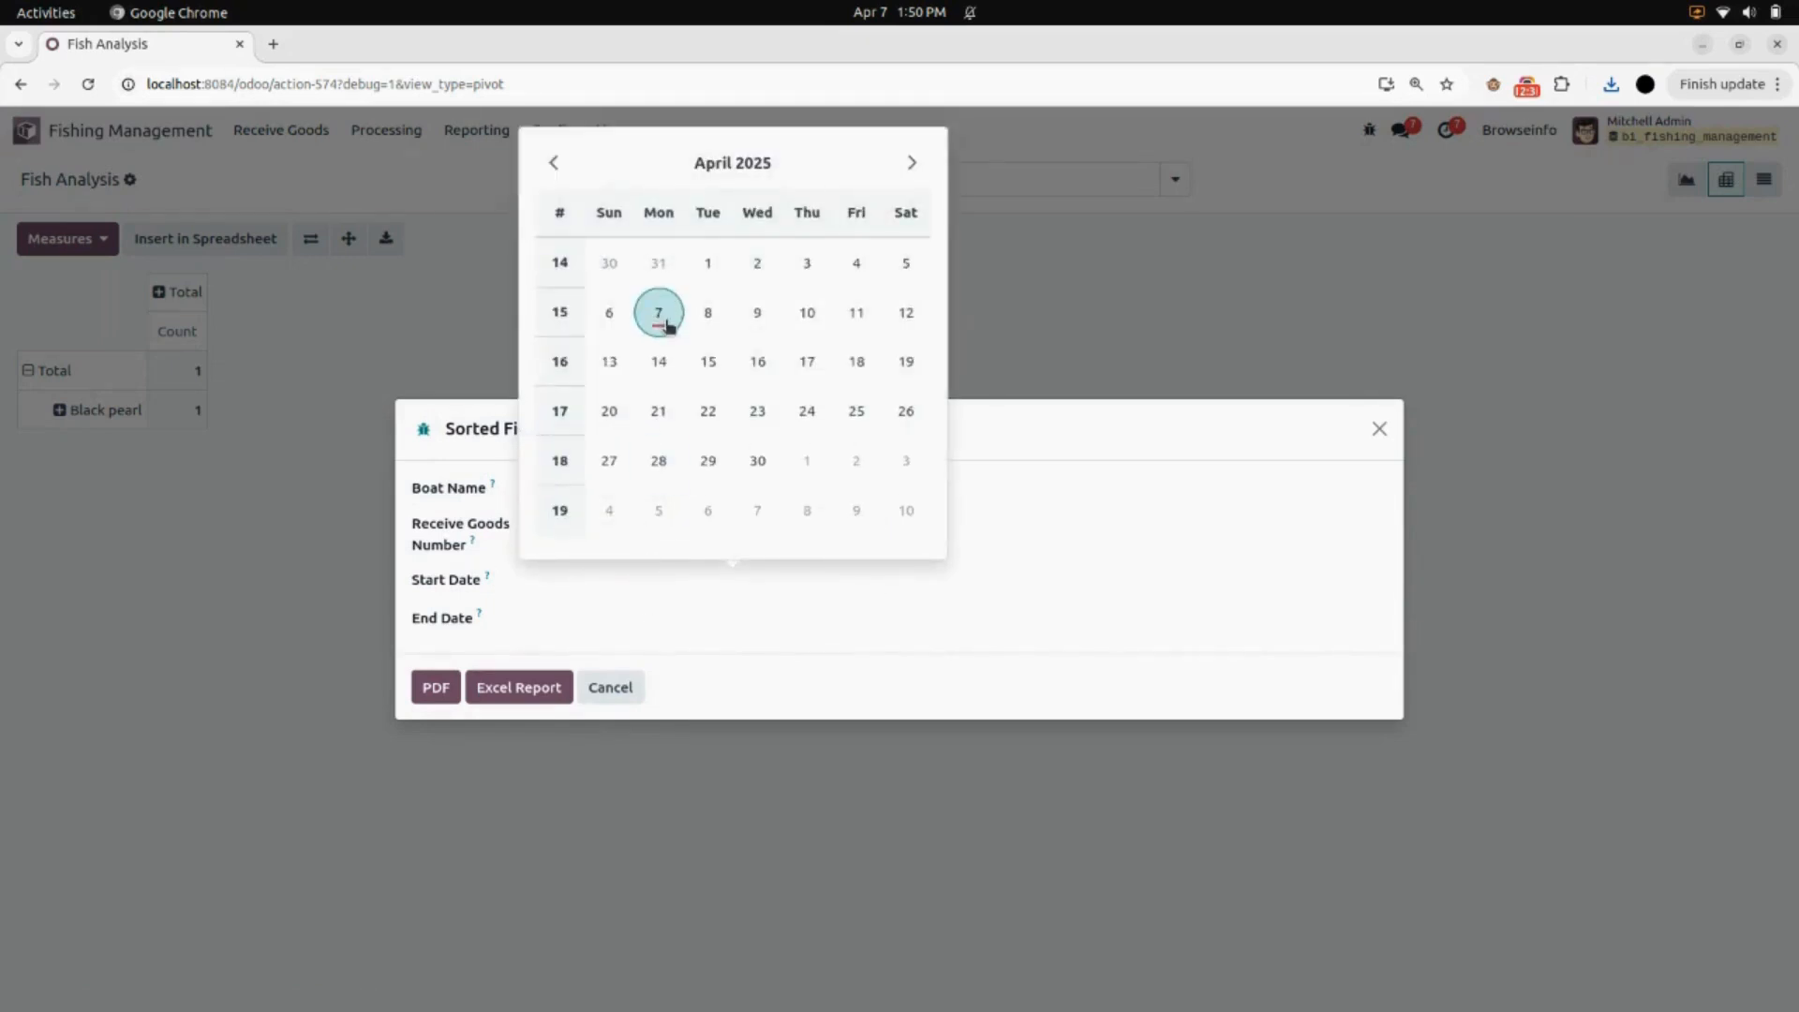
left_click(661, 317)
left_click(663, 621)
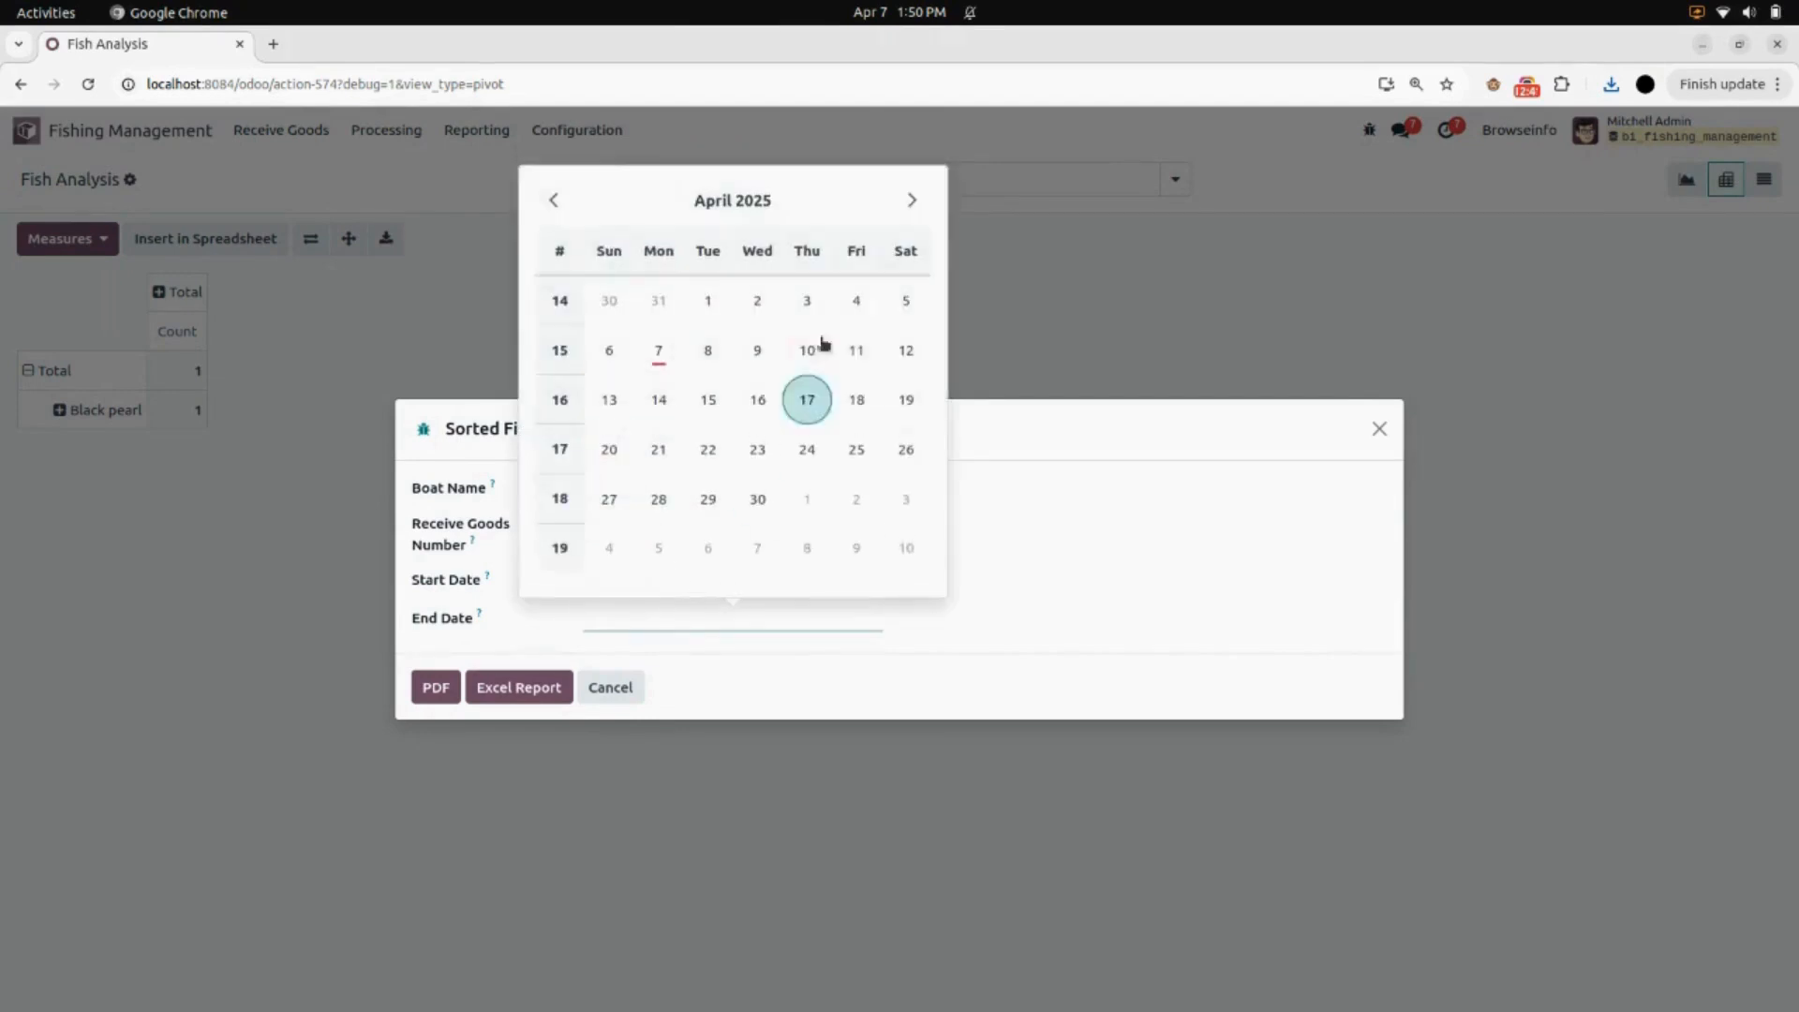
left_click(912, 199)
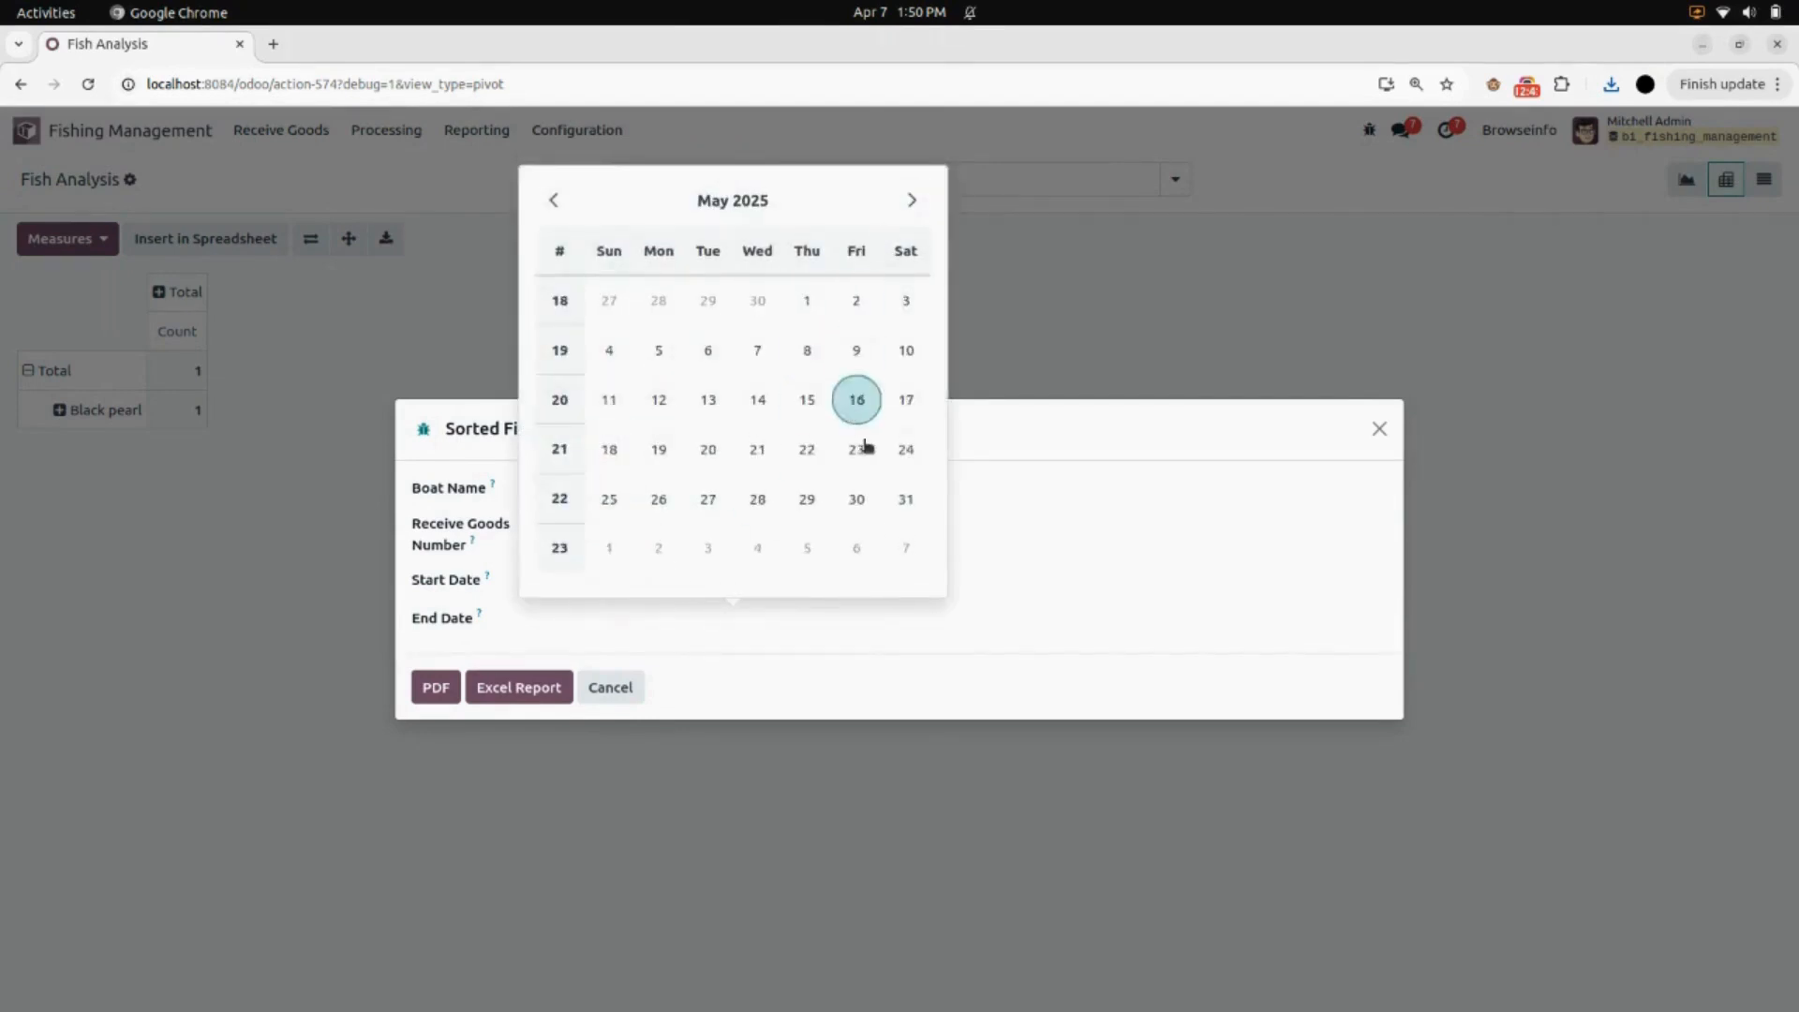
left_click(904, 513)
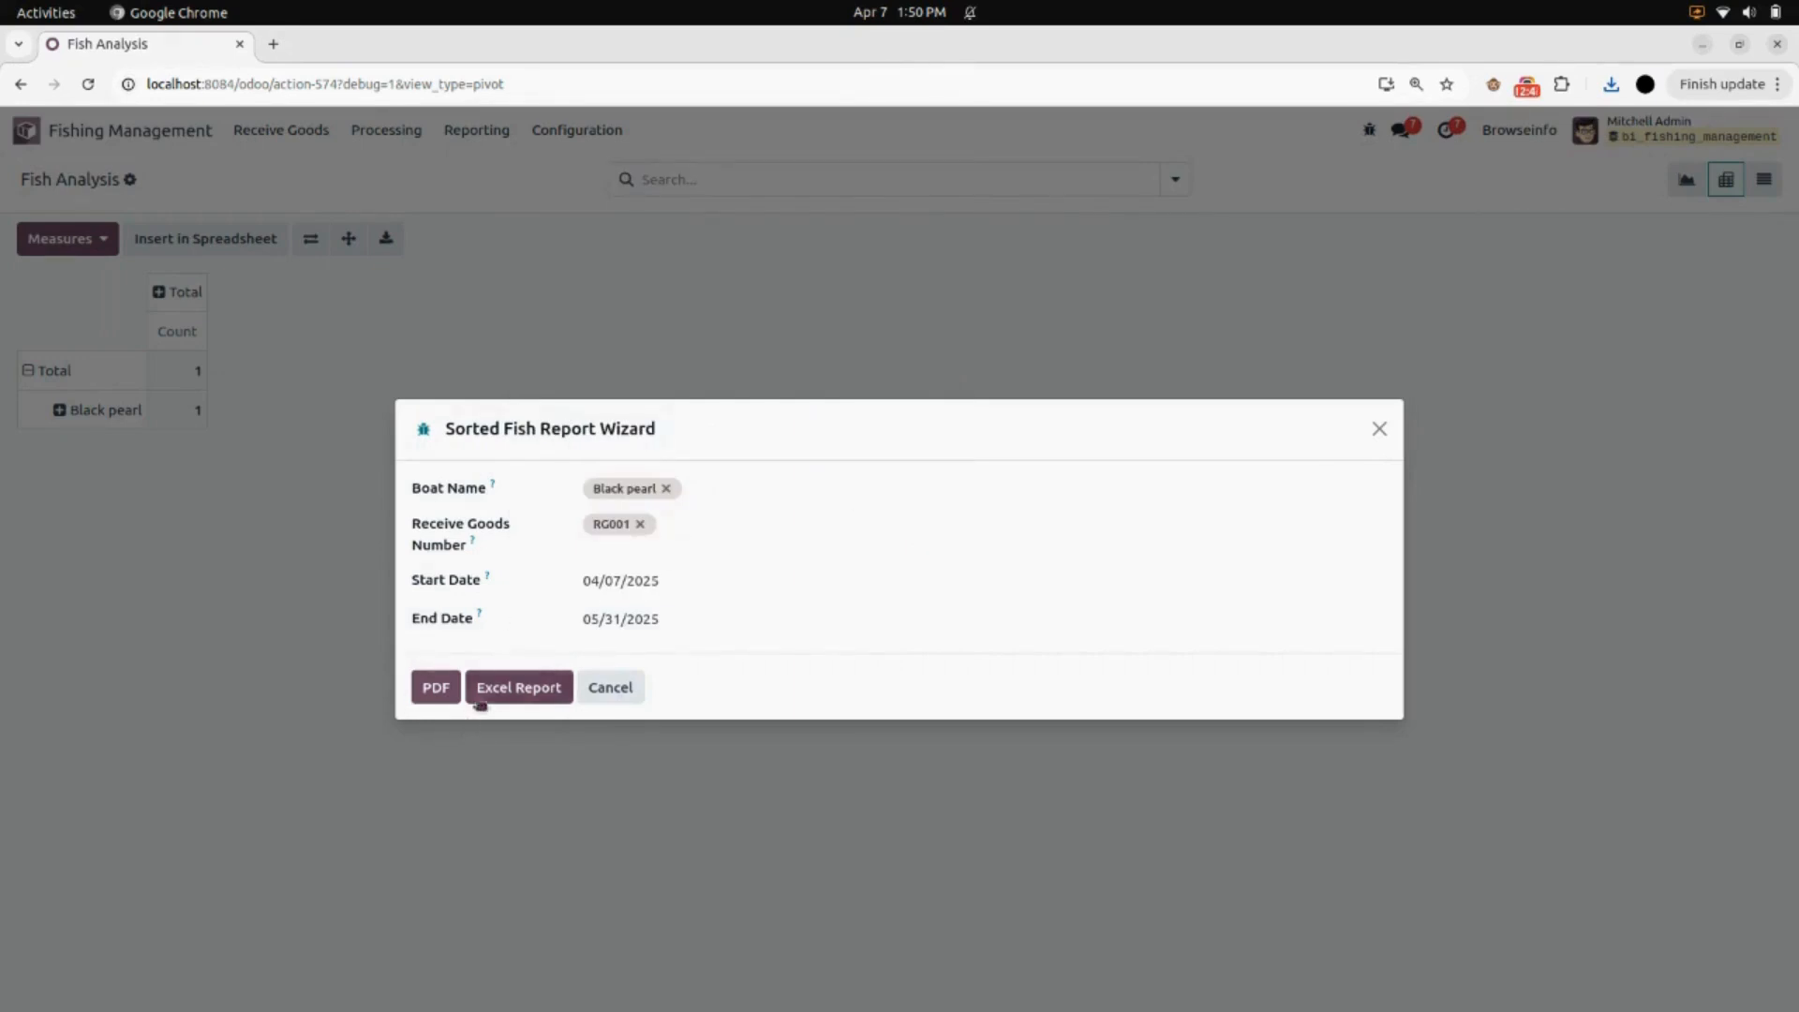
Step: Generate the Sorted Fish Report as a PDF, review the downloaded file, and close it
left_click(434, 689)
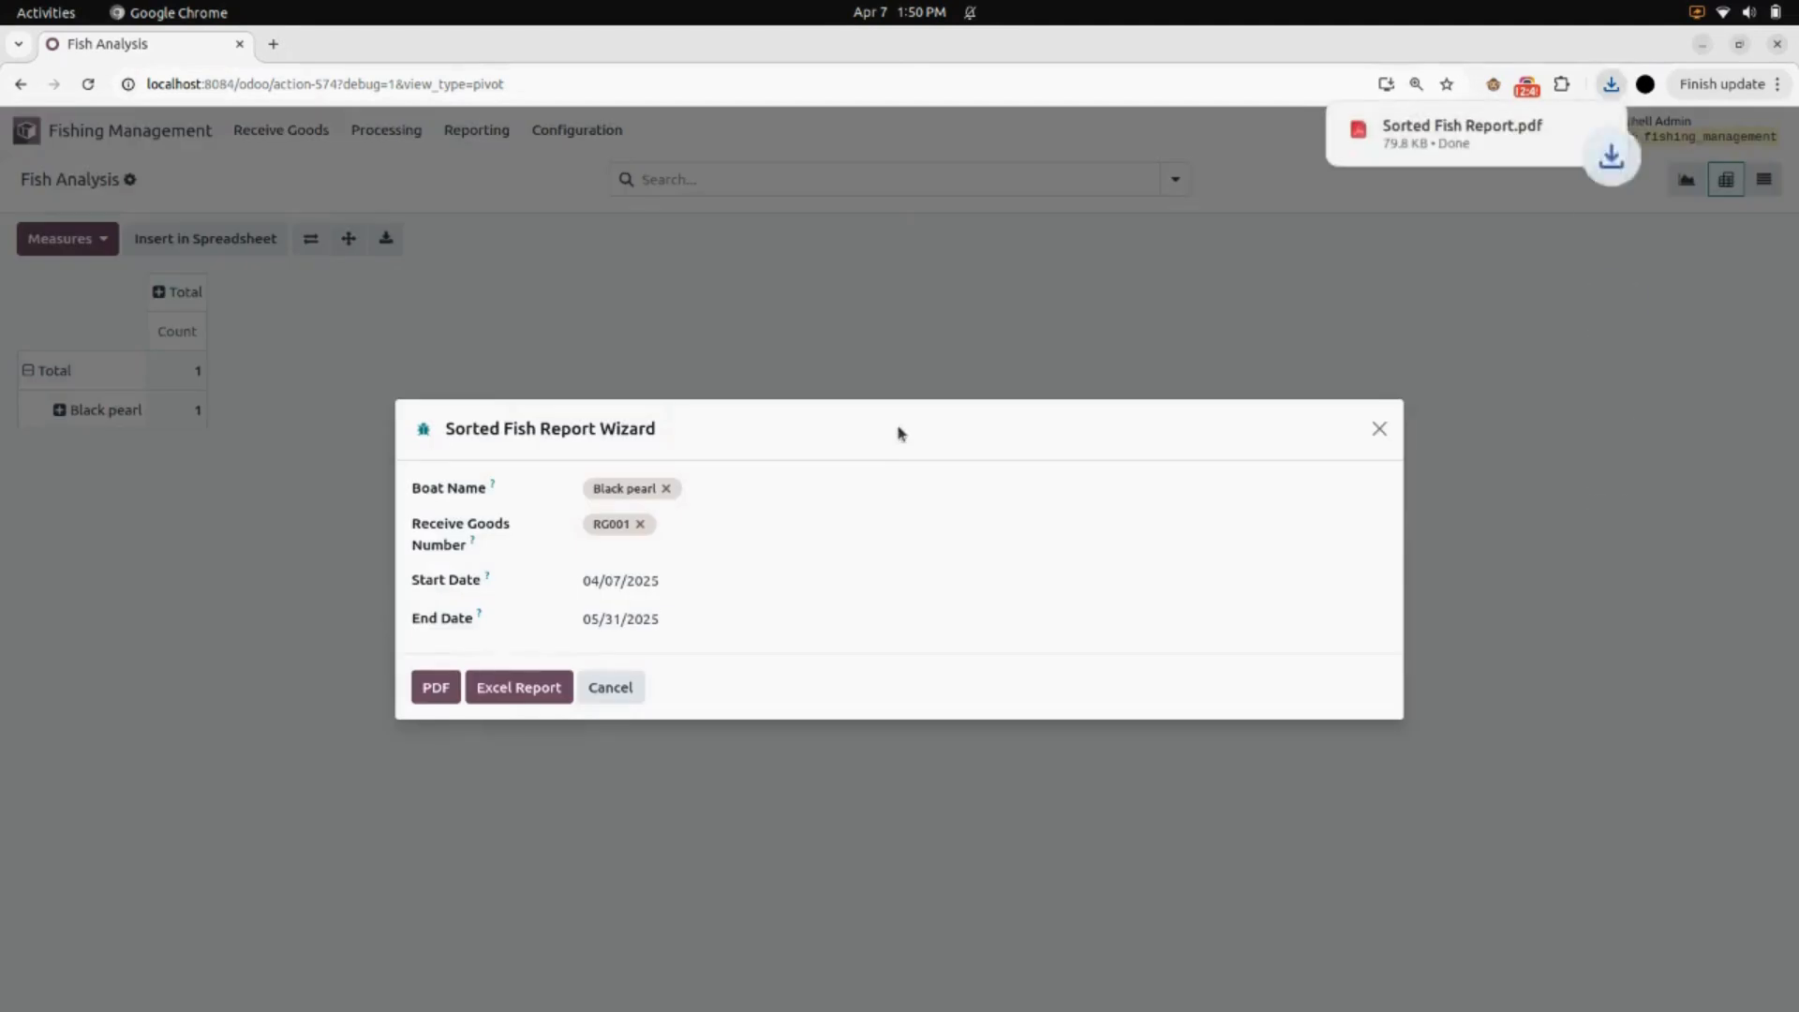
left_click(1395, 150)
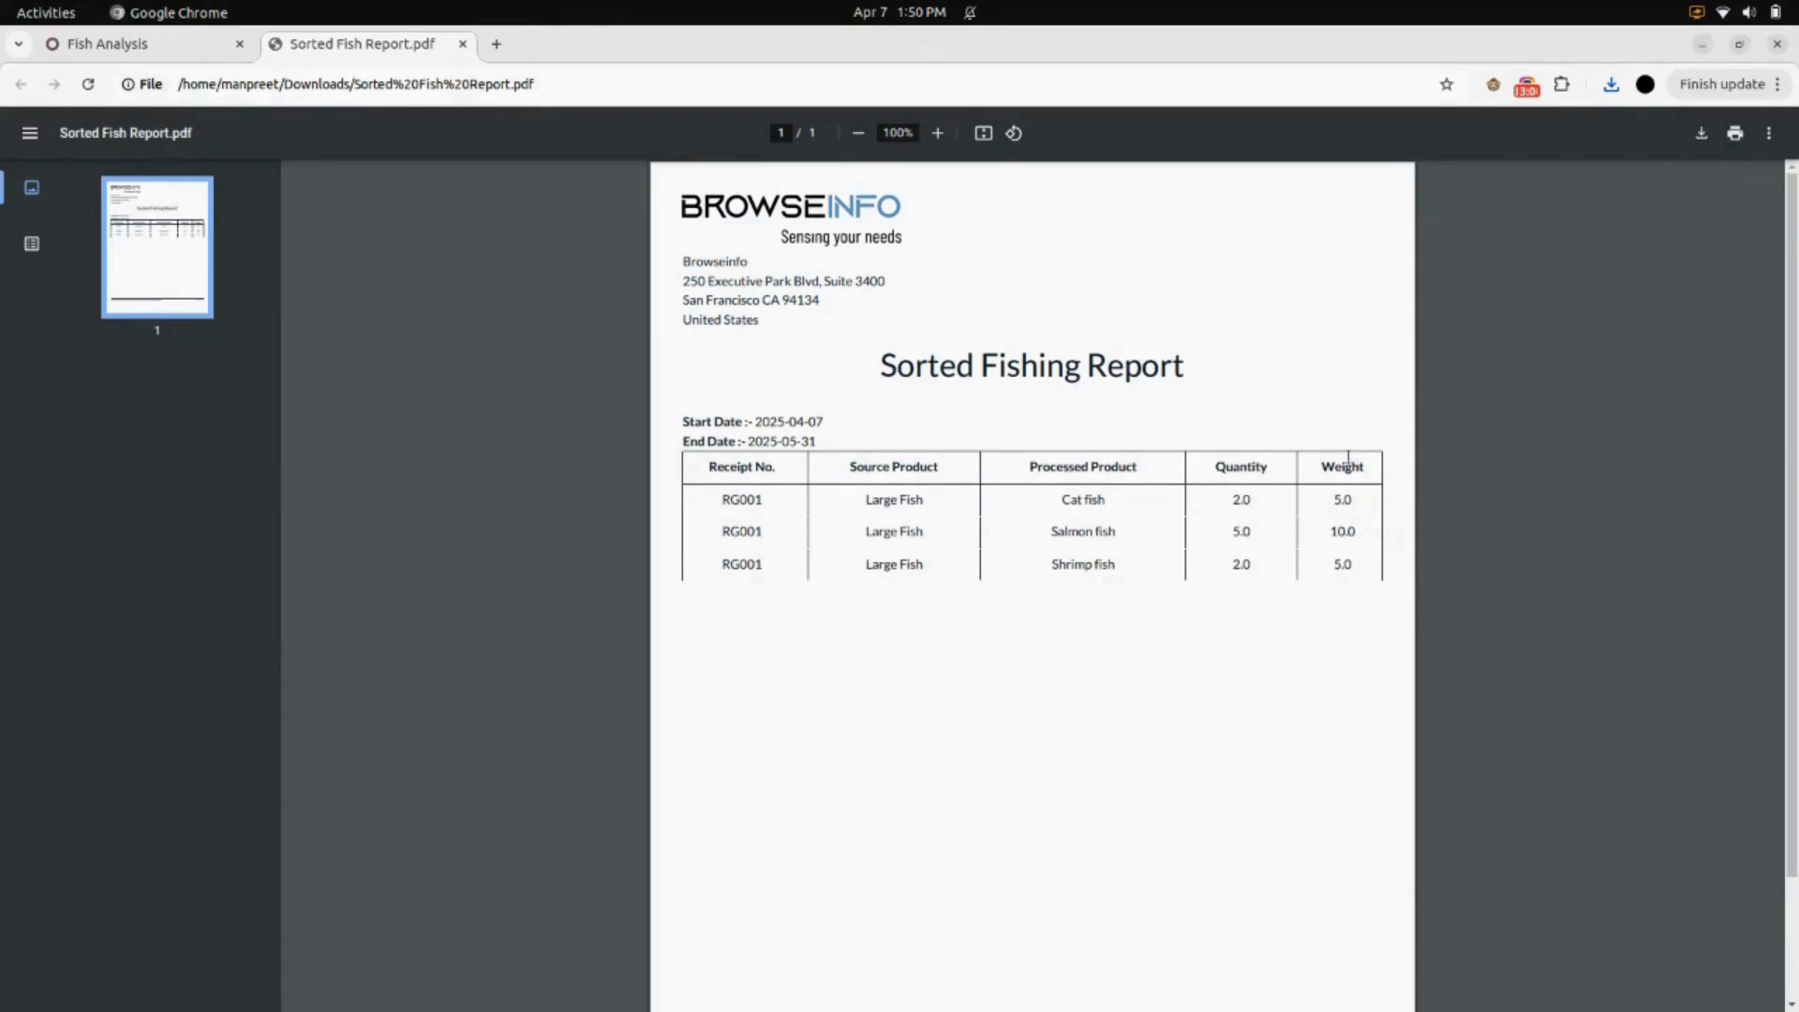
left_click(461, 44)
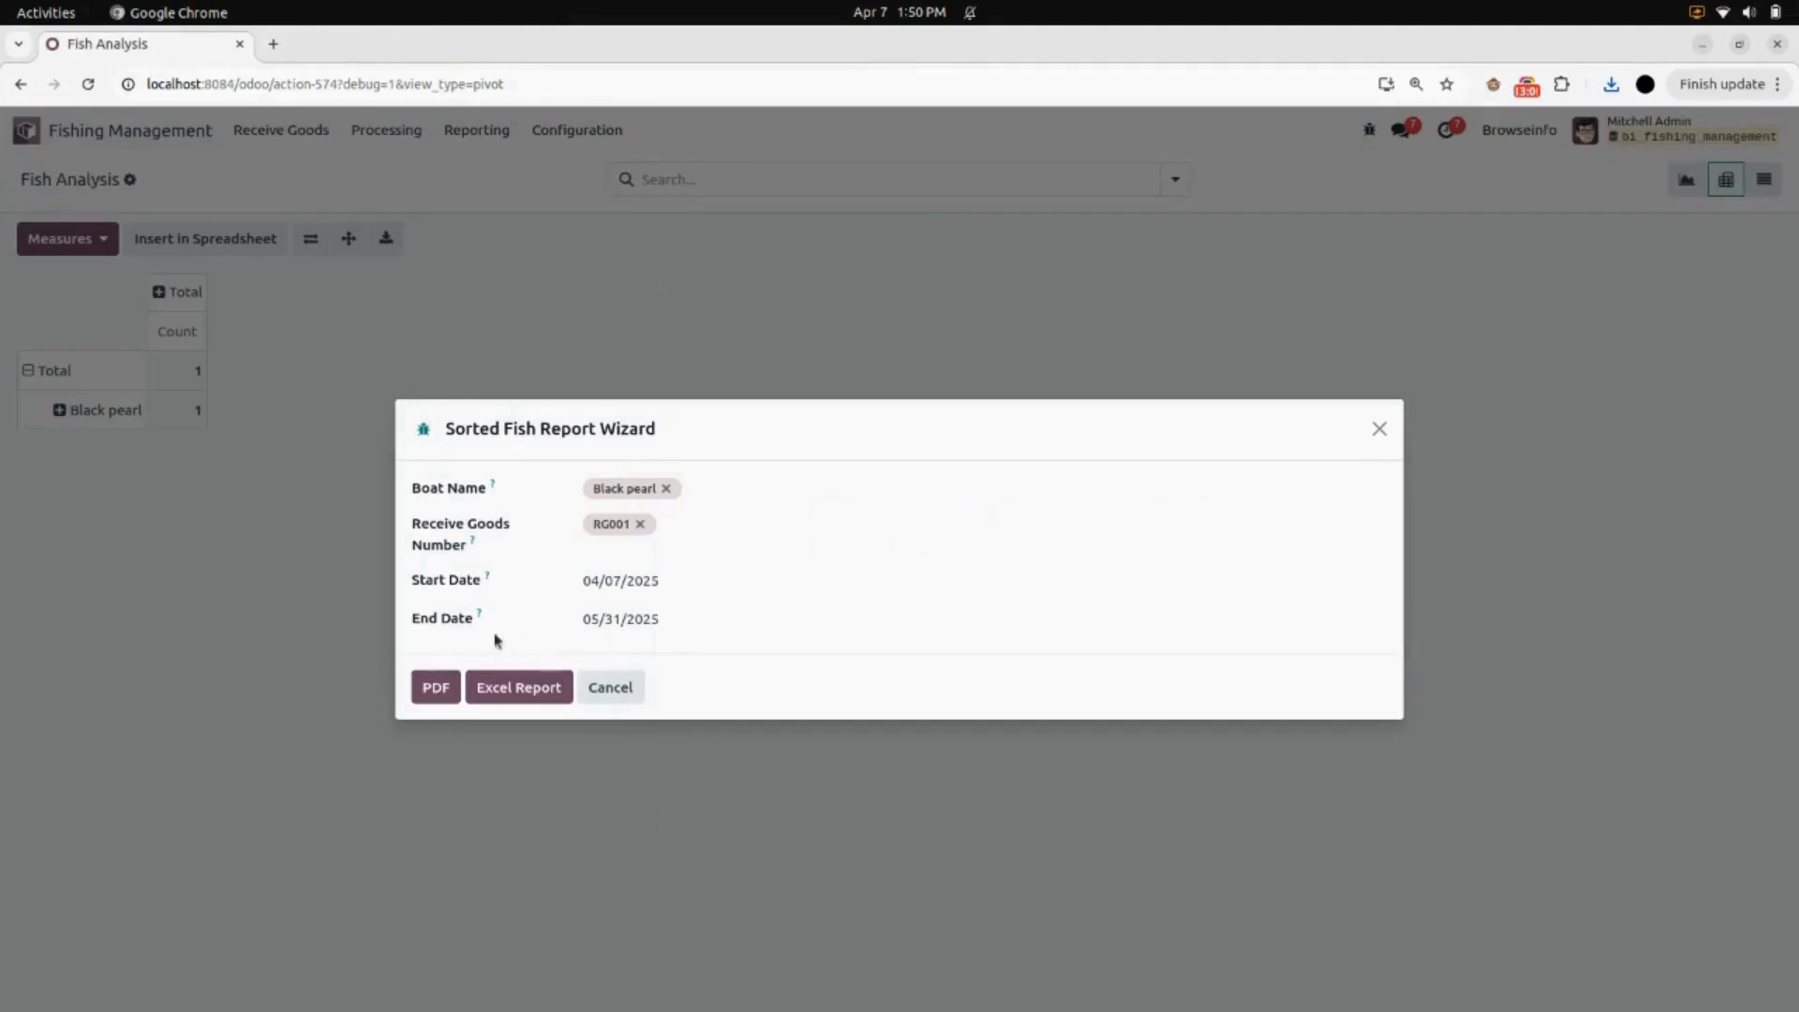
Step: Generate the Excel version of the sorted fish report, download Sorted Fishing Report.xls, and open it for review
left_click(520, 687)
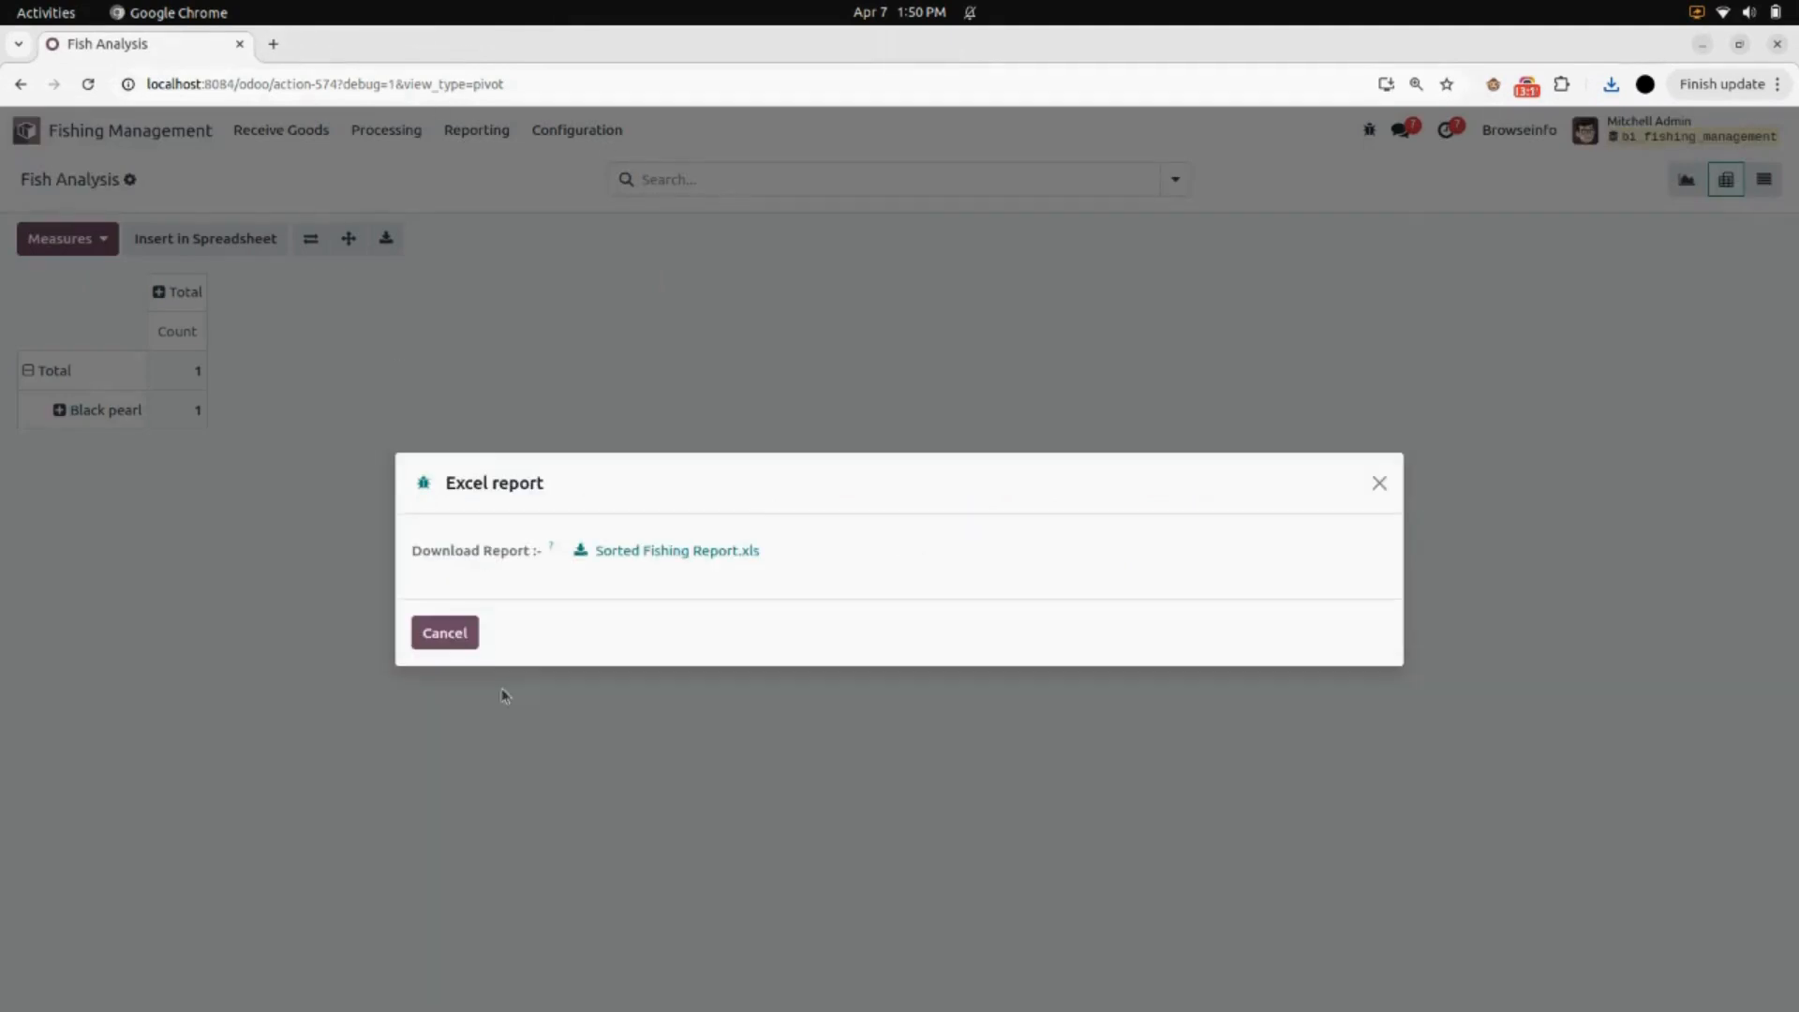
left_click(614, 551)
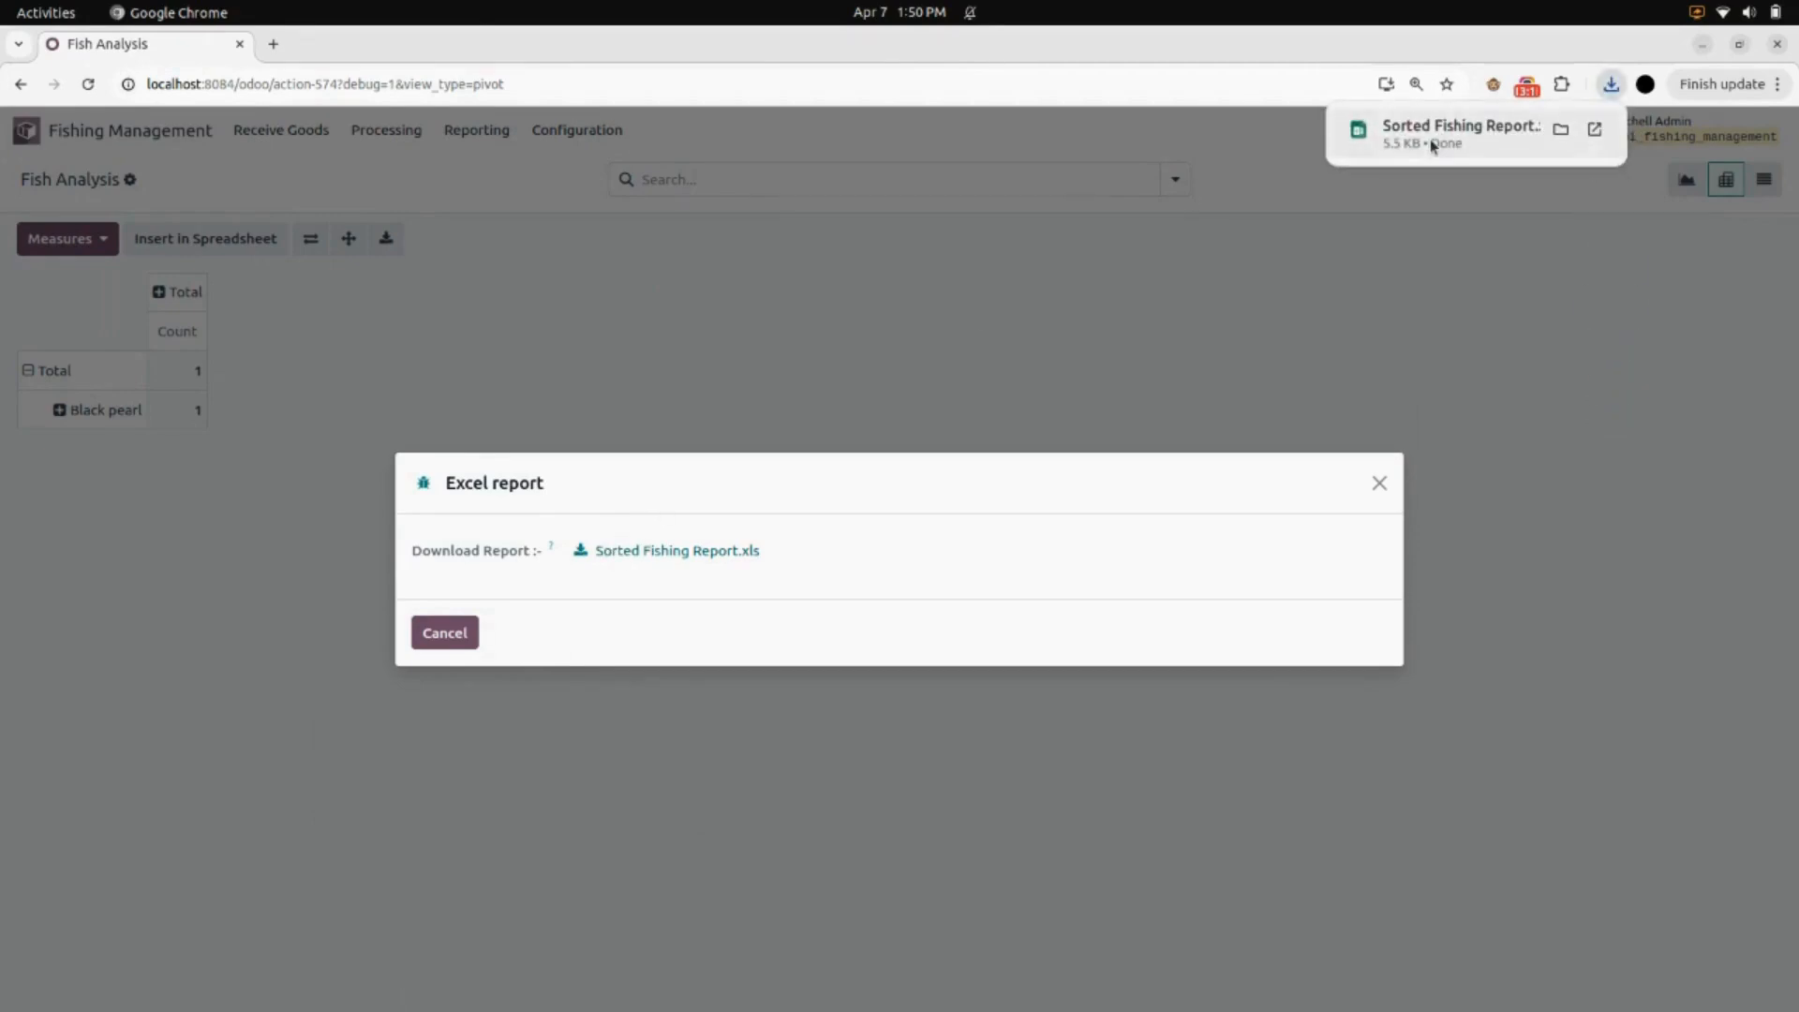
left_click(1430, 138)
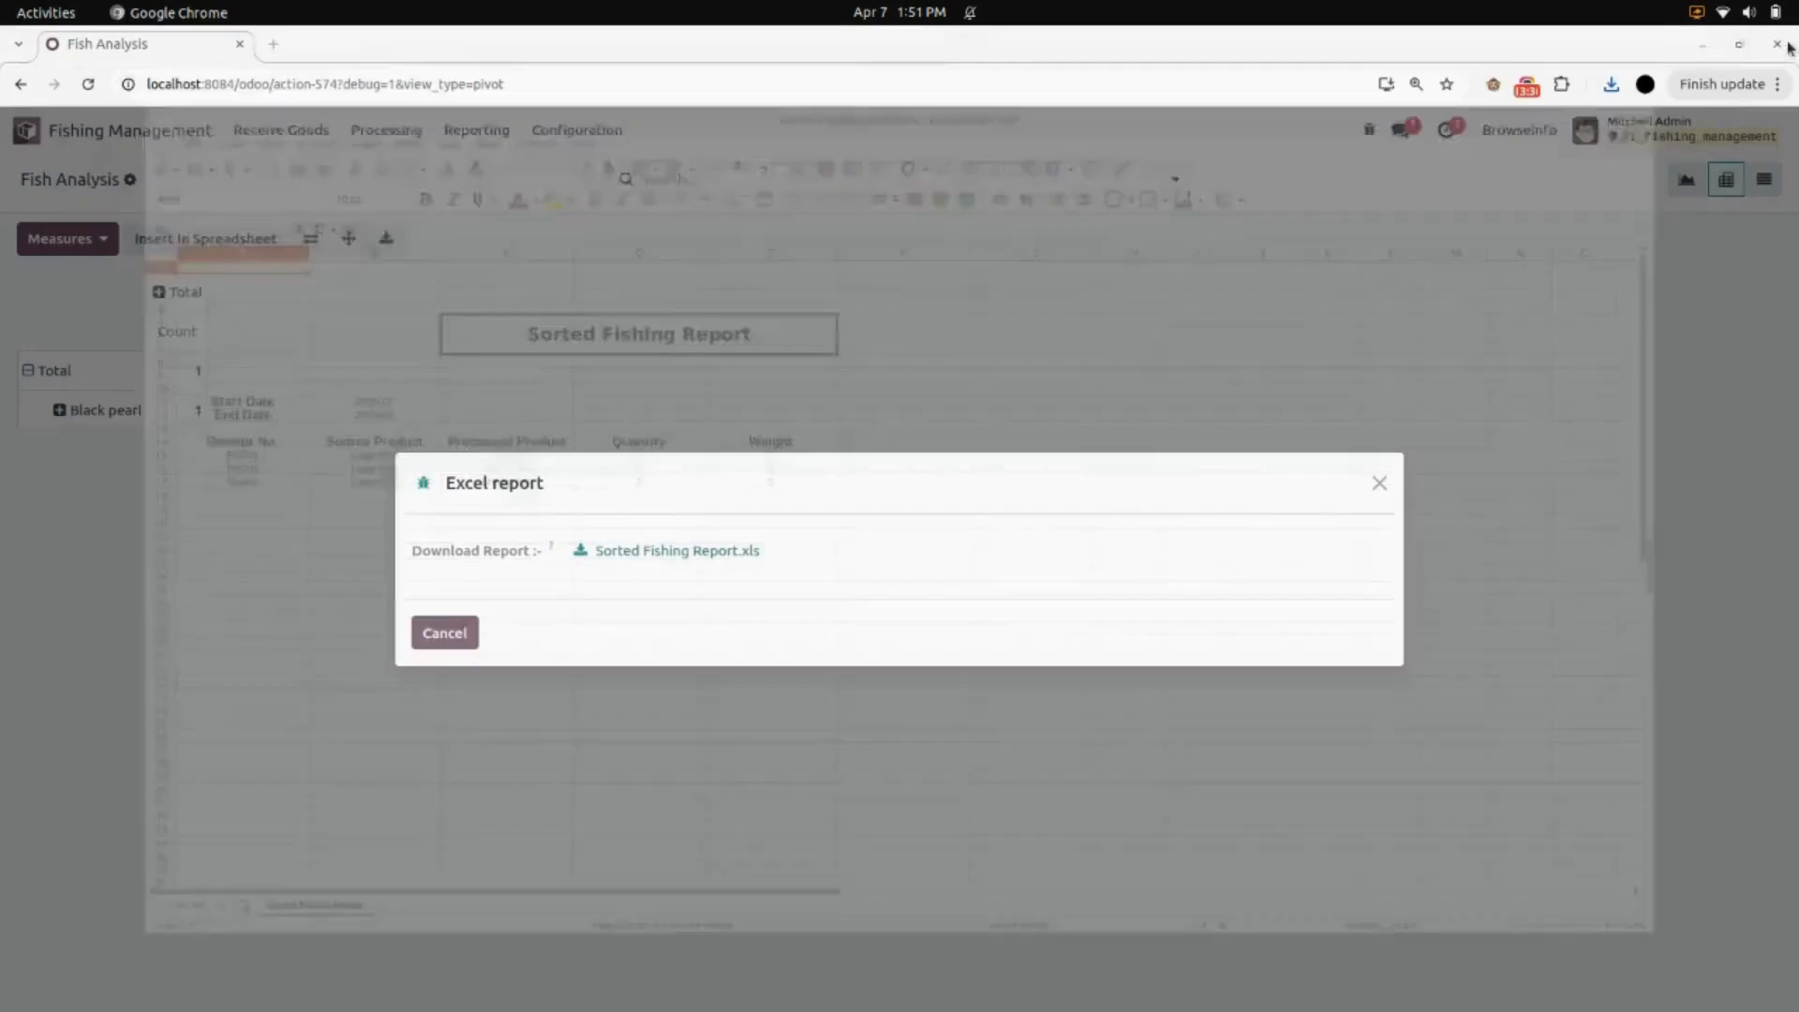
Step: Close the sorted fish spreadsheet and the Excel report dialog, and return to the Odoo home screen
left_click(1782, 42)
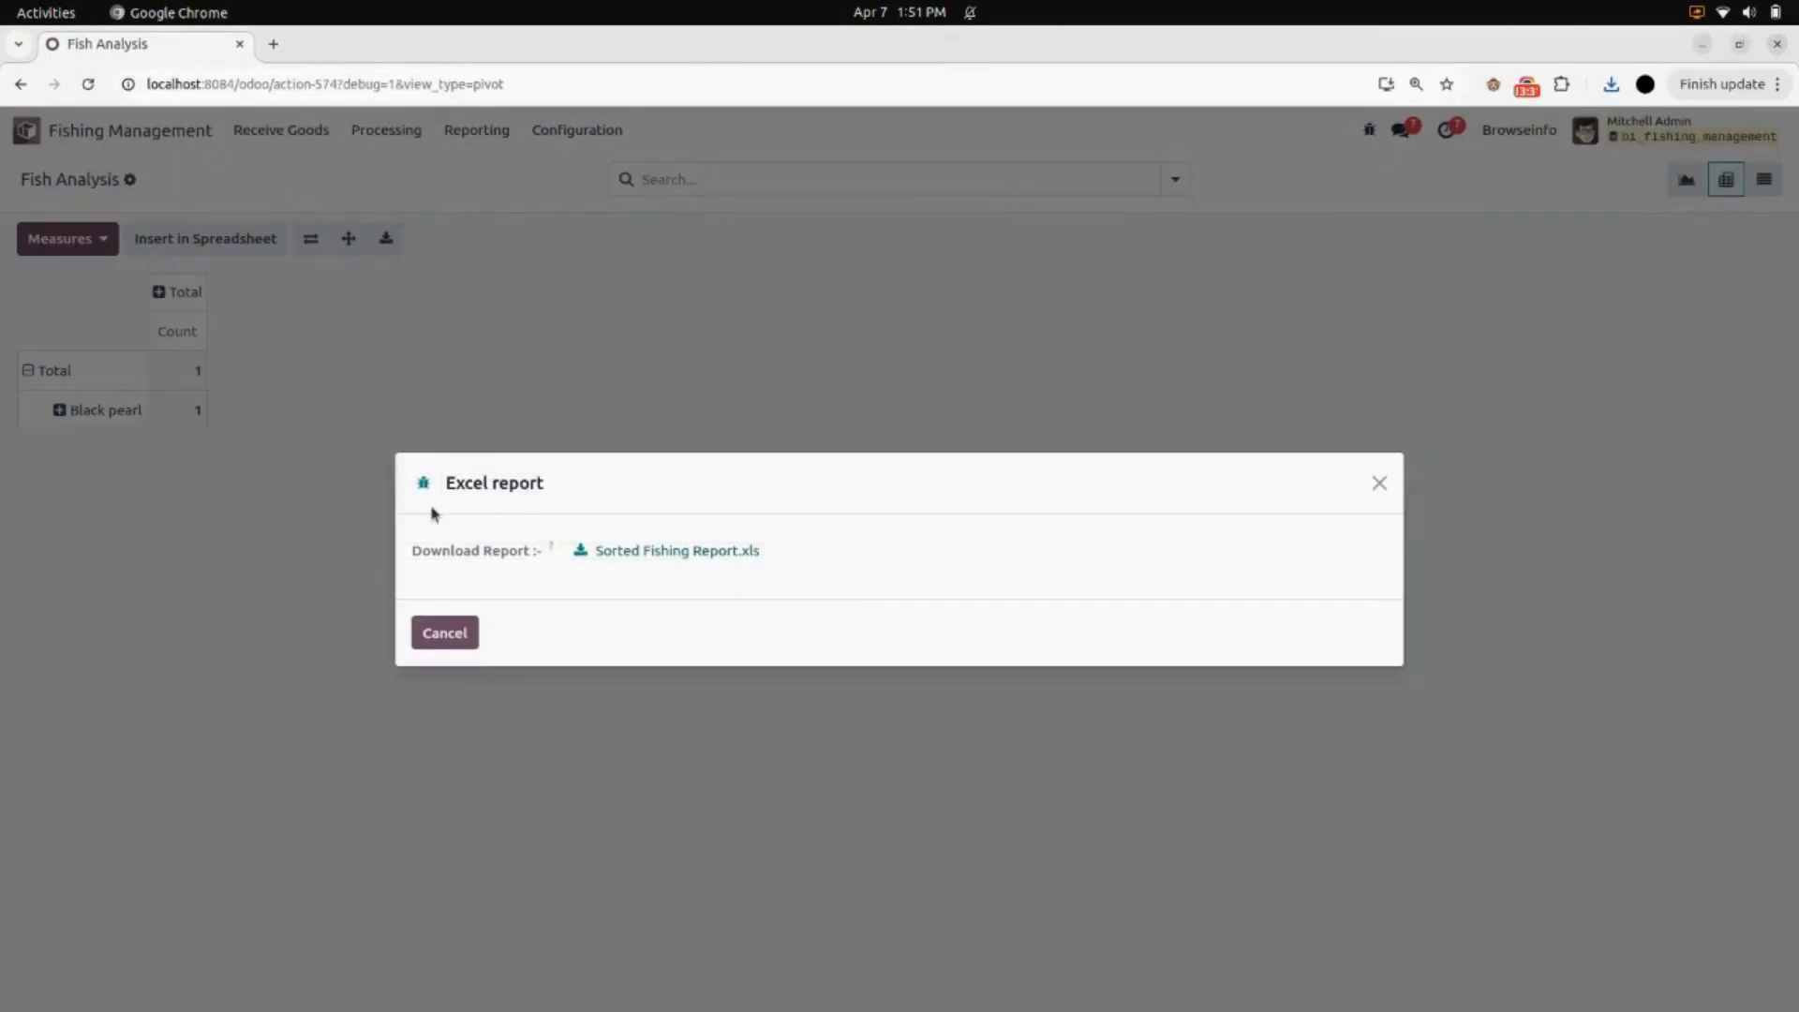
left_click(444, 632)
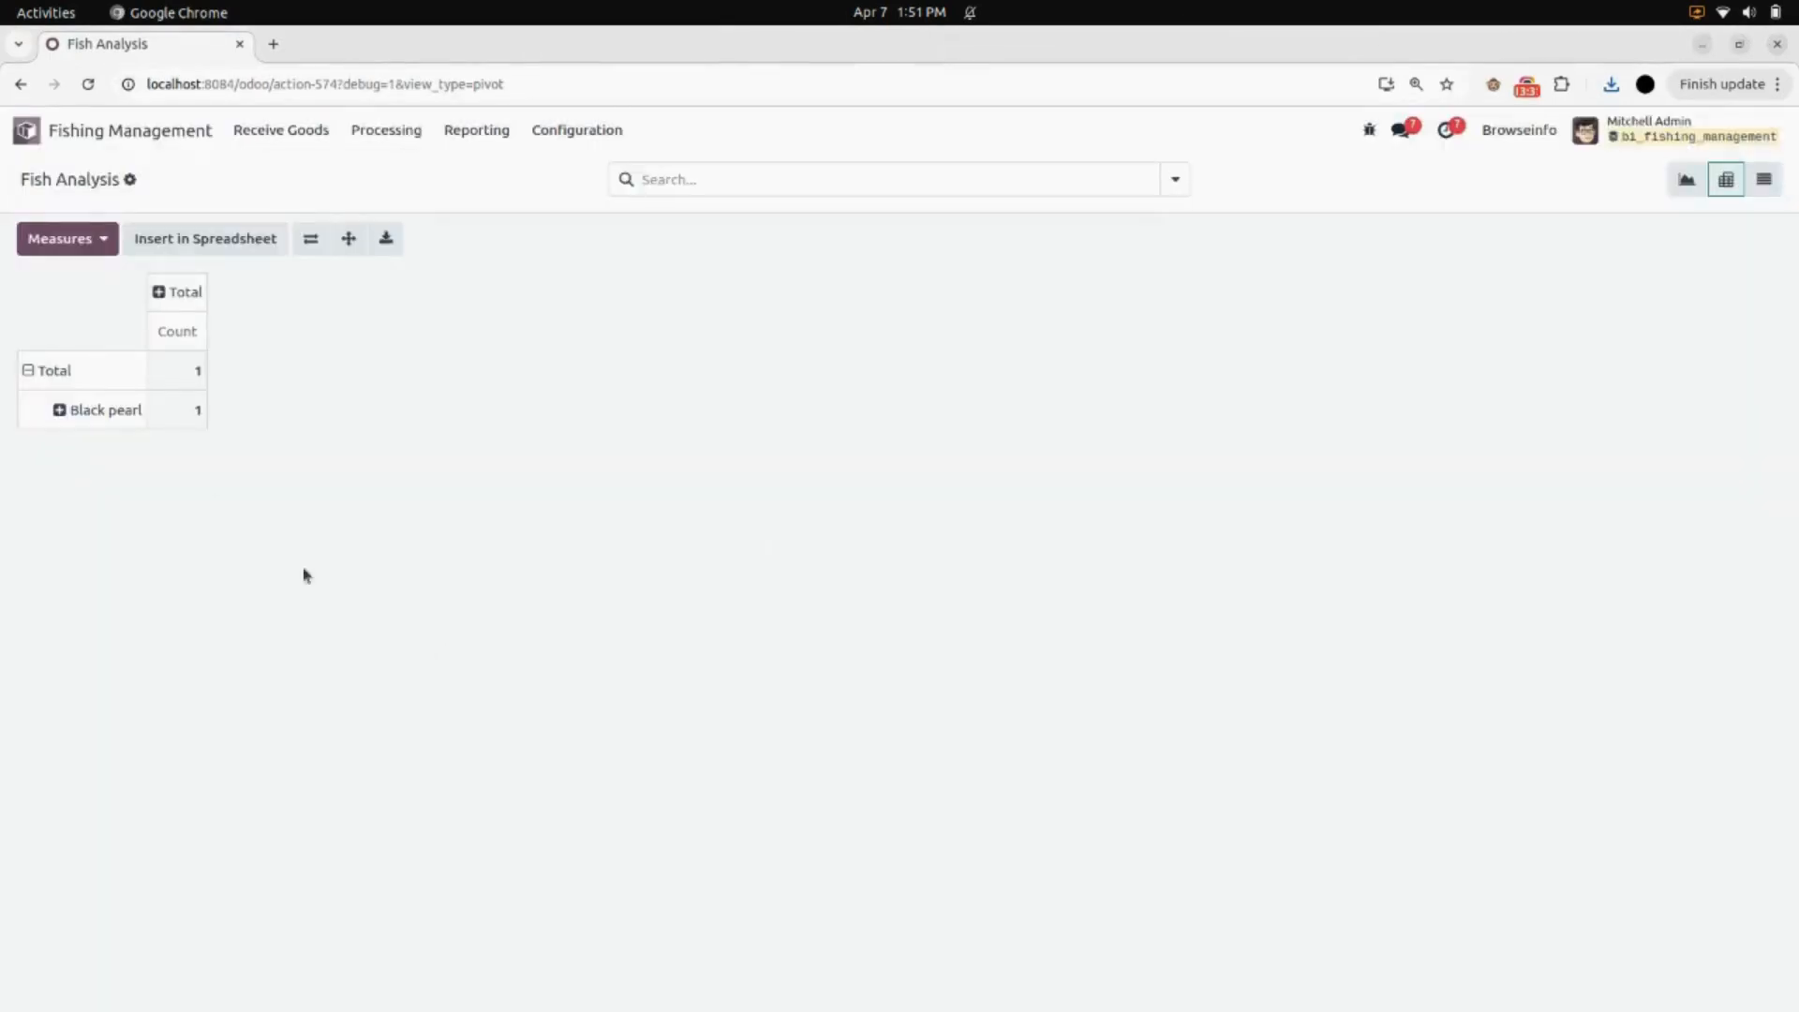
left_click(58, 134)
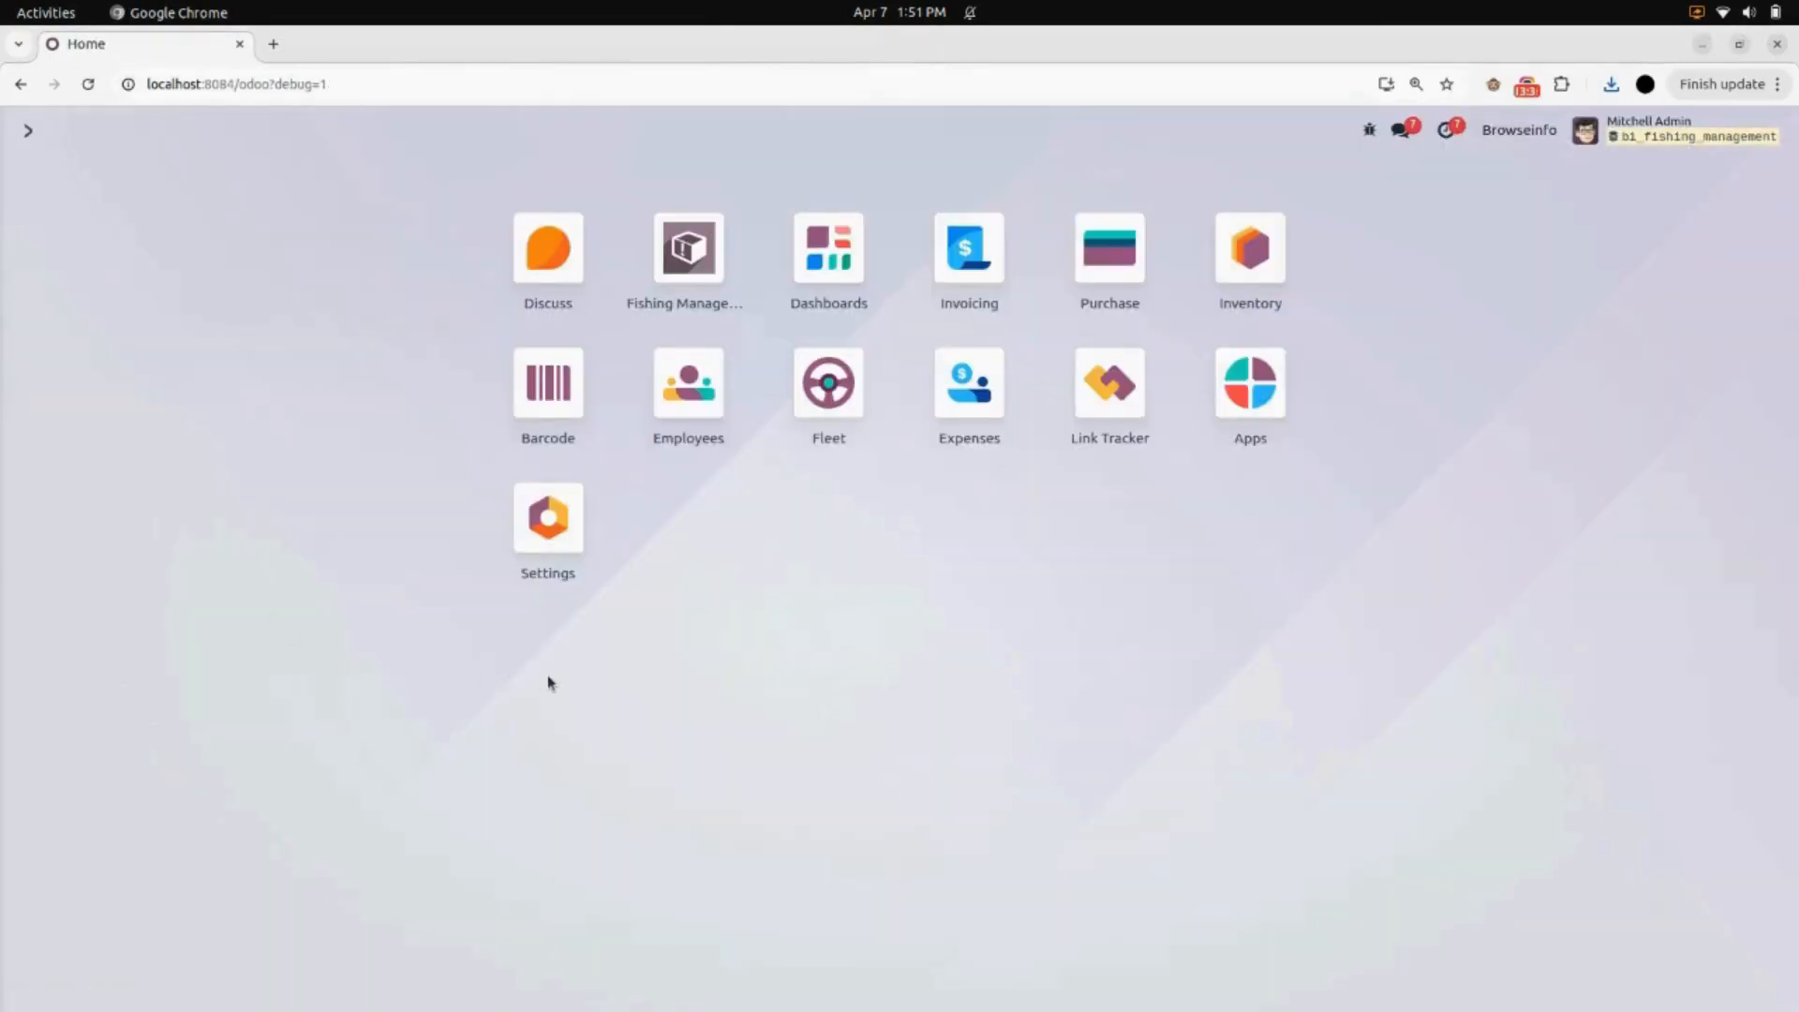